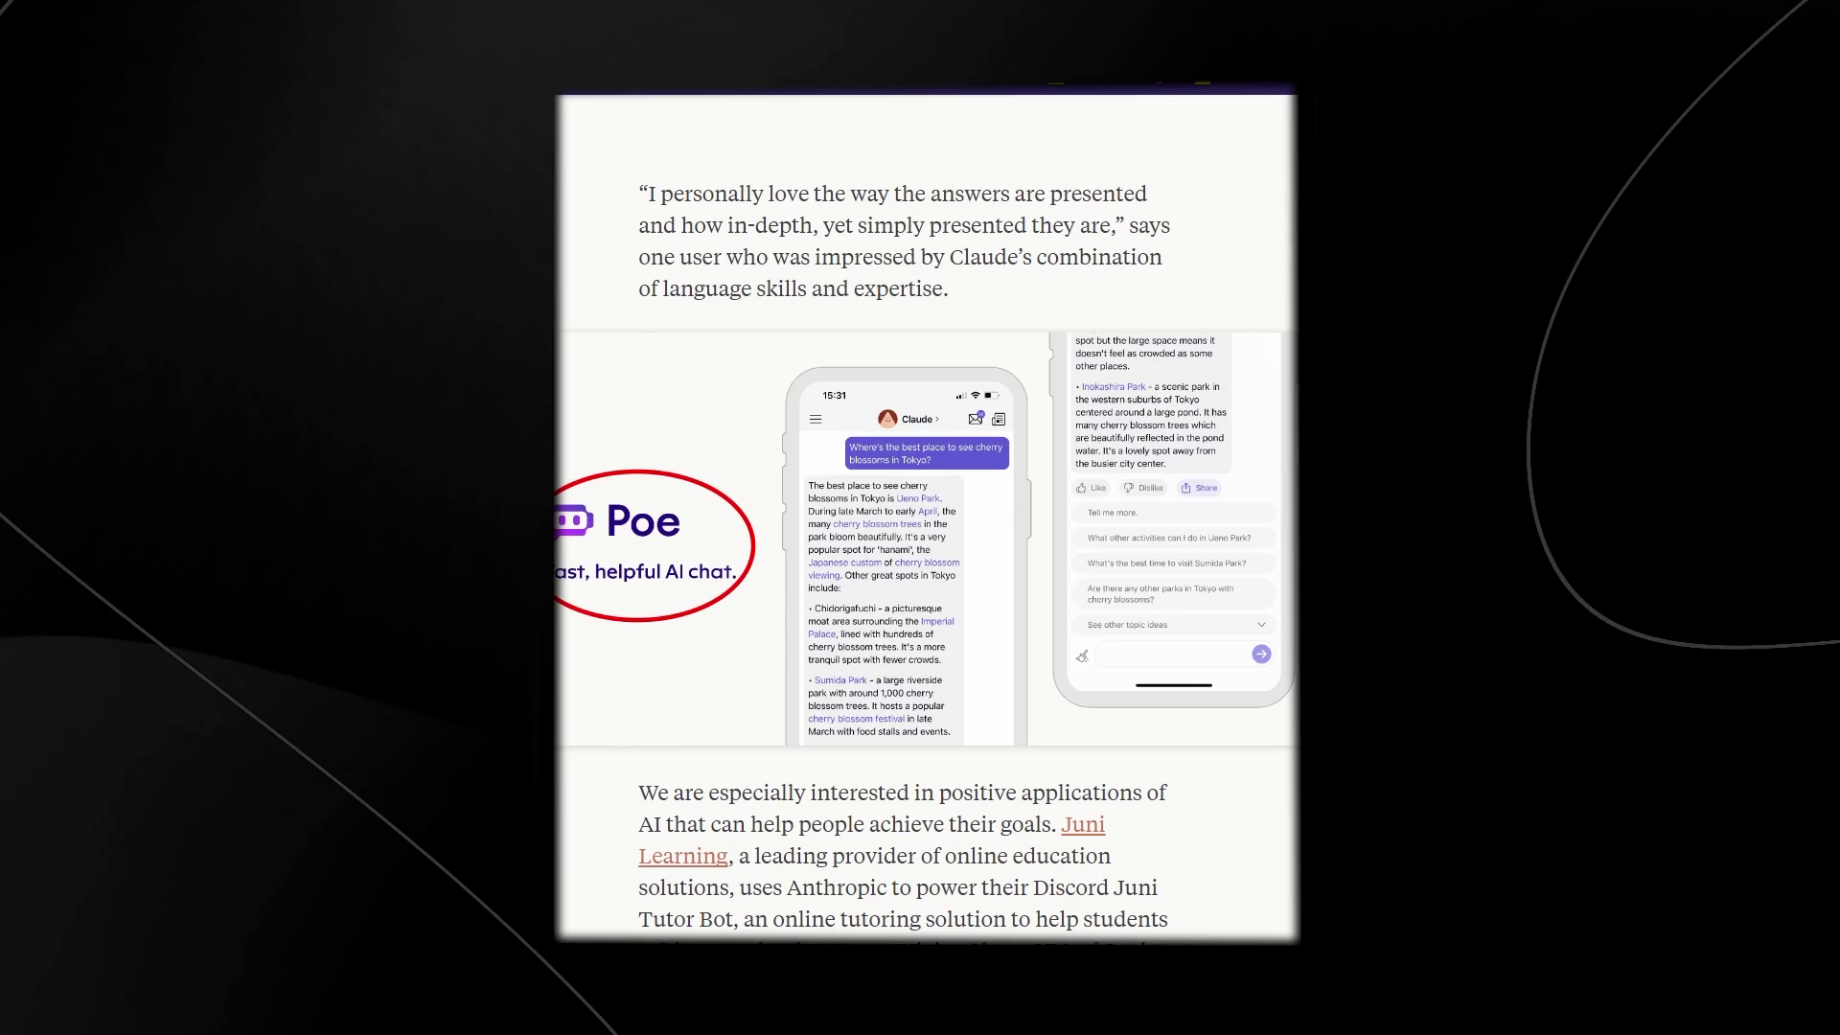
Scroll through the partner testimonials in Anthropic's Claude announcement article.
scroll(1052, 404, "down", 2)
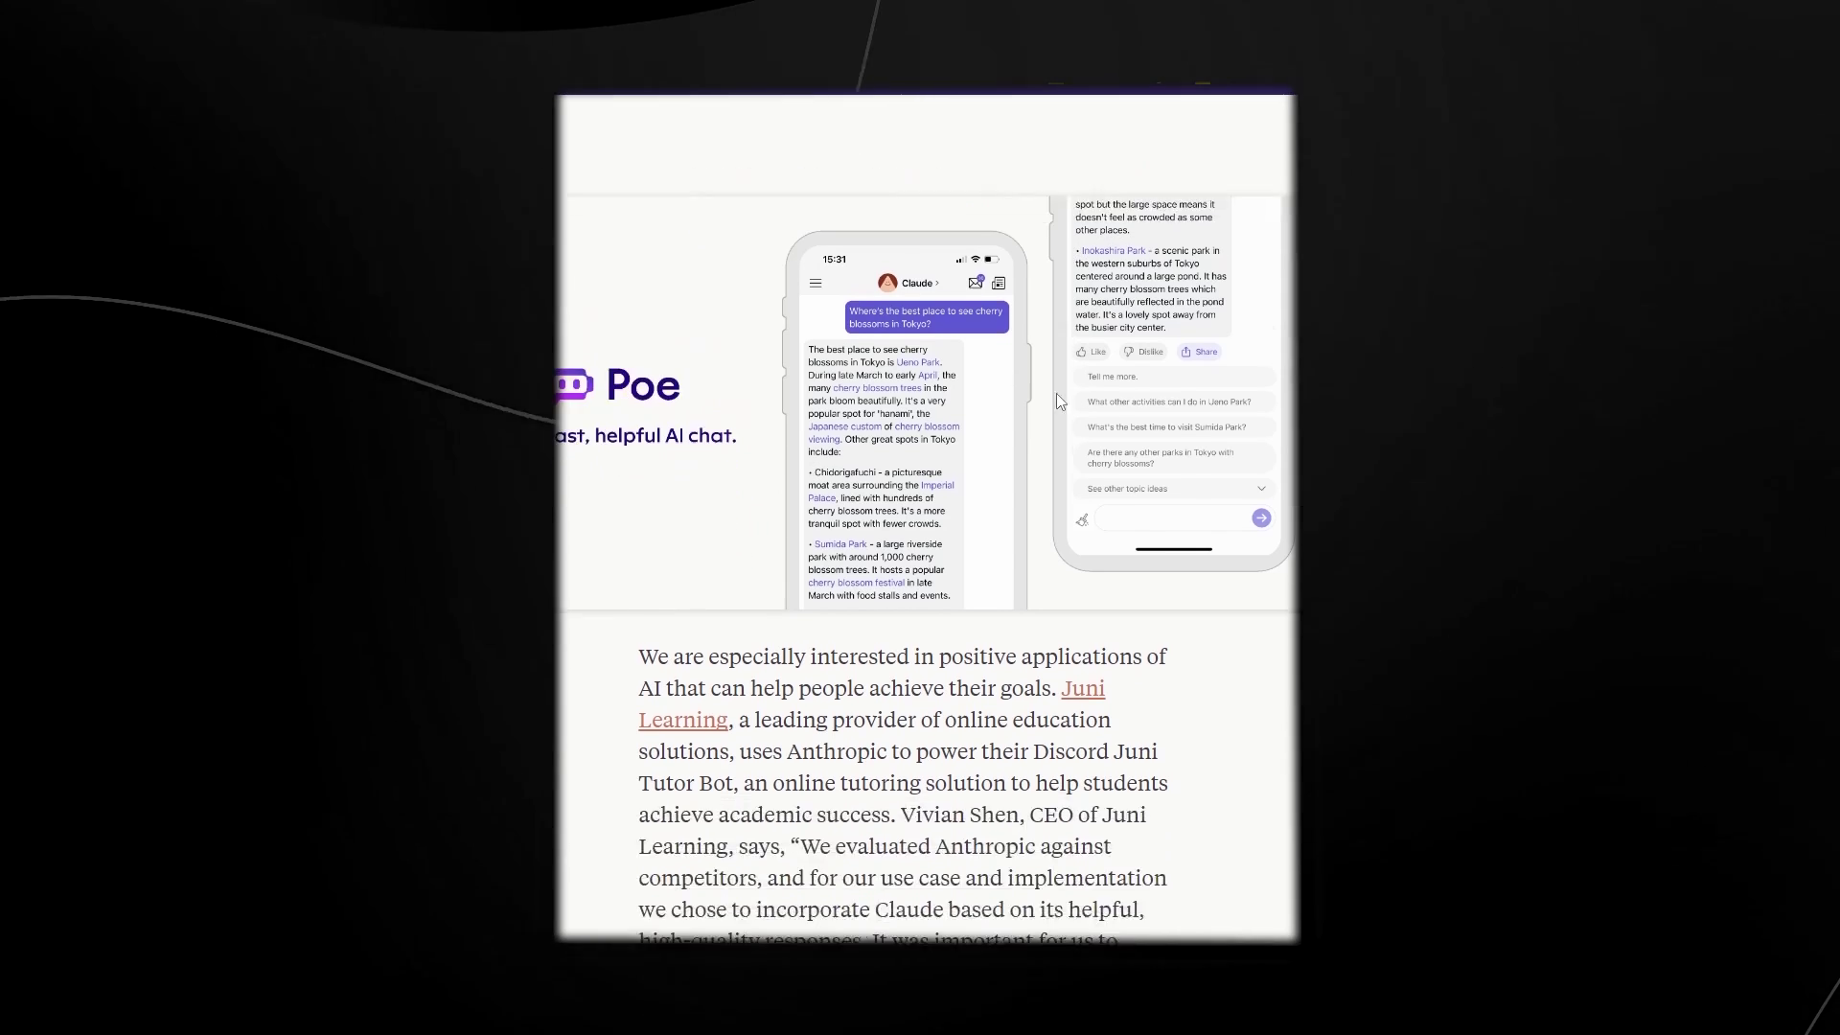
scroll(1051, 405, "up", 5)
scroll(826, 386, "down", 8)
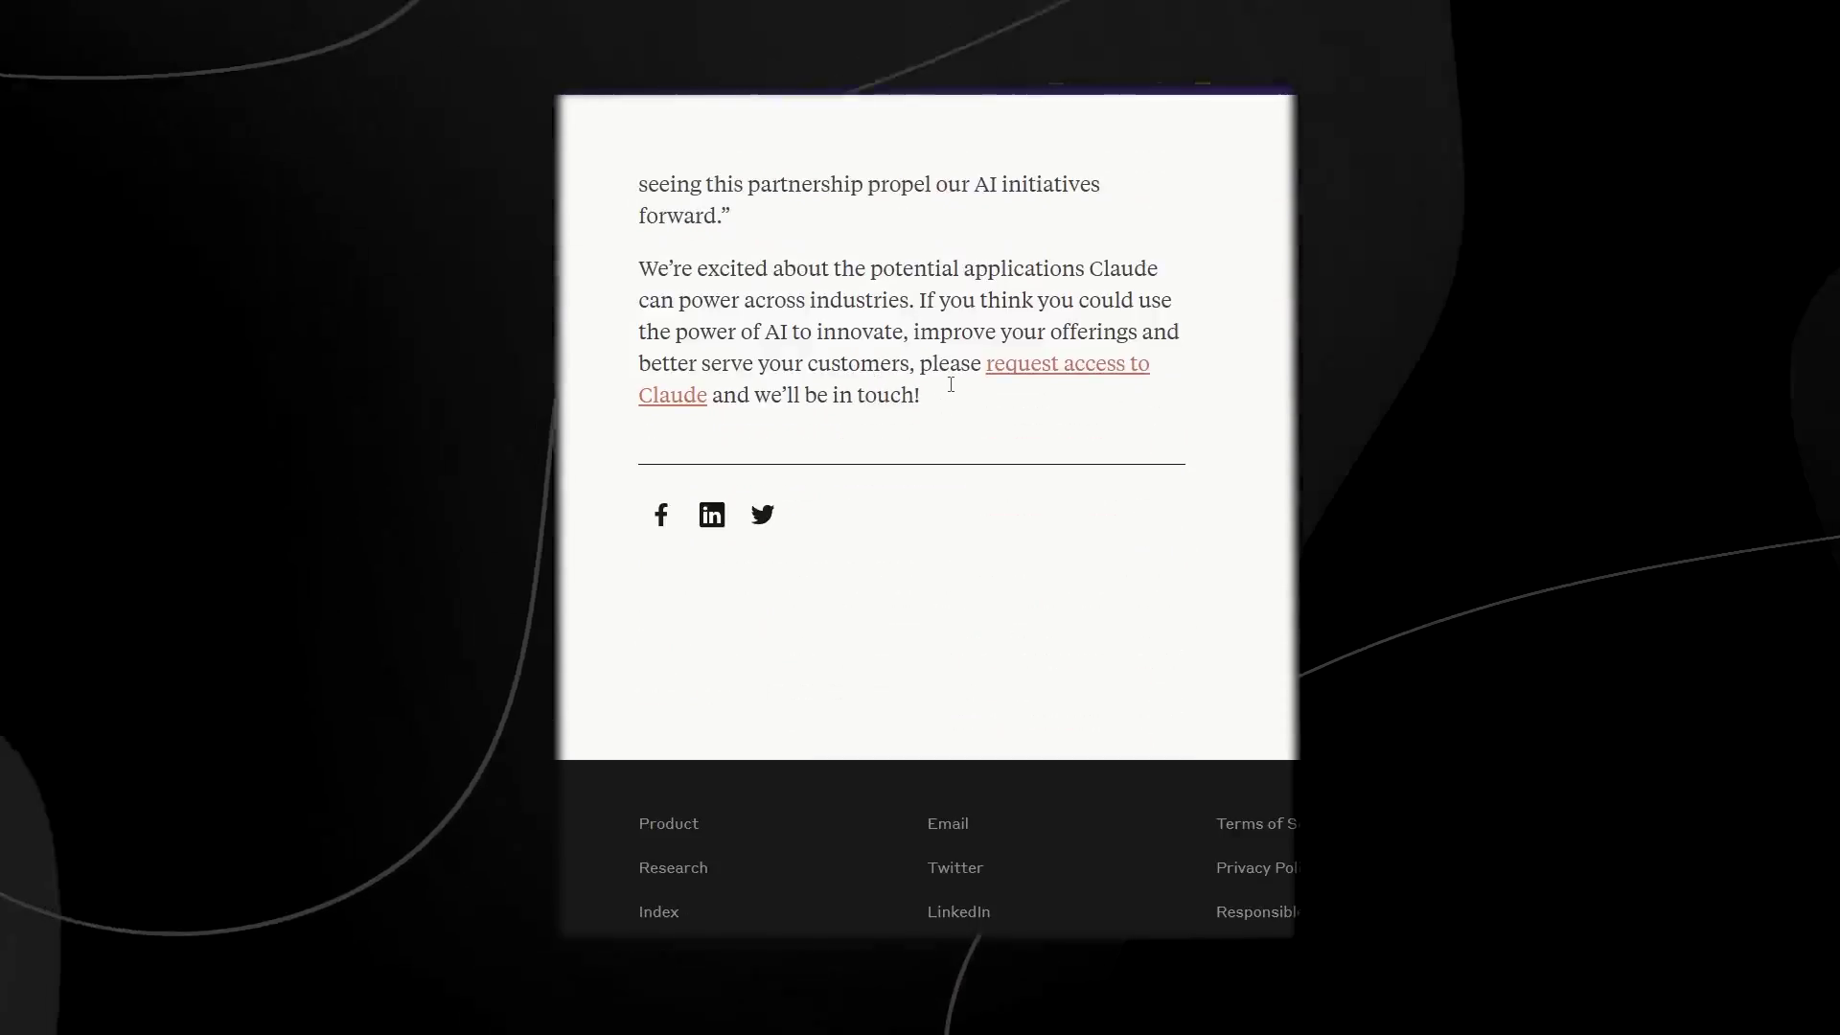
scroll(959, 388, "up", 20)
scroll(992, 400, "up", 20)
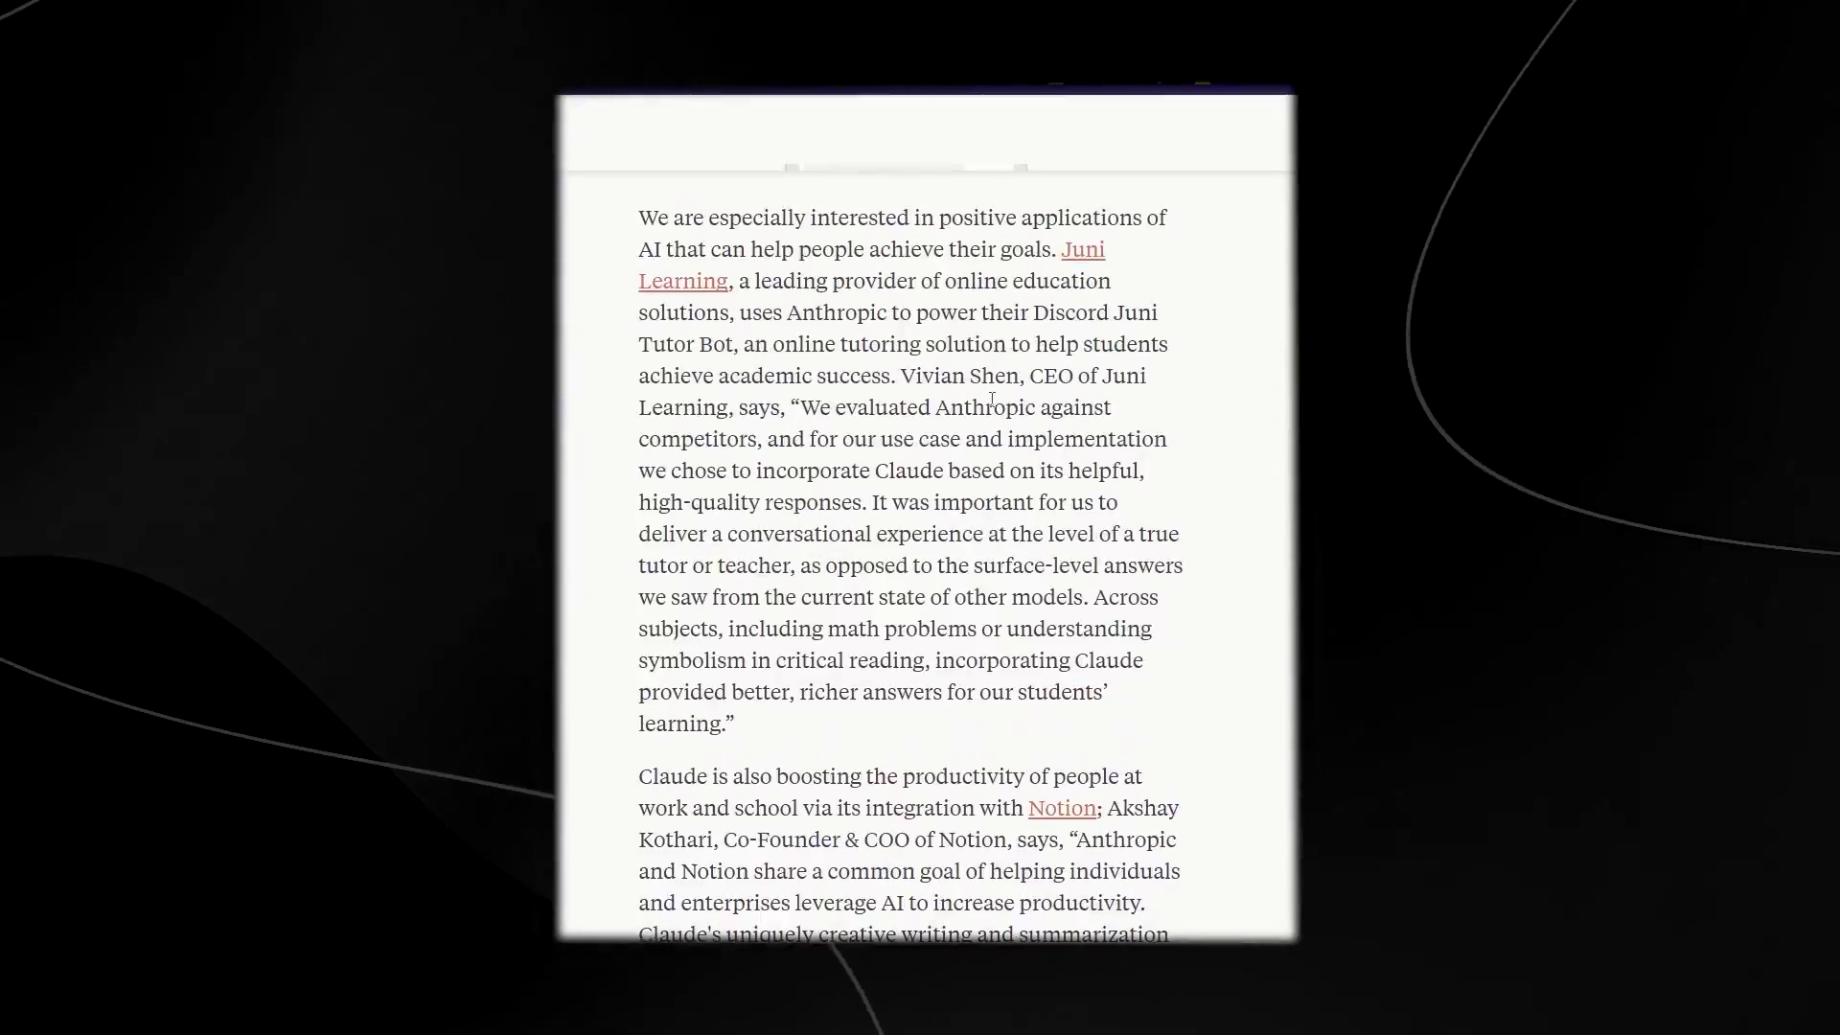
scroll(992, 400, "up", 11)
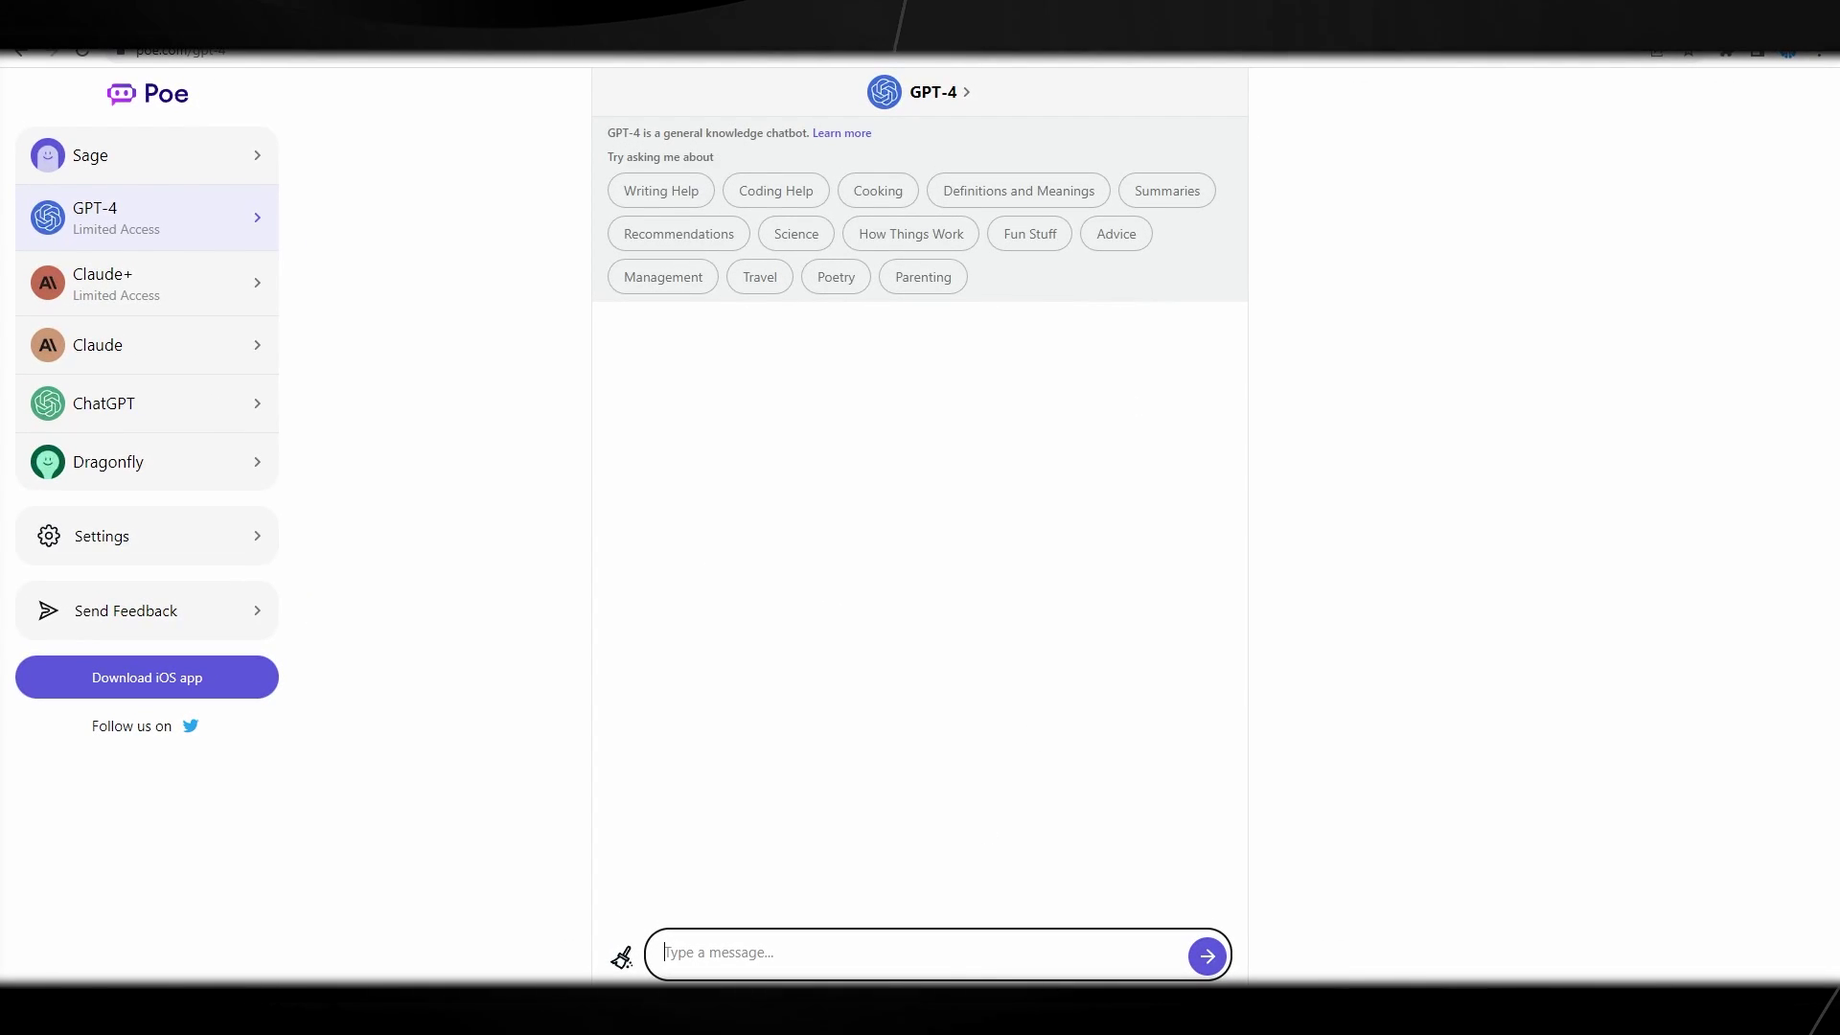
Compare the Claude+ and GPT-4 chats in Poe, then open the Claude bot's chat.
left_click(189, 304)
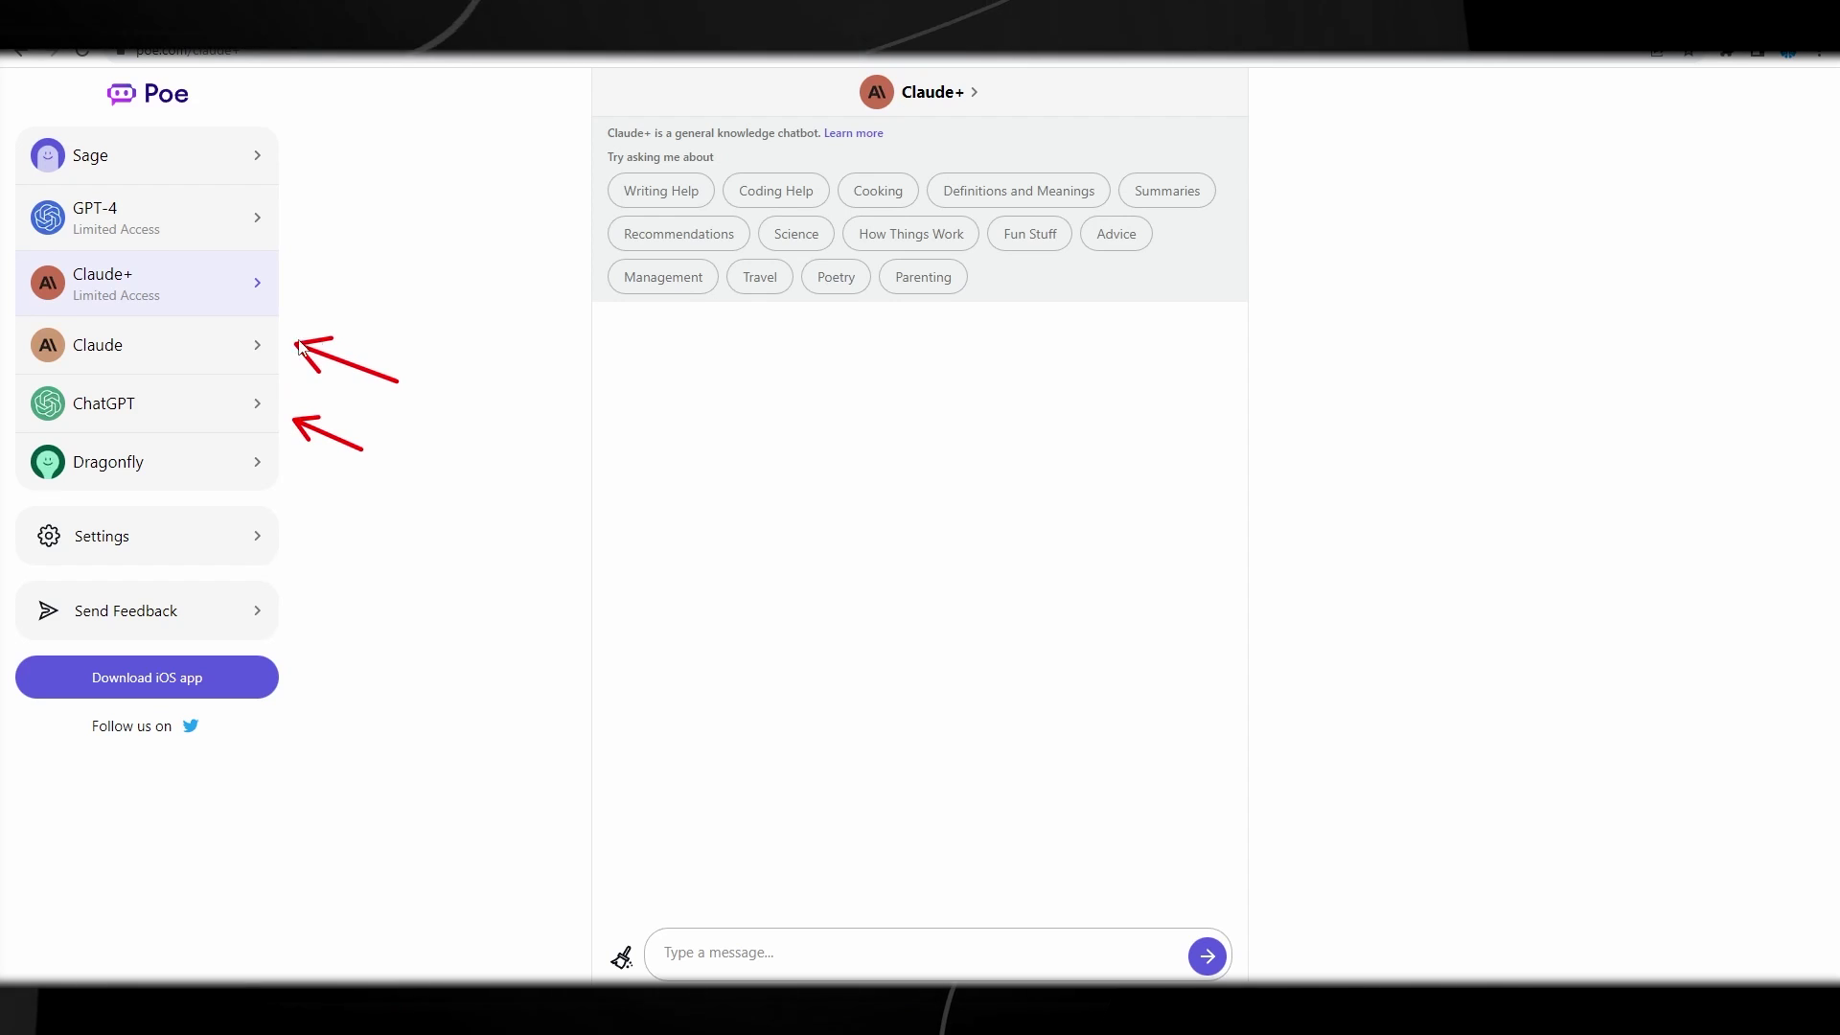
left_click_drag(416, 316, 301, 285)
left_click_drag(440, 249, 297, 223)
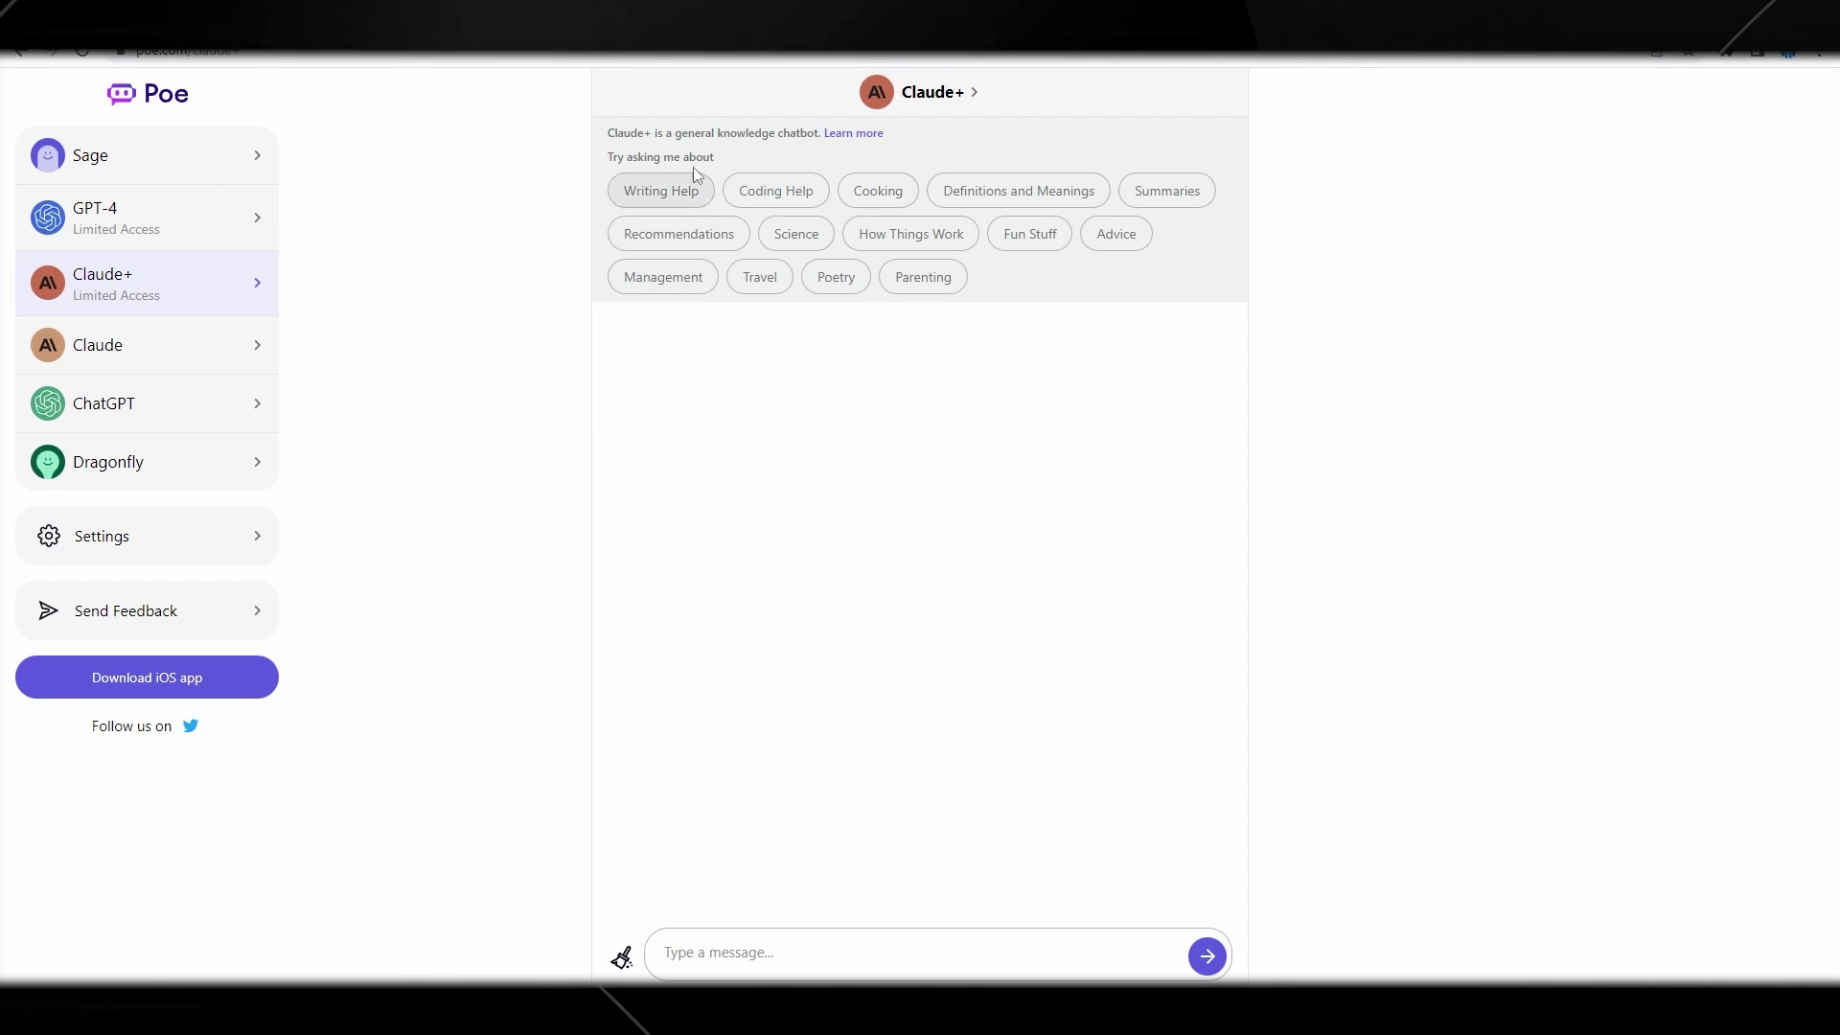
left_click(189, 240)
left_click(164, 278)
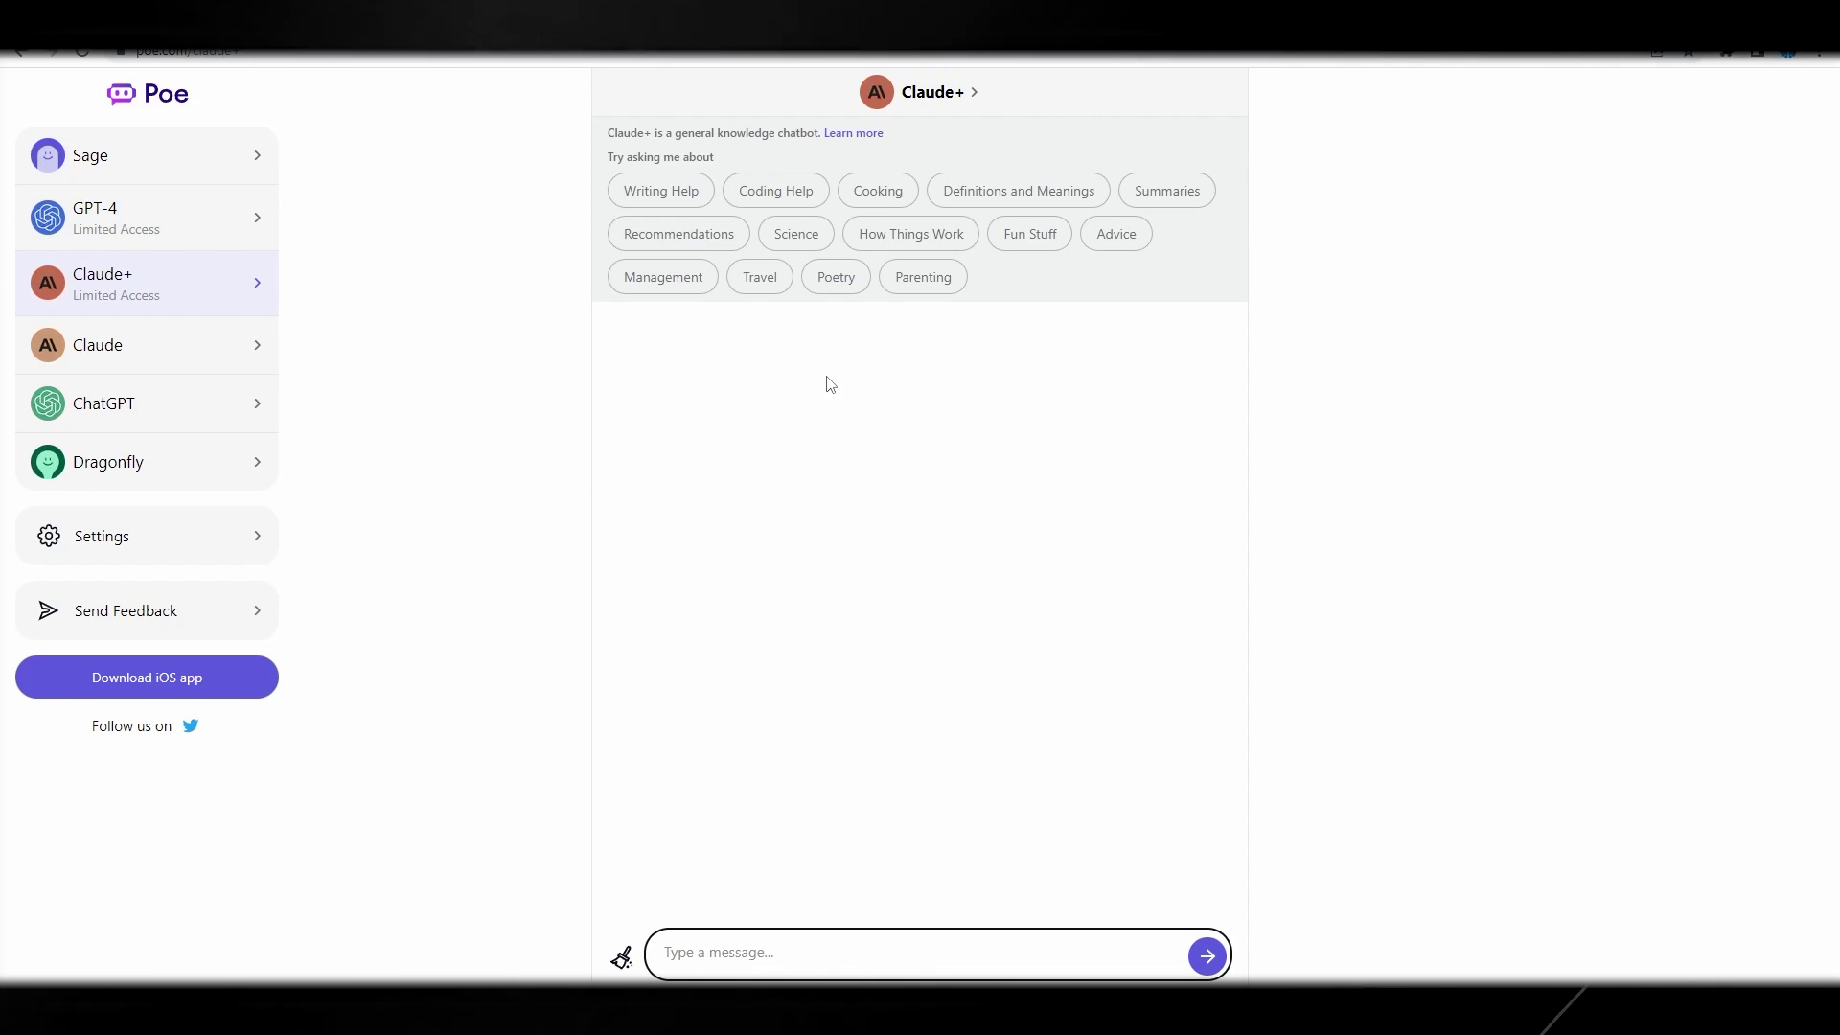
left_click(202, 345)
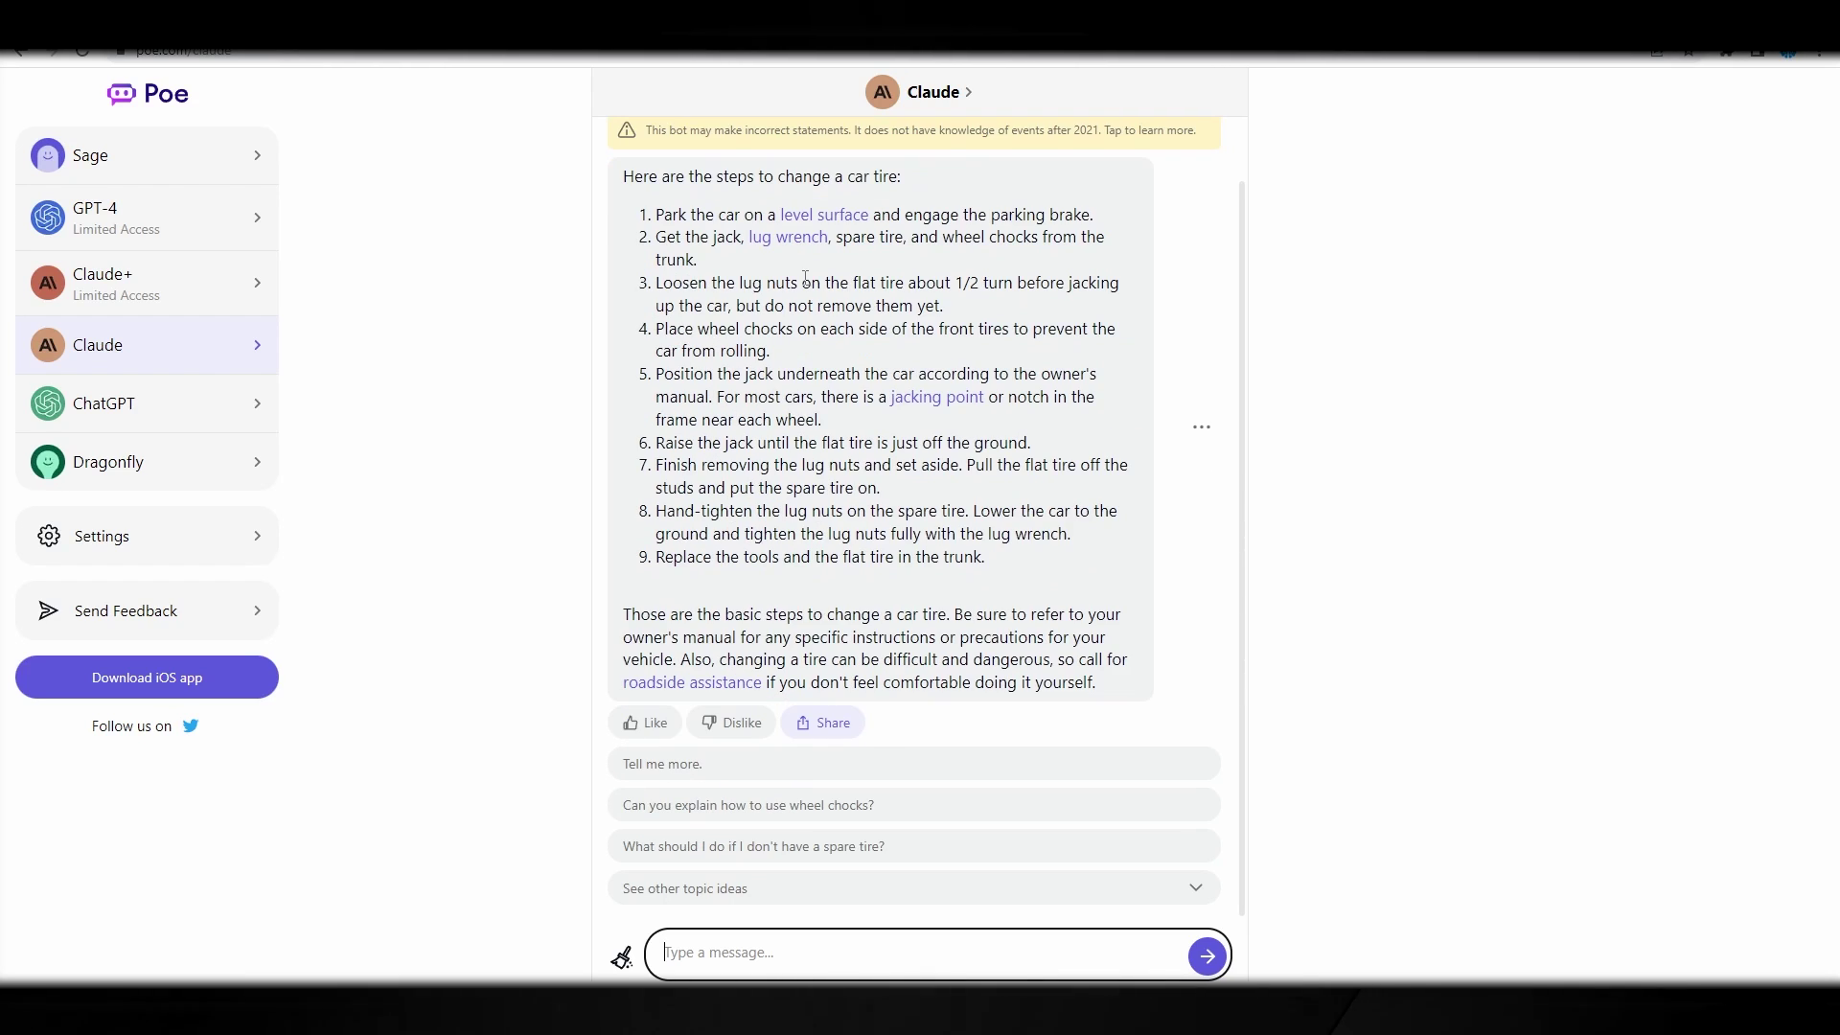
Ask Claude to say more about the lug wrench from its tyre-changing answer.
scroll(843, 469, "up", 1)
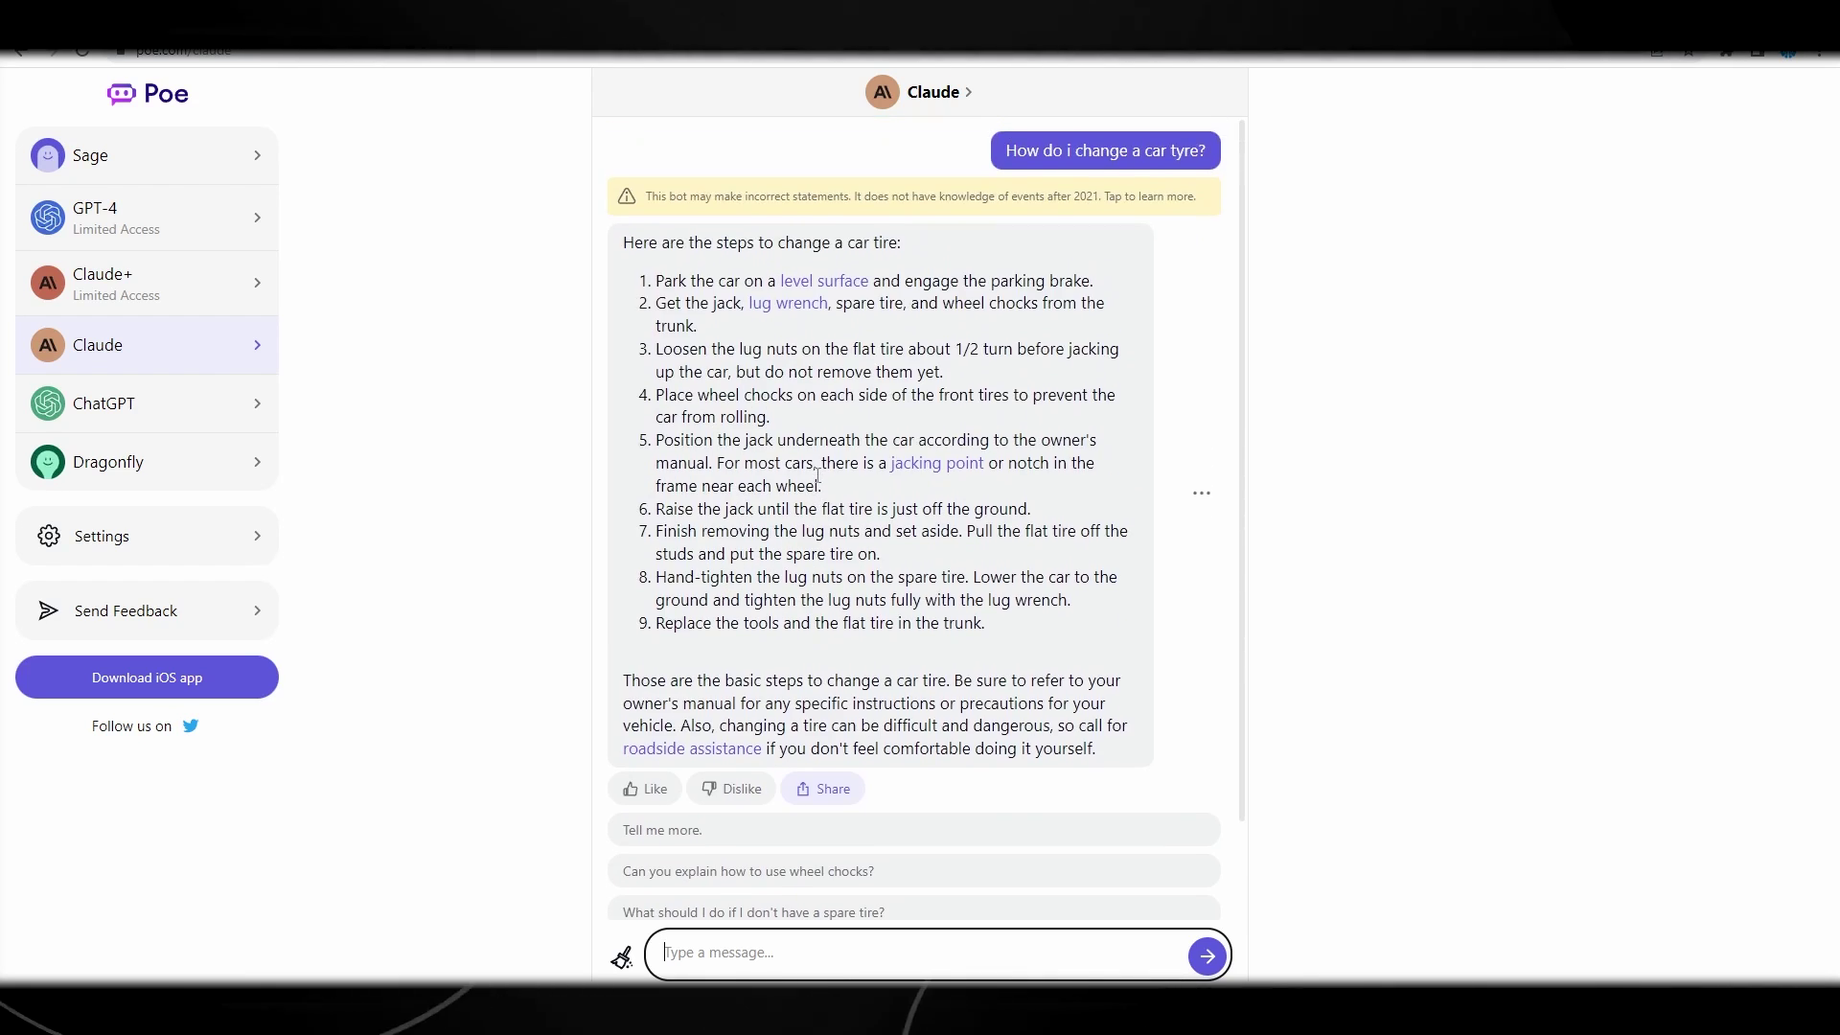
left_click(810, 303)
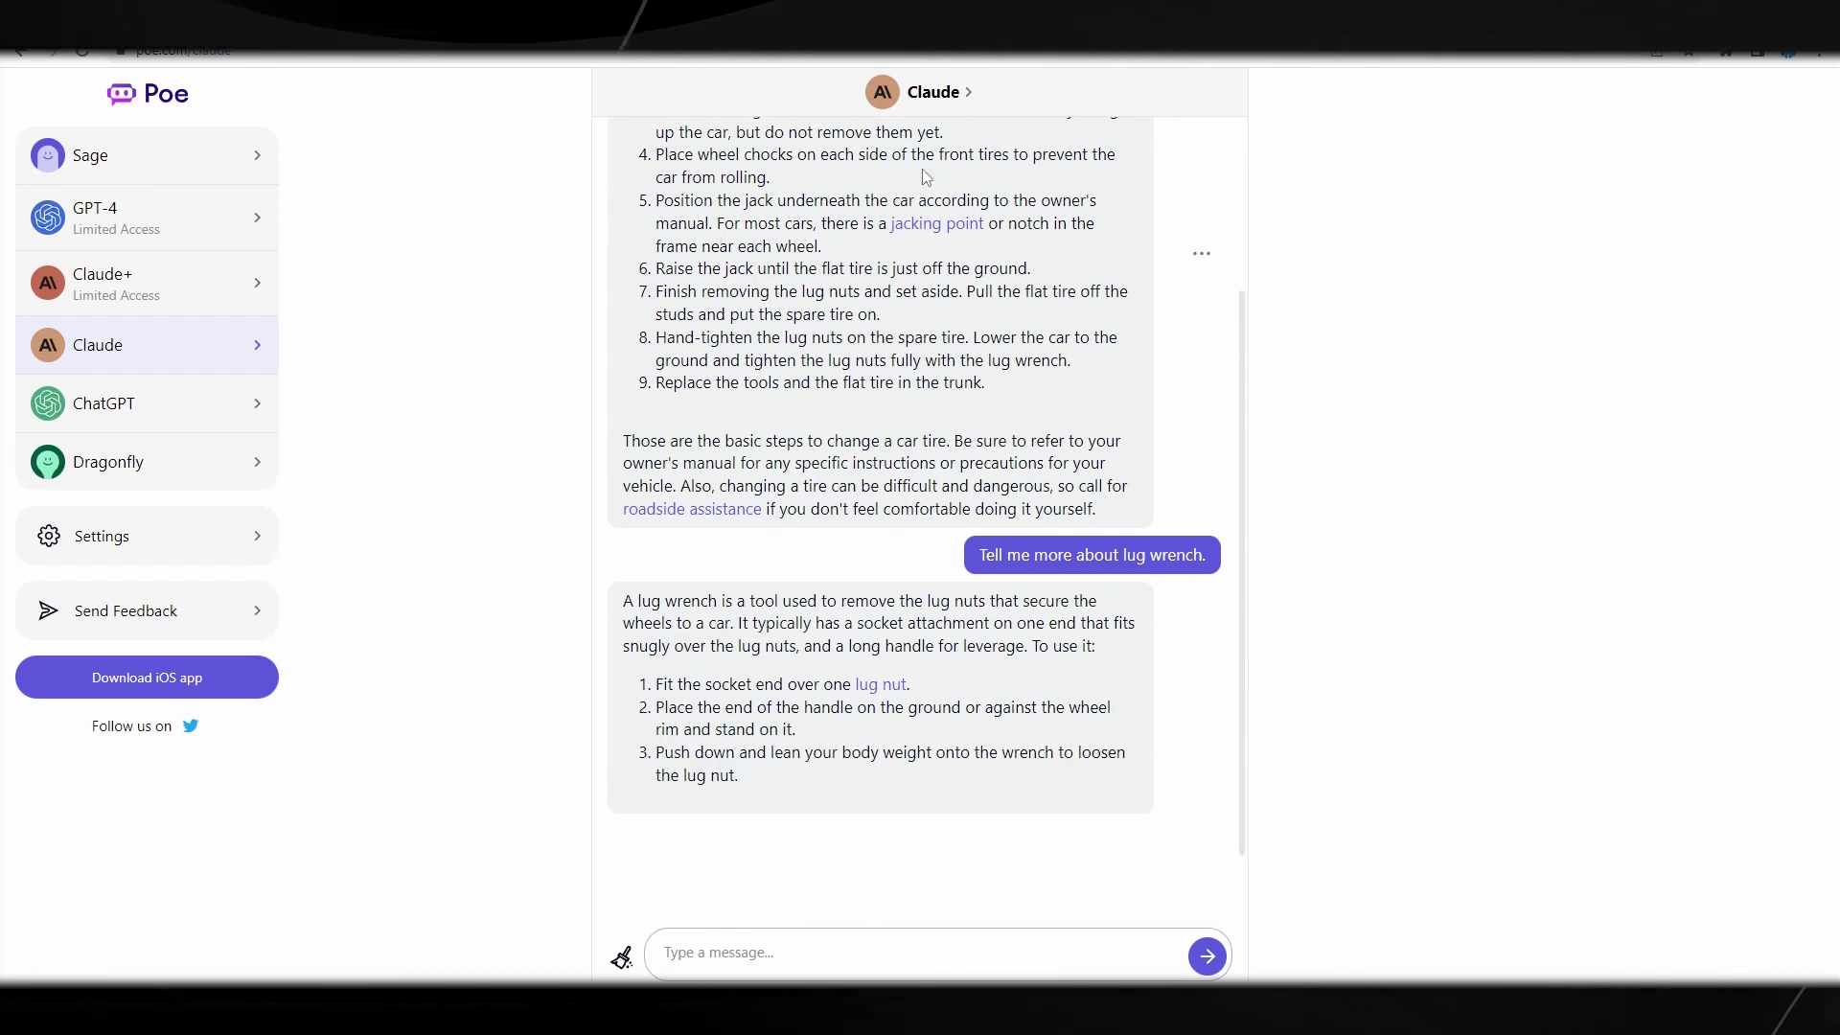
left_click_drag(1244, 417, 1250, 216)
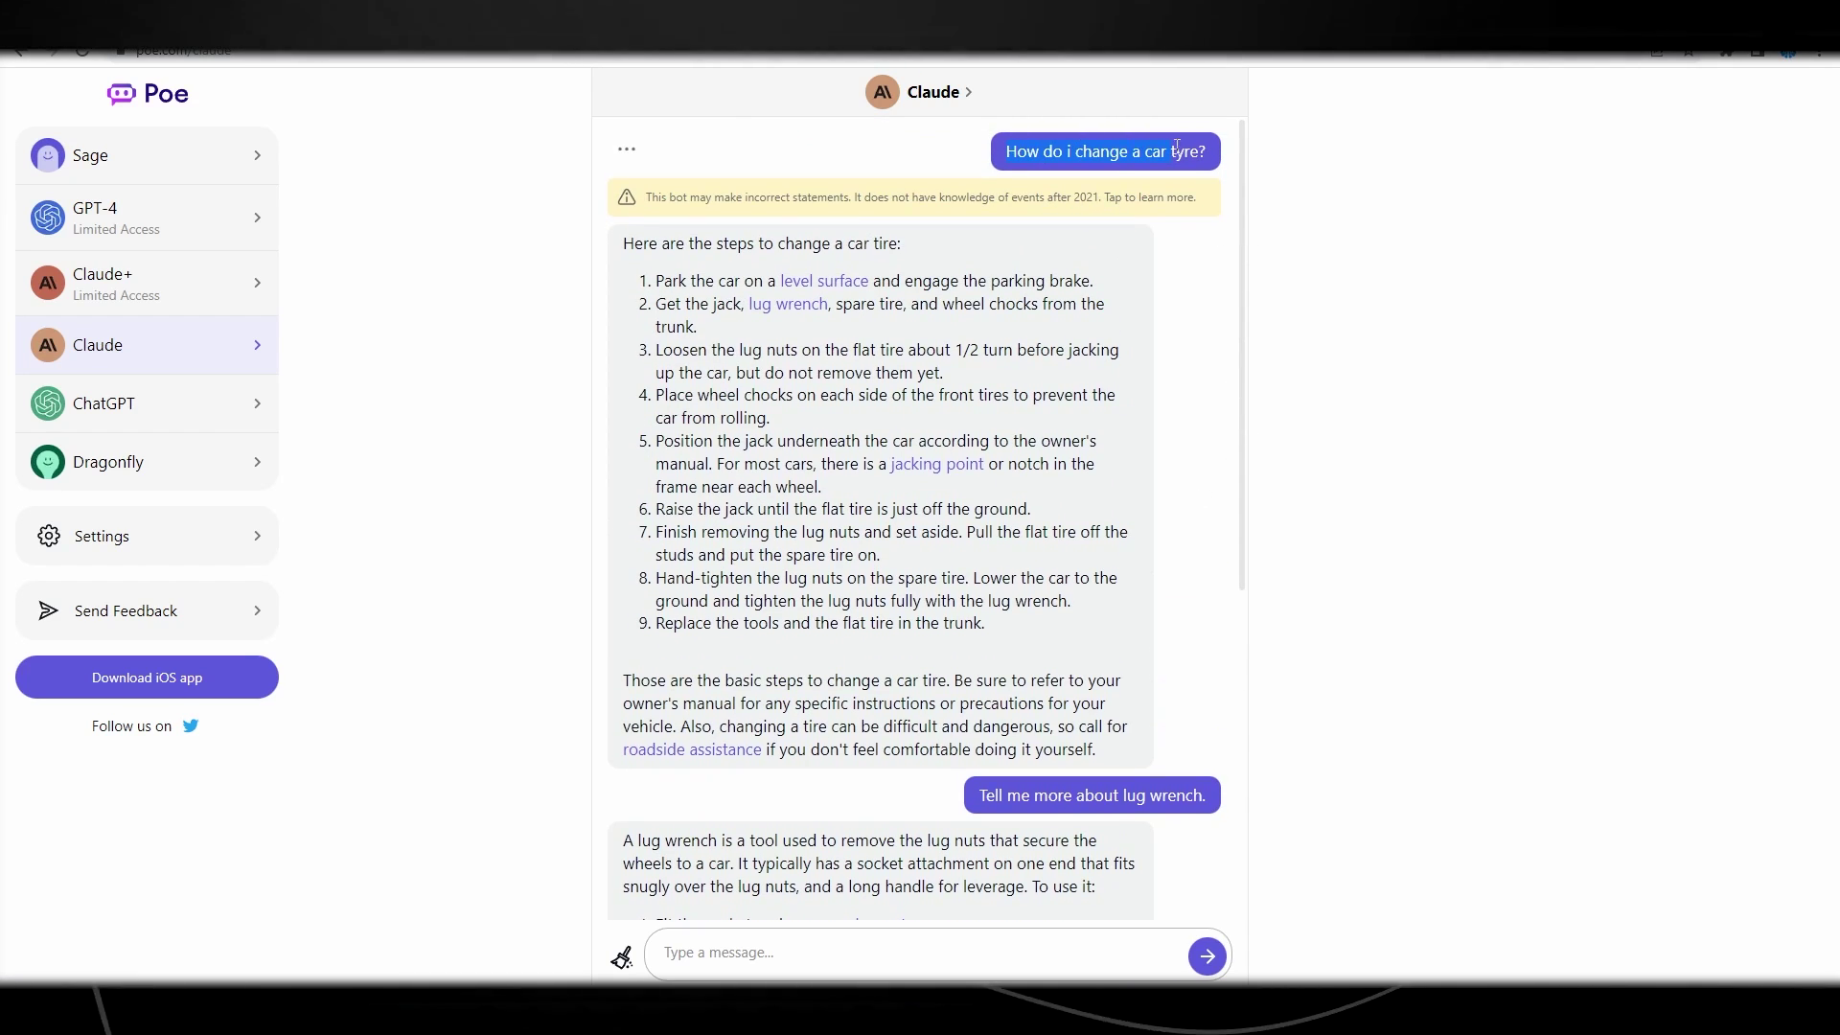
Copy the 'How do i change a car tyre?' question from Claude's chat.
right_click(997, 161)
left_click(747, 206)
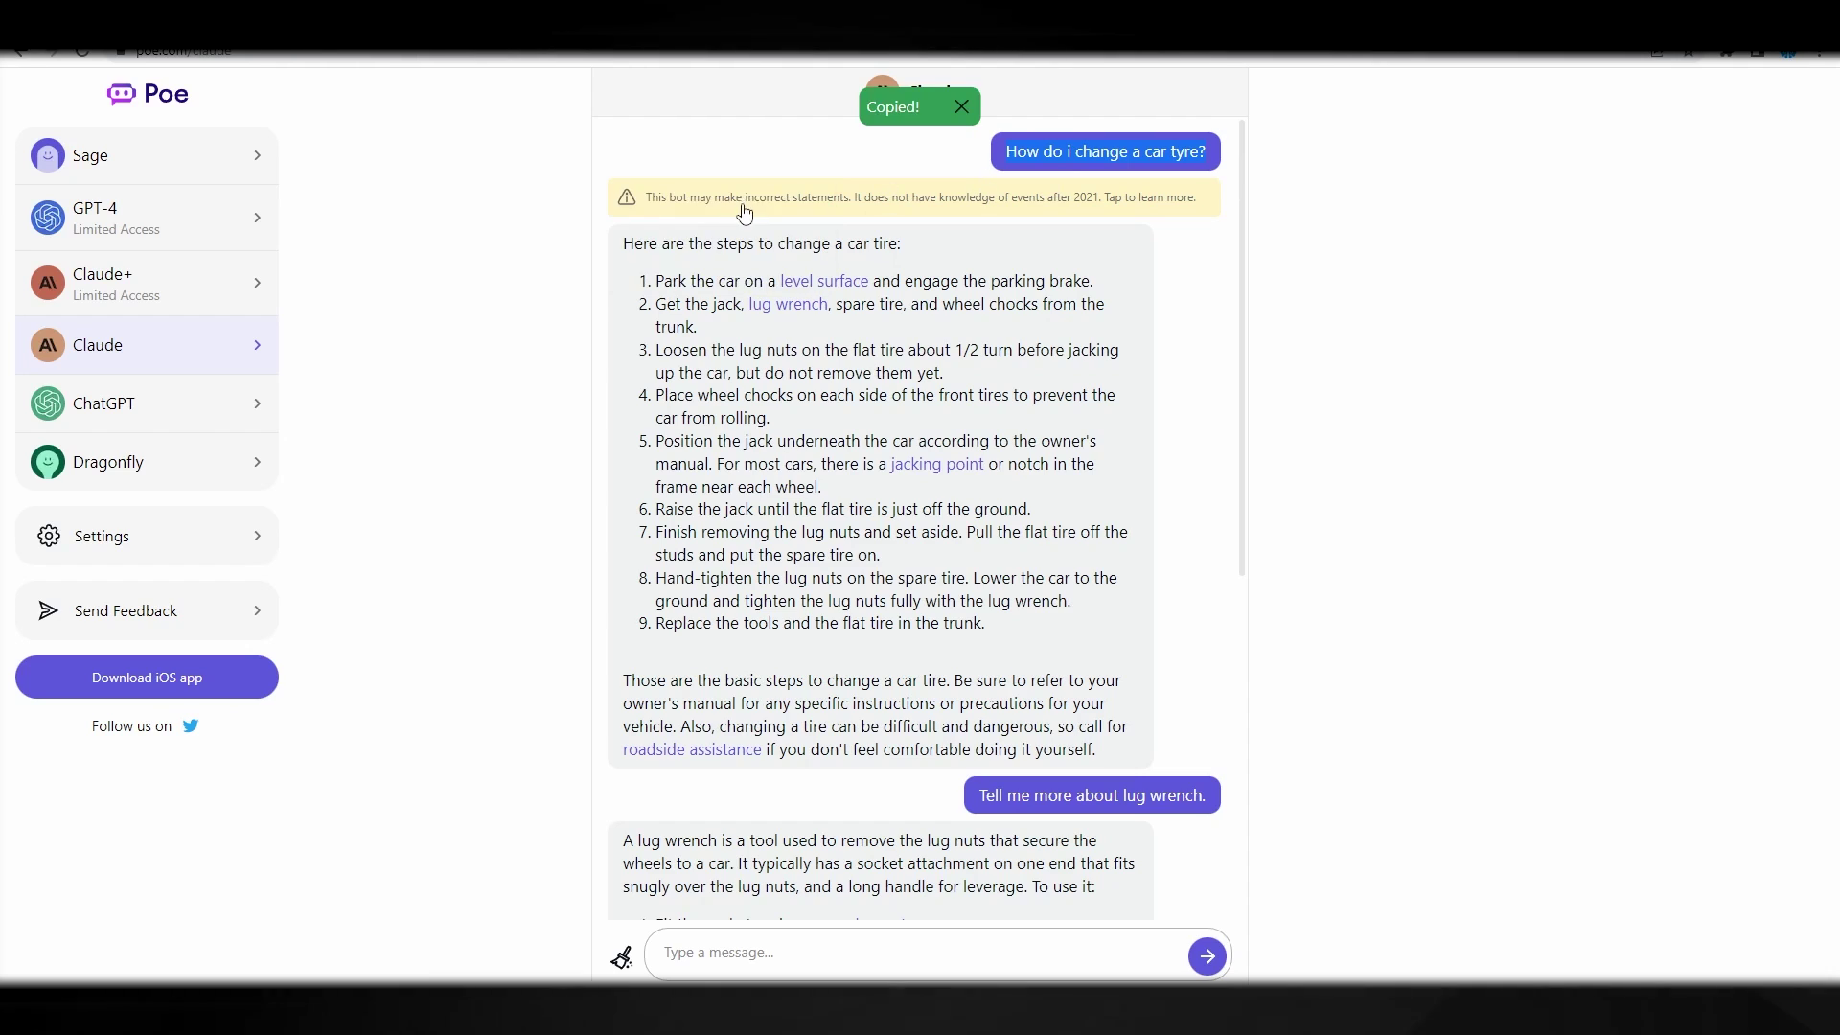
scroll(1004, 232, "down", 5)
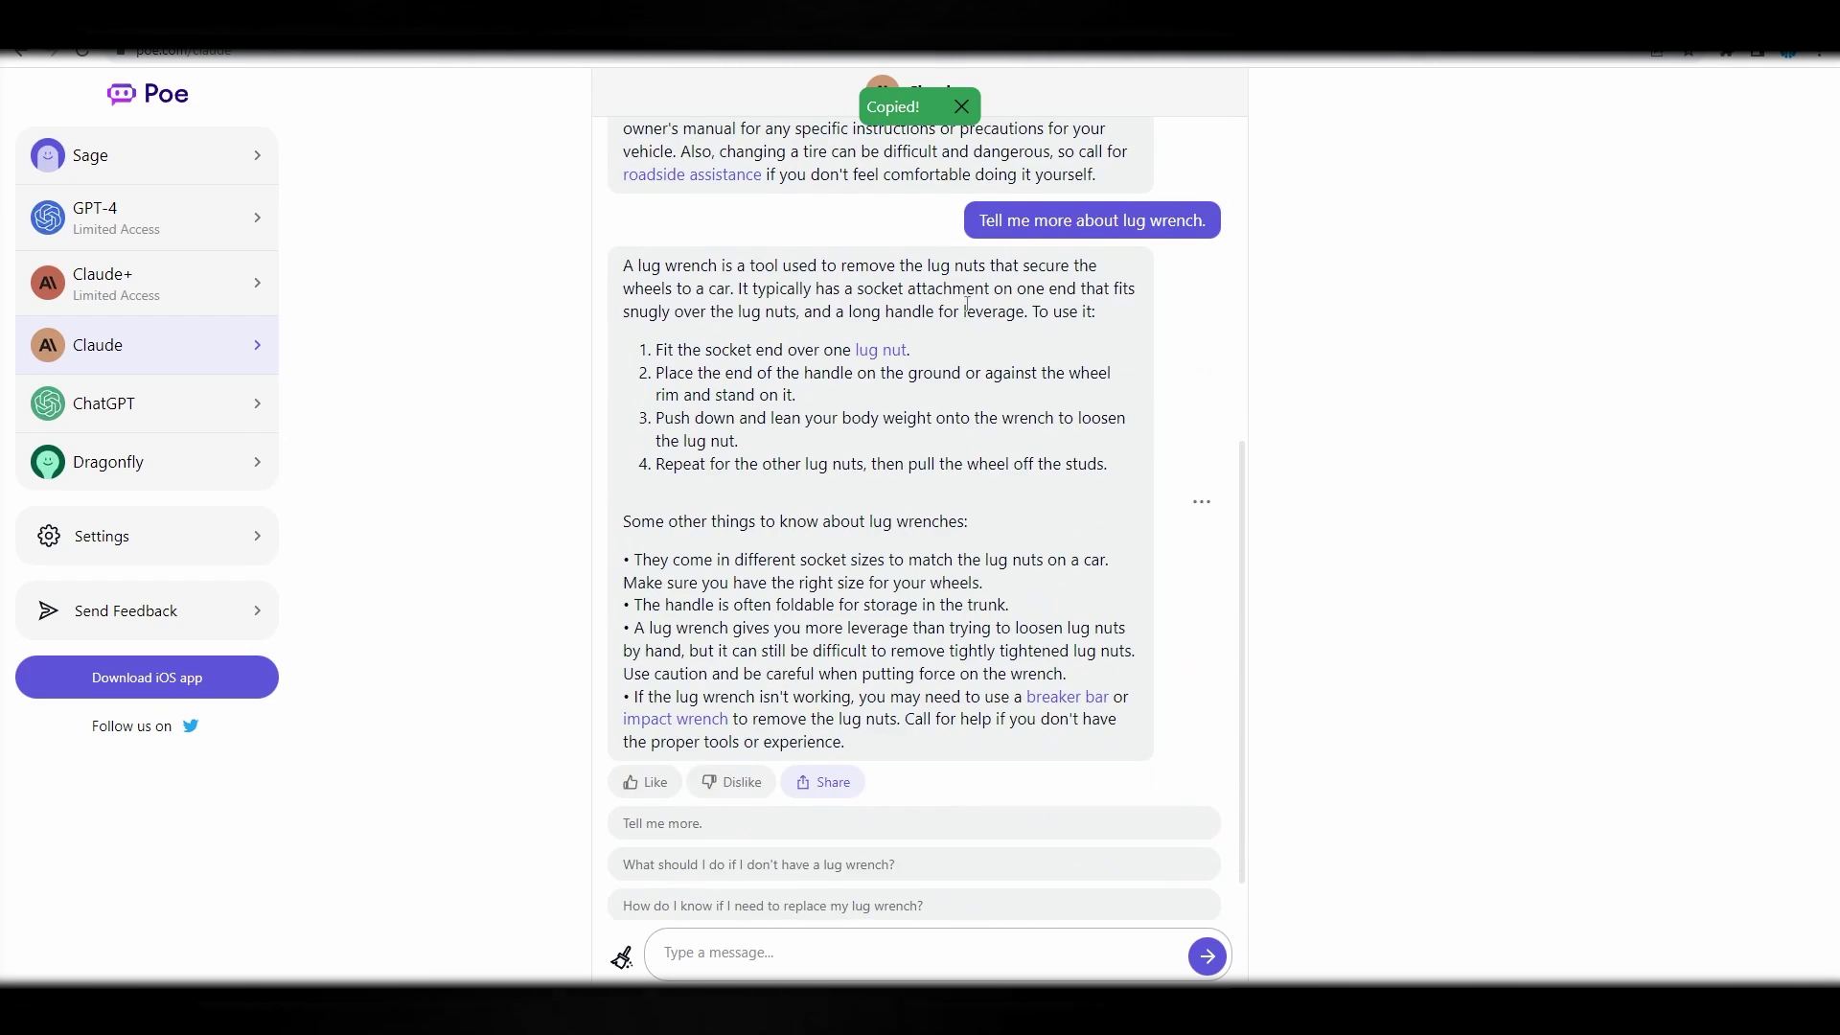
scroll(966, 307, "up", 5)
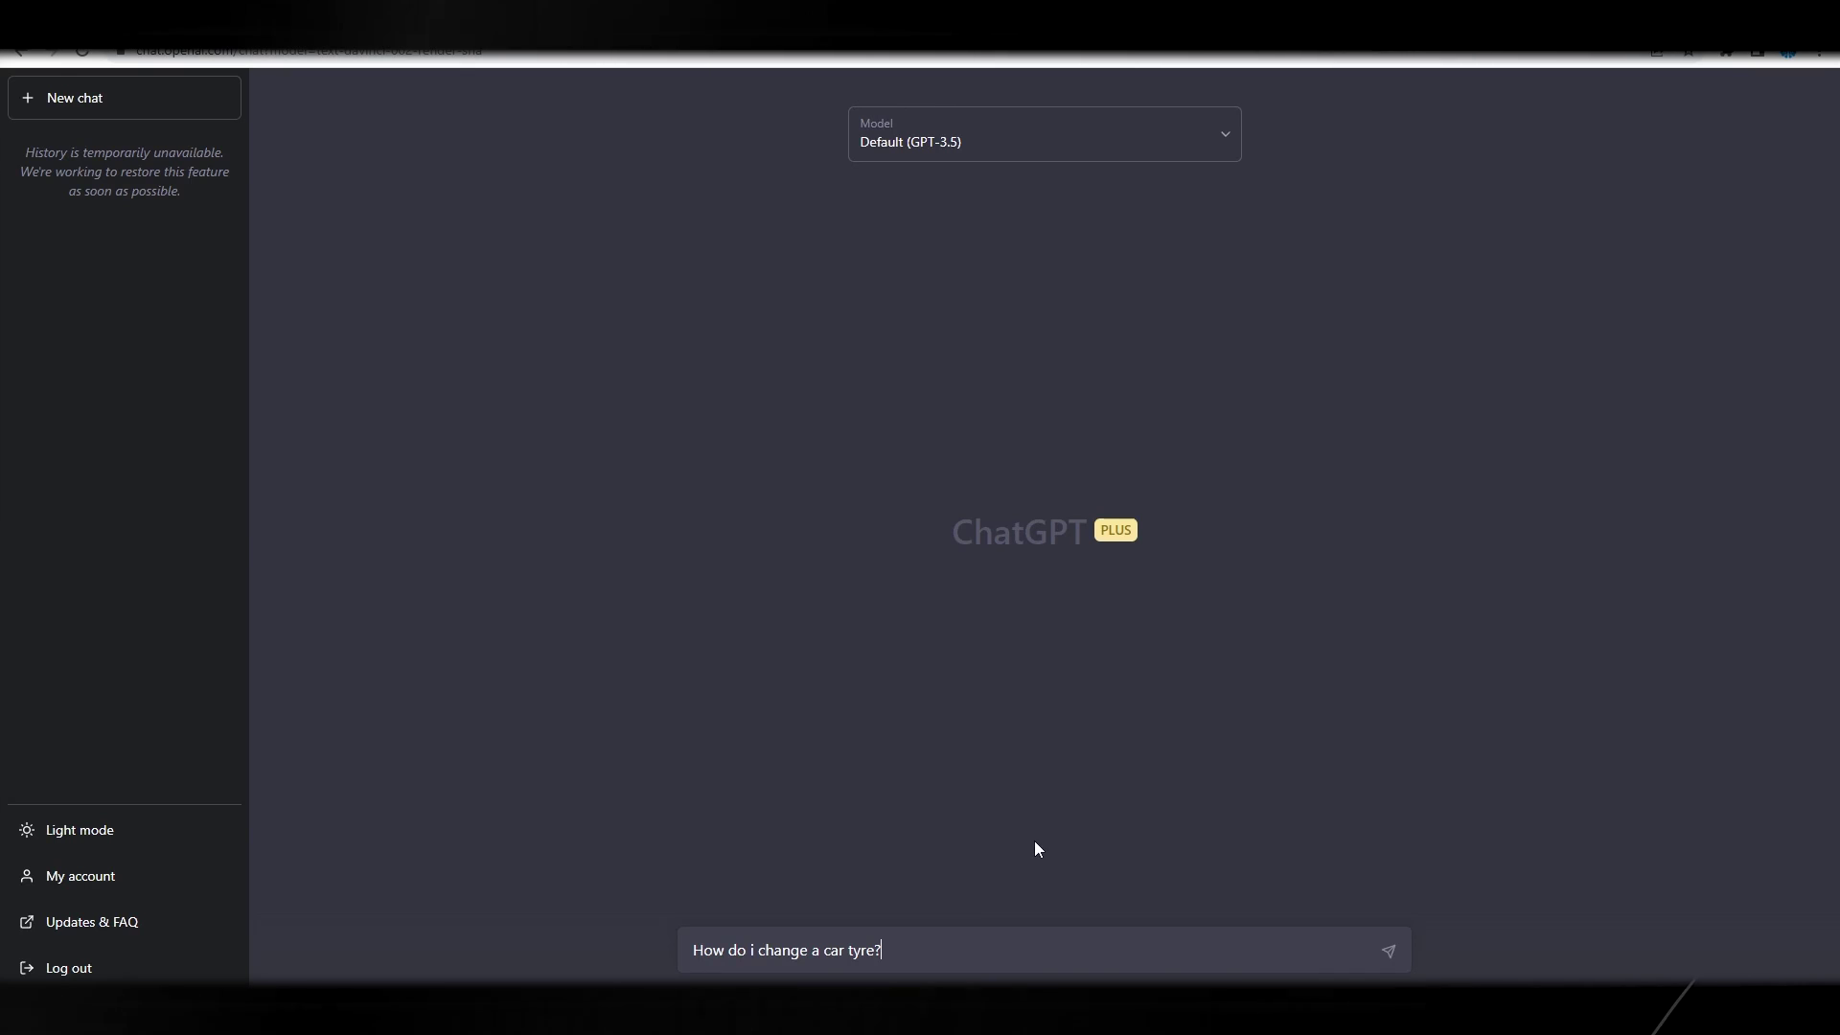
Submit 'How do i change a car tyre?' to GPT-3.5, then review Claude's answer in Poe.
key("Return")
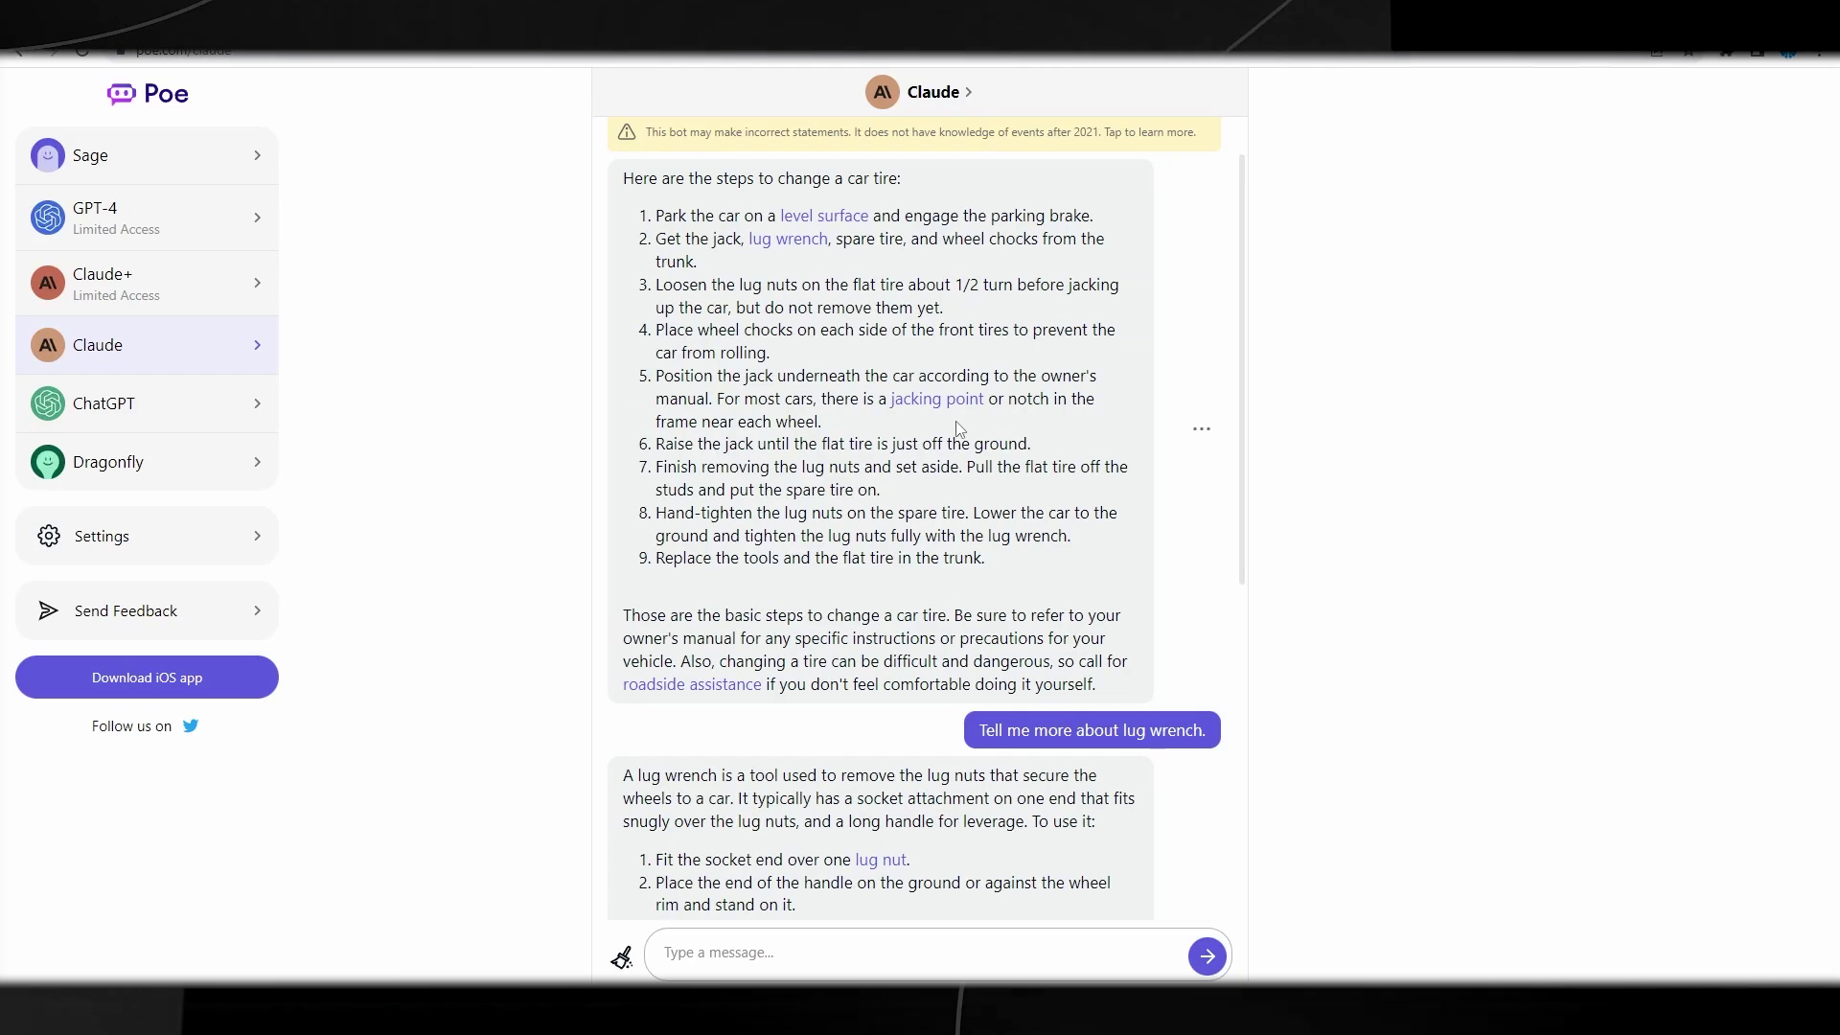
scroll(865, 384, "up", 2)
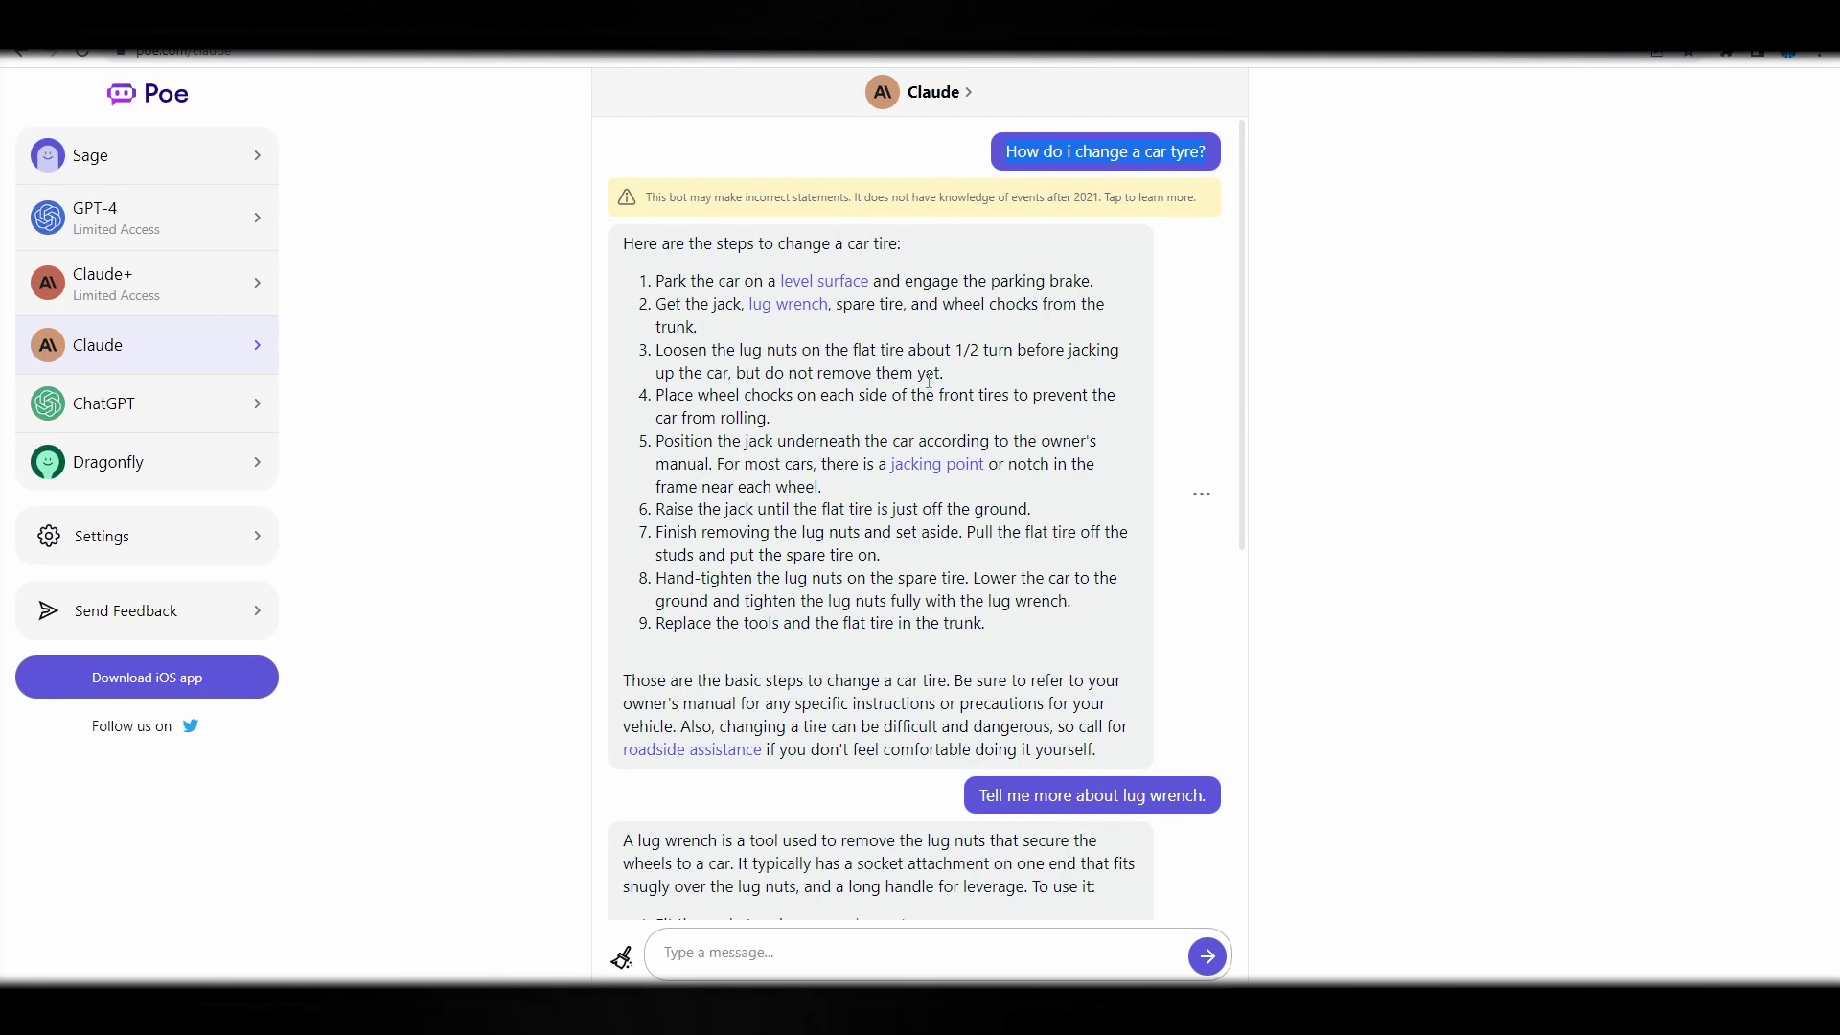
scroll(929, 381, "down", 1)
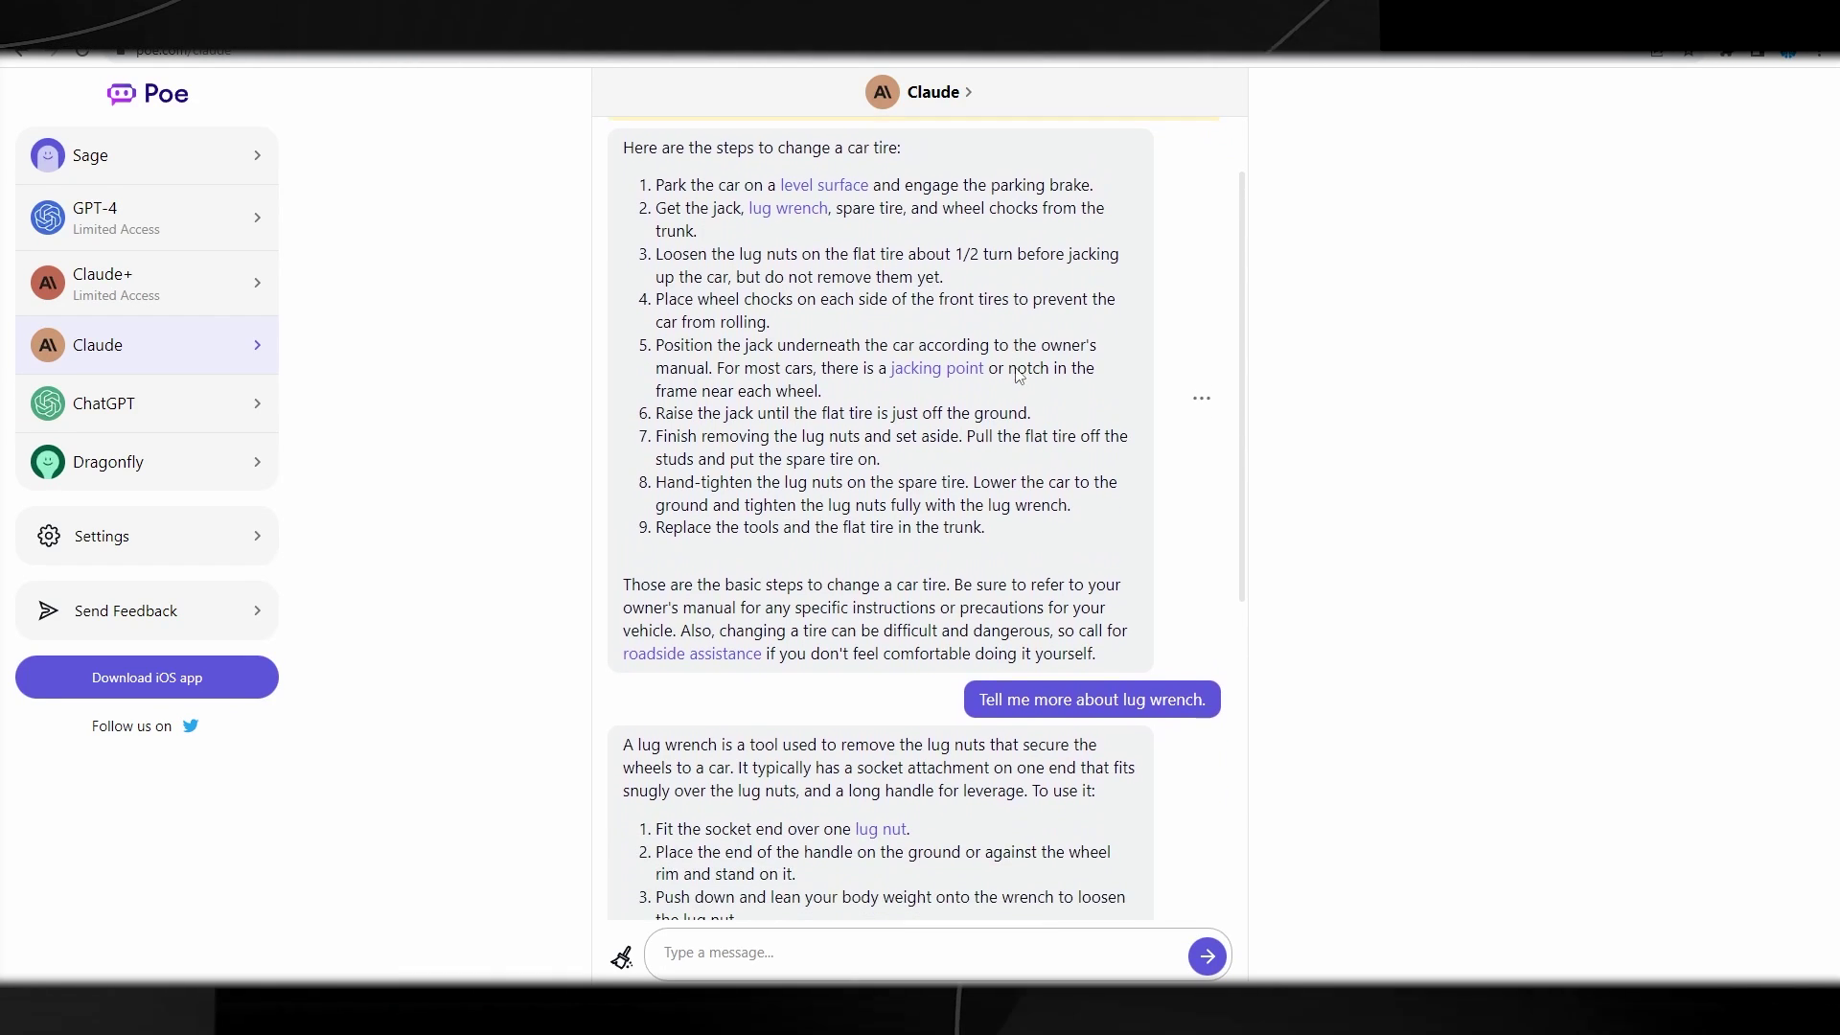
scroll(934, 393, "up", 1)
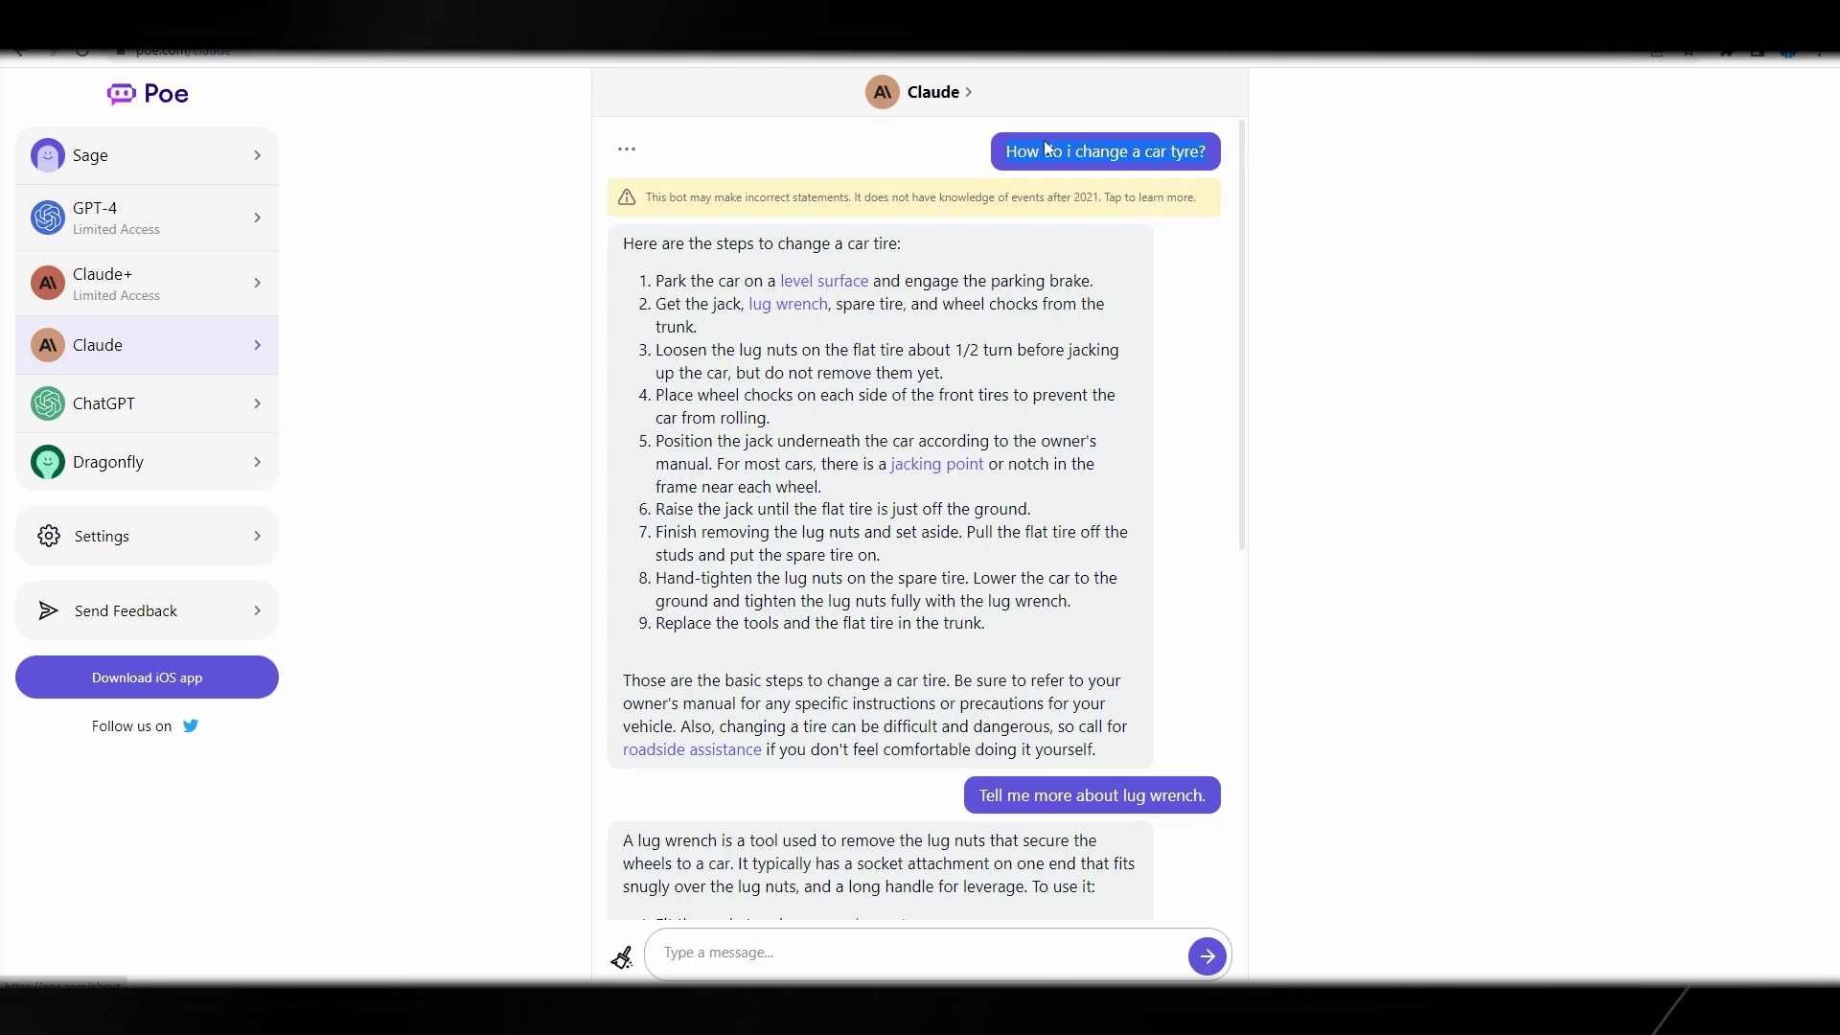
Copy 'How do i change a car tyre?' from Claude's chat and send it to Claude+.
left_click(629, 148)
left_click(662, 185)
left_click(262, 290)
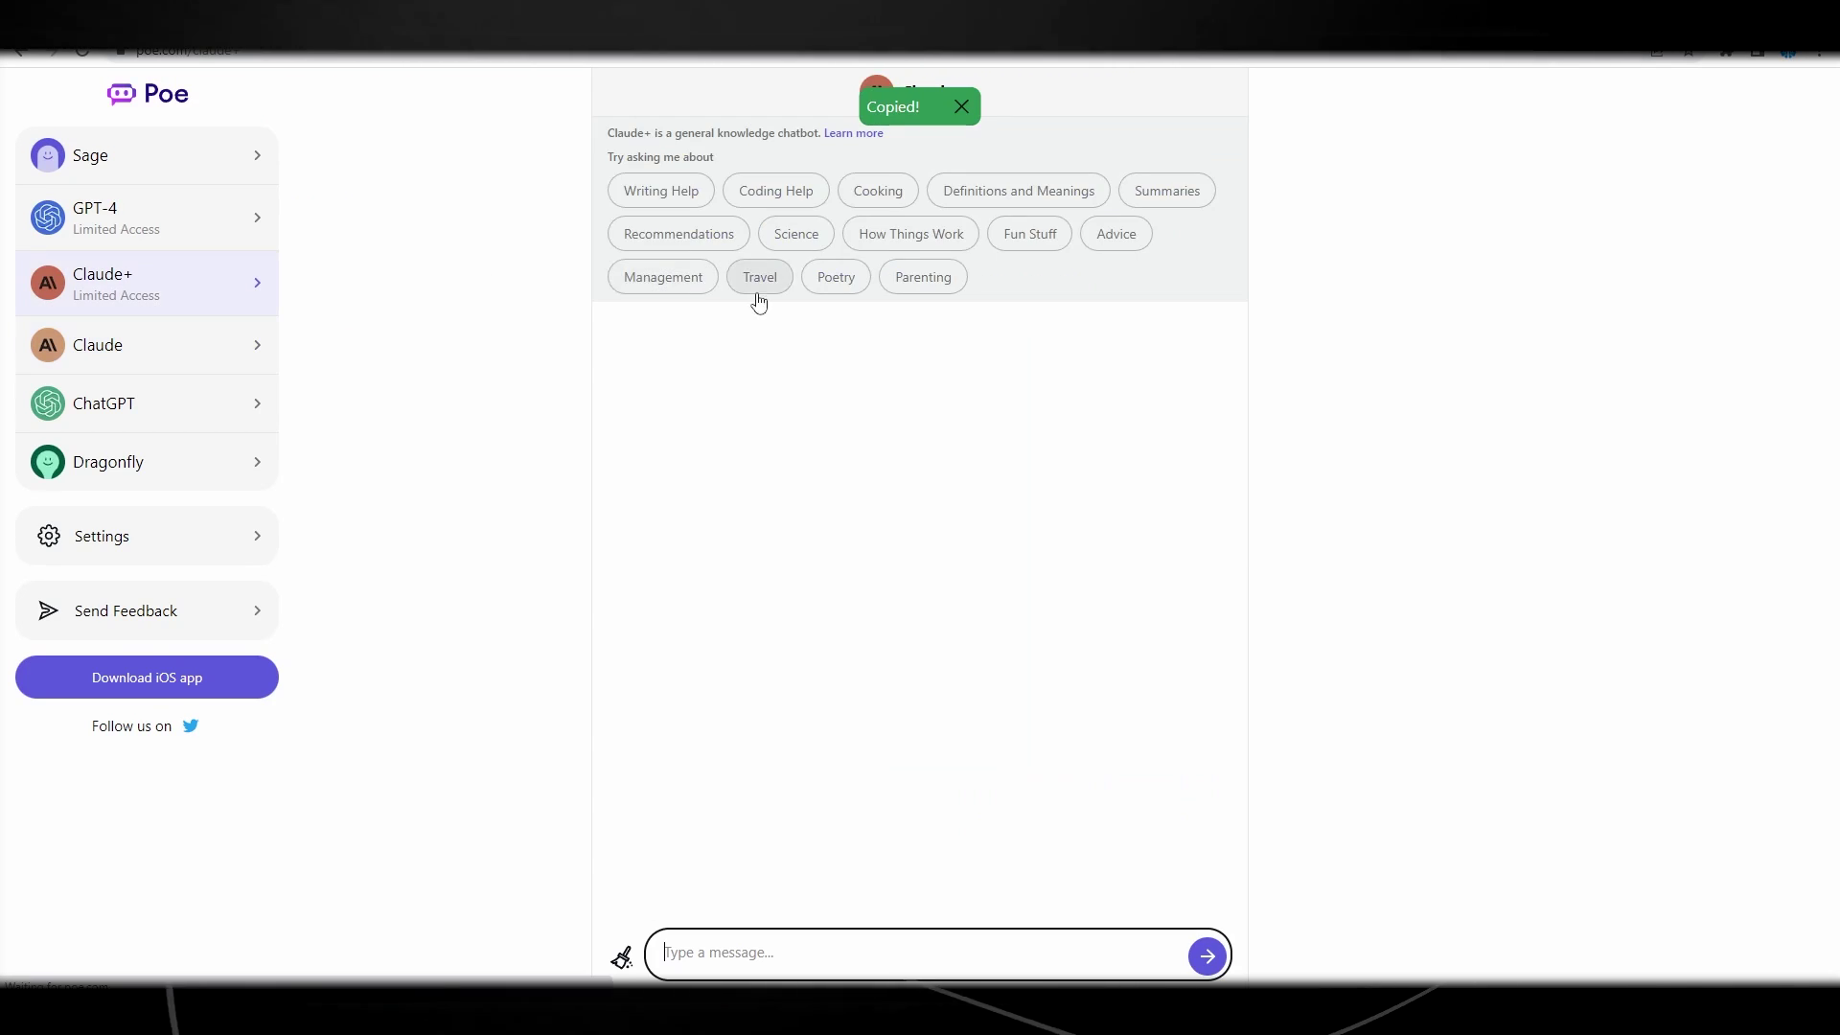
left_click(743, 952)
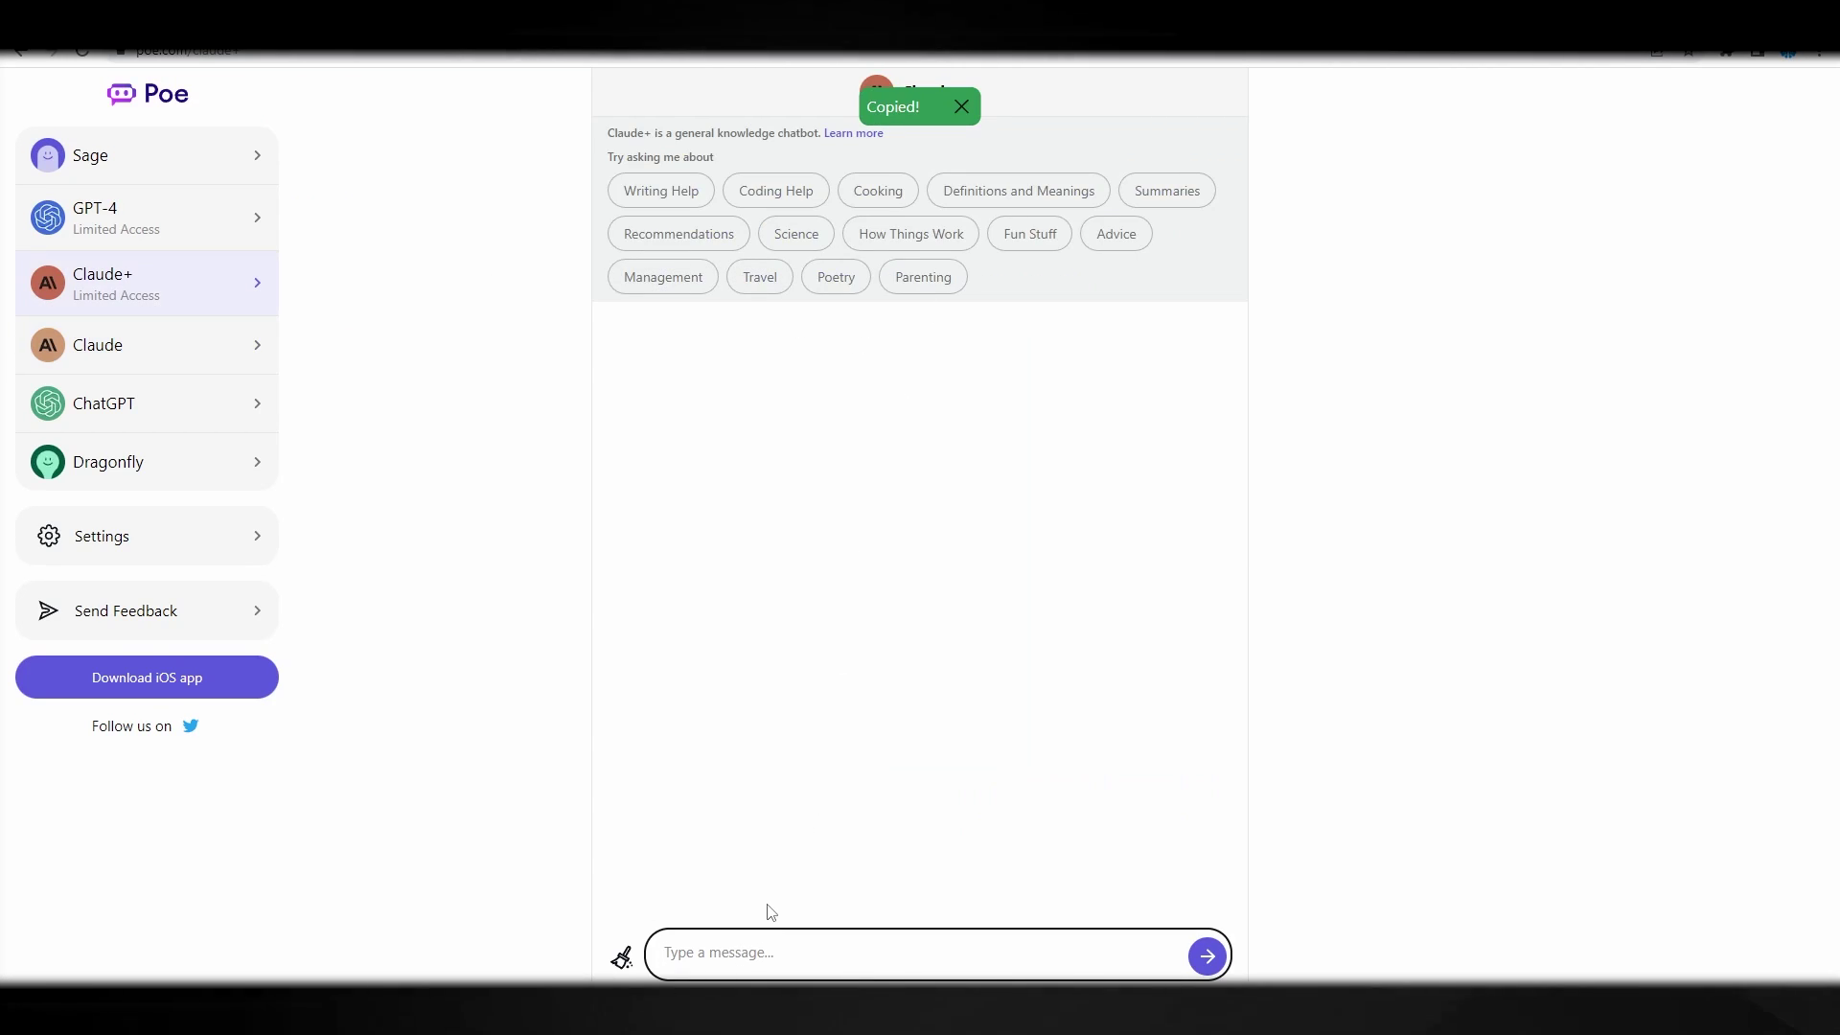
key("ctrl+v")
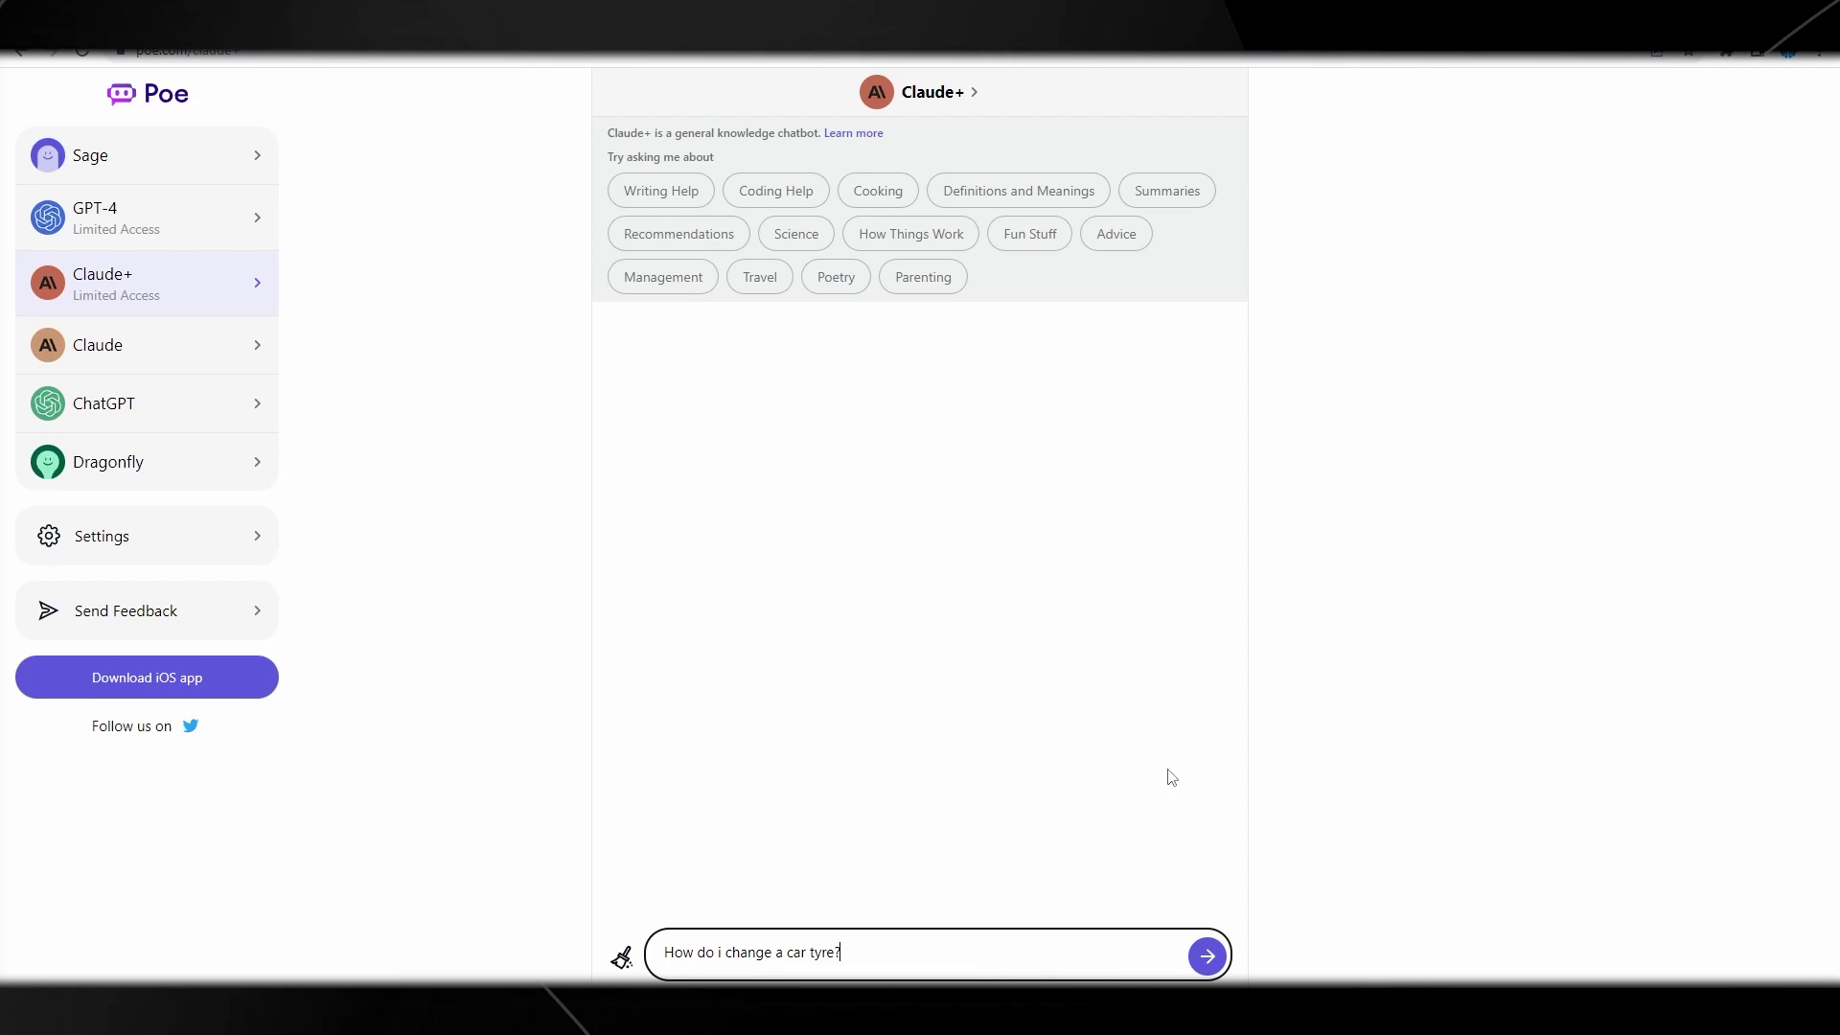
left_click(1209, 956)
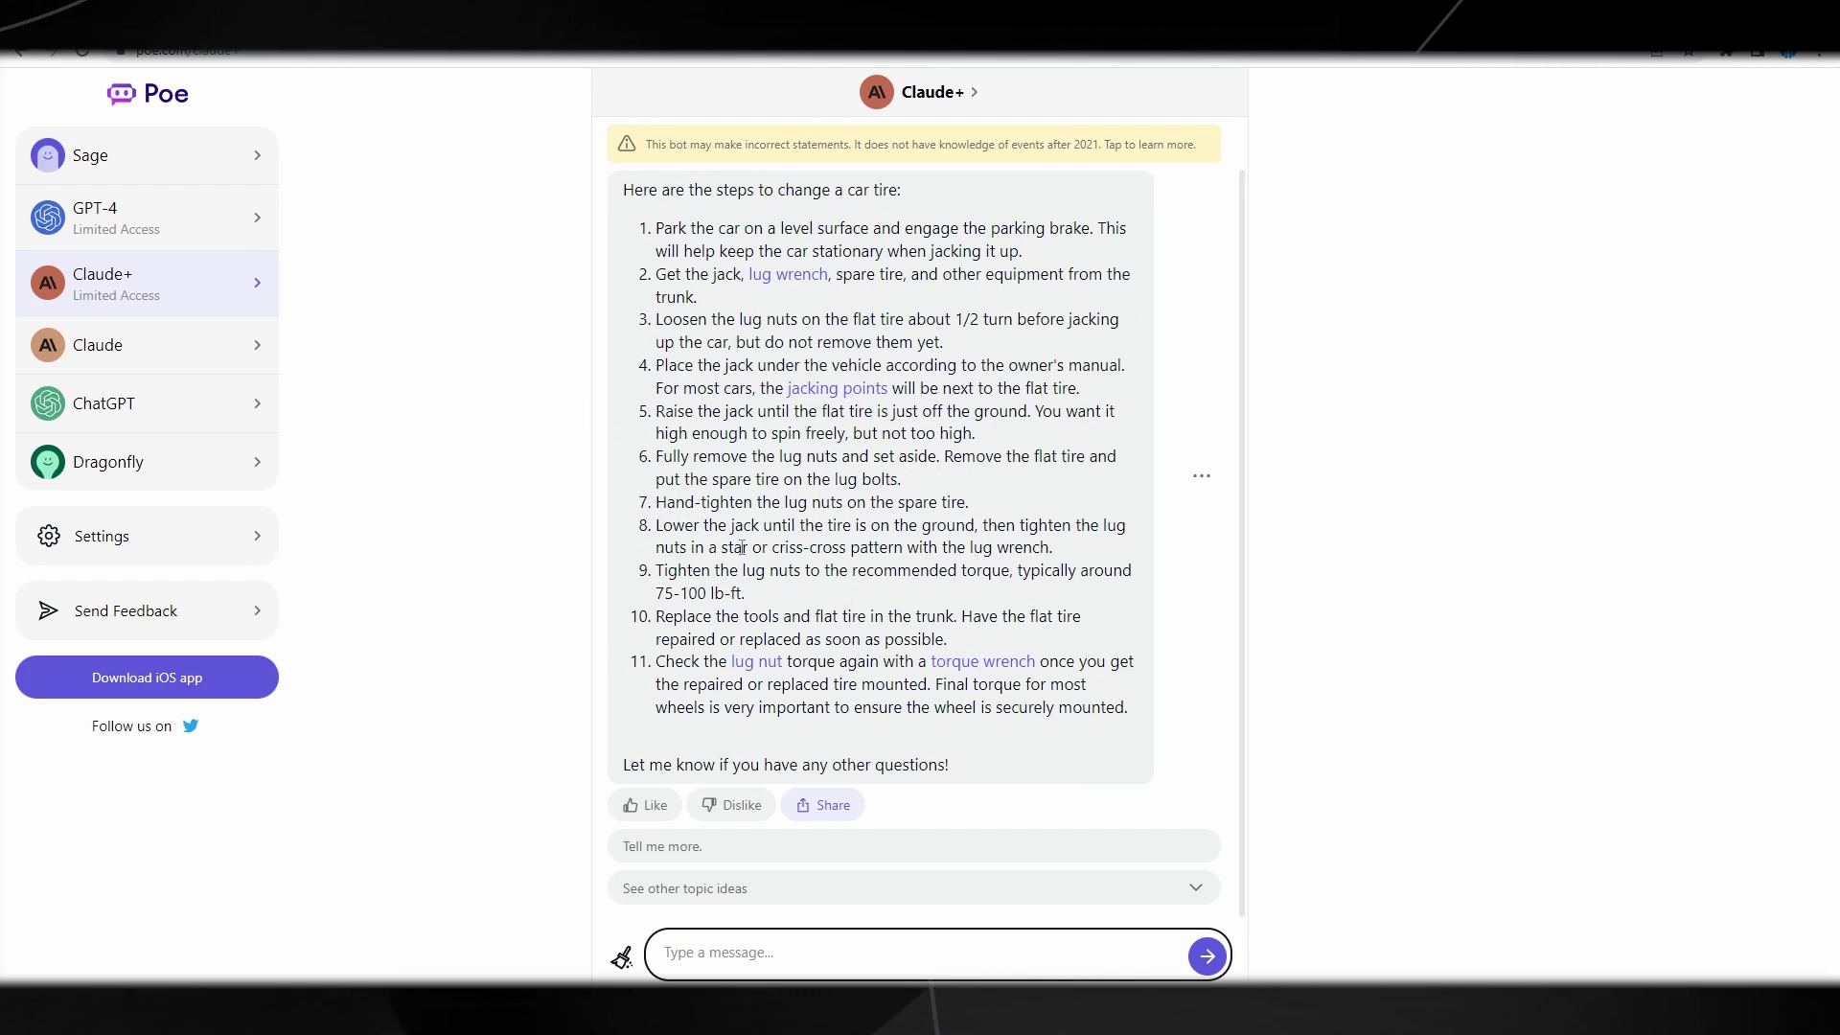
Send the car tyre question to GPT-4 and highlight the first six steps of its reply.
scroll(742, 547, "up", 1)
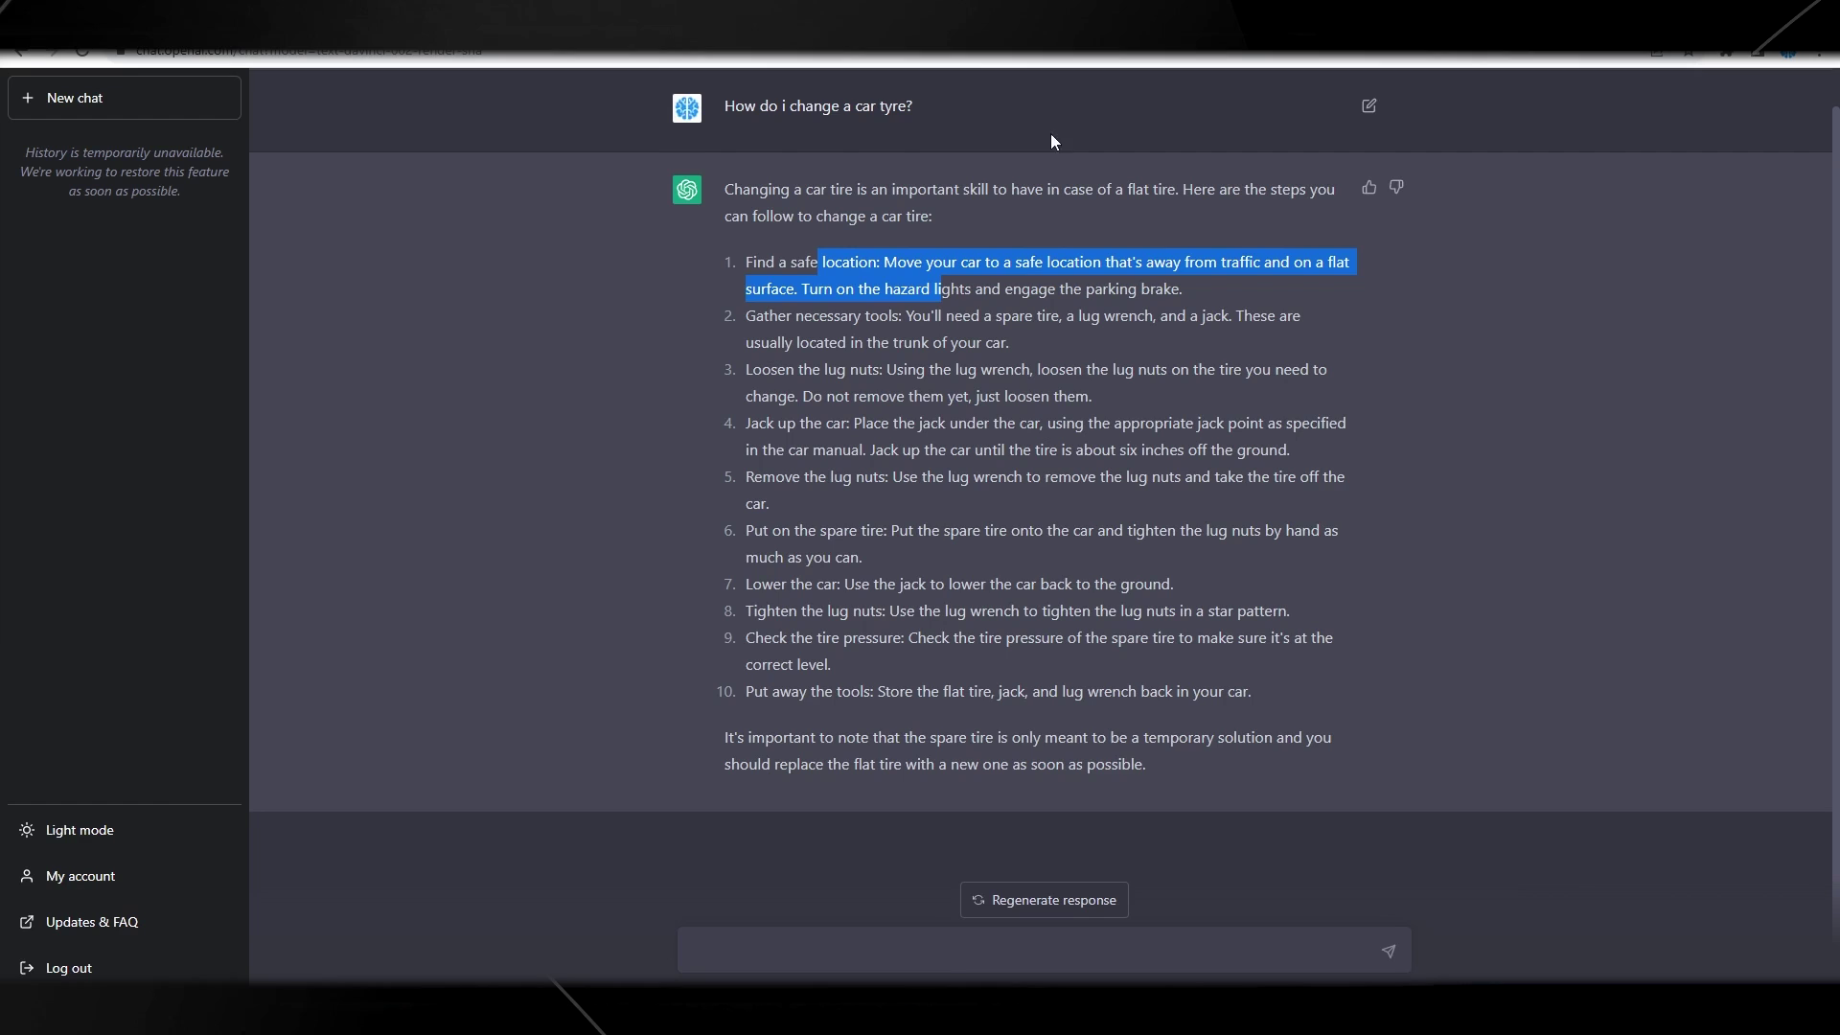
scroll(1066, 113, "up", 1)
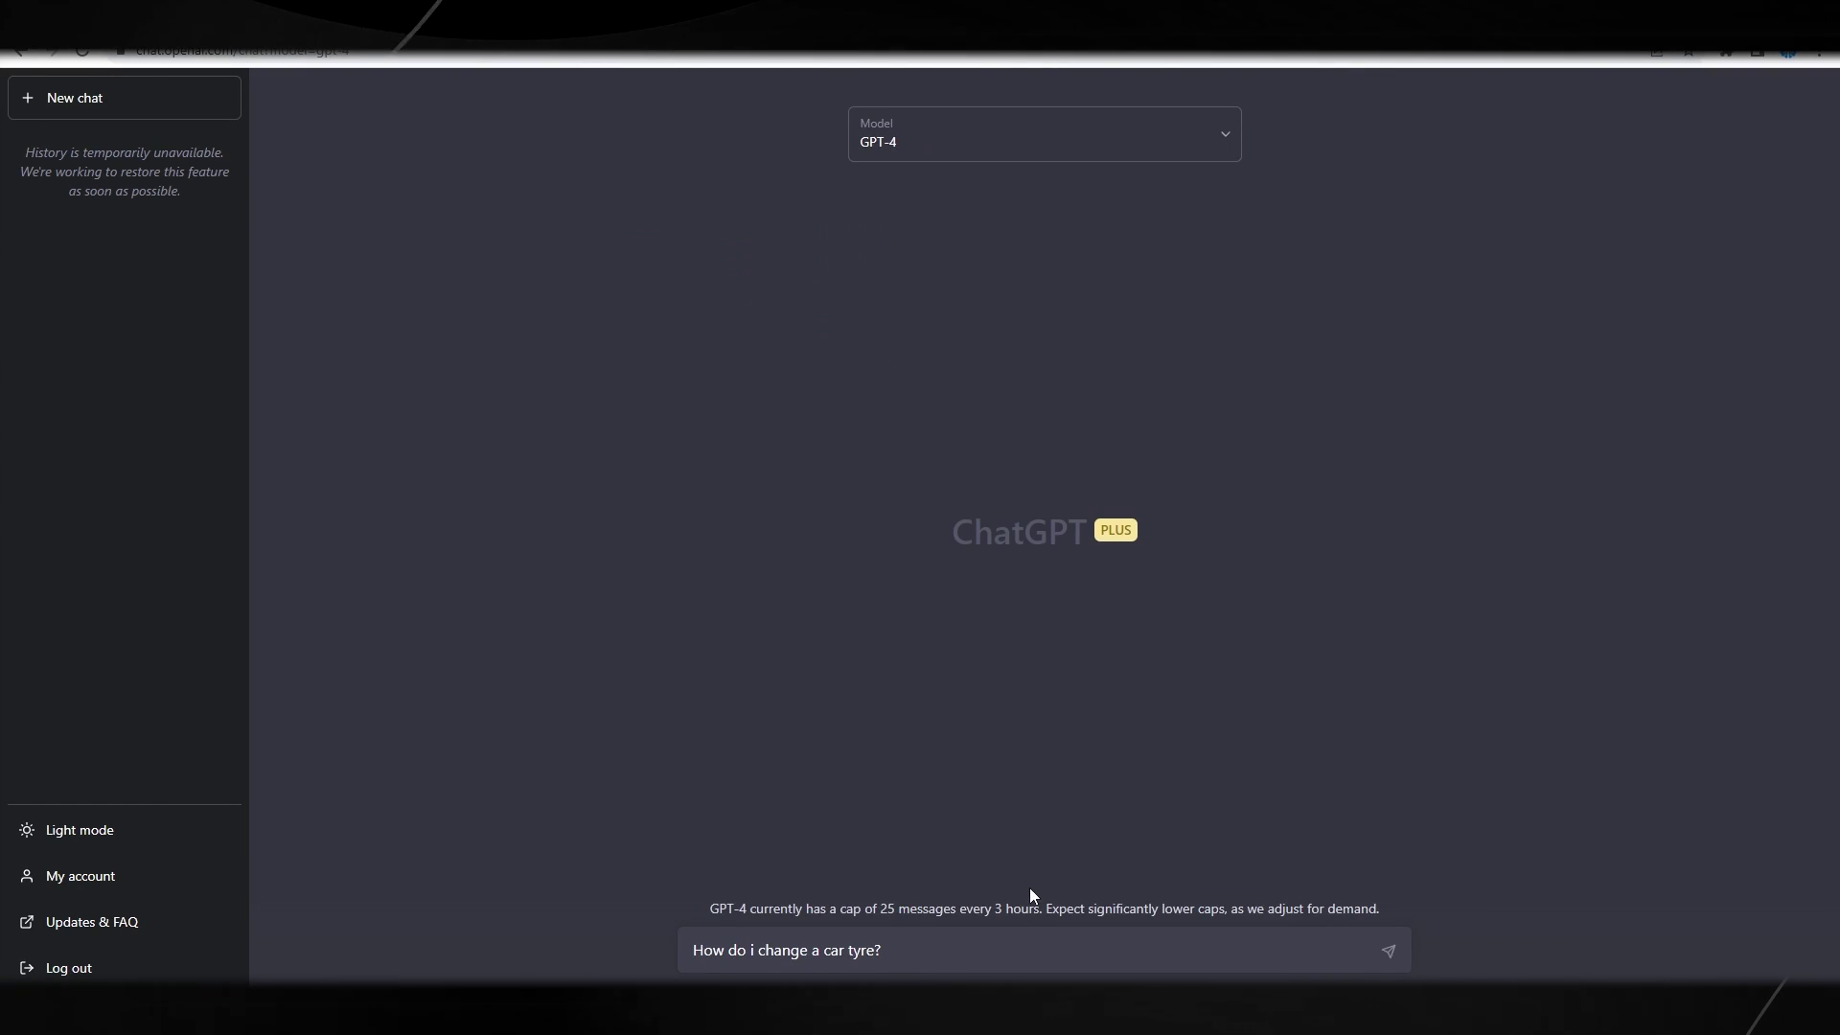
key("Return")
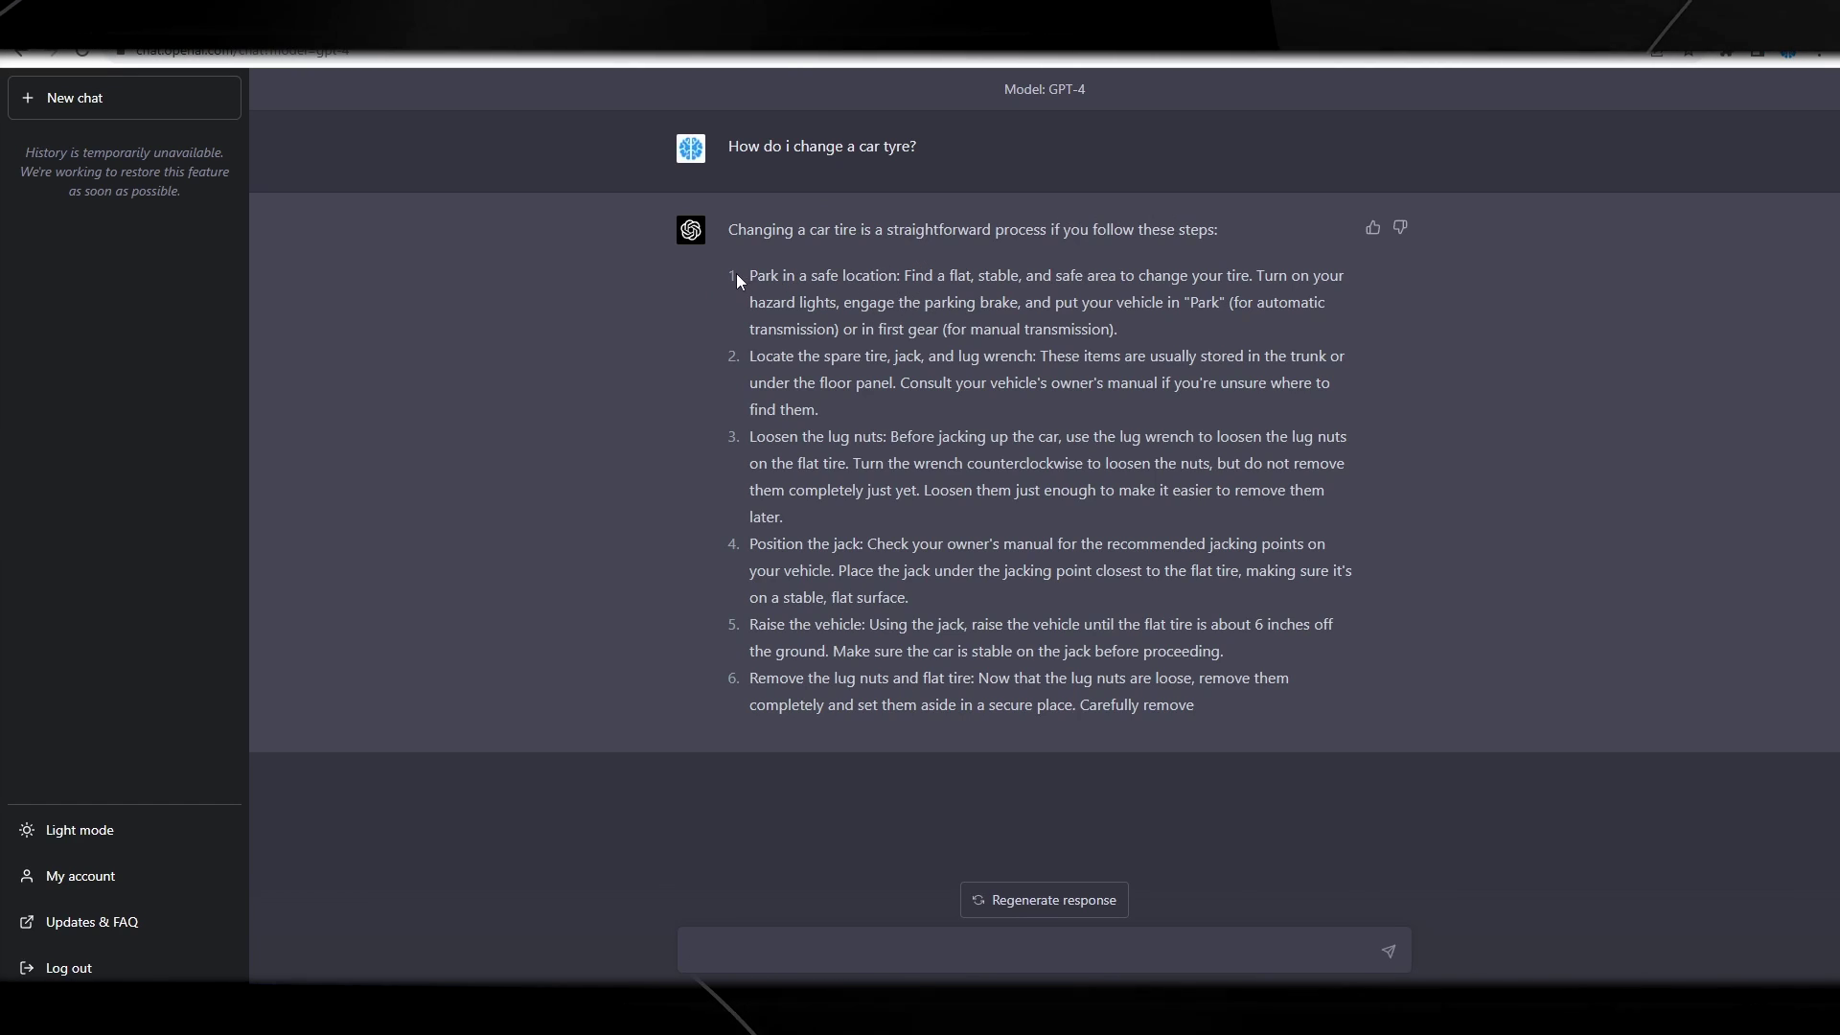
left_click_drag(740, 279, 1196, 709)
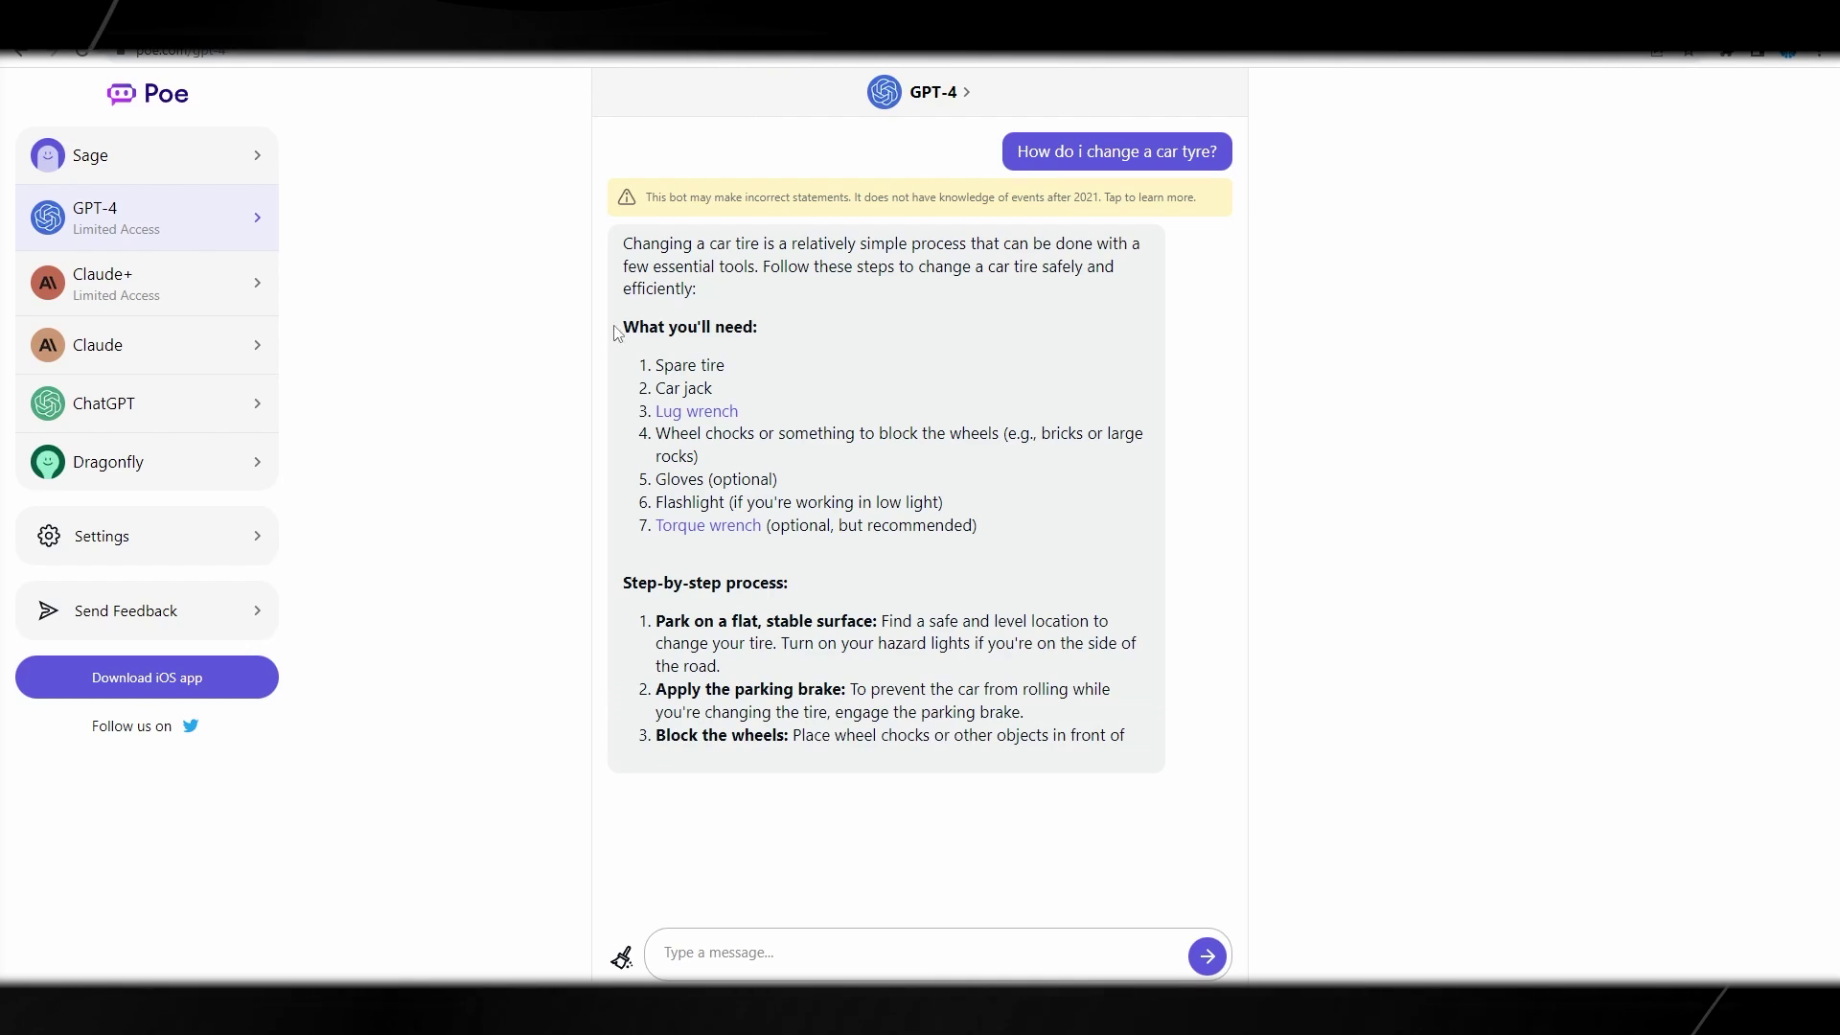
Read through the tyre answer and select its first two steps.
left_click_drag(673, 367, 725, 365)
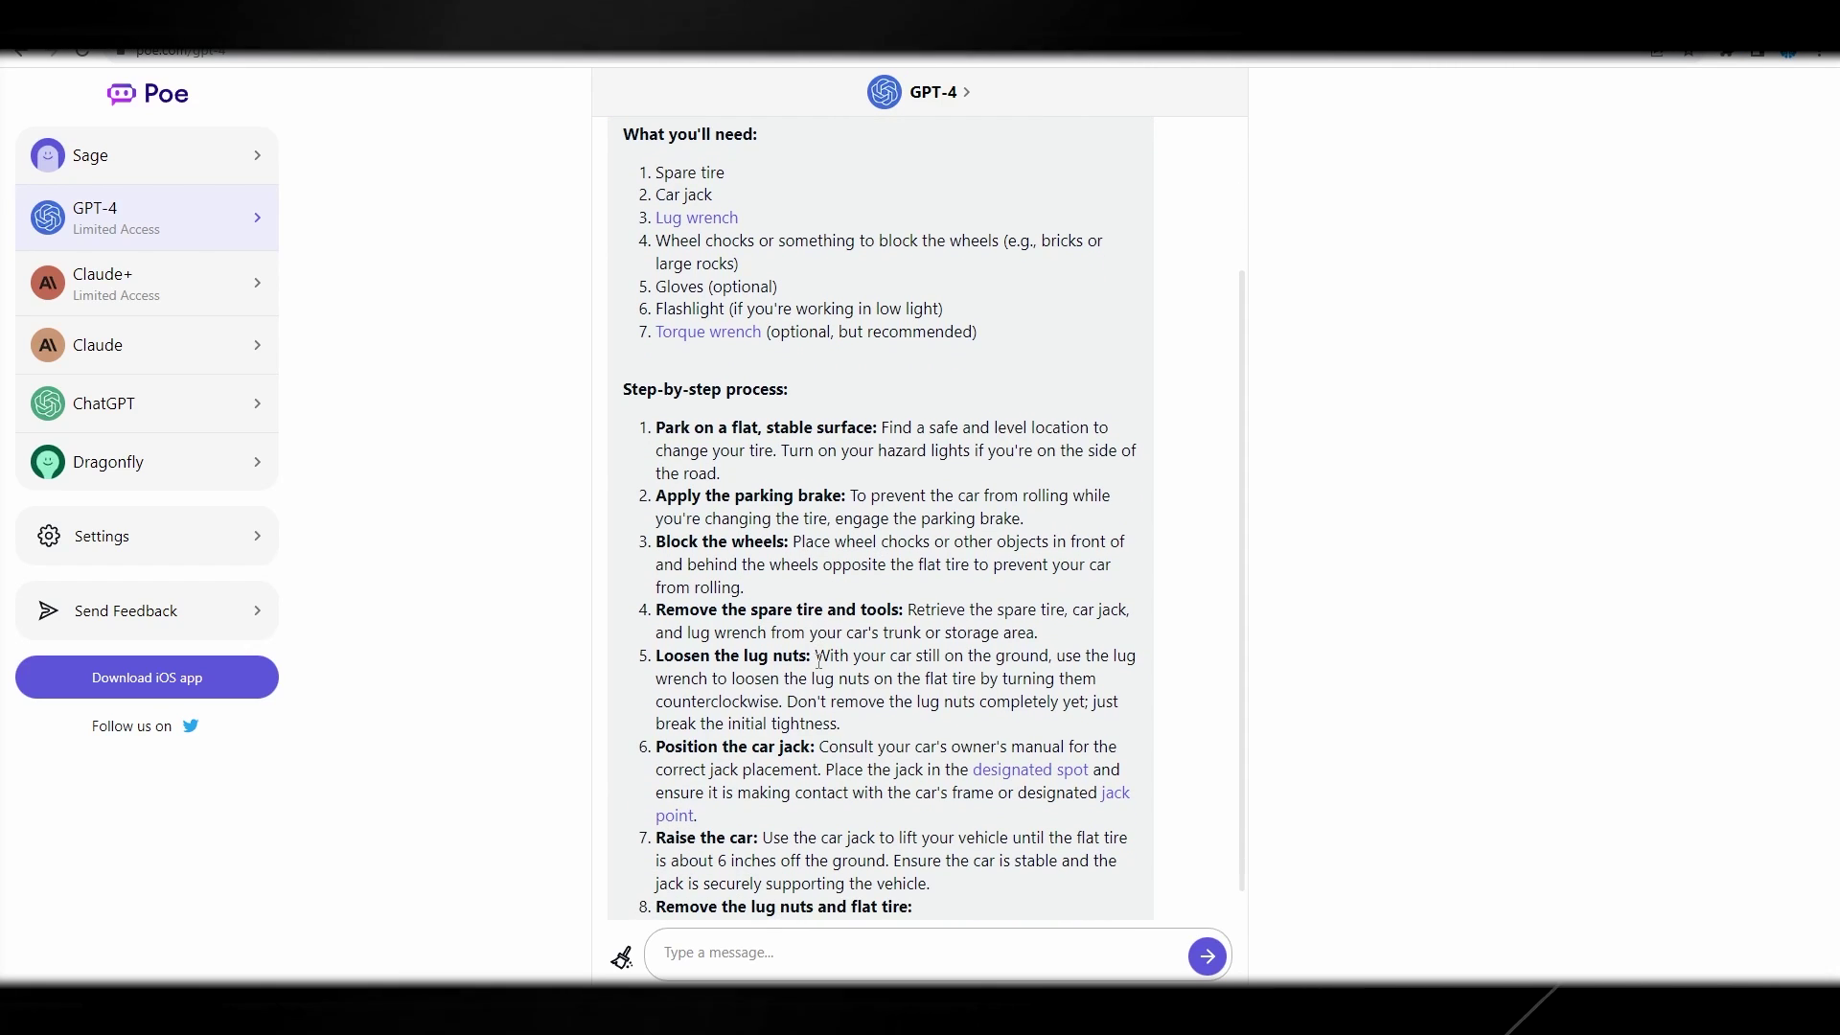
scroll(815, 561, "up", 1)
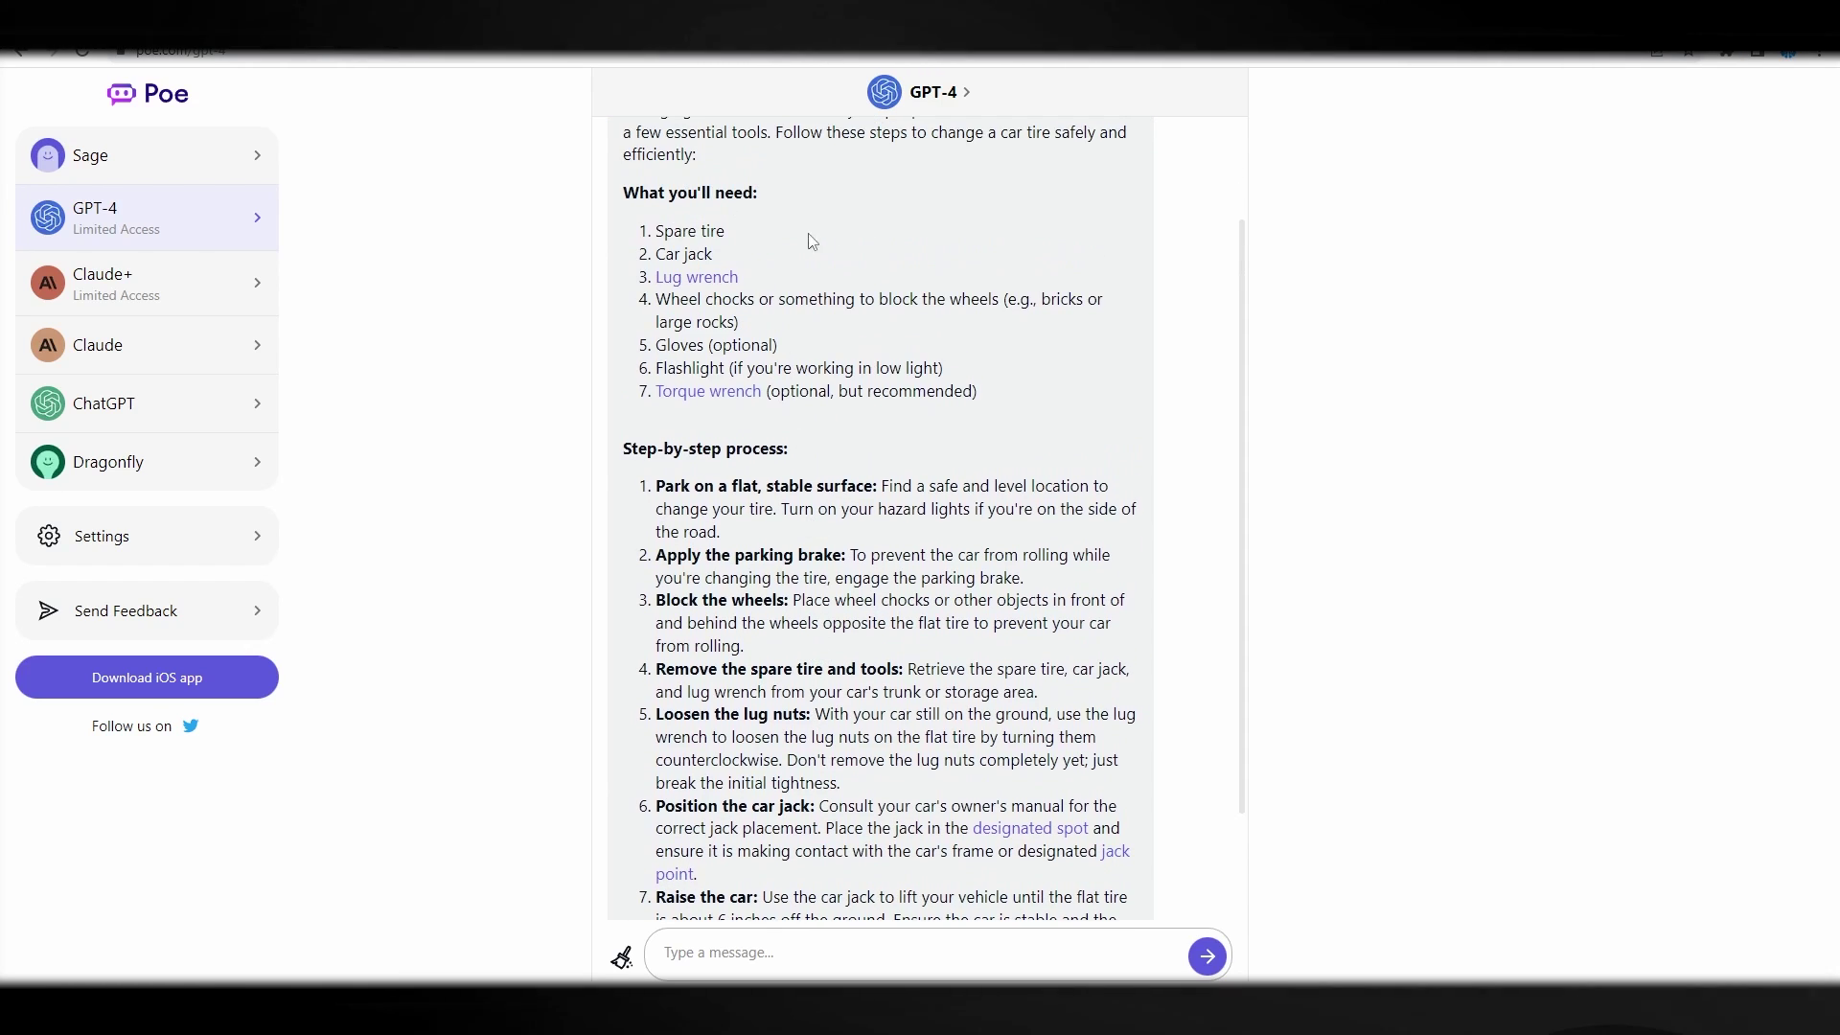
scroll(746, 452, "down", 2)
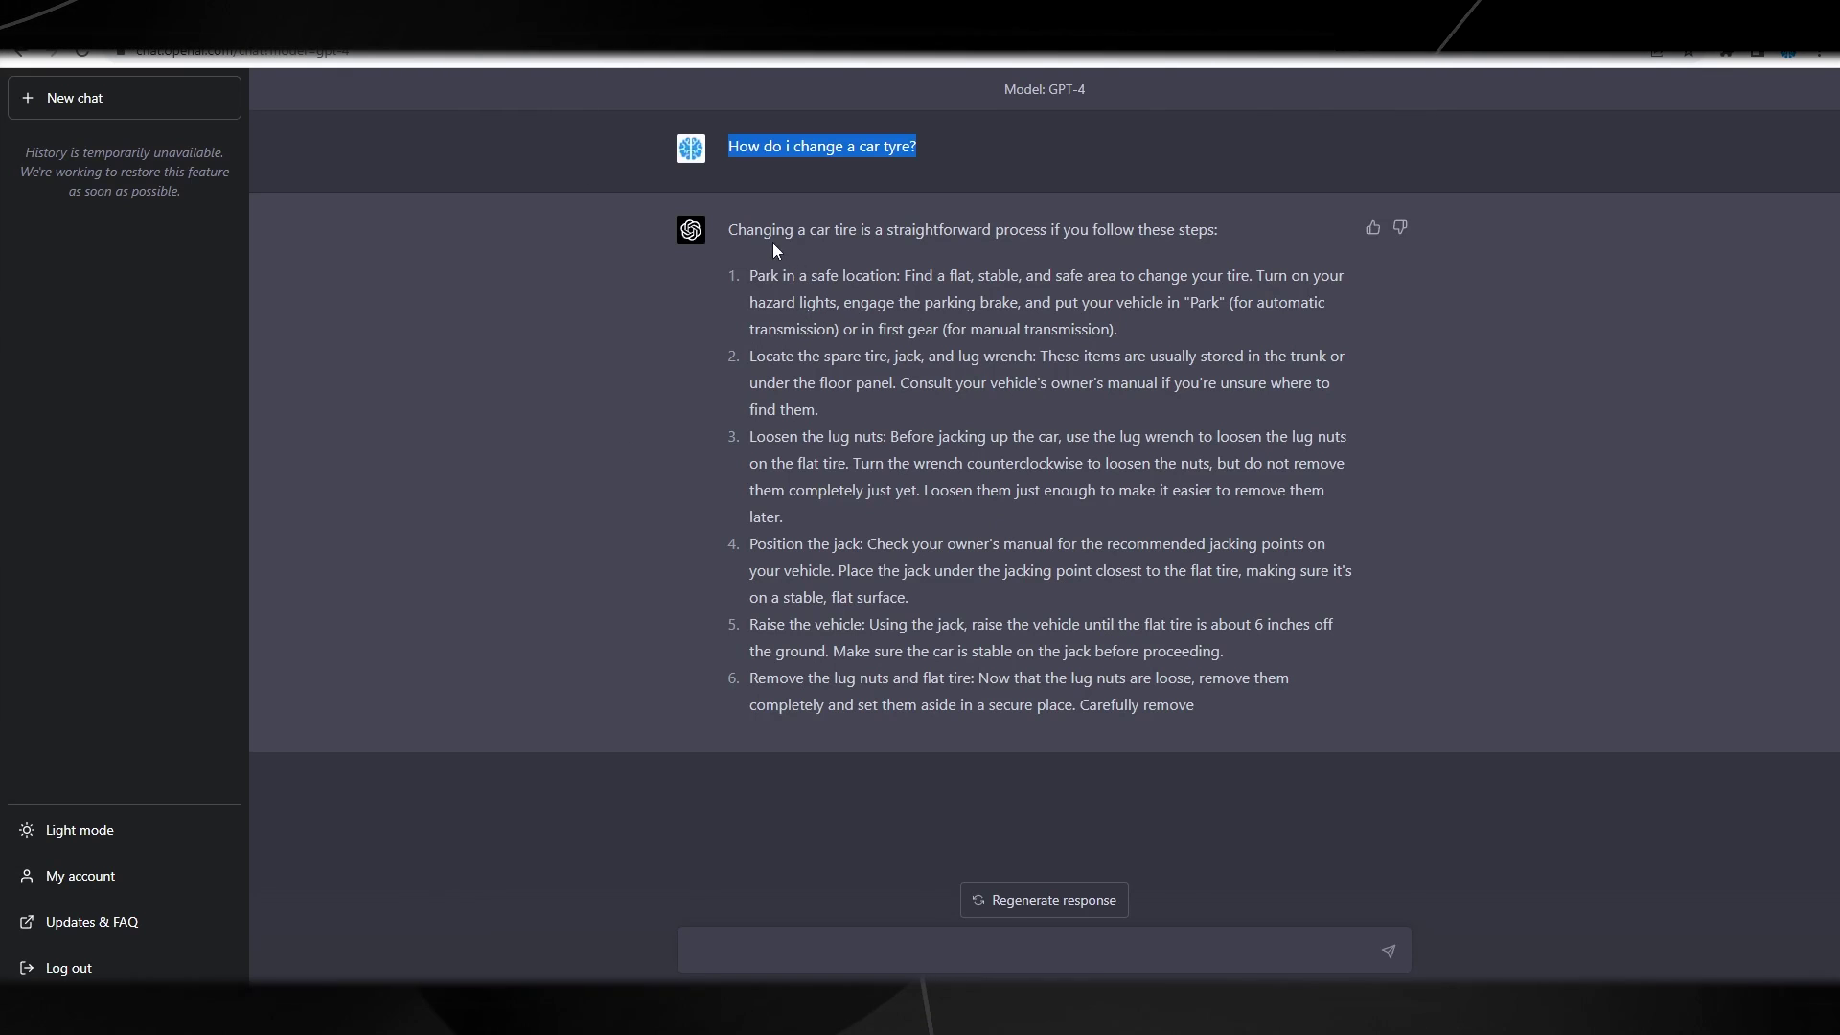
left_click_drag(776, 251, 819, 412)
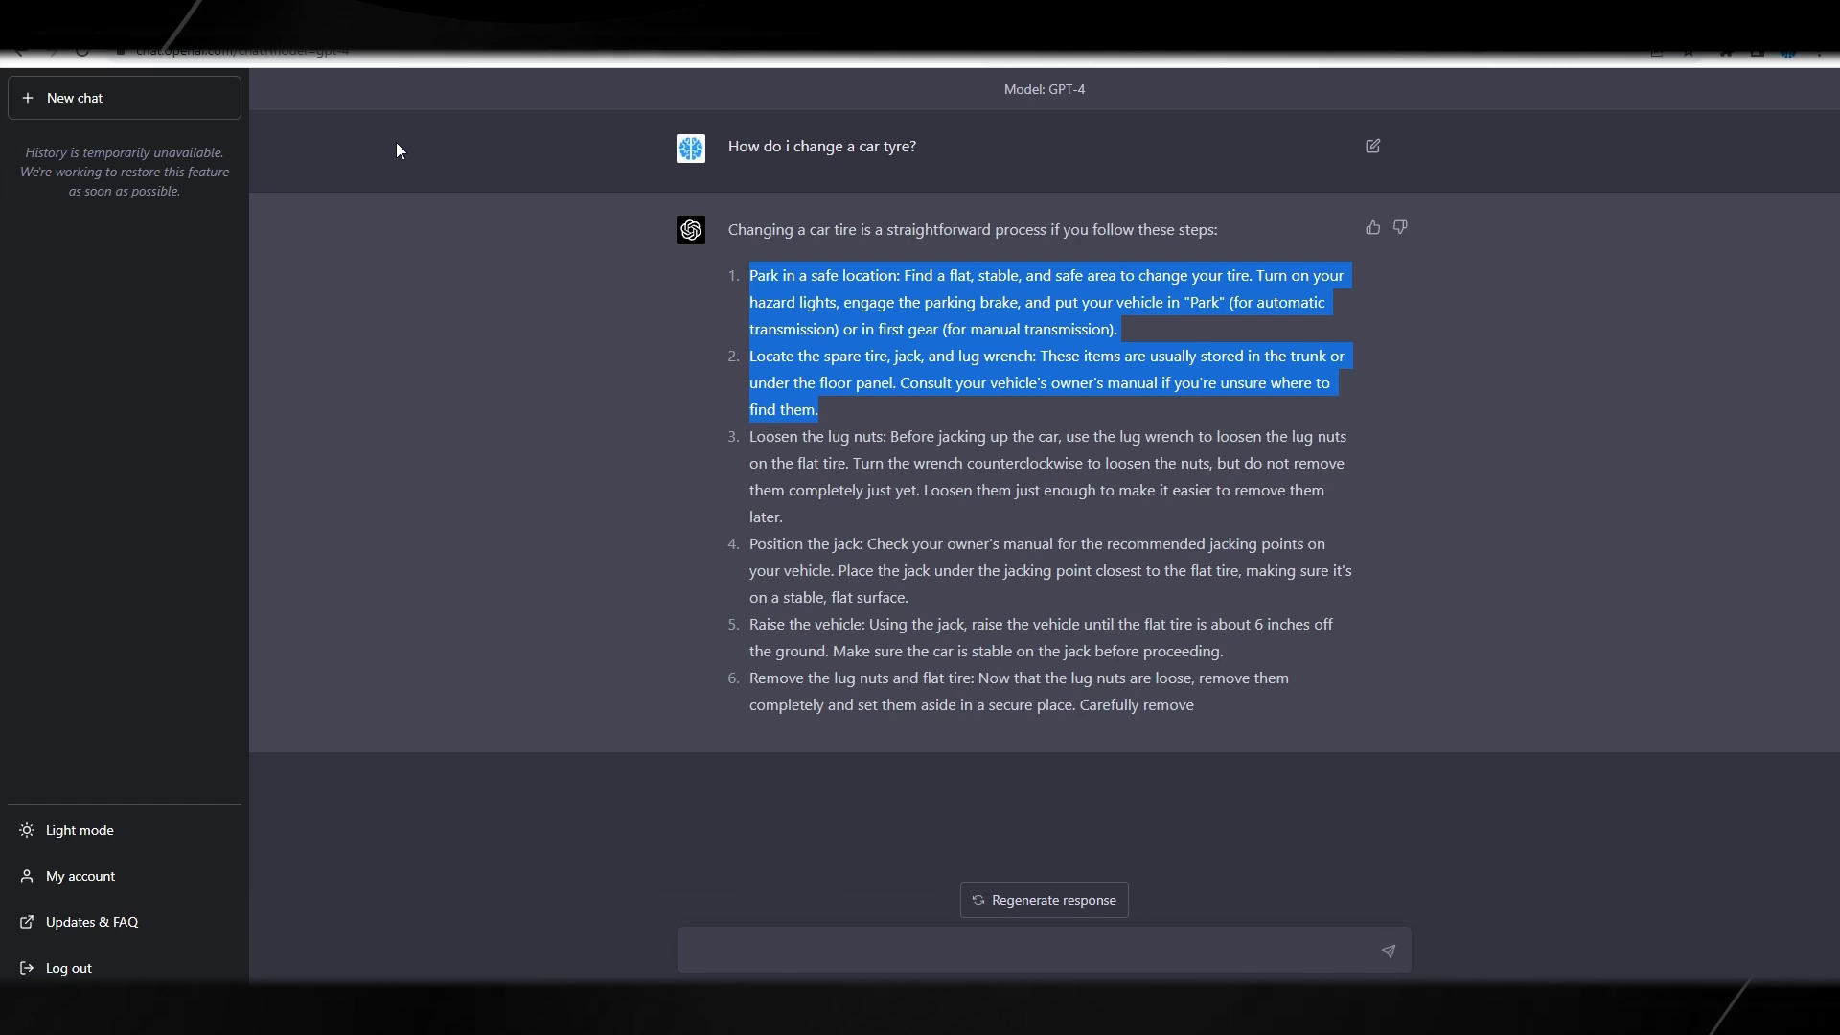
Return to Poe's GPT-4 chat, then open Claude+'s tyre-changing answer.
left_click(261, 28)
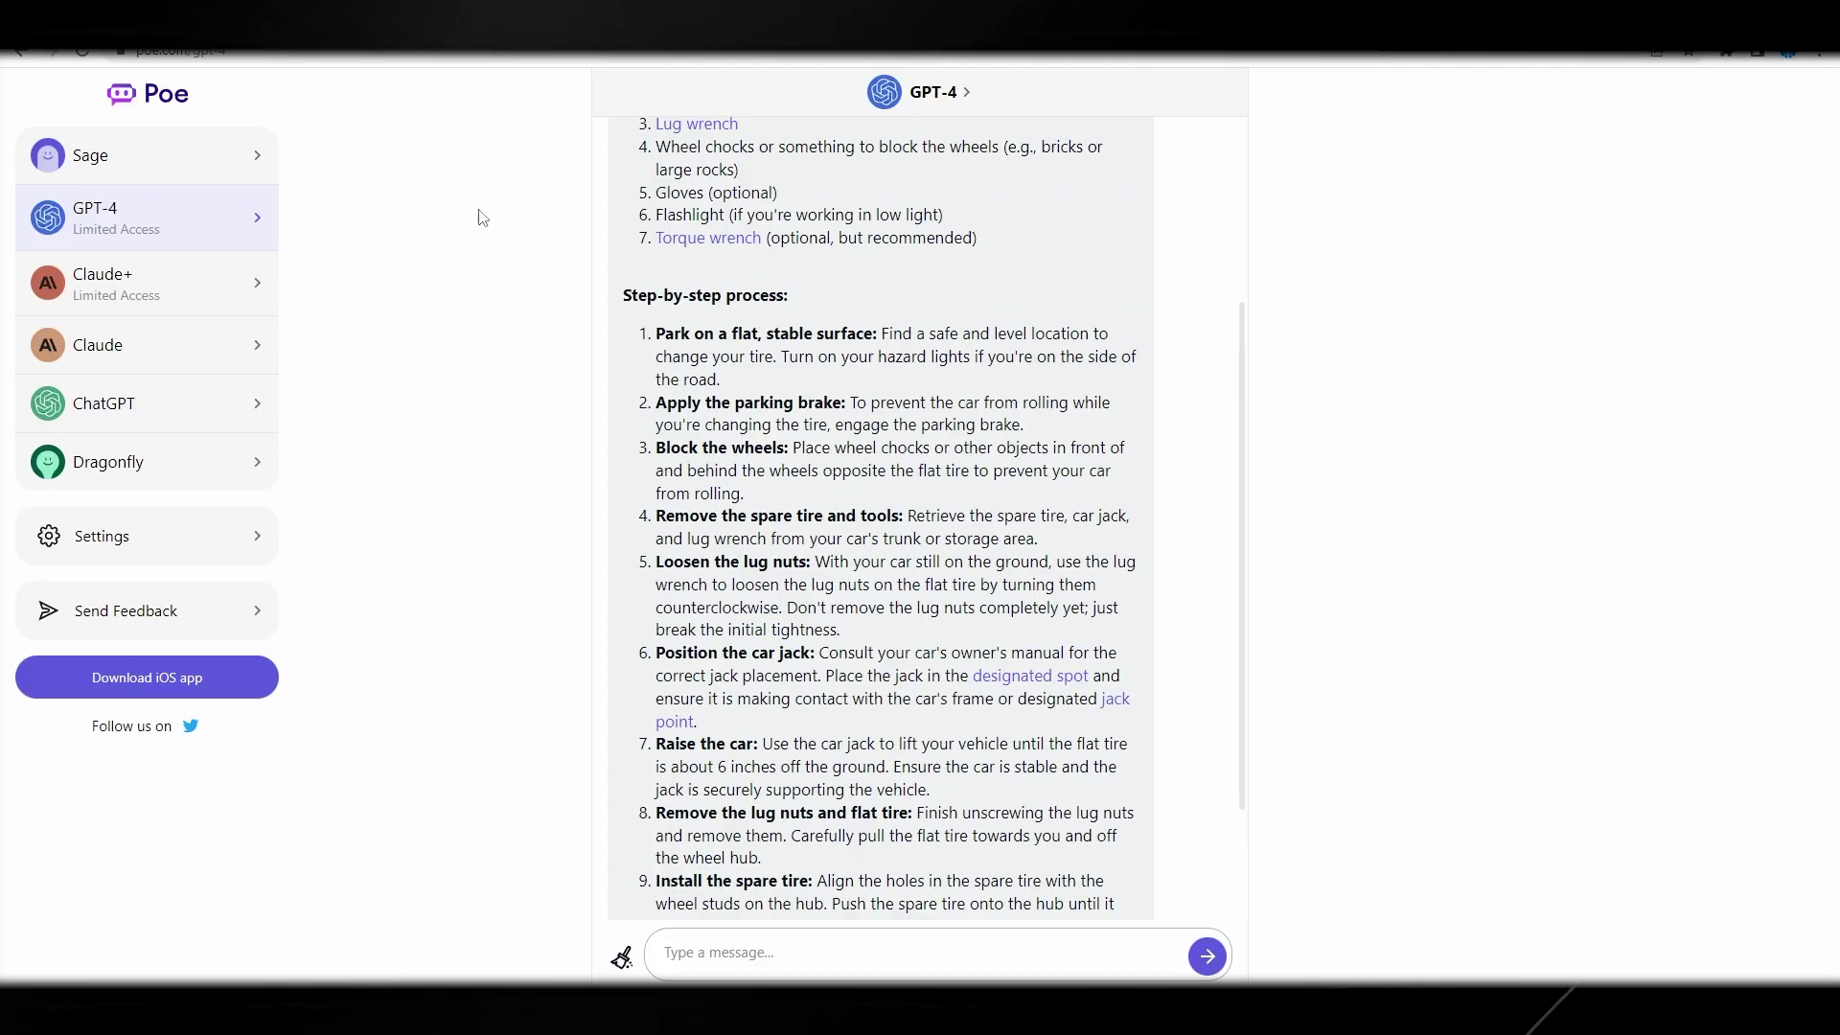
scroll(874, 494, "down", 1)
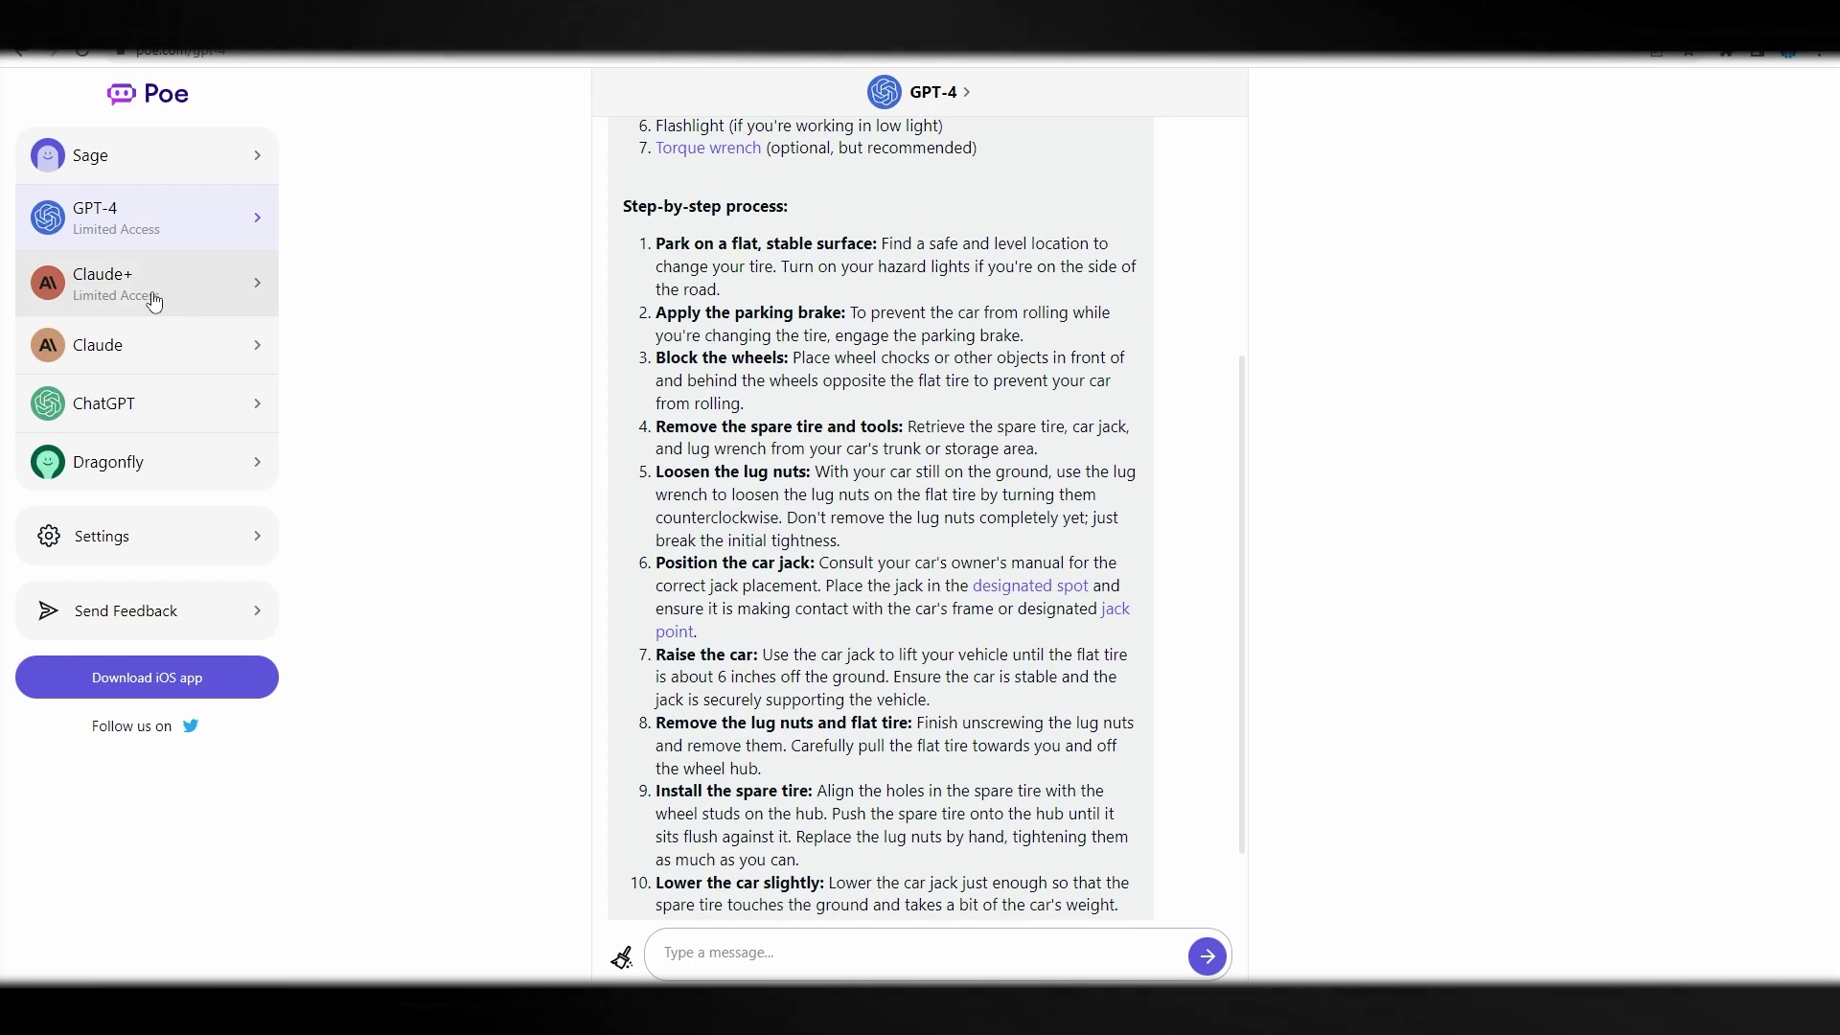
left_click(151, 289)
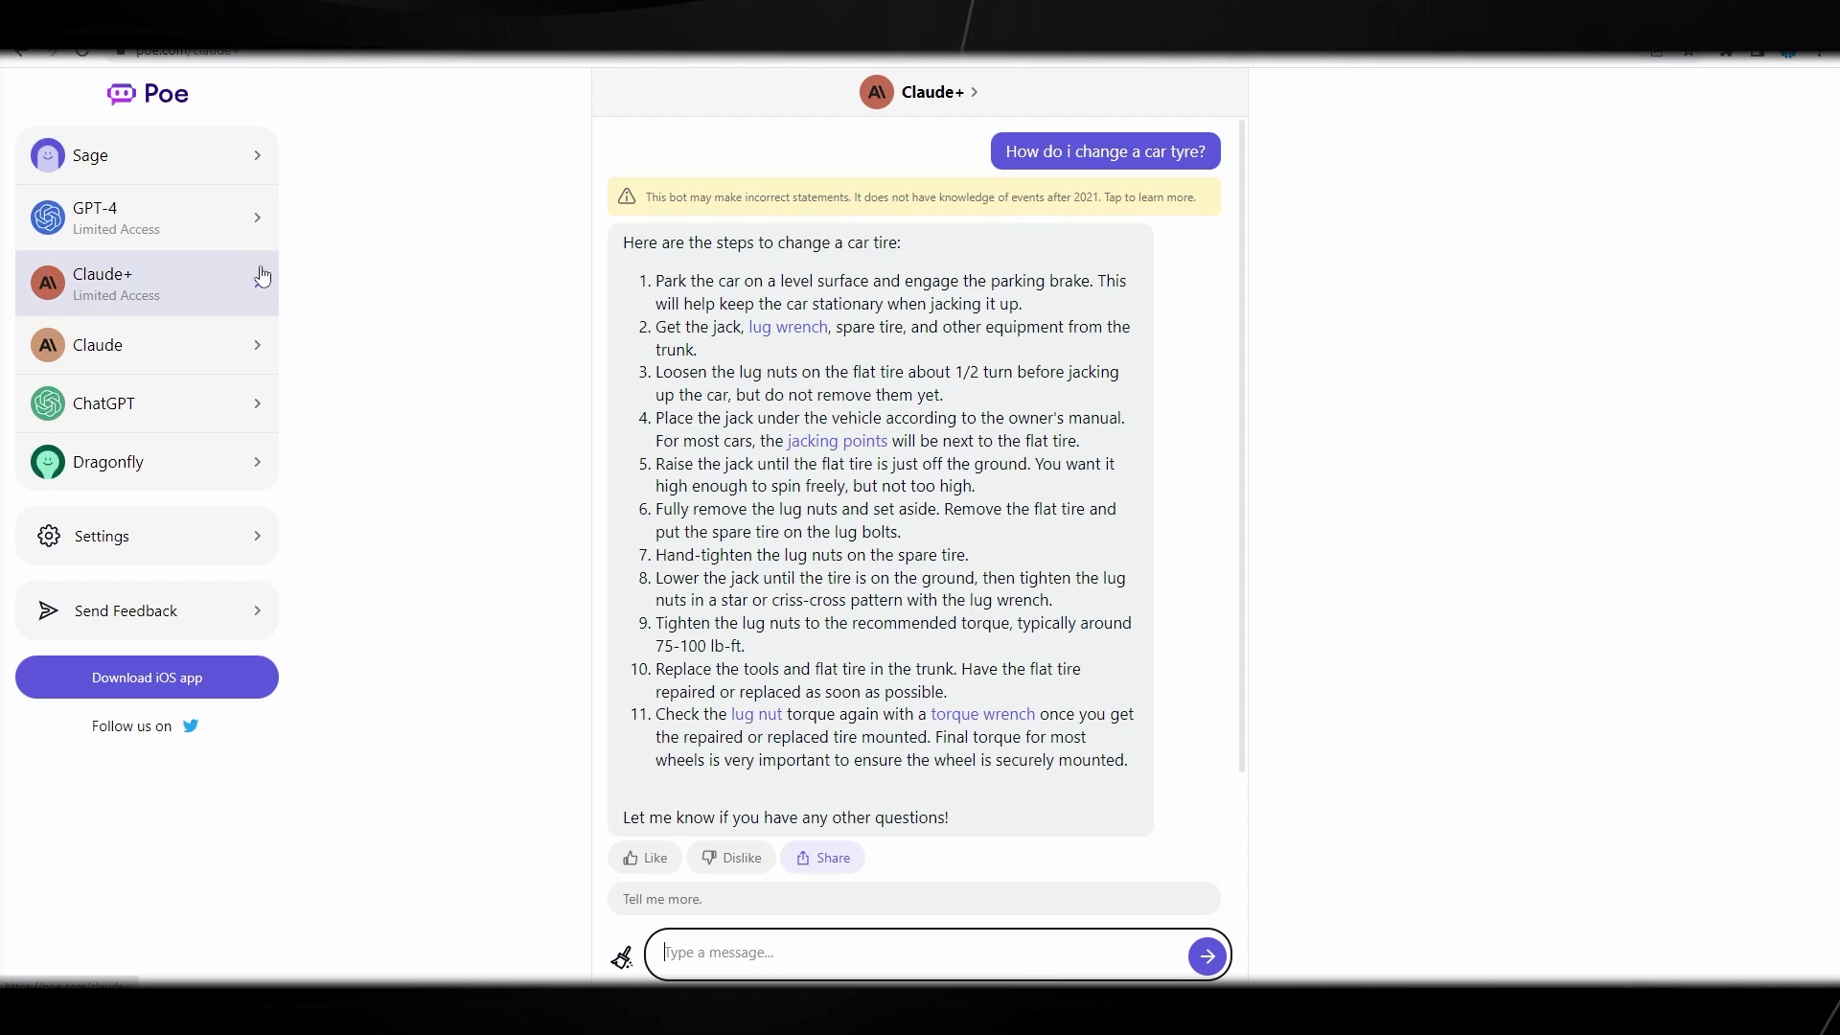
Flip through the GPT-4, ChatGPT and Claude tyre answers, then reopen the Claude+ chat.
left_click(230, 218)
scroll(859, 327, "up", 6)
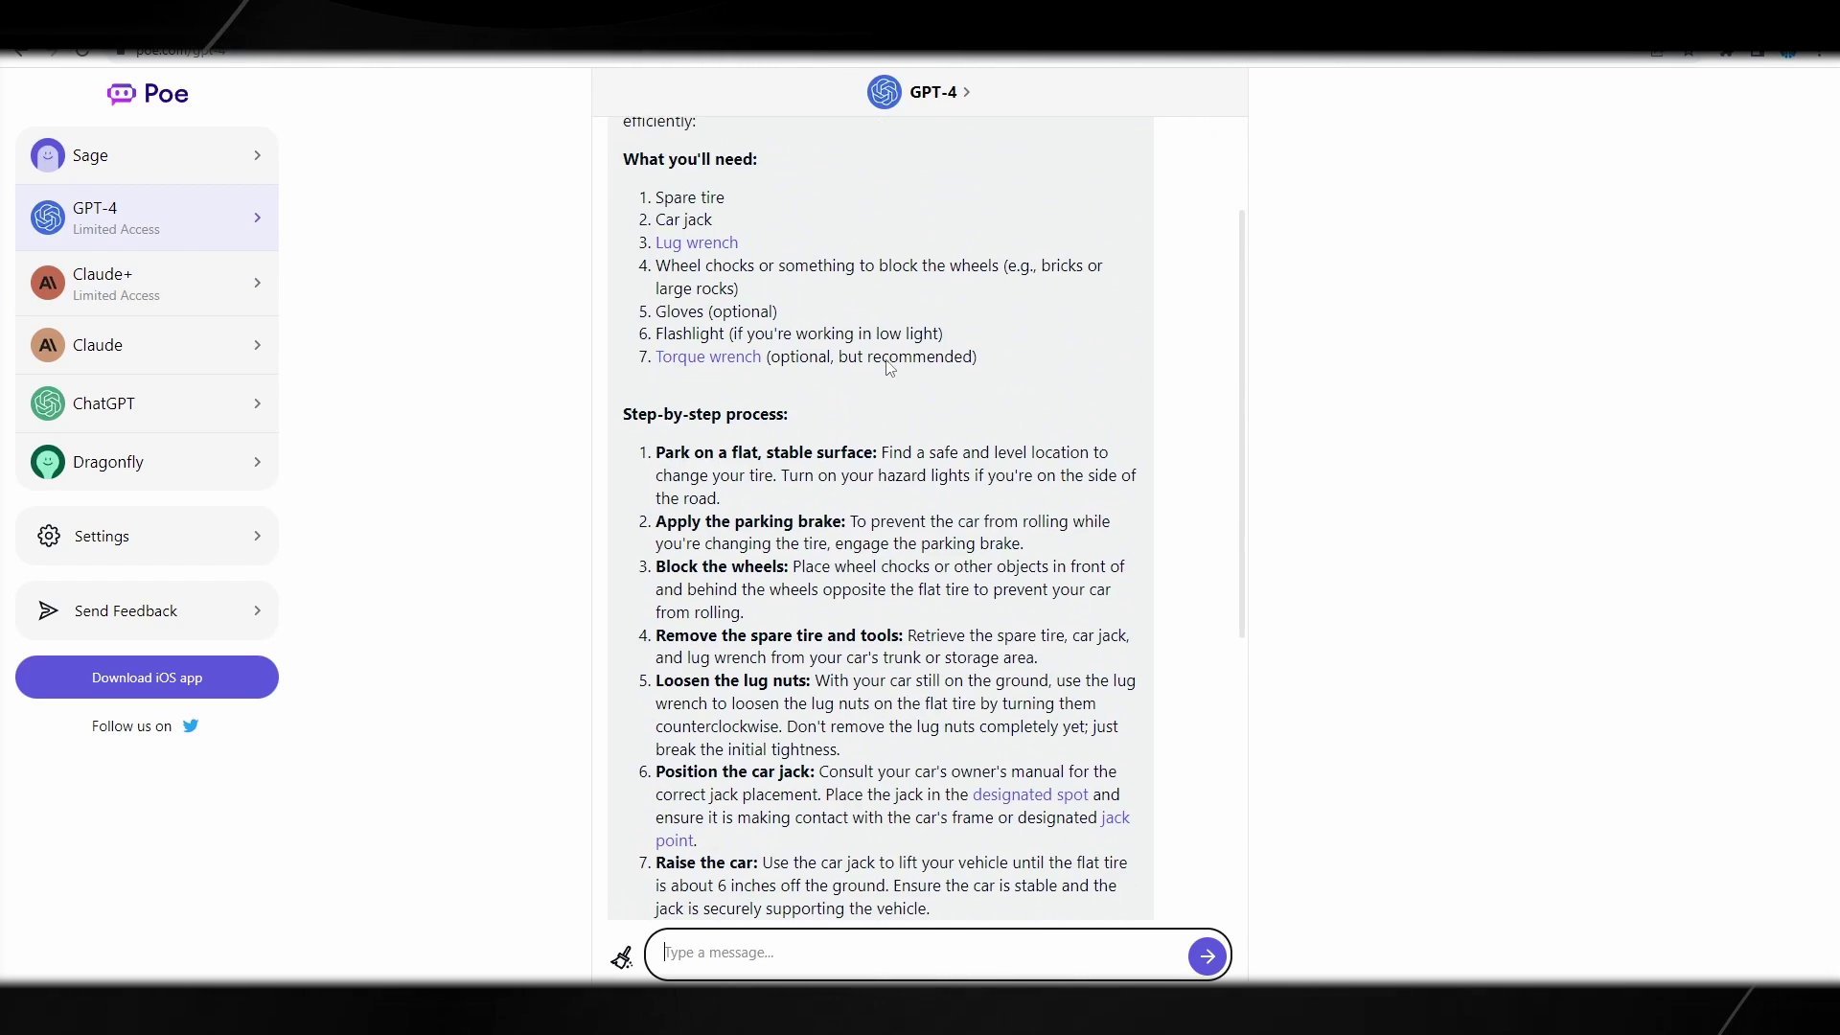
left_click(188, 393)
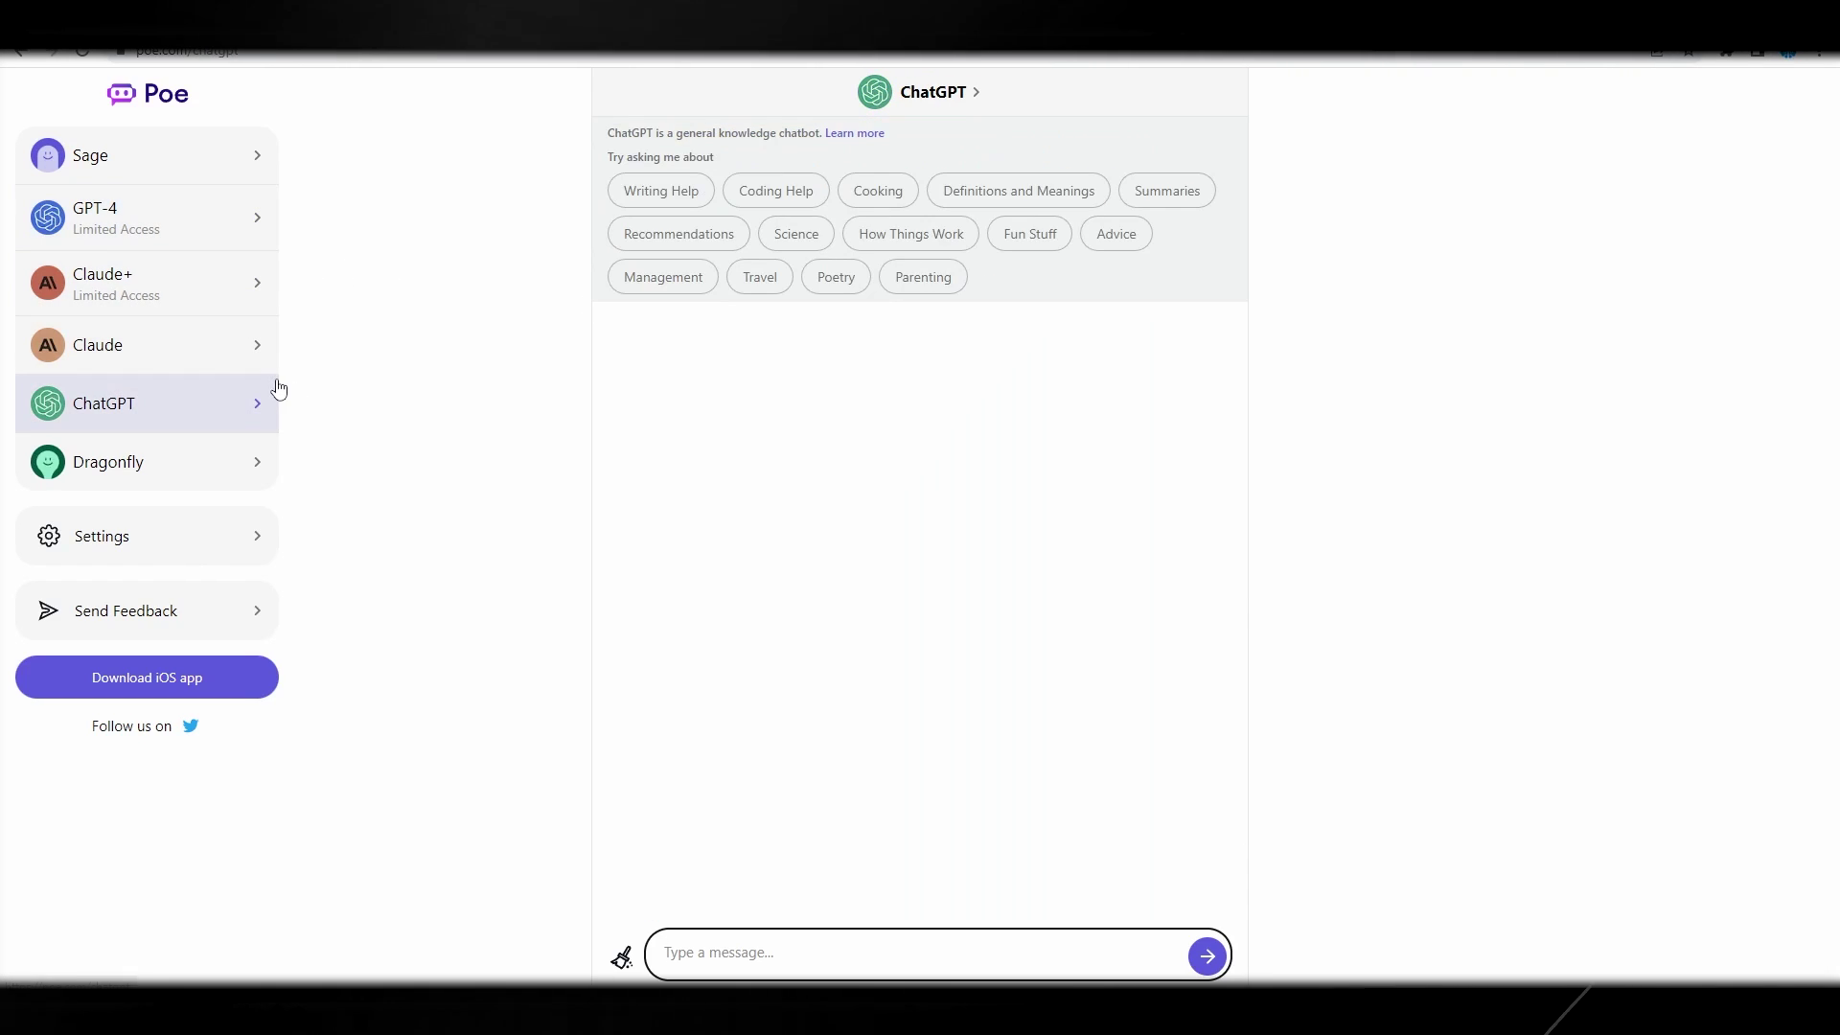
left_click(210, 359)
scroll(767, 334, "up", 3)
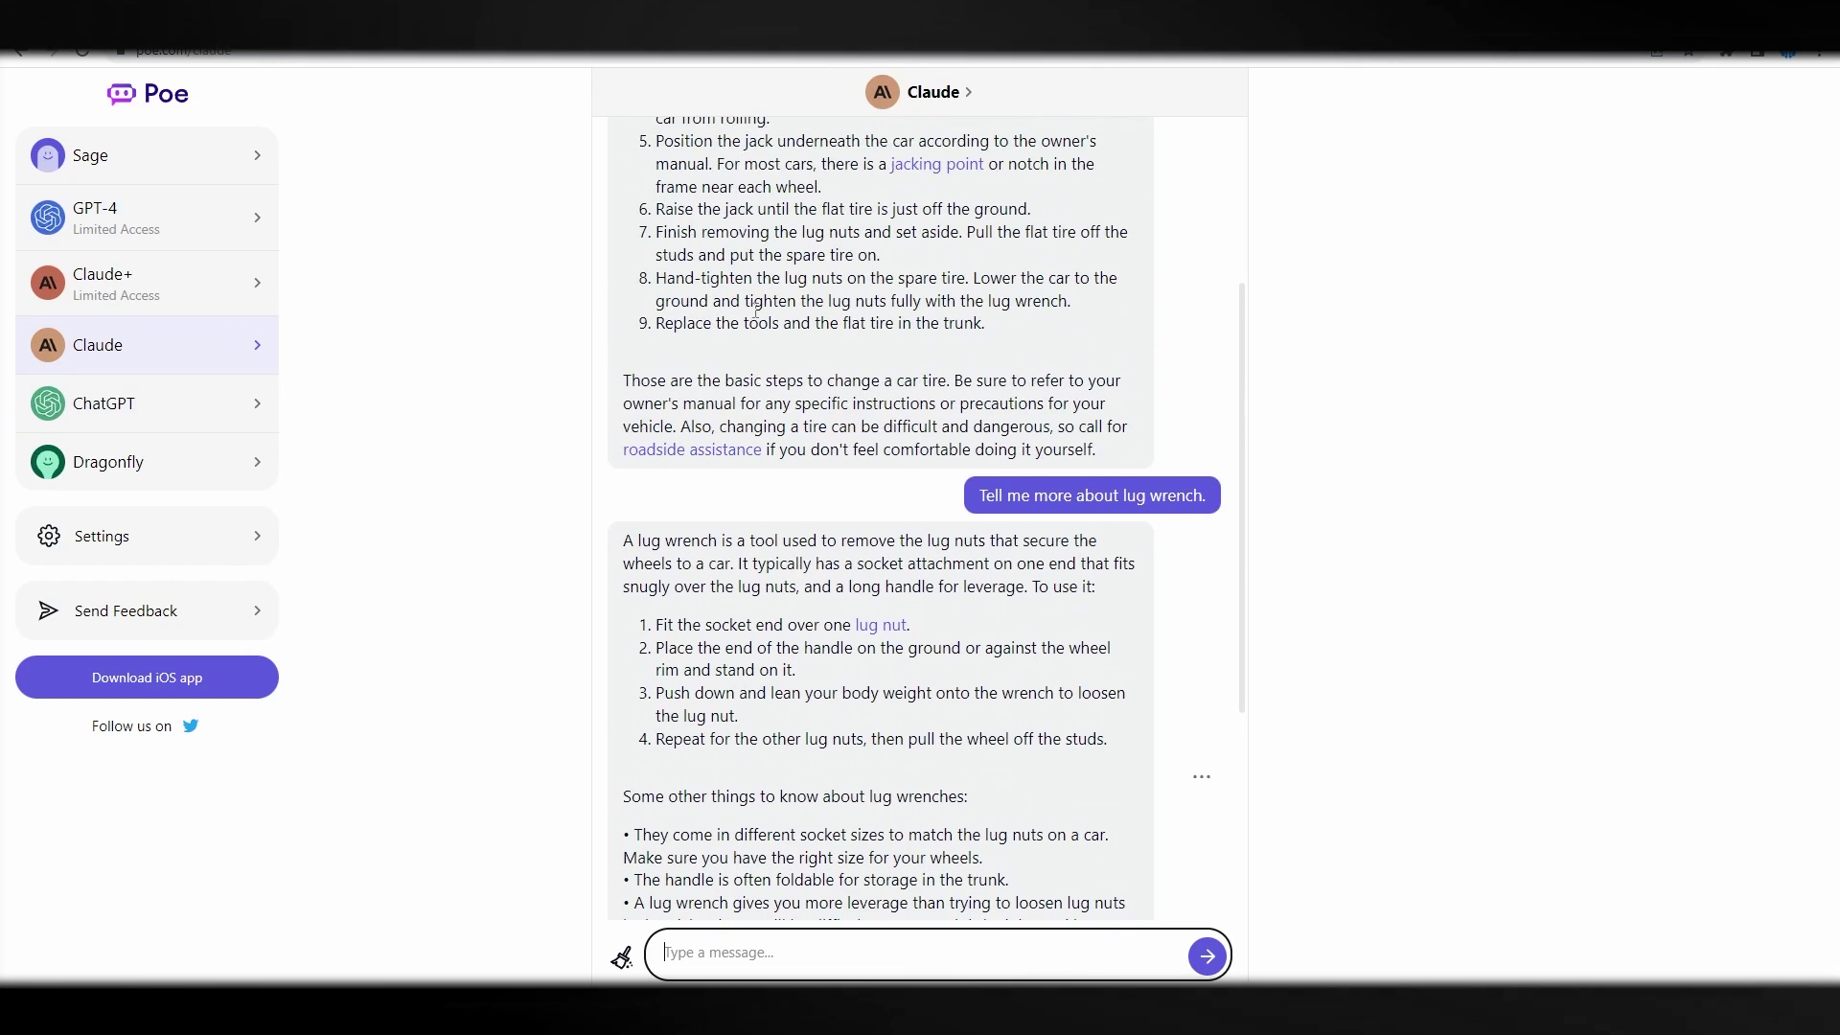
scroll(767, 335, "up", 4)
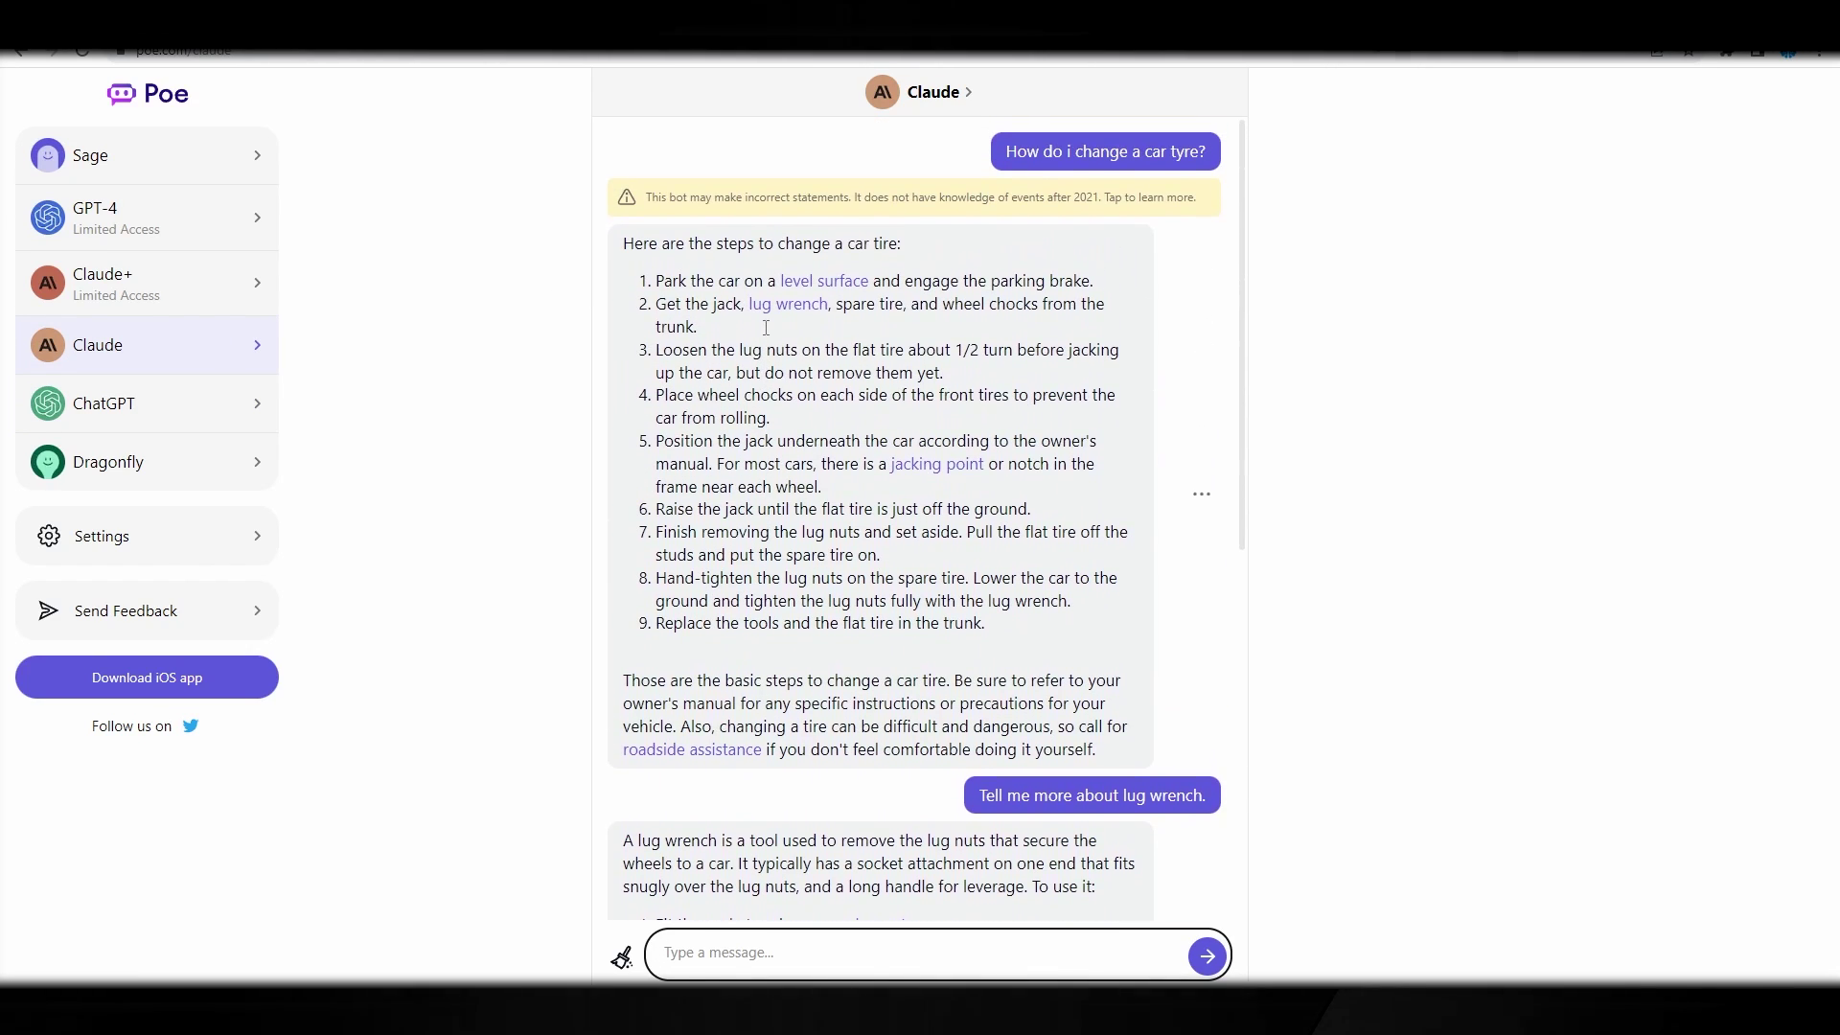
scroll(700, 286, "down", 3)
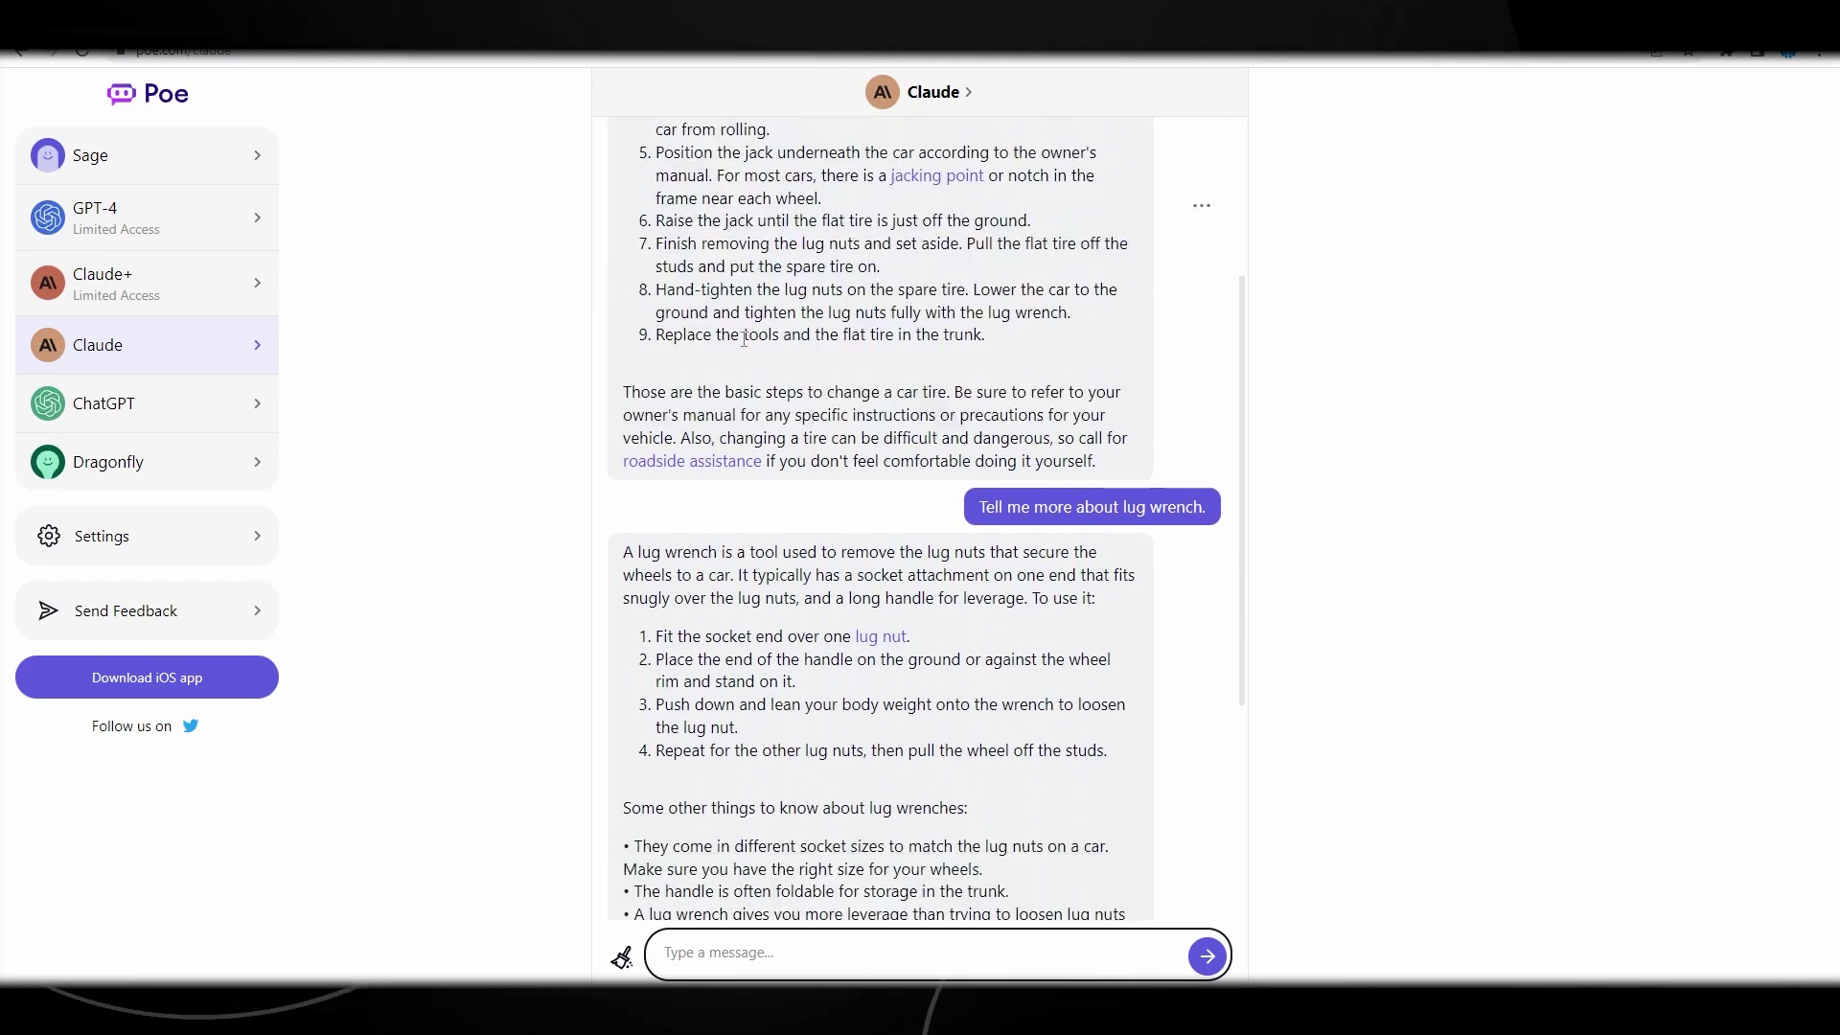
scroll(657, 327, "up", 3)
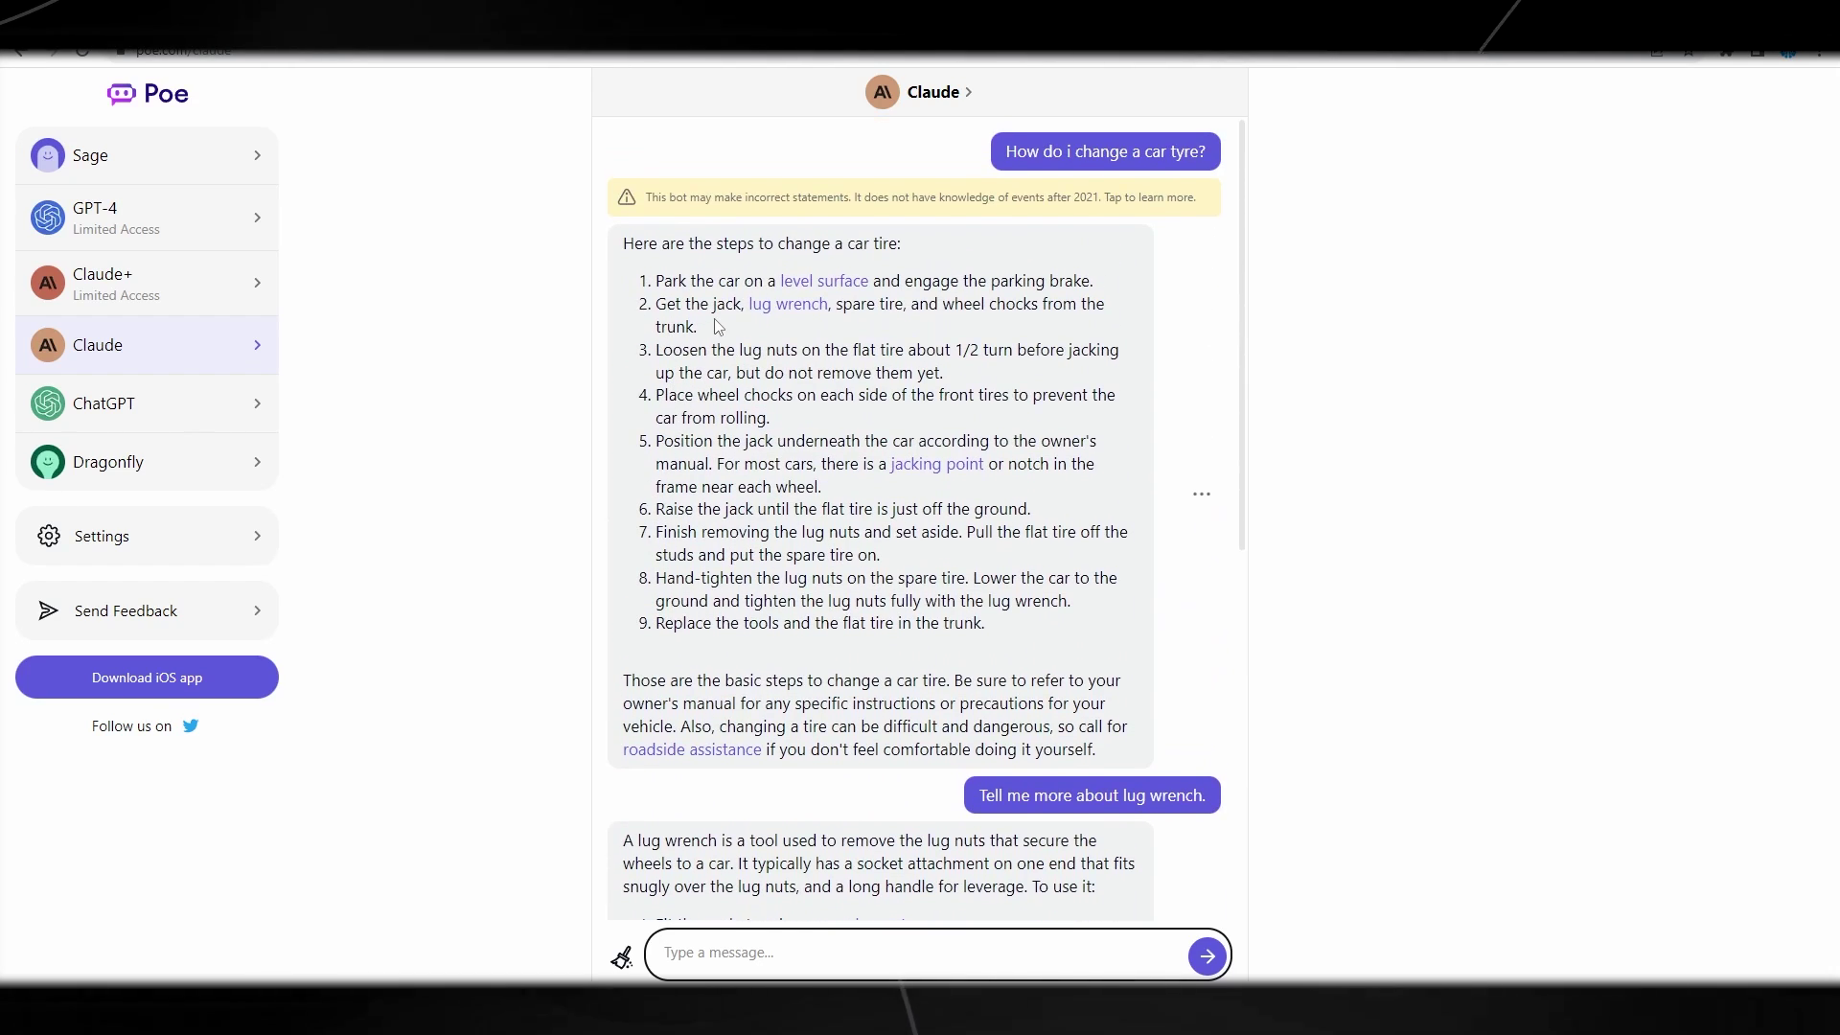
scroll(908, 427, "down", 4)
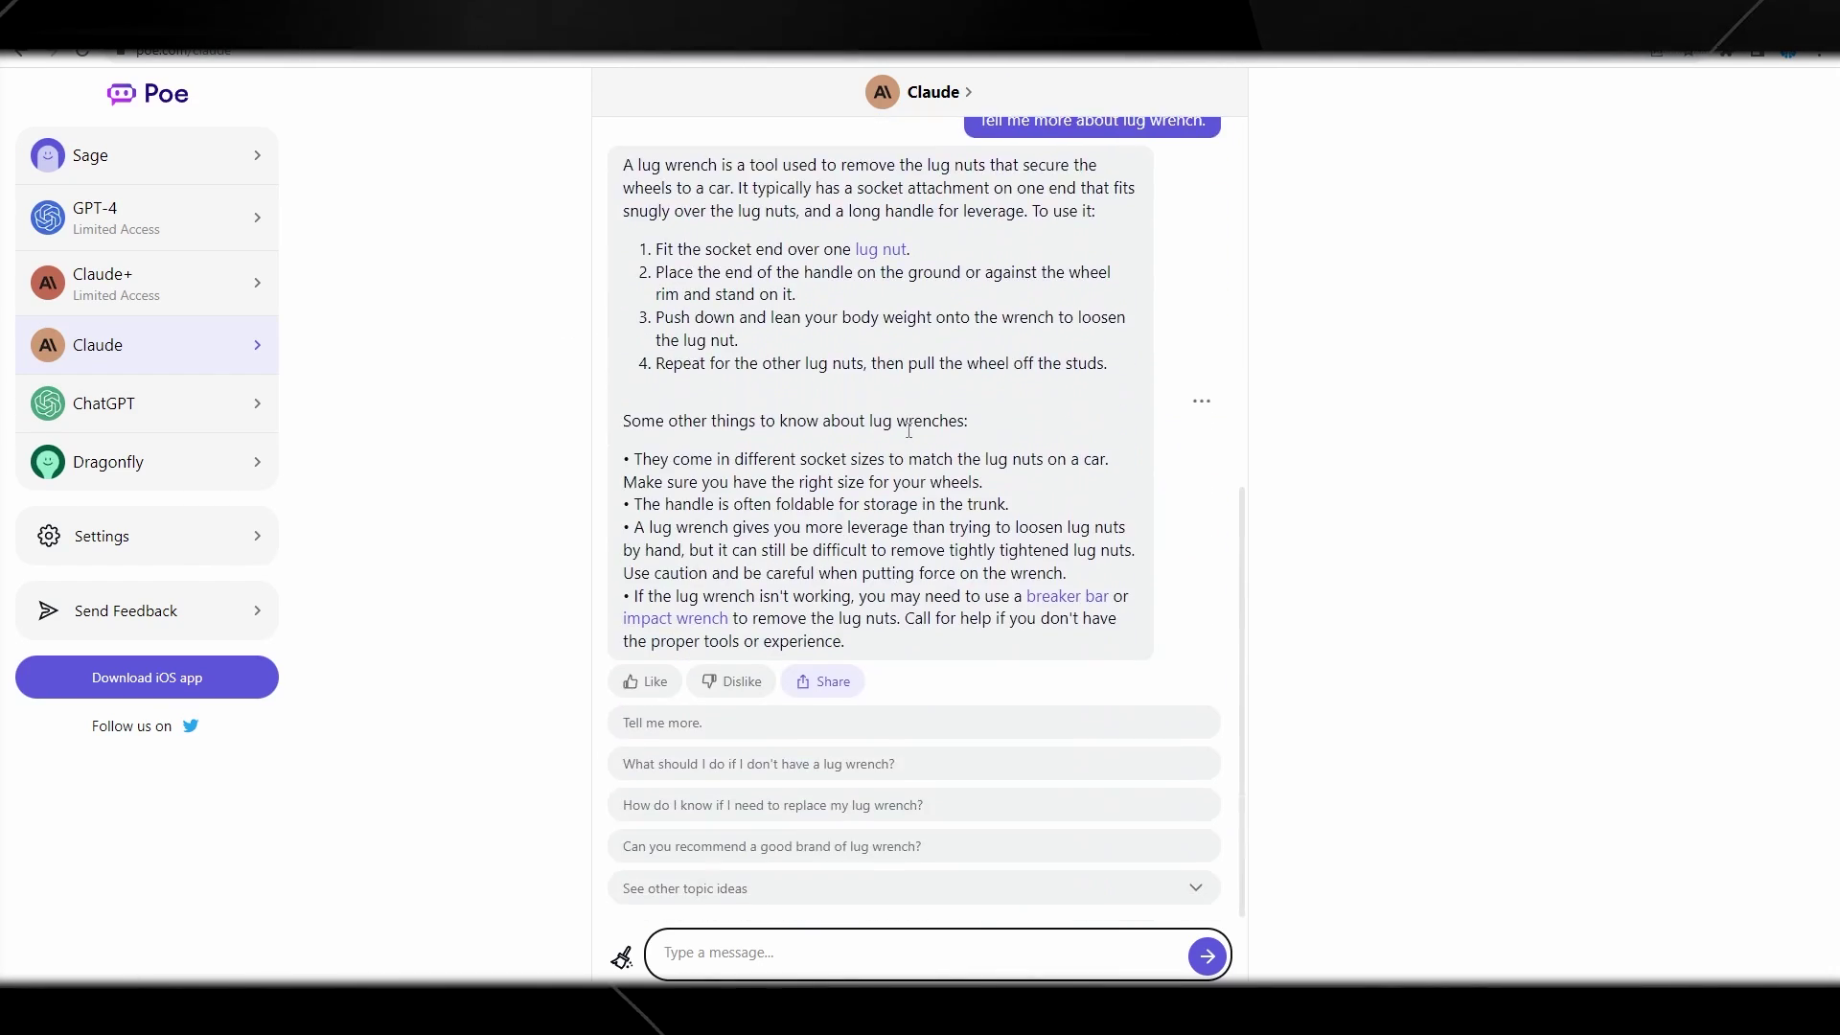
scroll(909, 430, "up", 8)
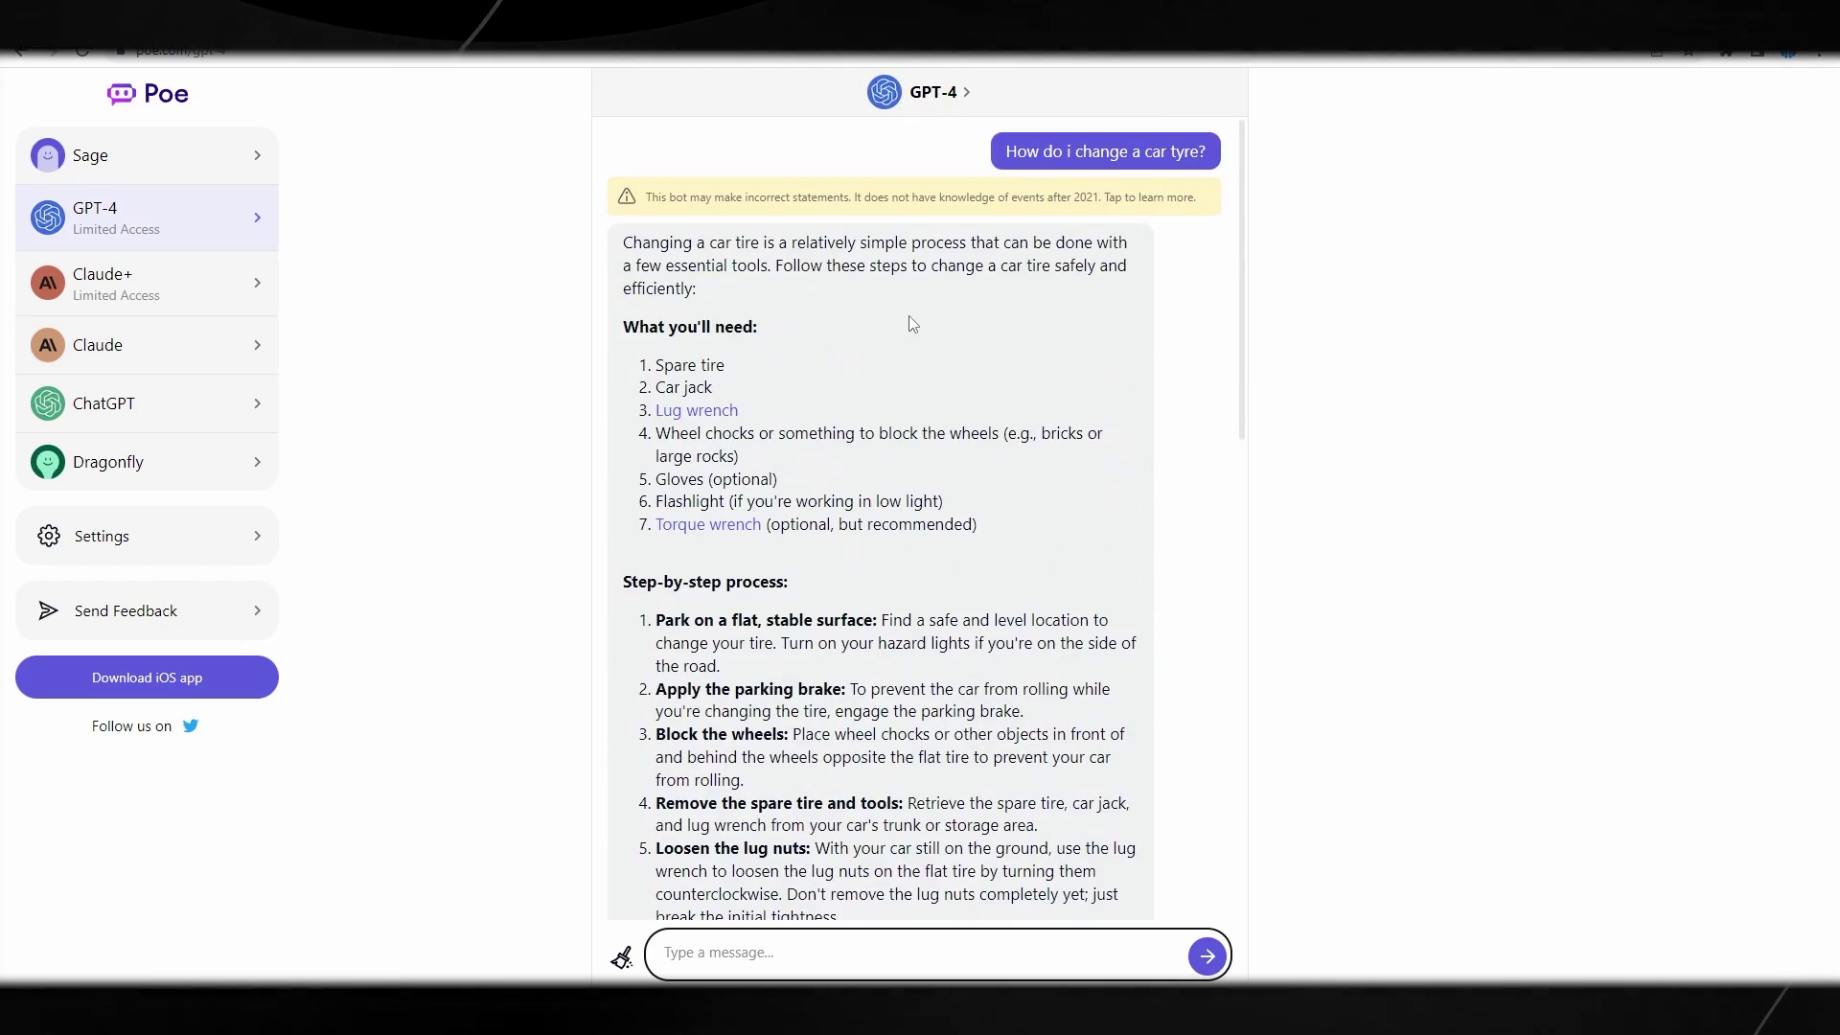
scroll(997, 313, "down", 15)
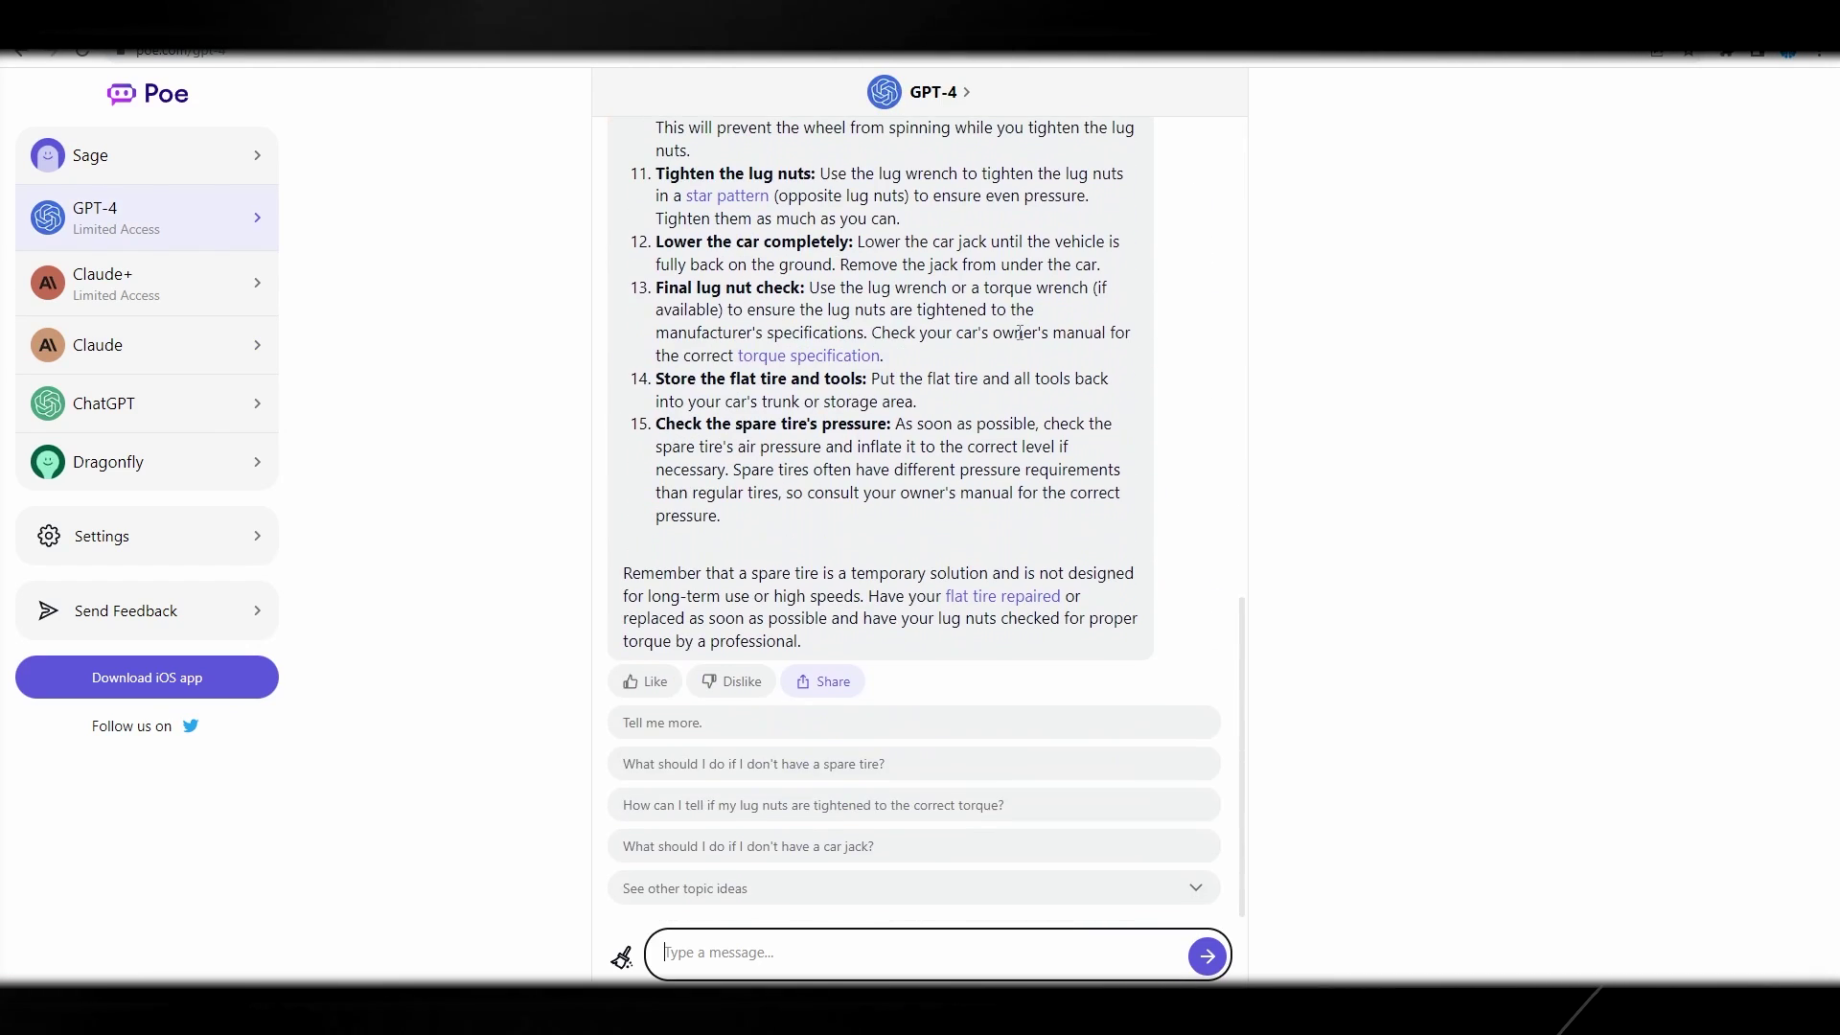
left_click(156, 288)
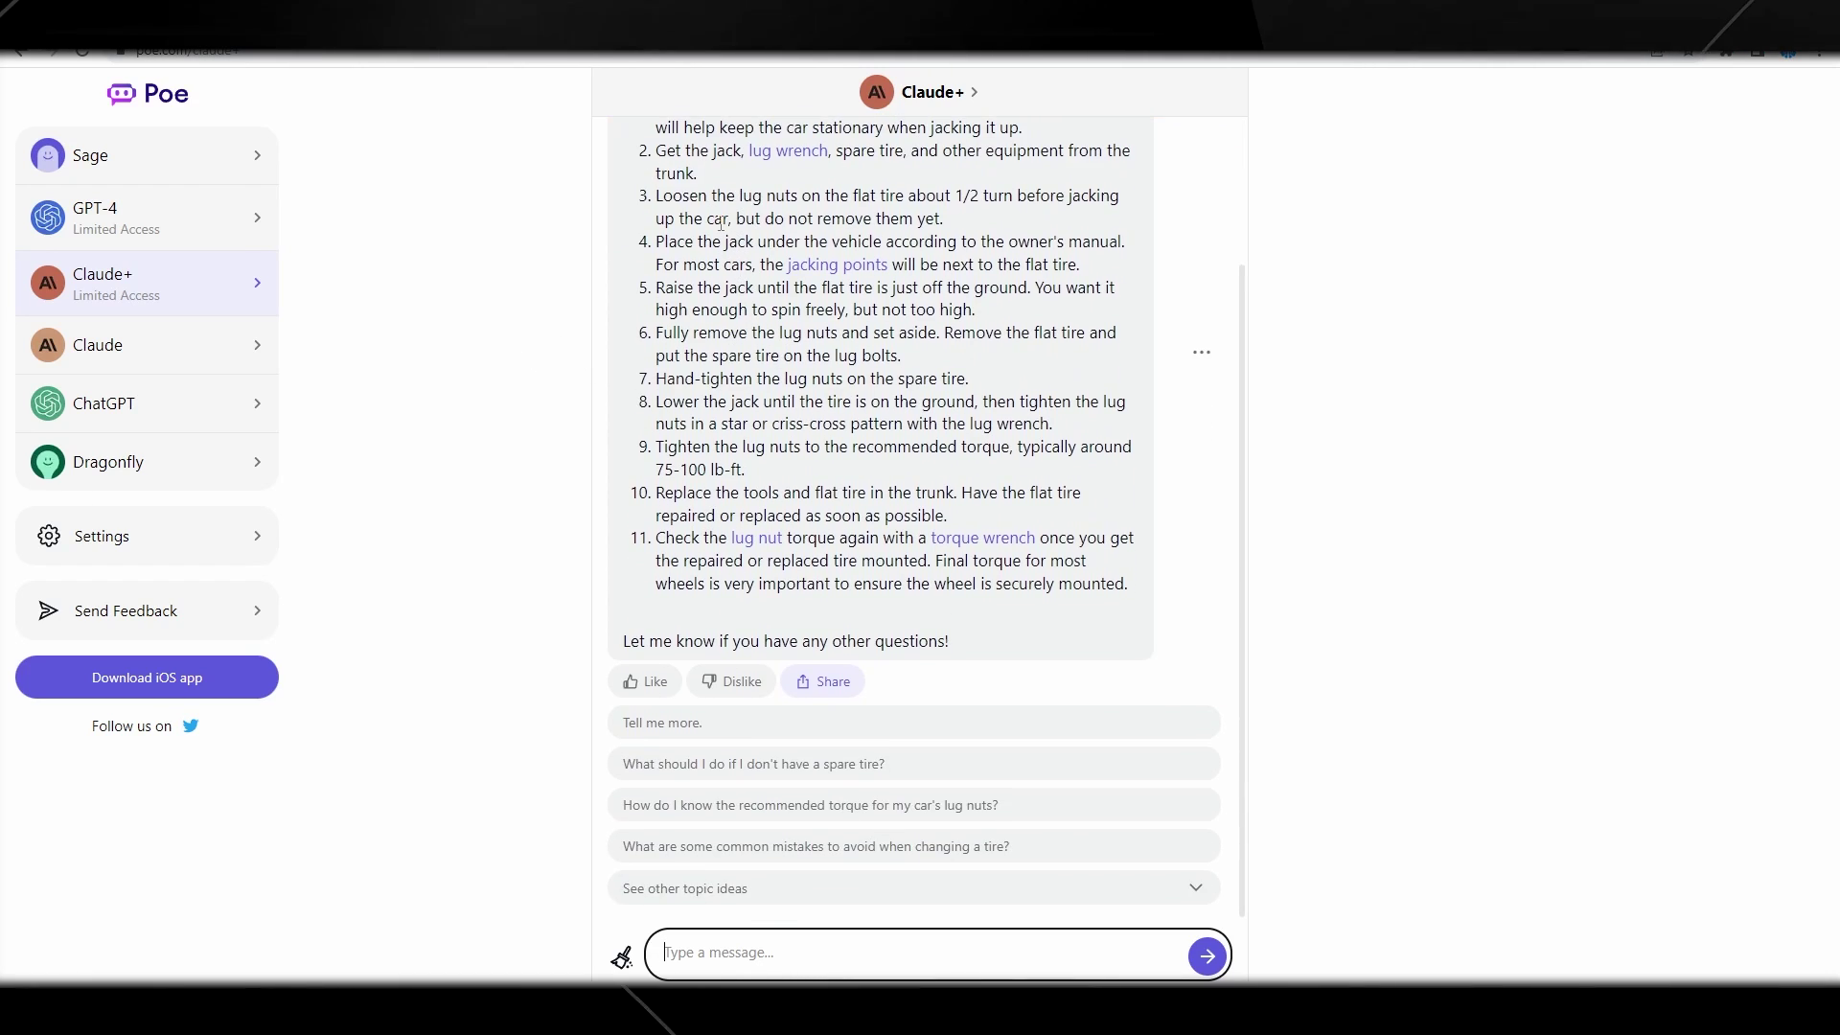
Send Claude+ the Pine Script moving-average trading-bot request and read through its code reply.
type("y")
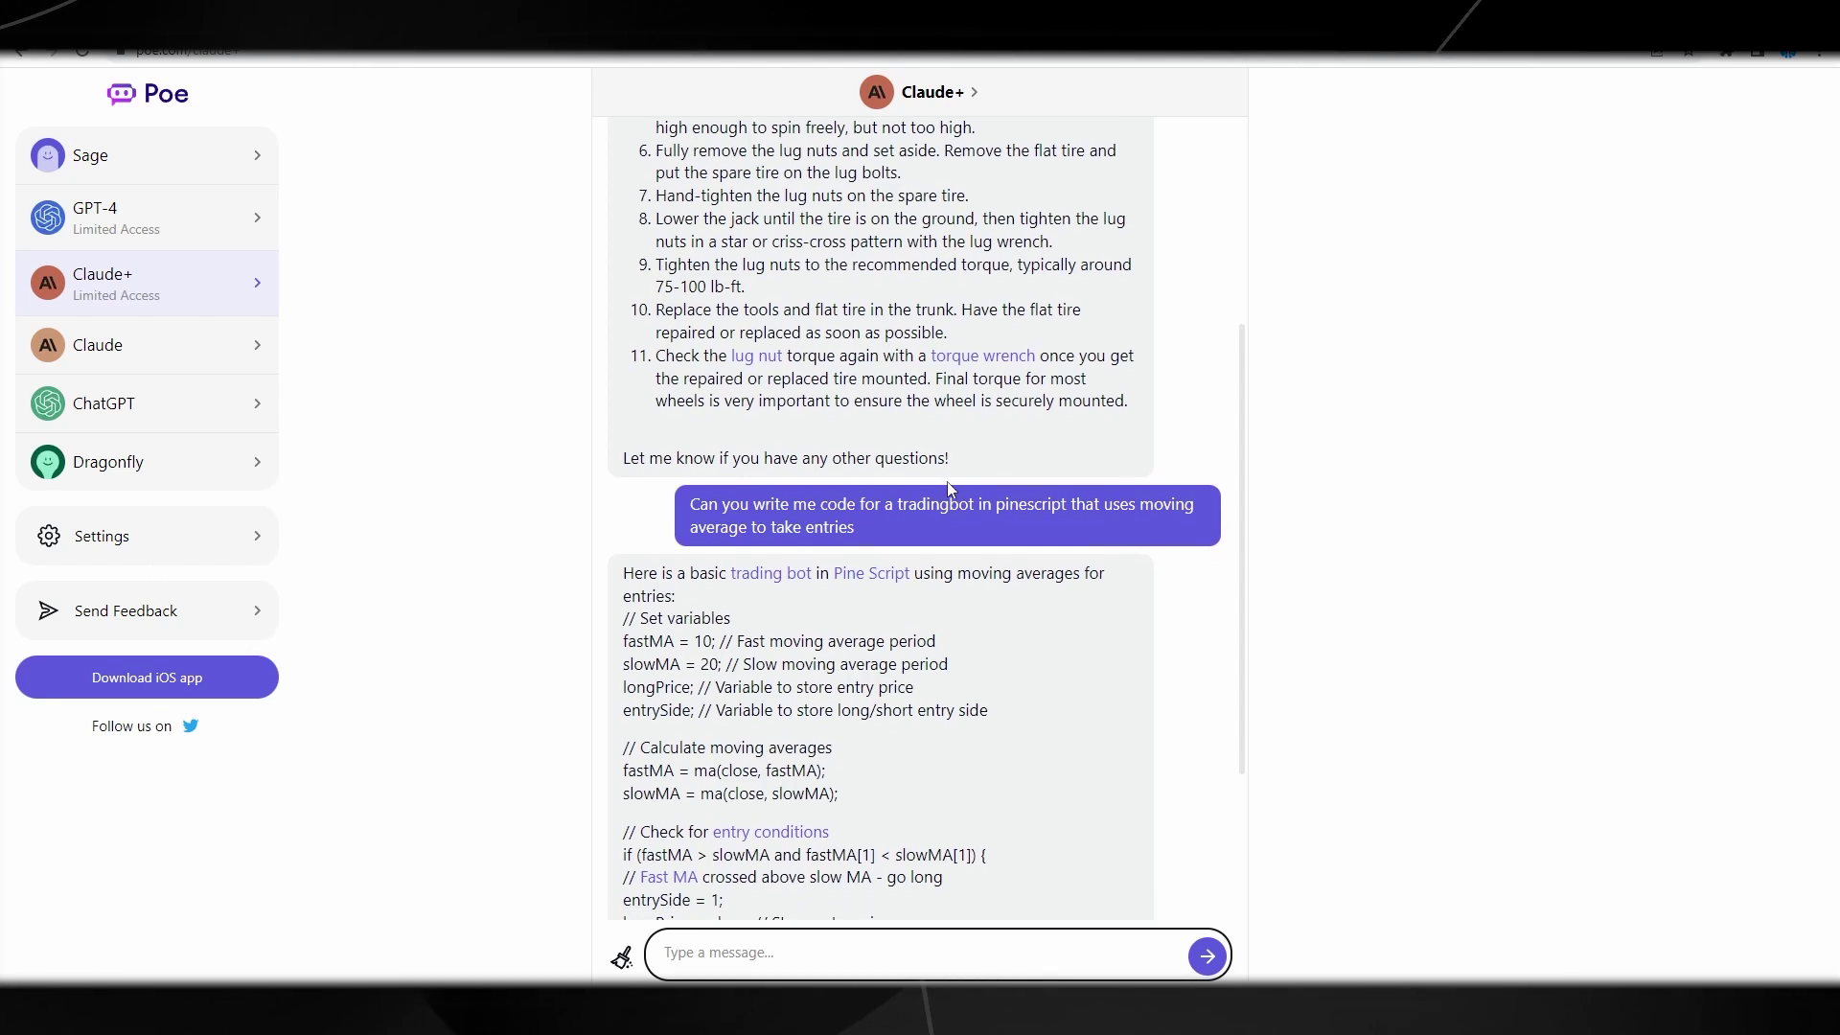
scroll(1245, 727, "down", 3)
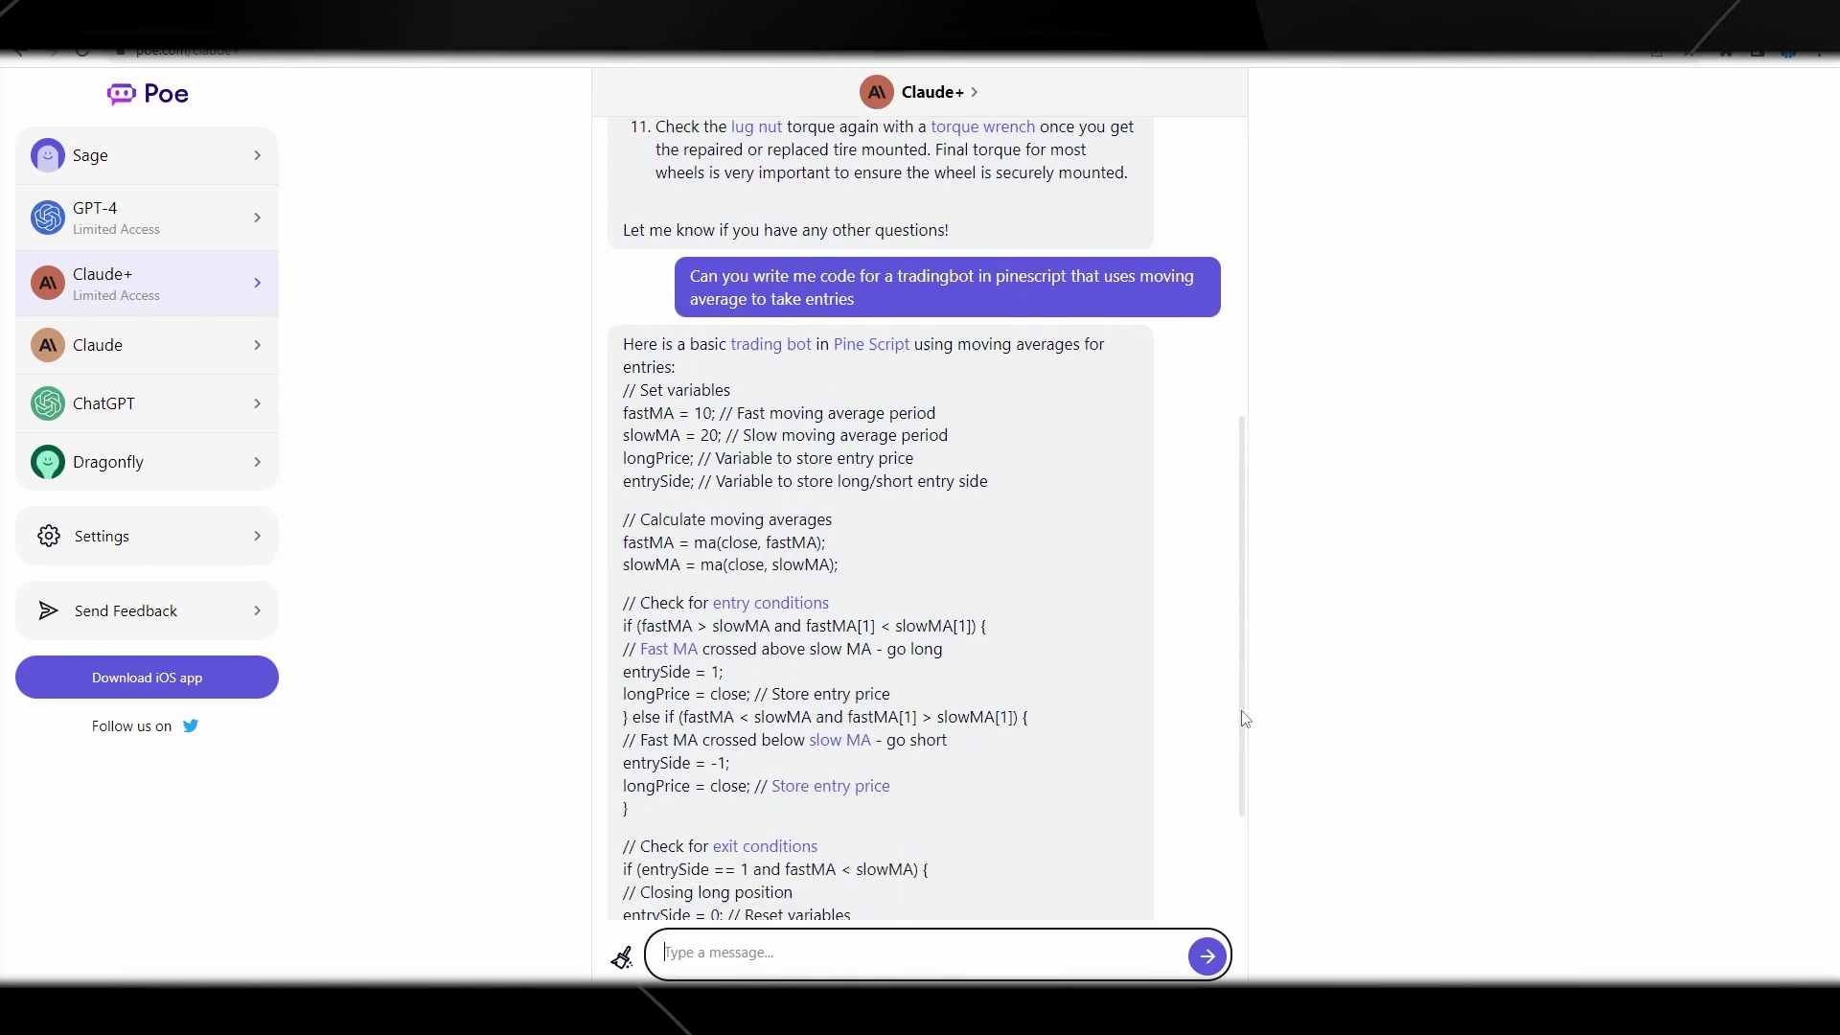
scroll(1232, 815, "down", 4)
scroll(1208, 872, "up", 2)
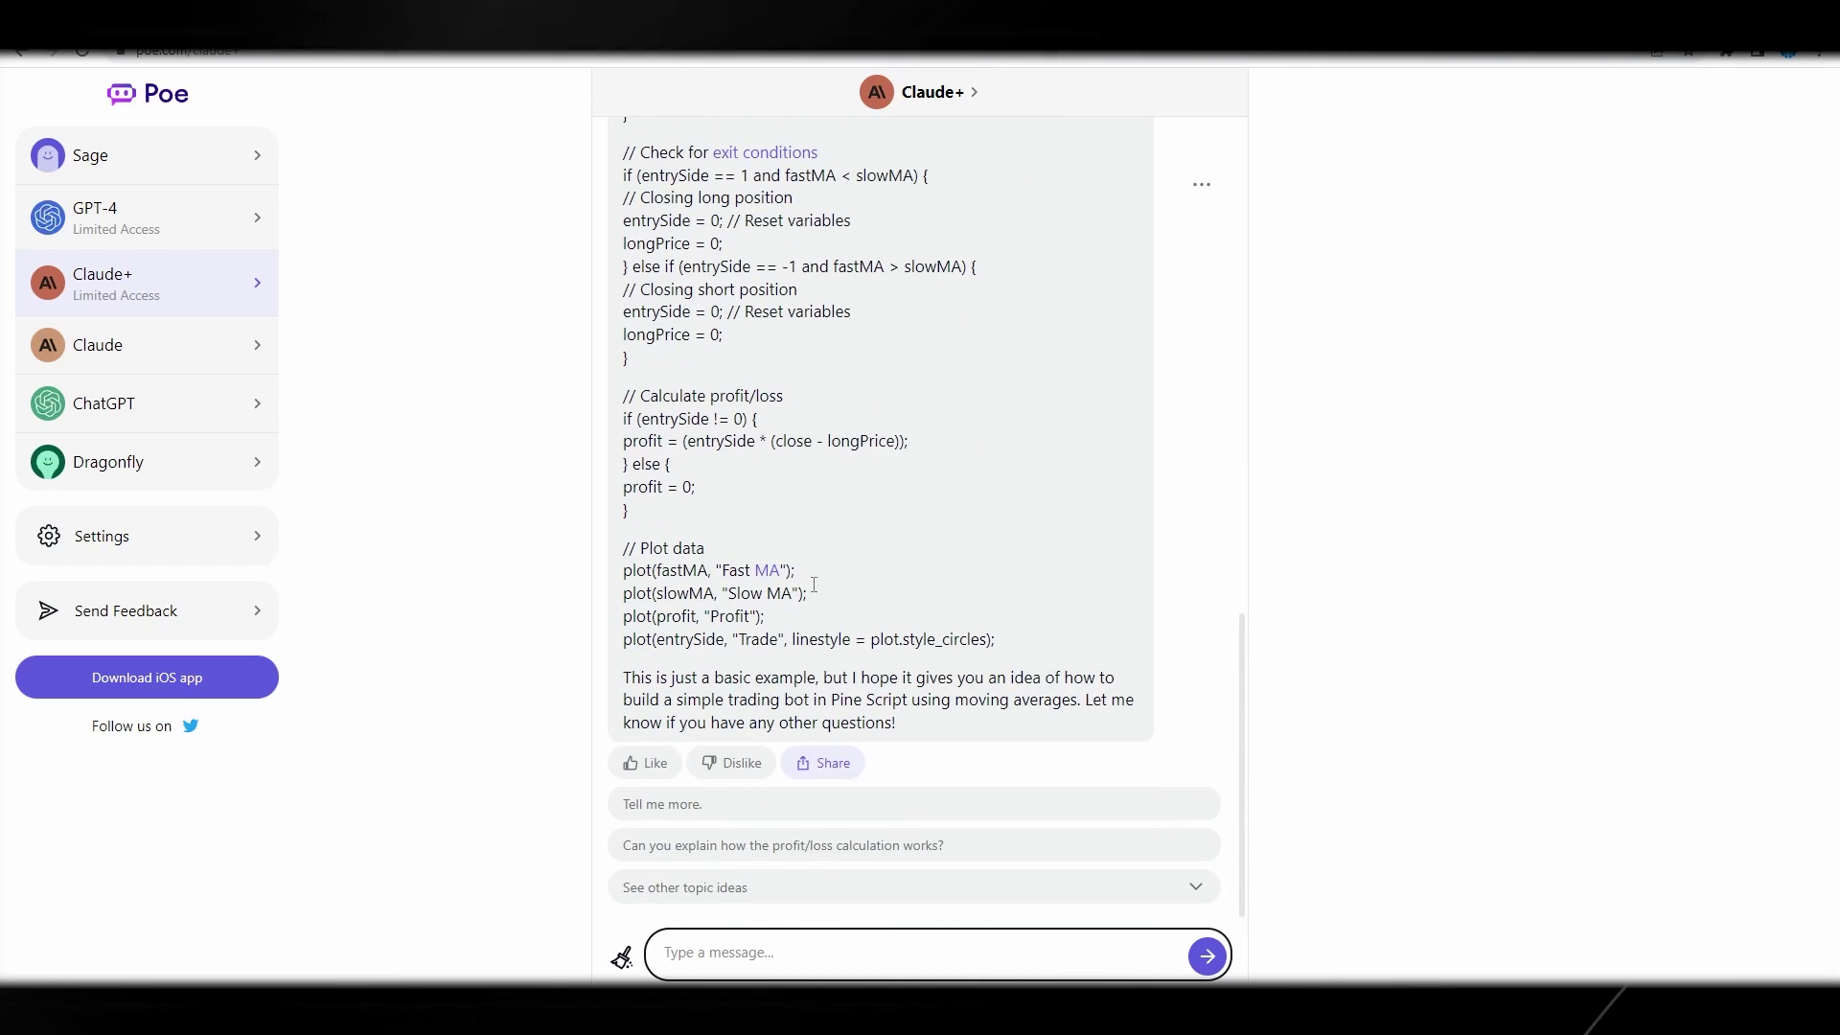
scroll(936, 402, "up", 10)
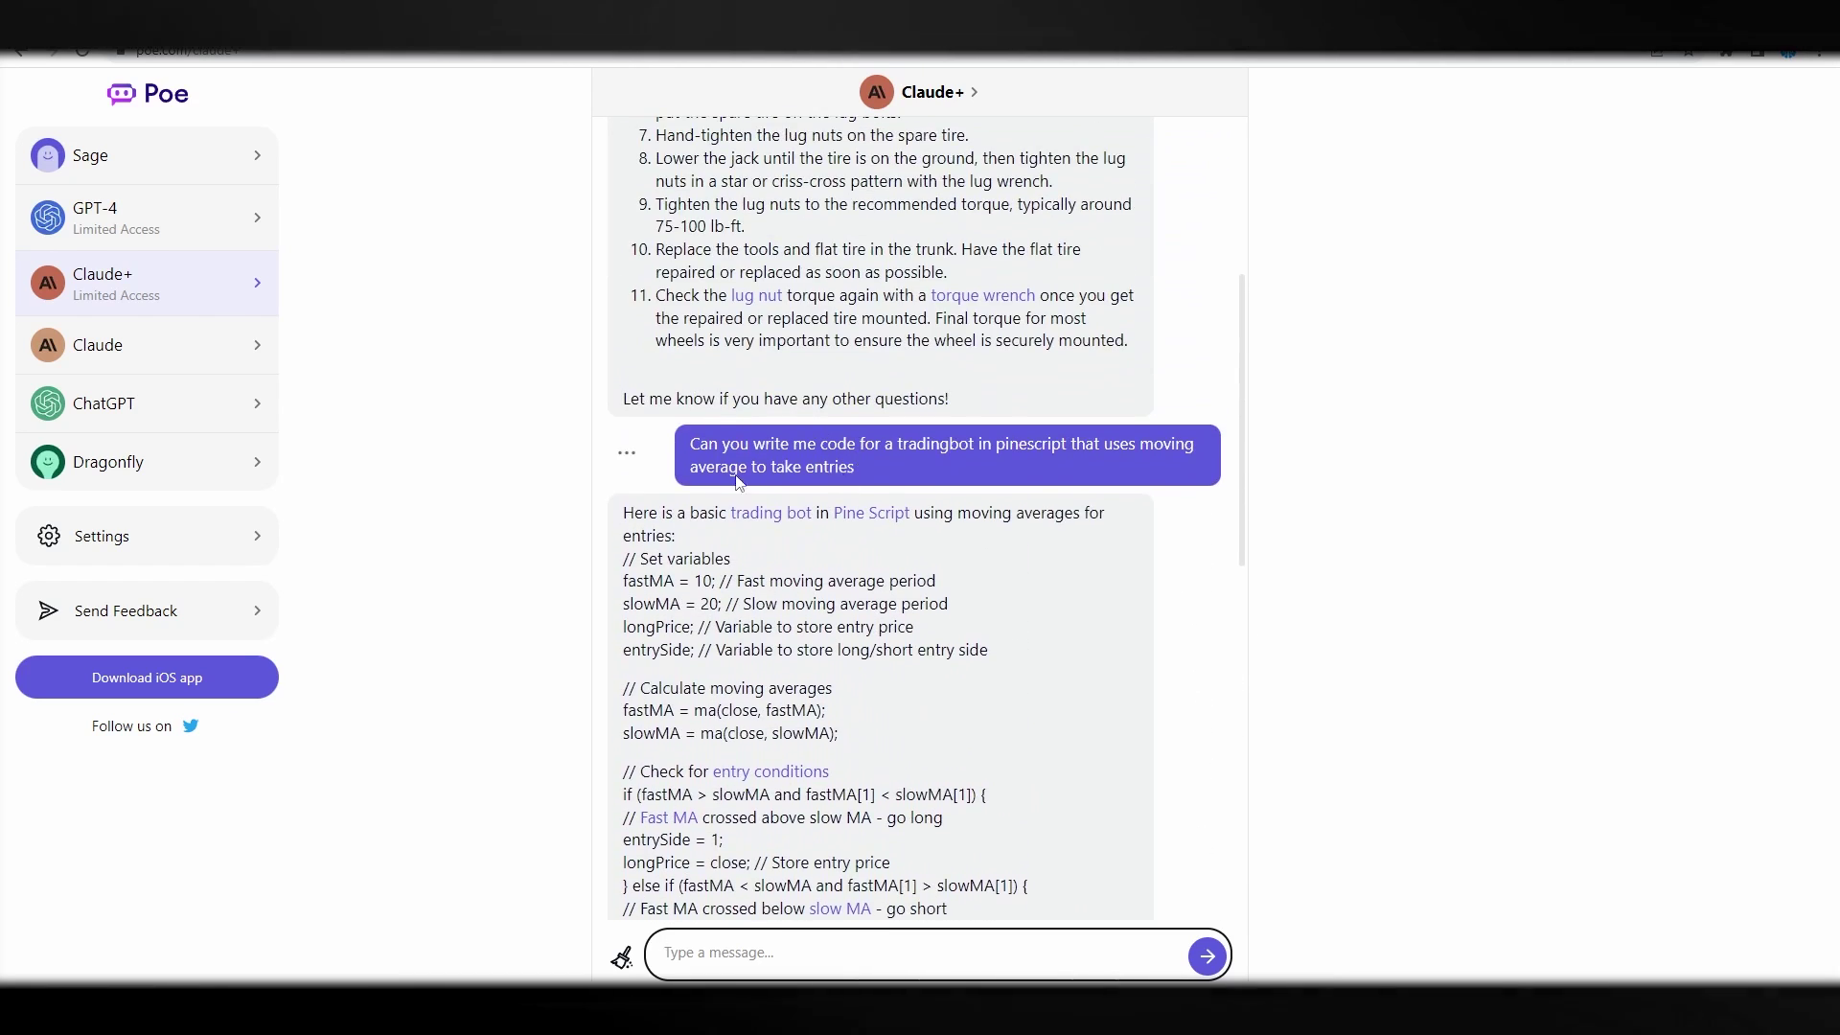
scroll(757, 470, "down", 7)
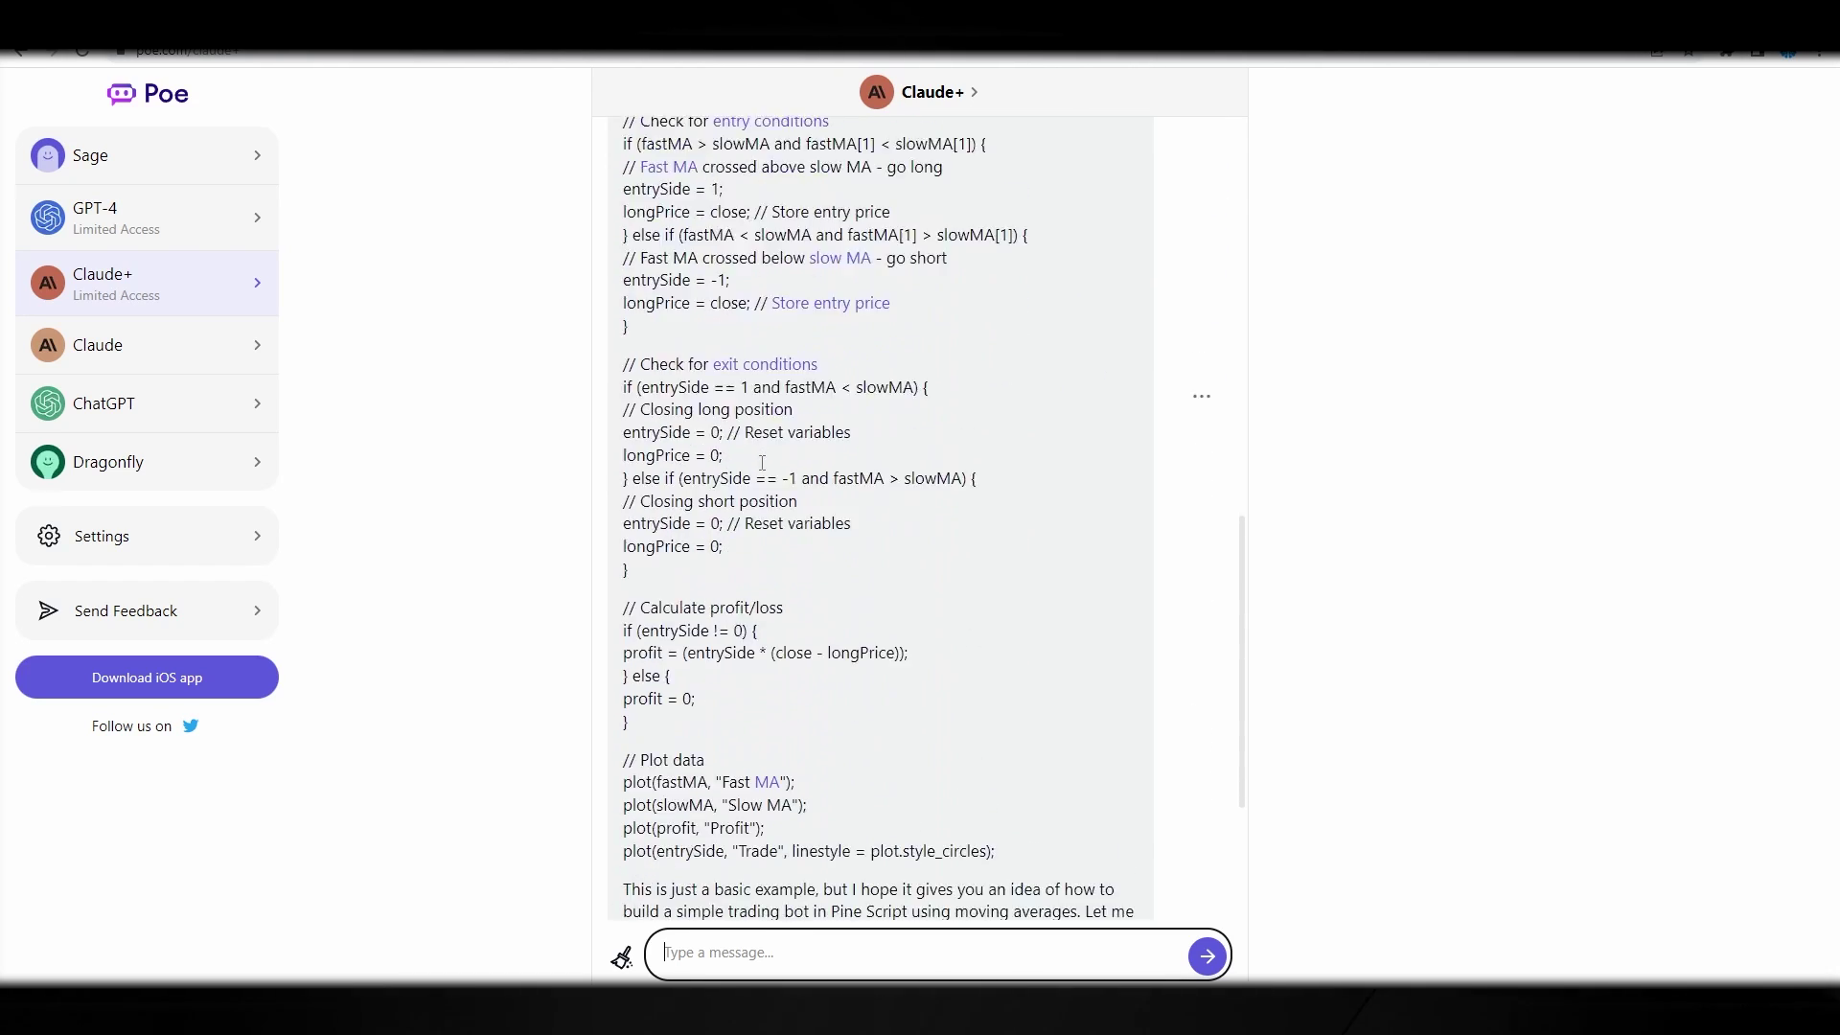
scroll(762, 464, "down", 3)
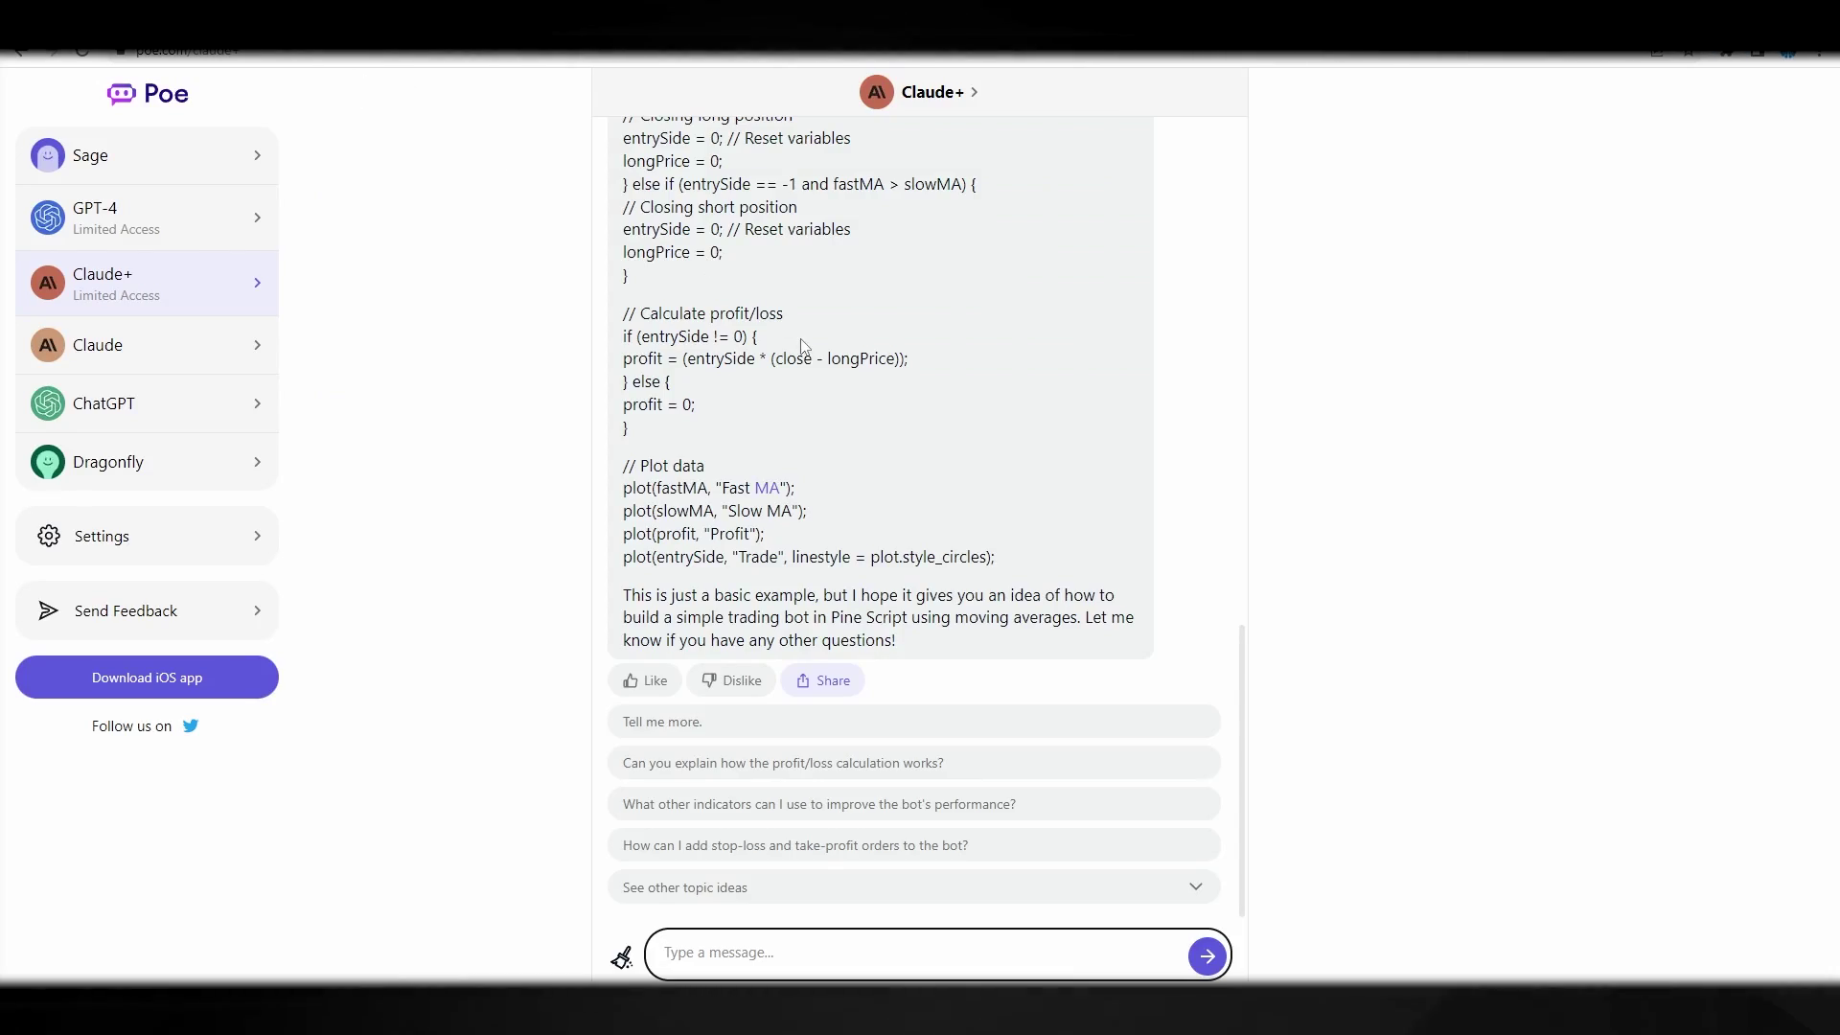
scroll(804, 346, "up", 10)
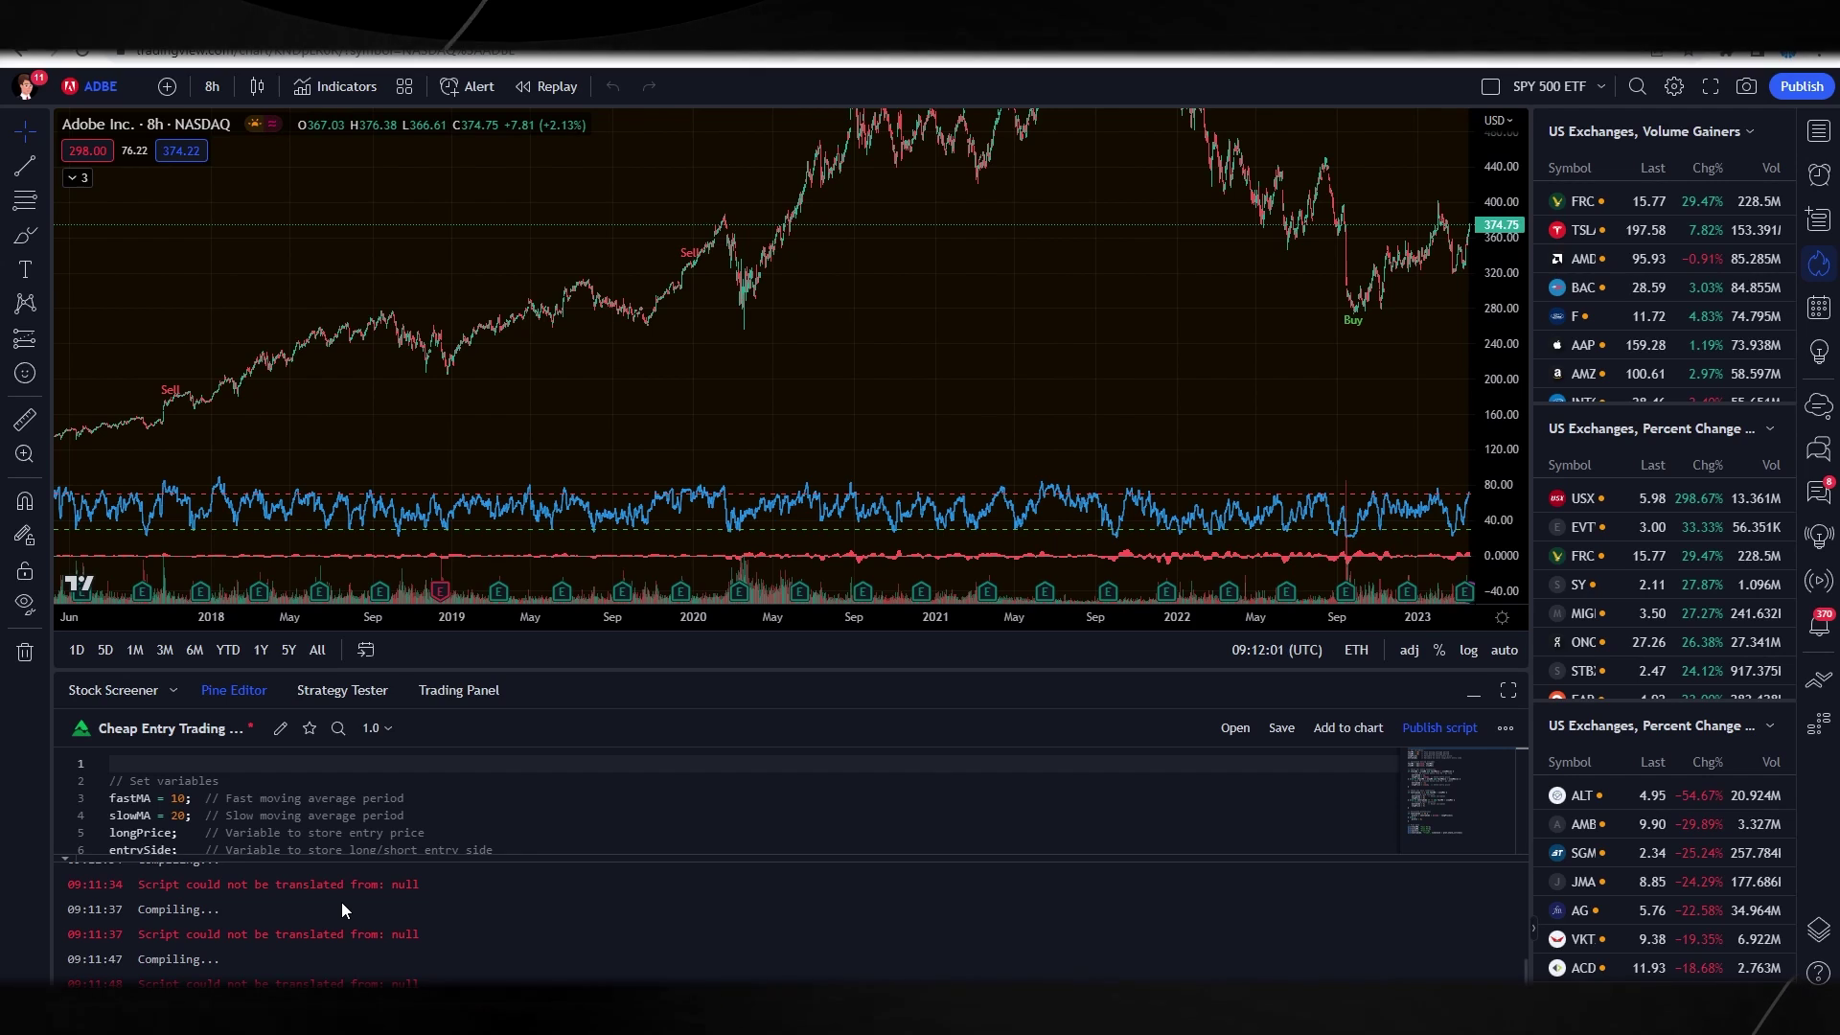
left_click(140, 781)
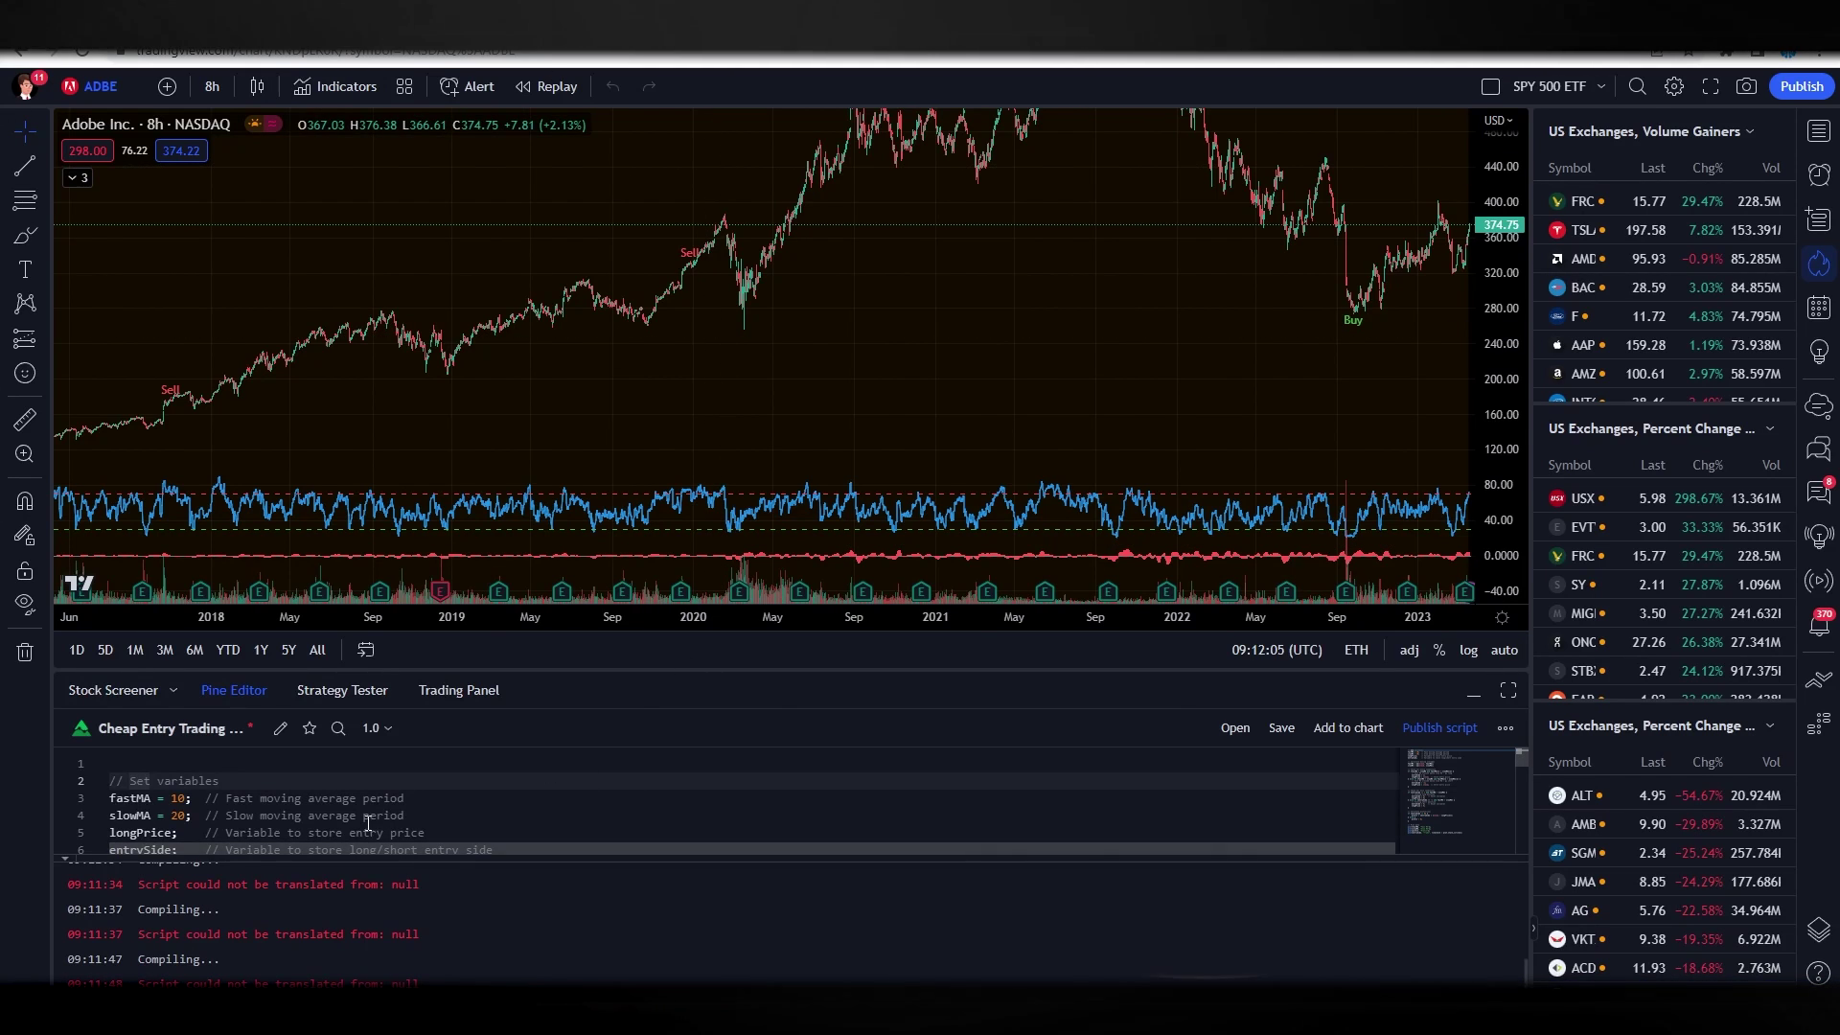
scroll(384, 837, "down", 2)
scroll(384, 837, "down", 3)
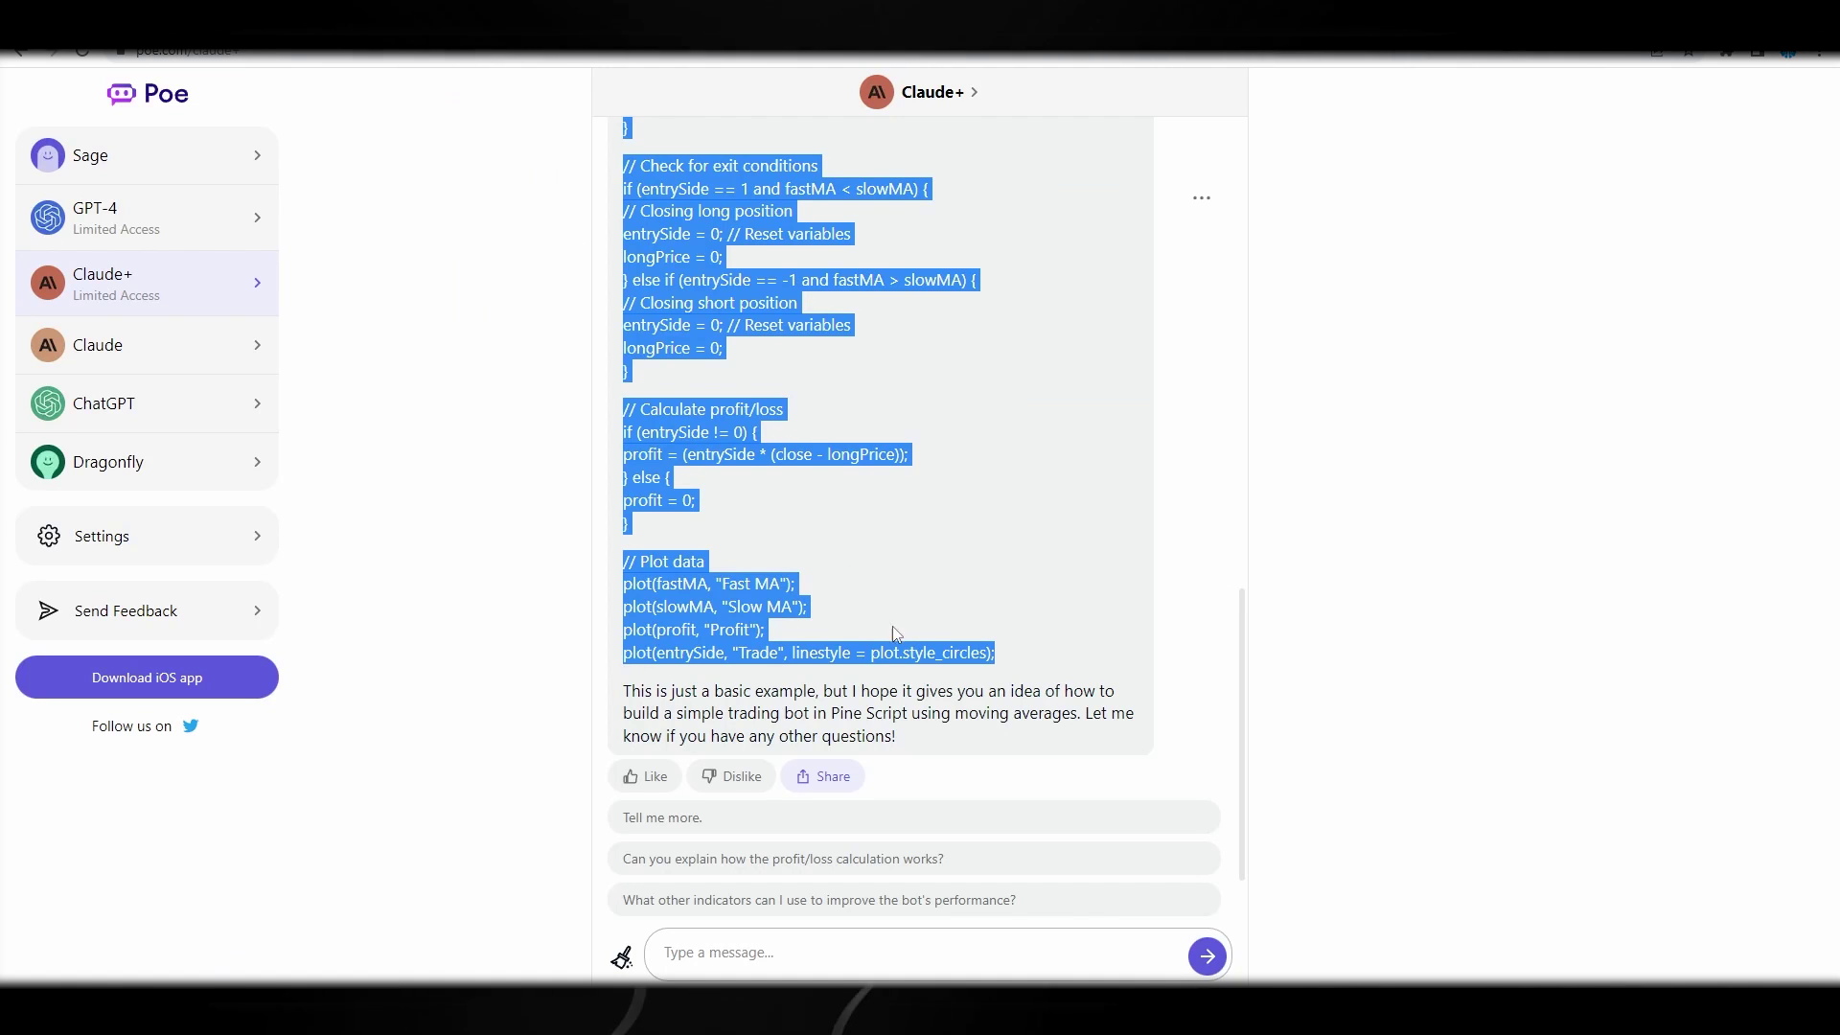
Scroll back and forth through Claude+'s Pine Script trading-bot code reply.
scroll(1102, 665, "down", 1)
scroll(1080, 658, "up", 8)
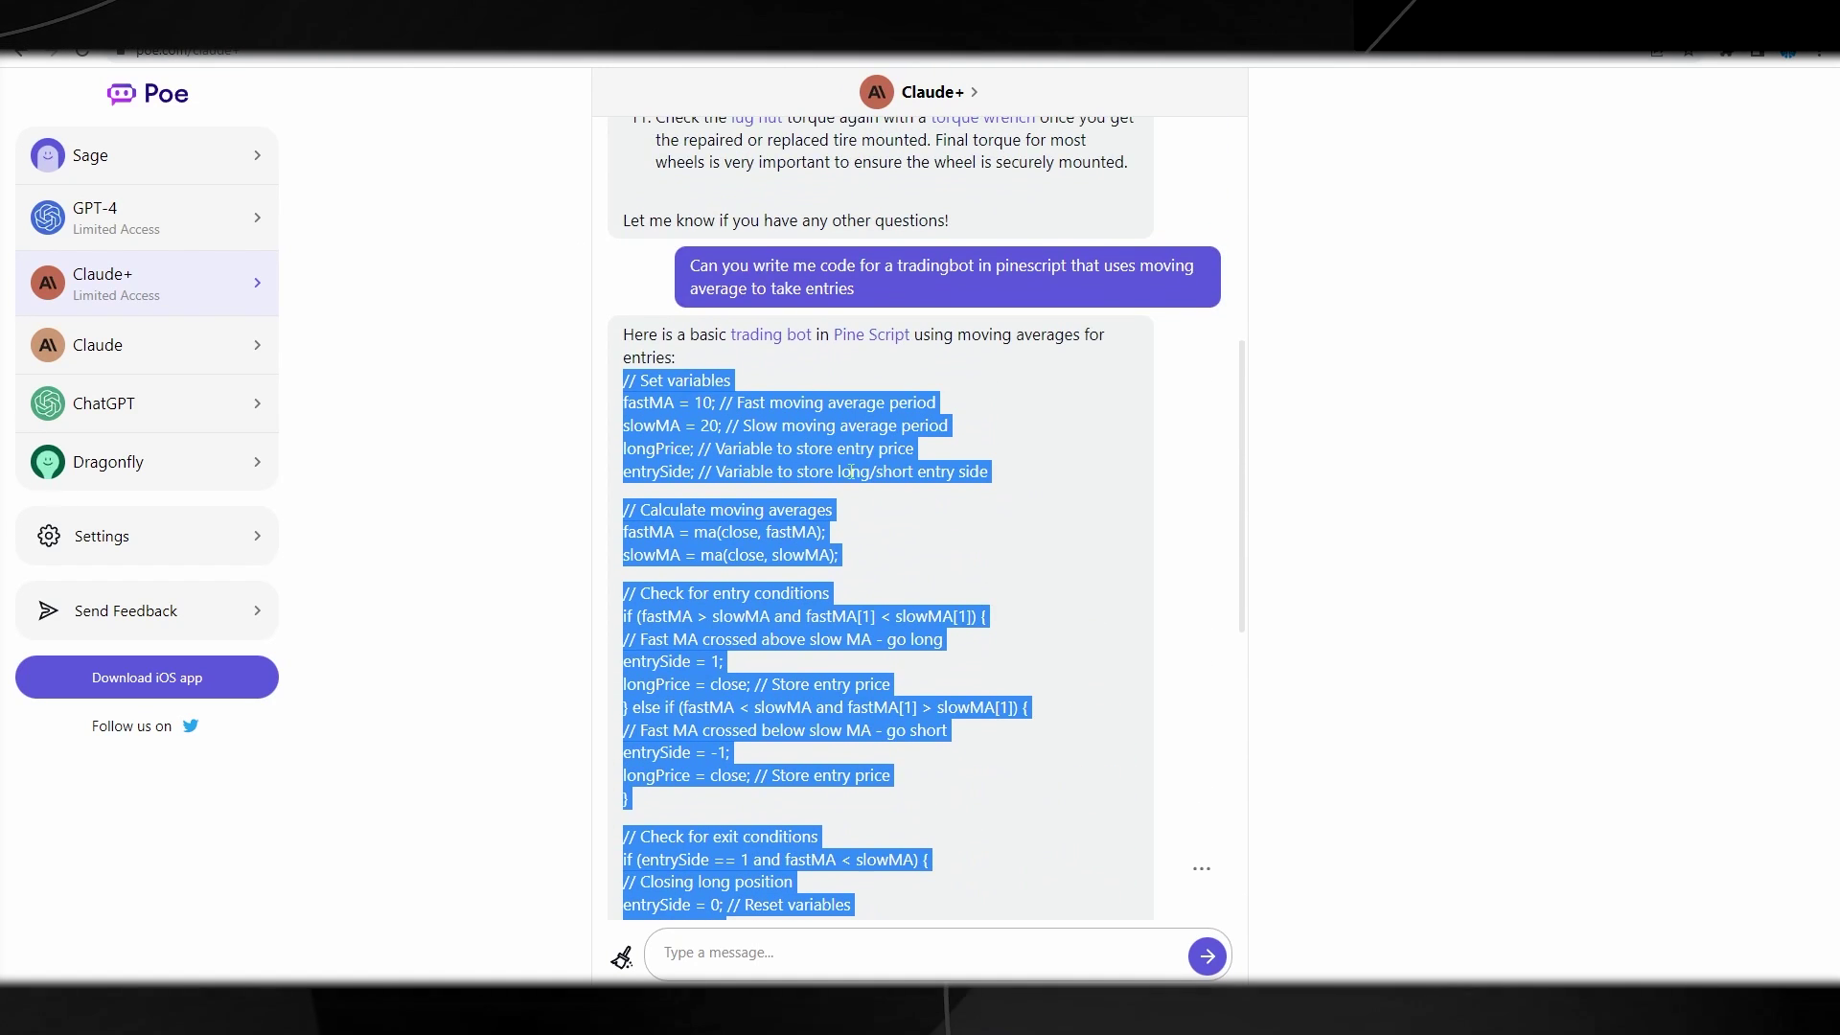
scroll(844, 470, "up", 5)
scroll(853, 489, "down", 5)
scroll(877, 527, "up", 6)
scroll(885, 538, "up", 1)
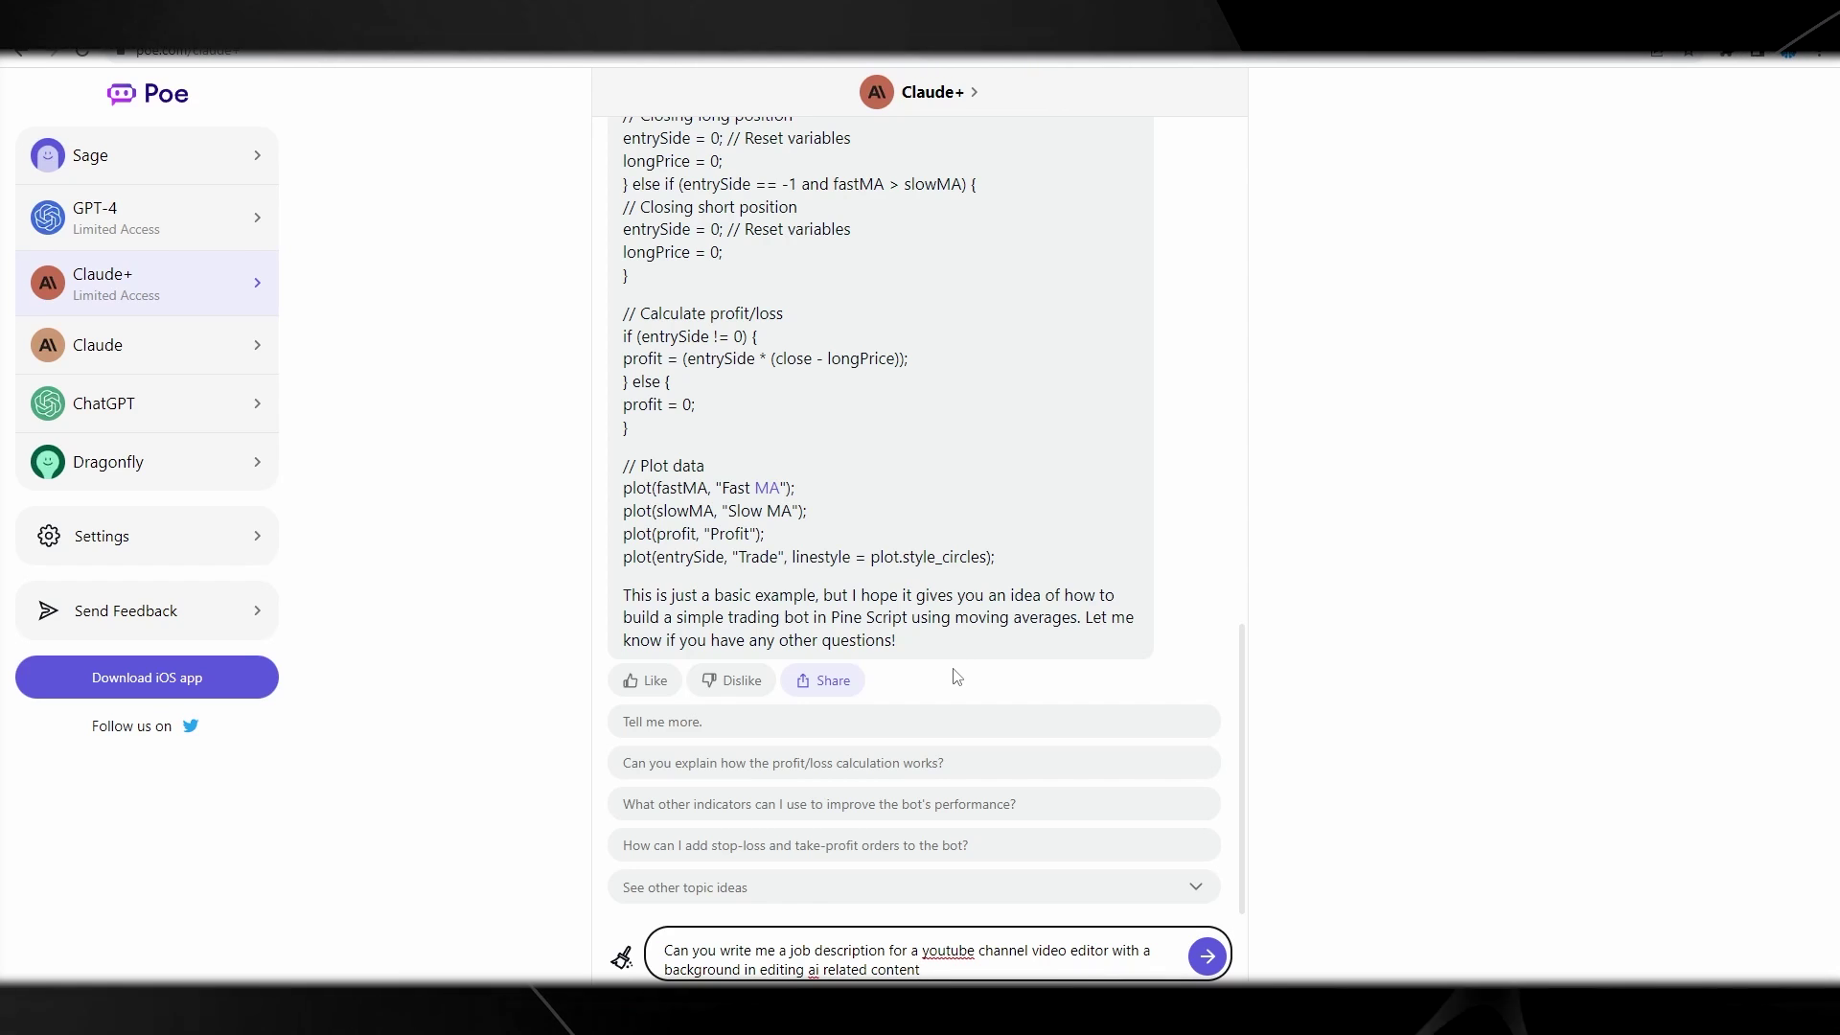
Send the video-editor job description request to Claude+ and scroll through its reply.
key("Return")
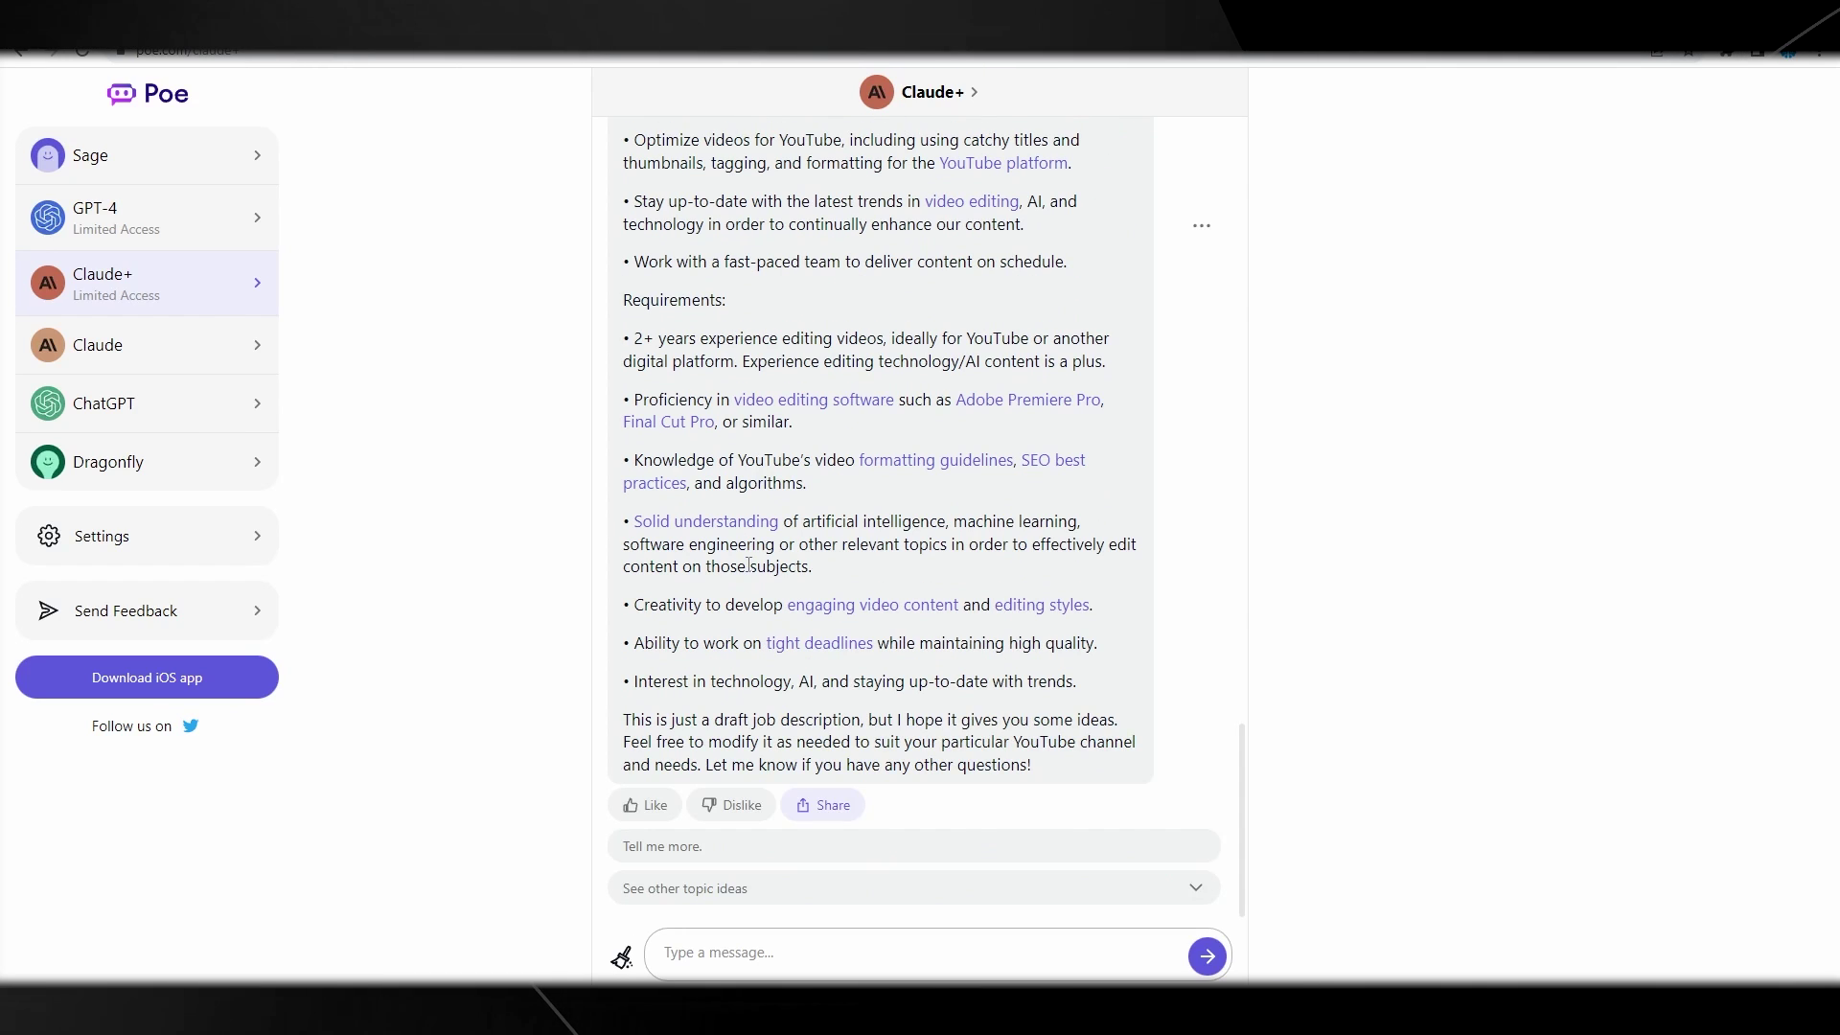
scroll(748, 565, "up", 7)
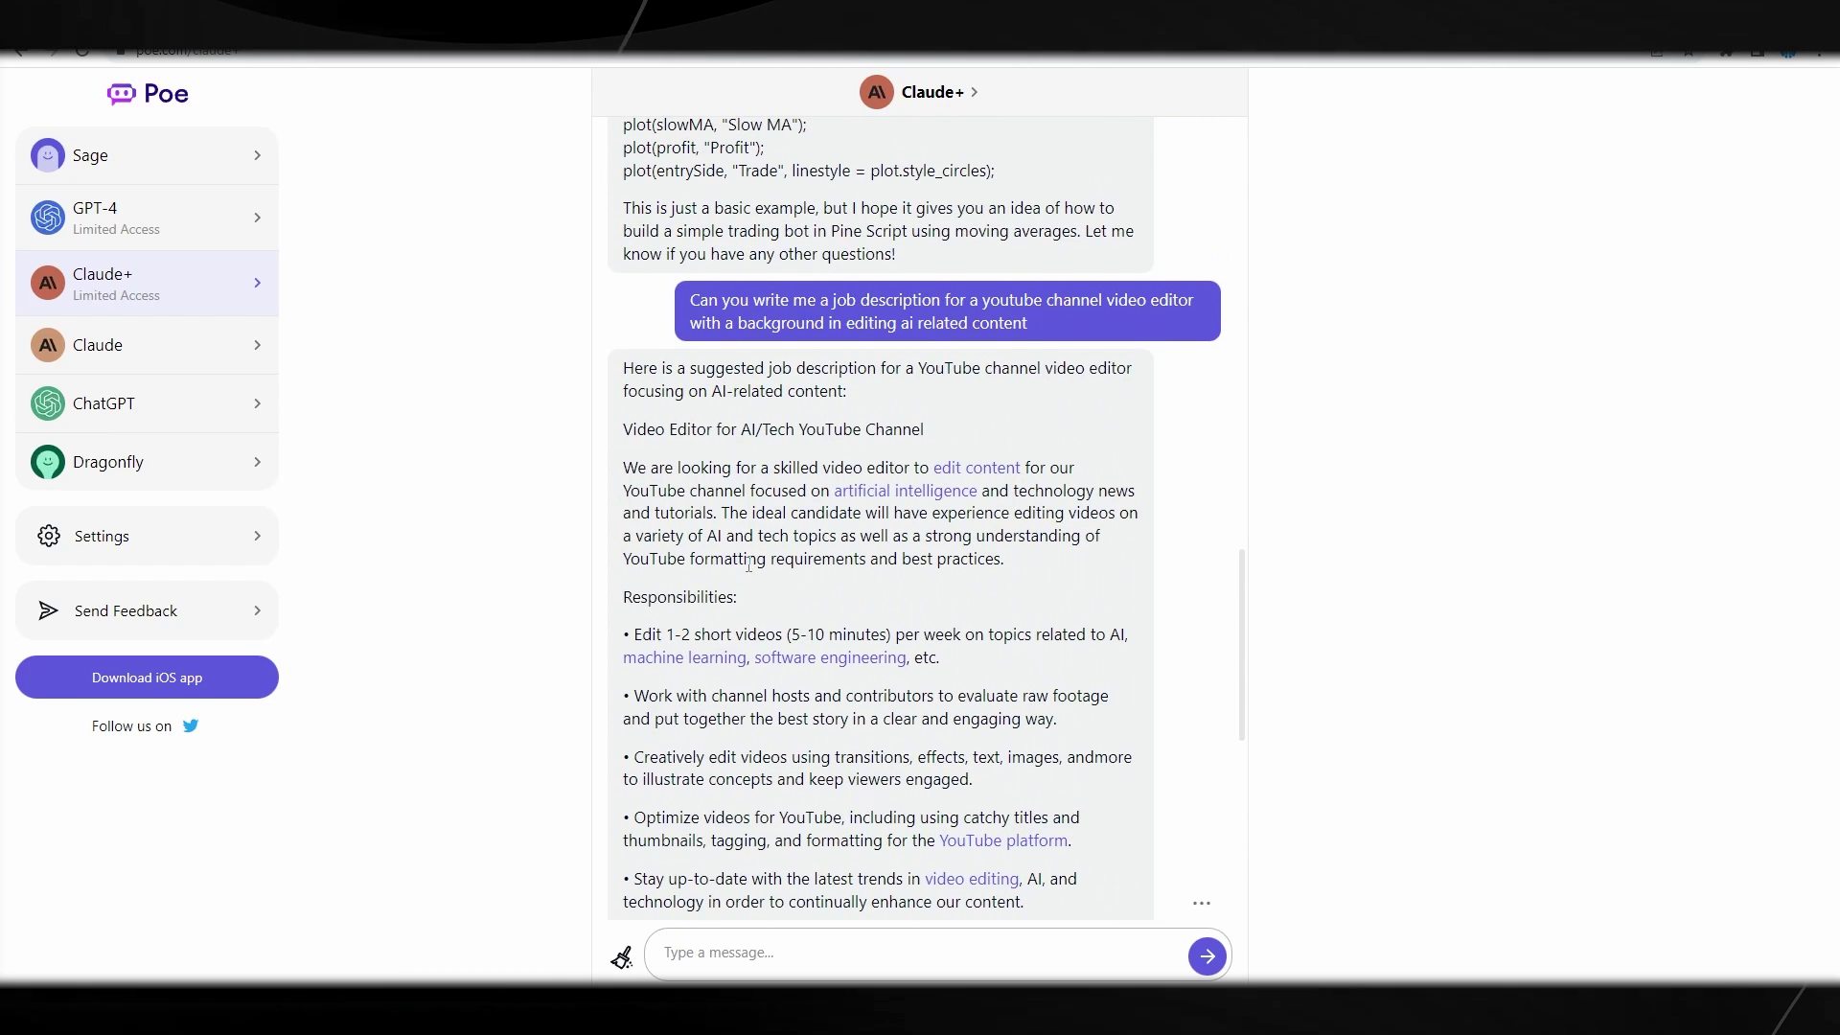
scroll(749, 566, "down", 4)
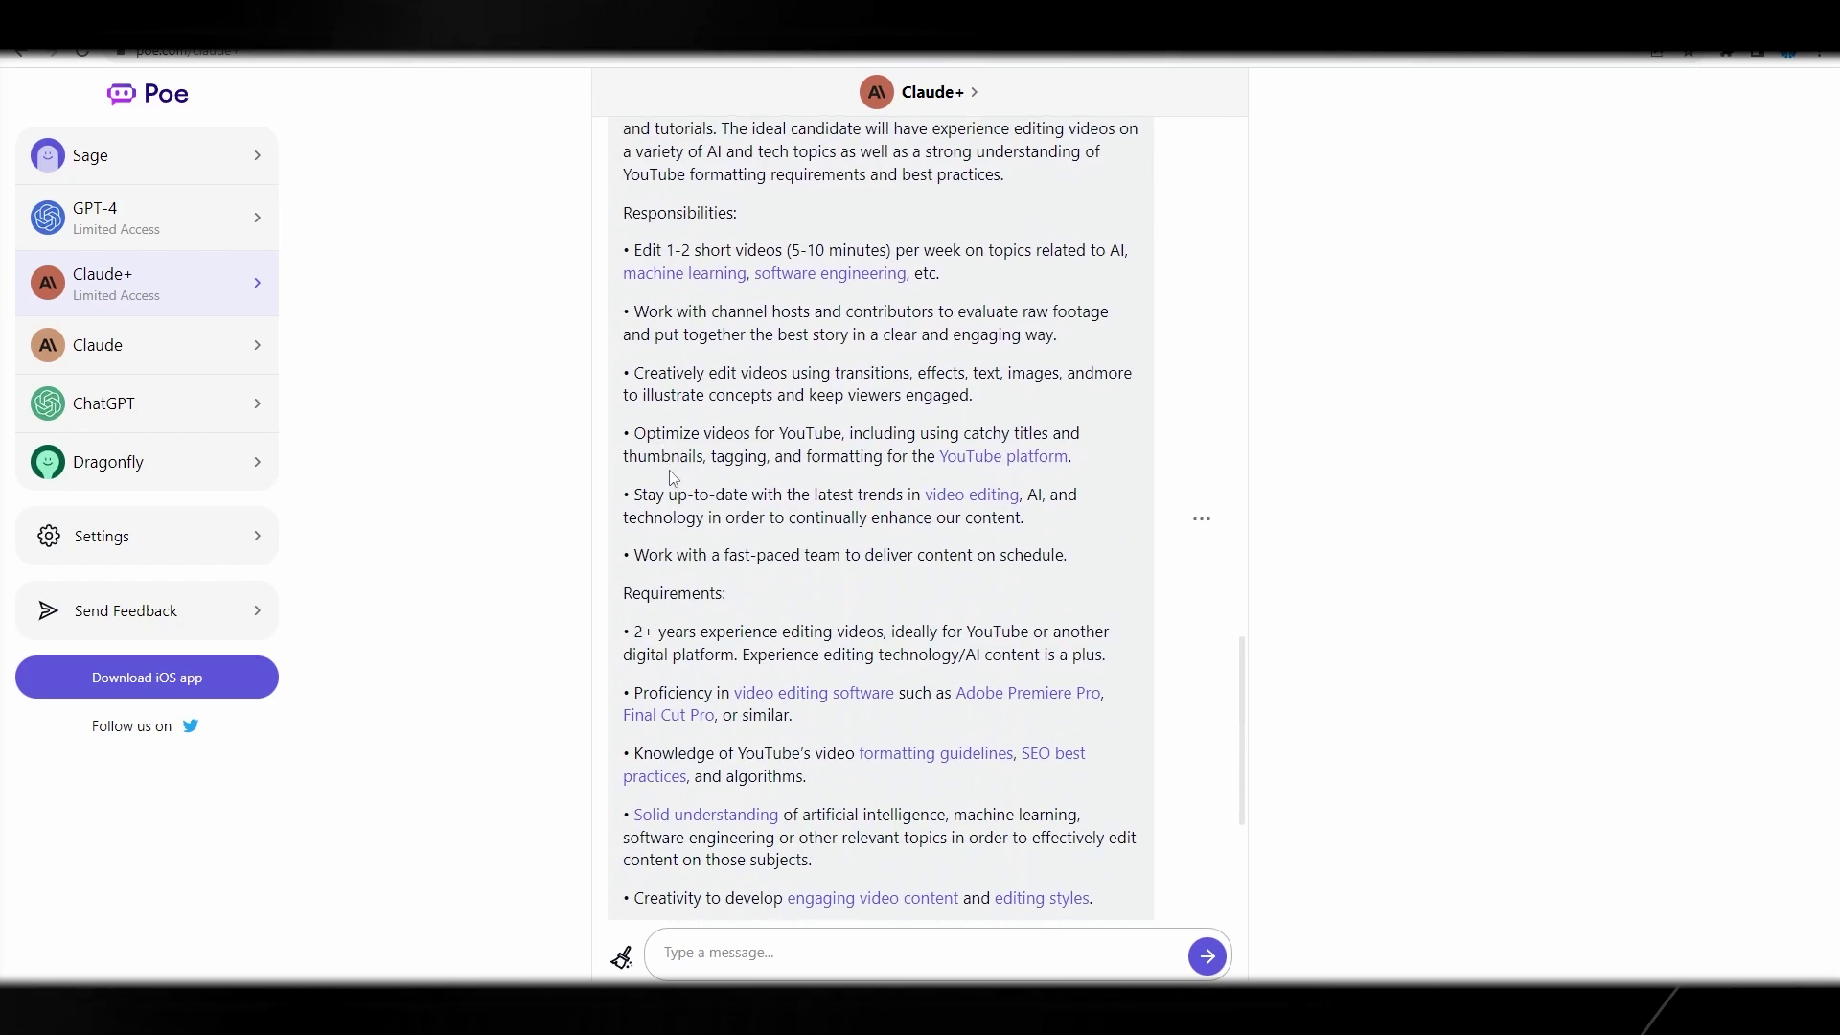
scroll(676, 484, "down", 3)
scroll(714, 544, "up", 5)
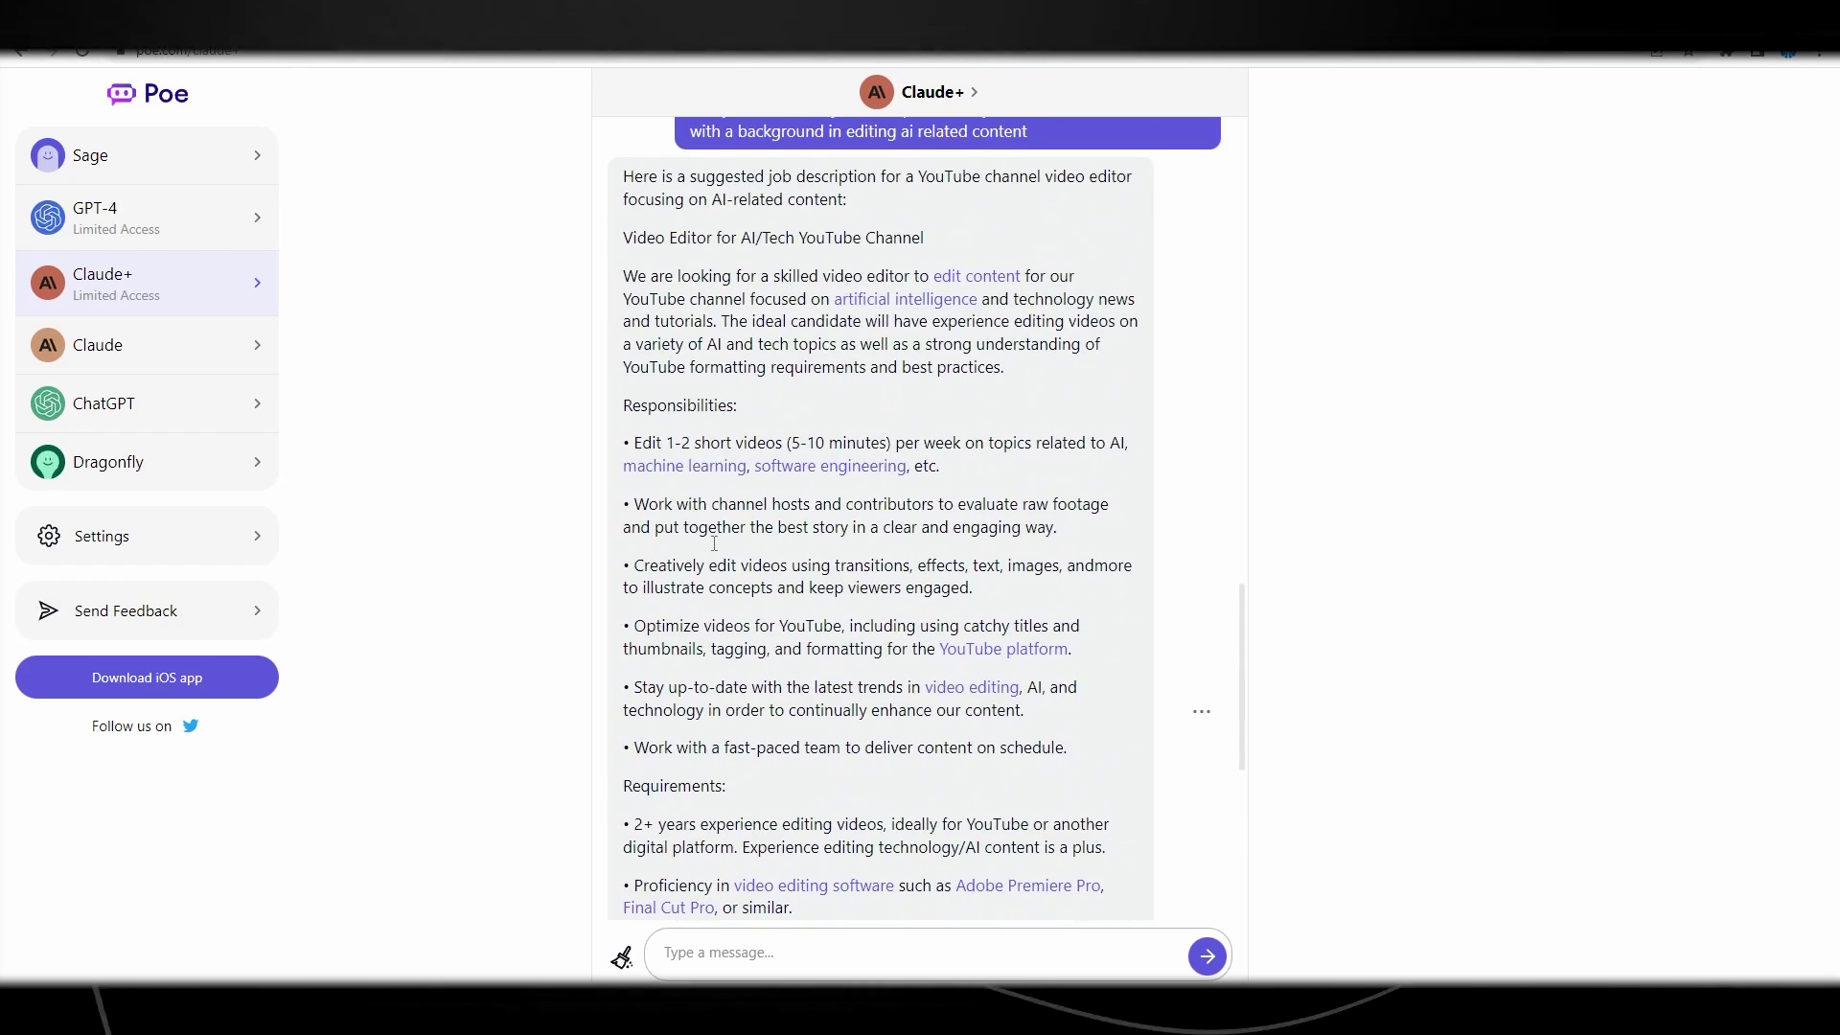
scroll(714, 543, "down", 5)
scroll(724, 557, "up", 7)
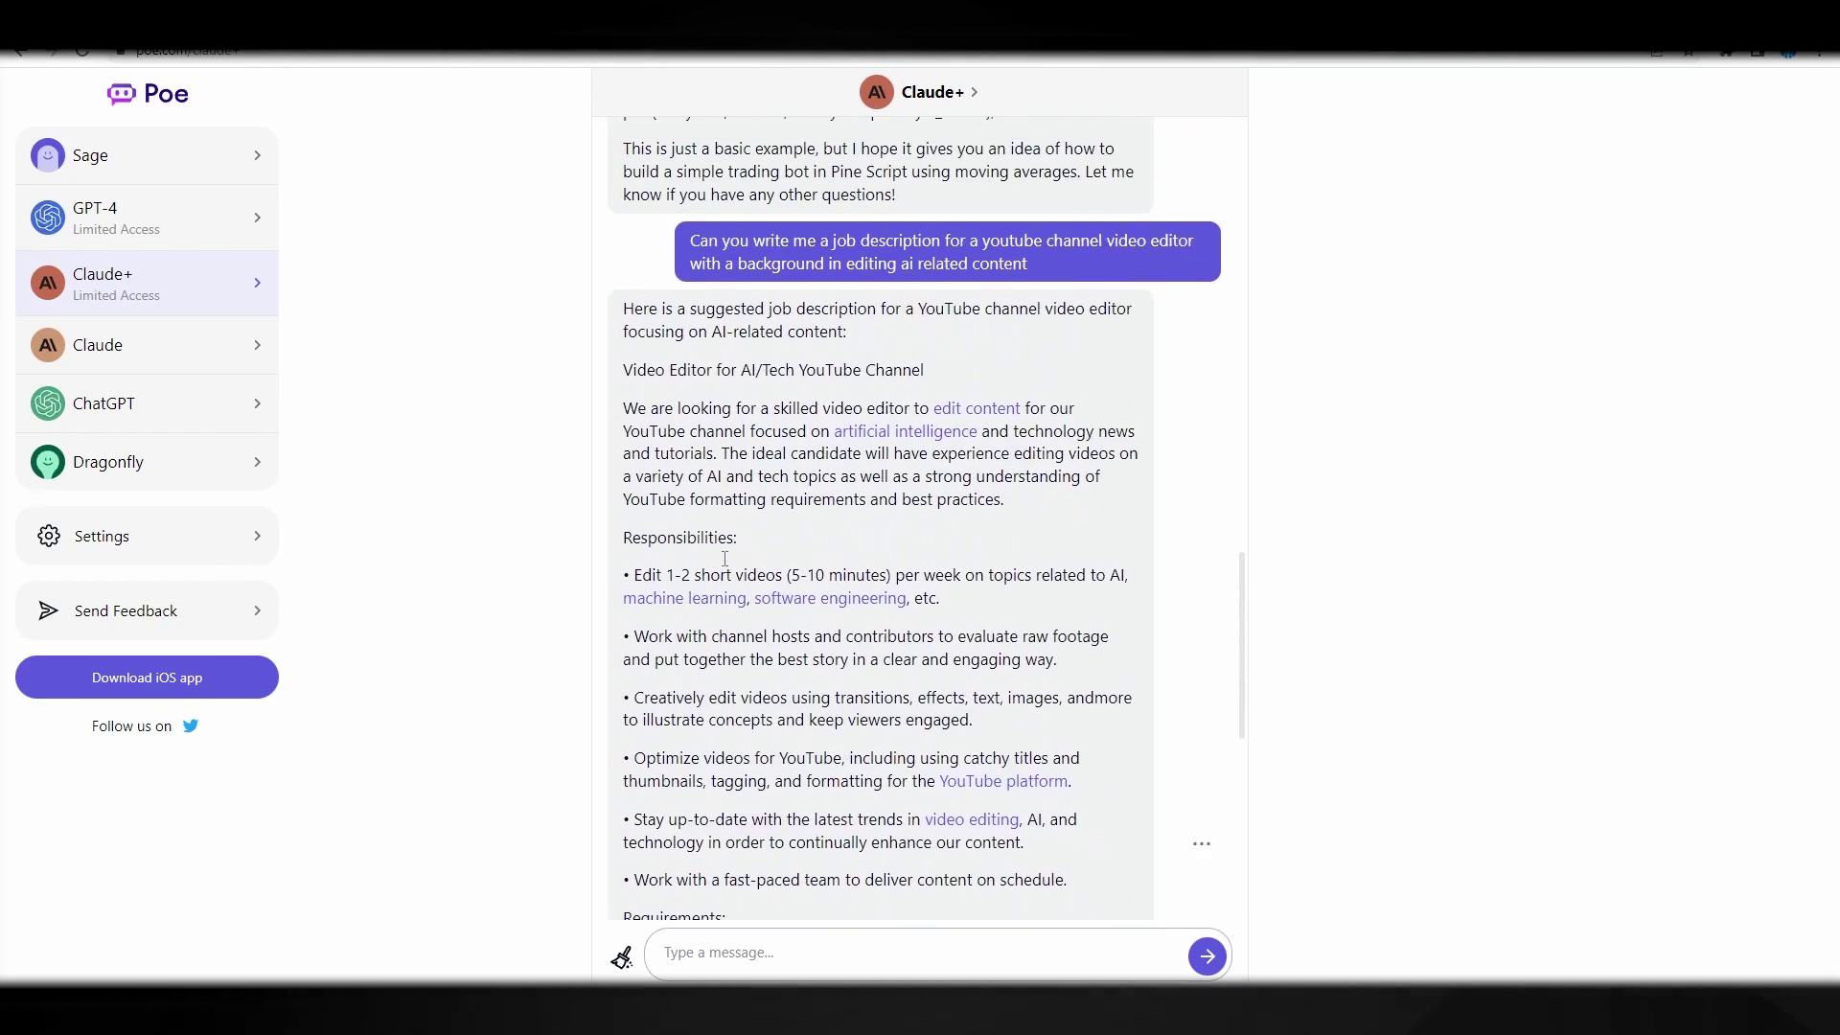
scroll(725, 558, "up", 1)
Select the opening sentence of Claude+'s job description reply.
left_click_drag(800, 394, 629, 372)
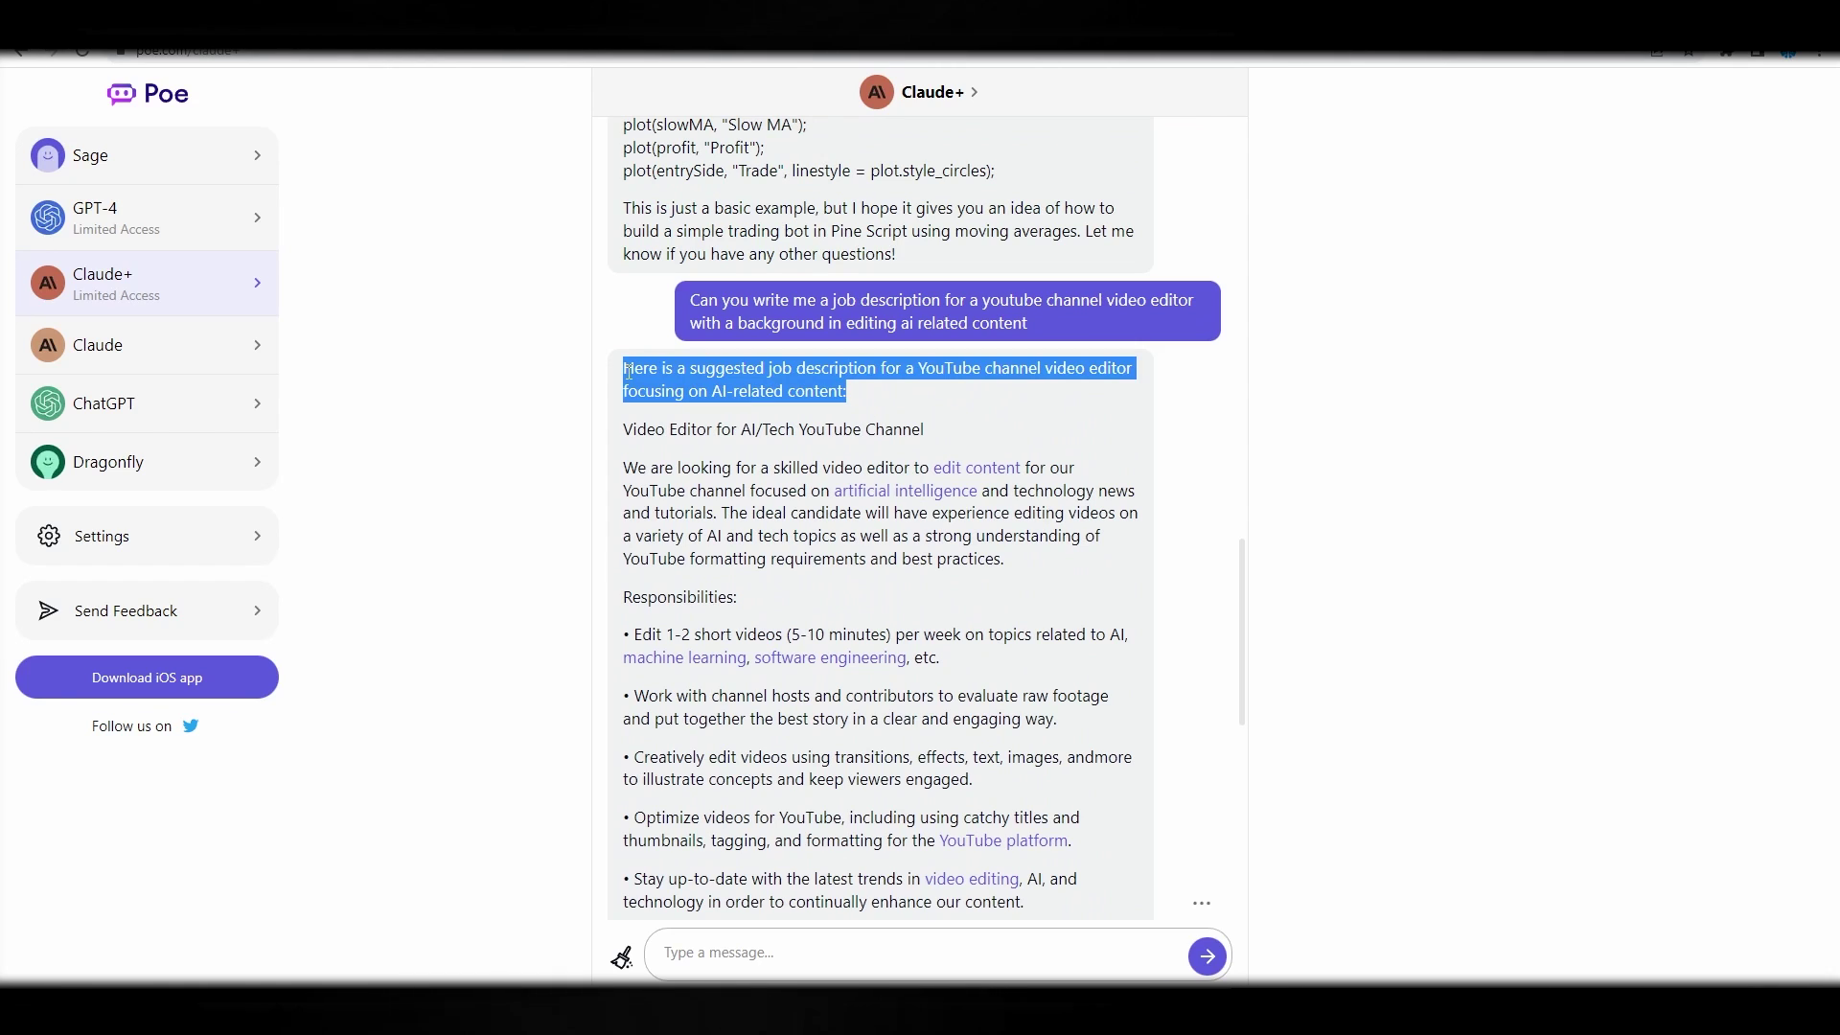
left_click(857, 401)
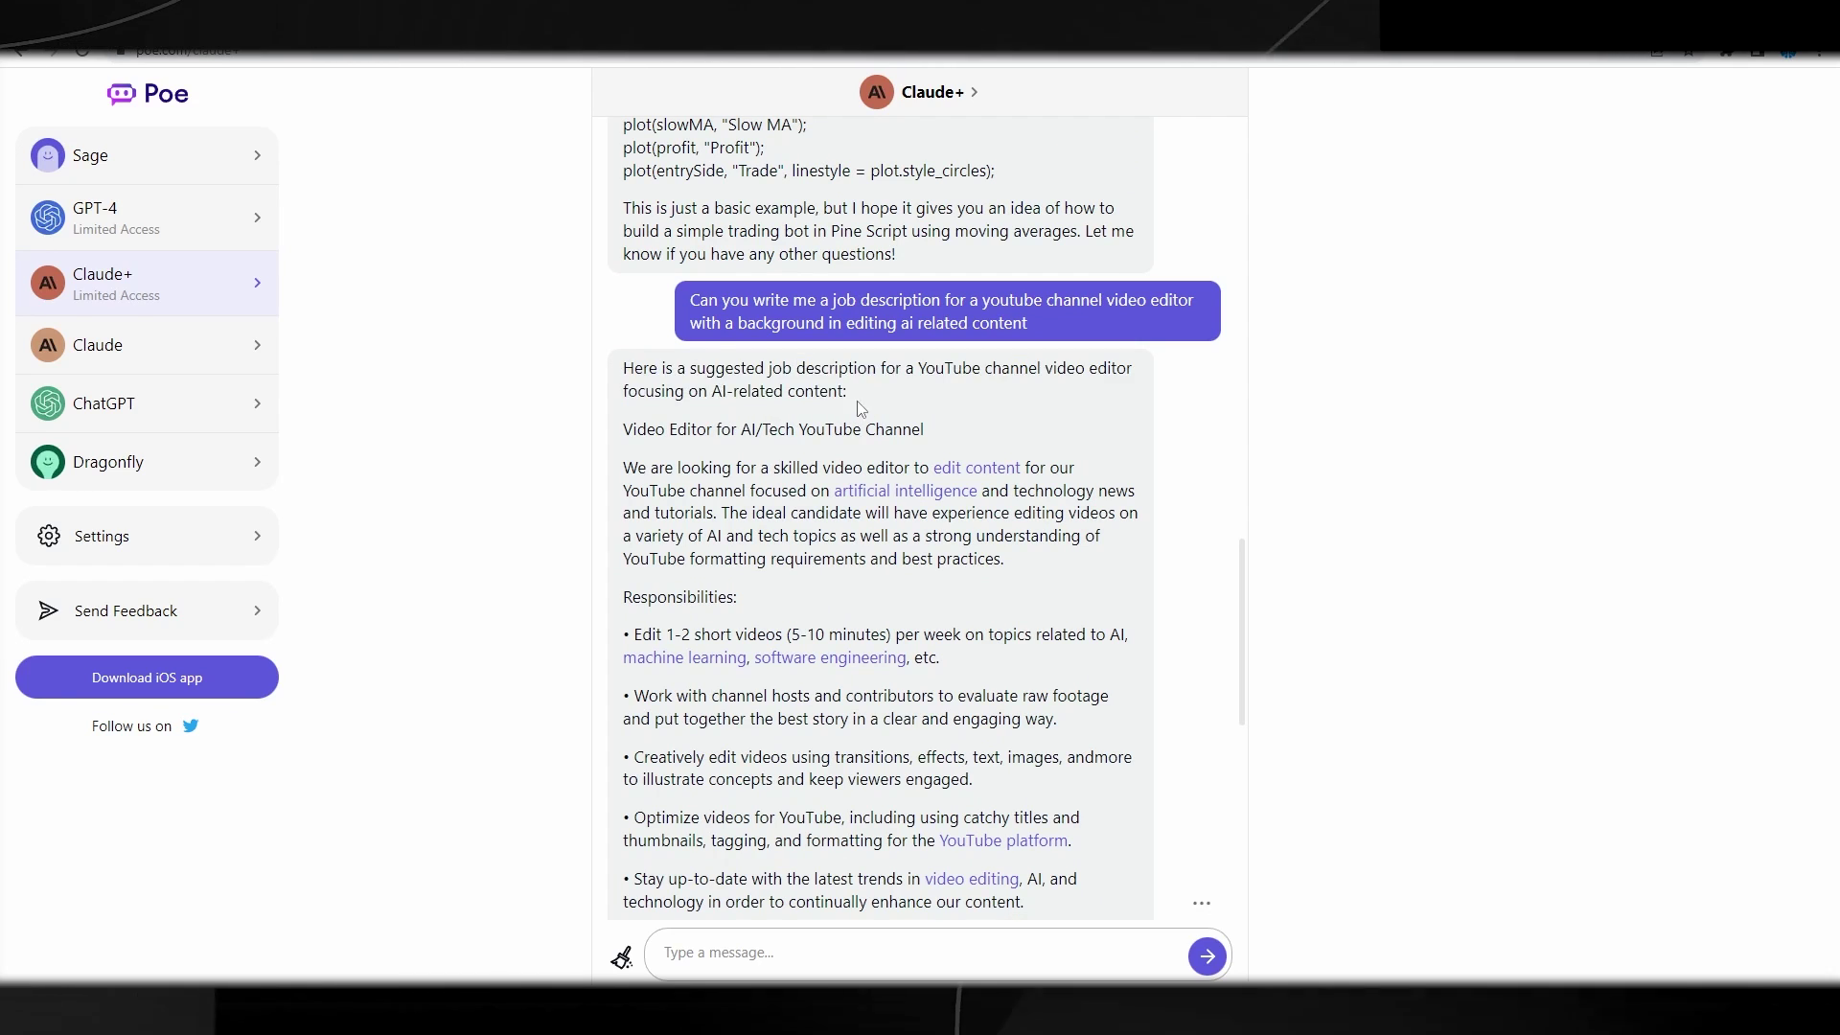
triple_click(857, 401)
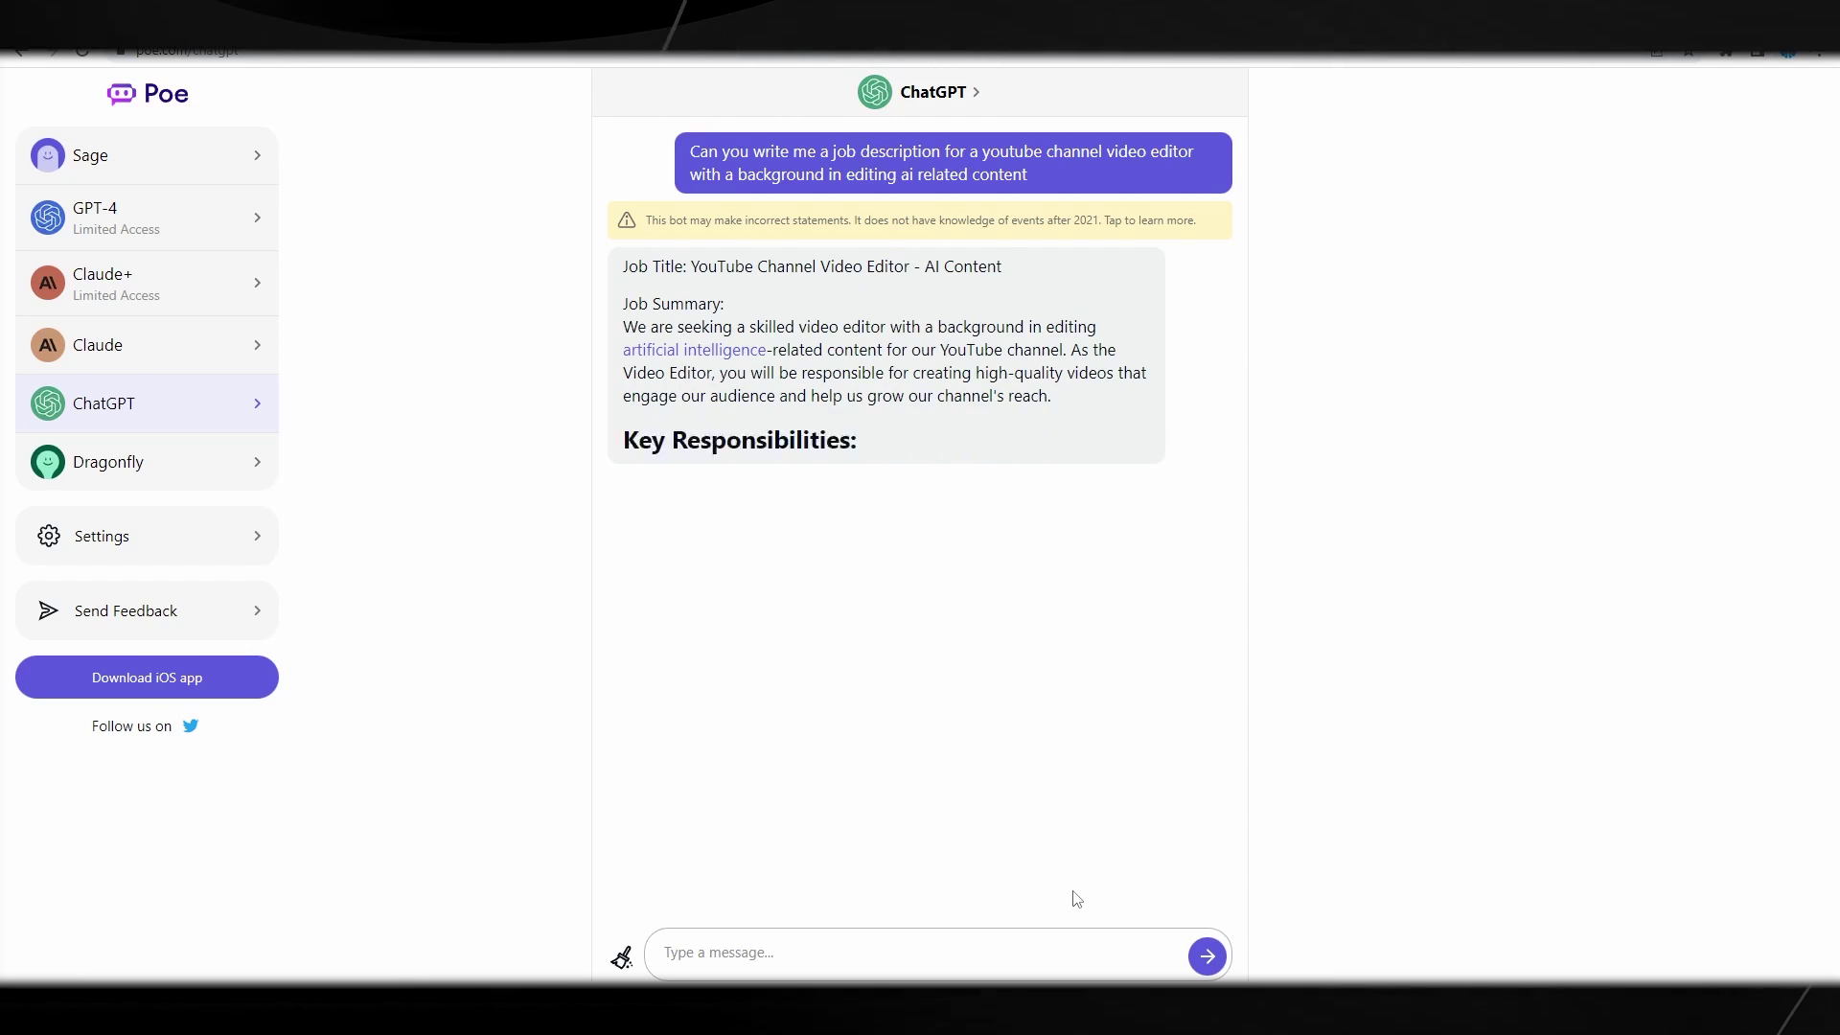
Paste and send the YouTube video-editor job-description request to Claude, then return to ChatGPT.
left_click(144, 346)
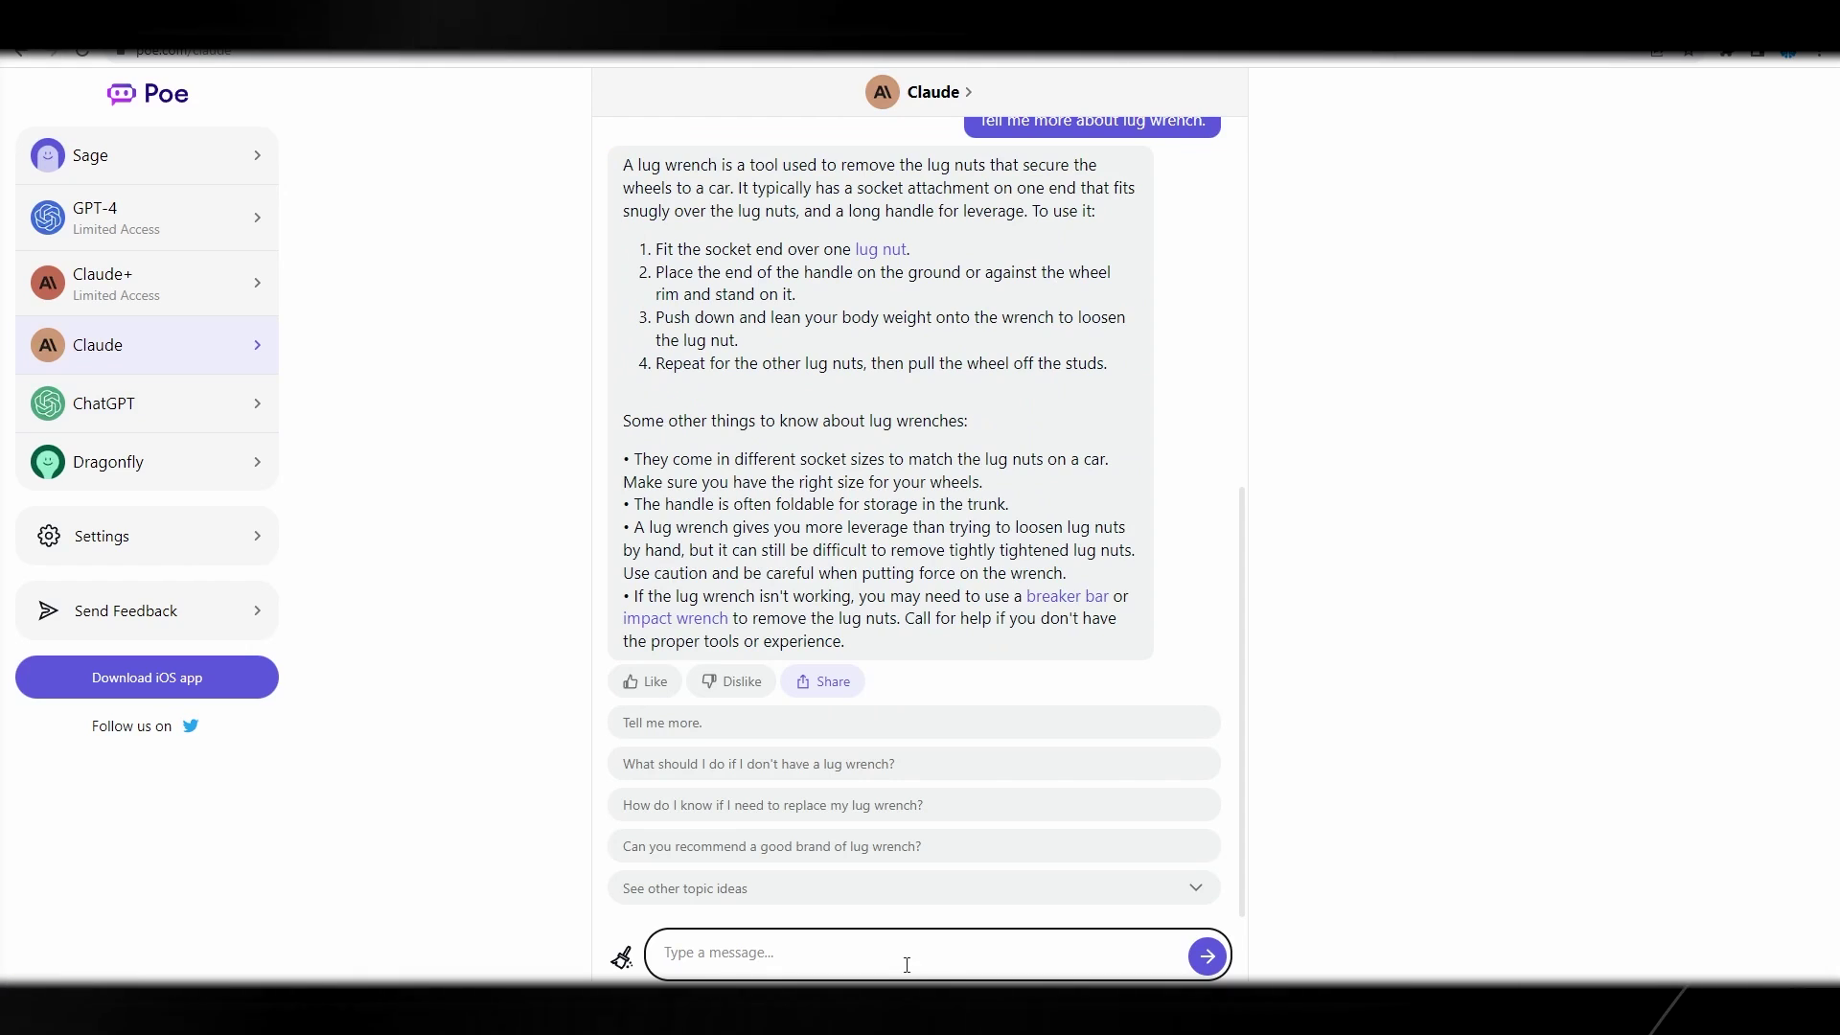
type("Can you write me a job description for a youtube channel video editor with a background in editing ai related content")
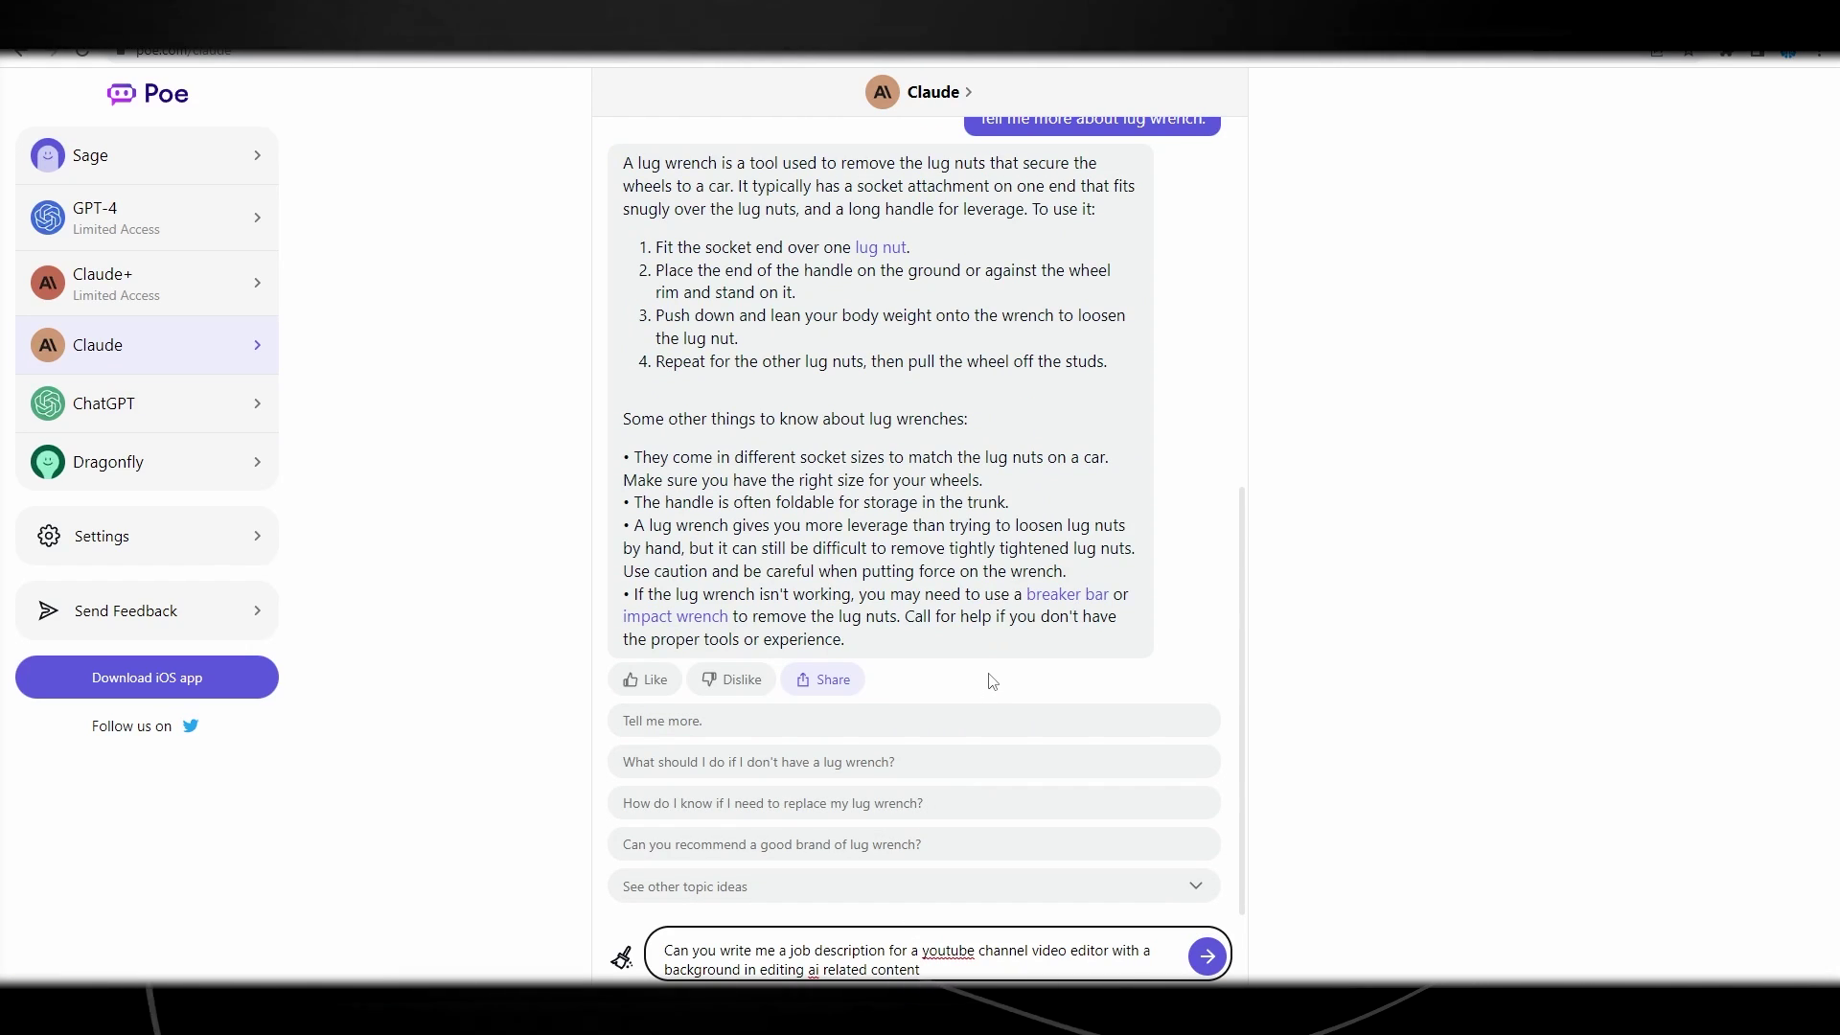
key("Return")
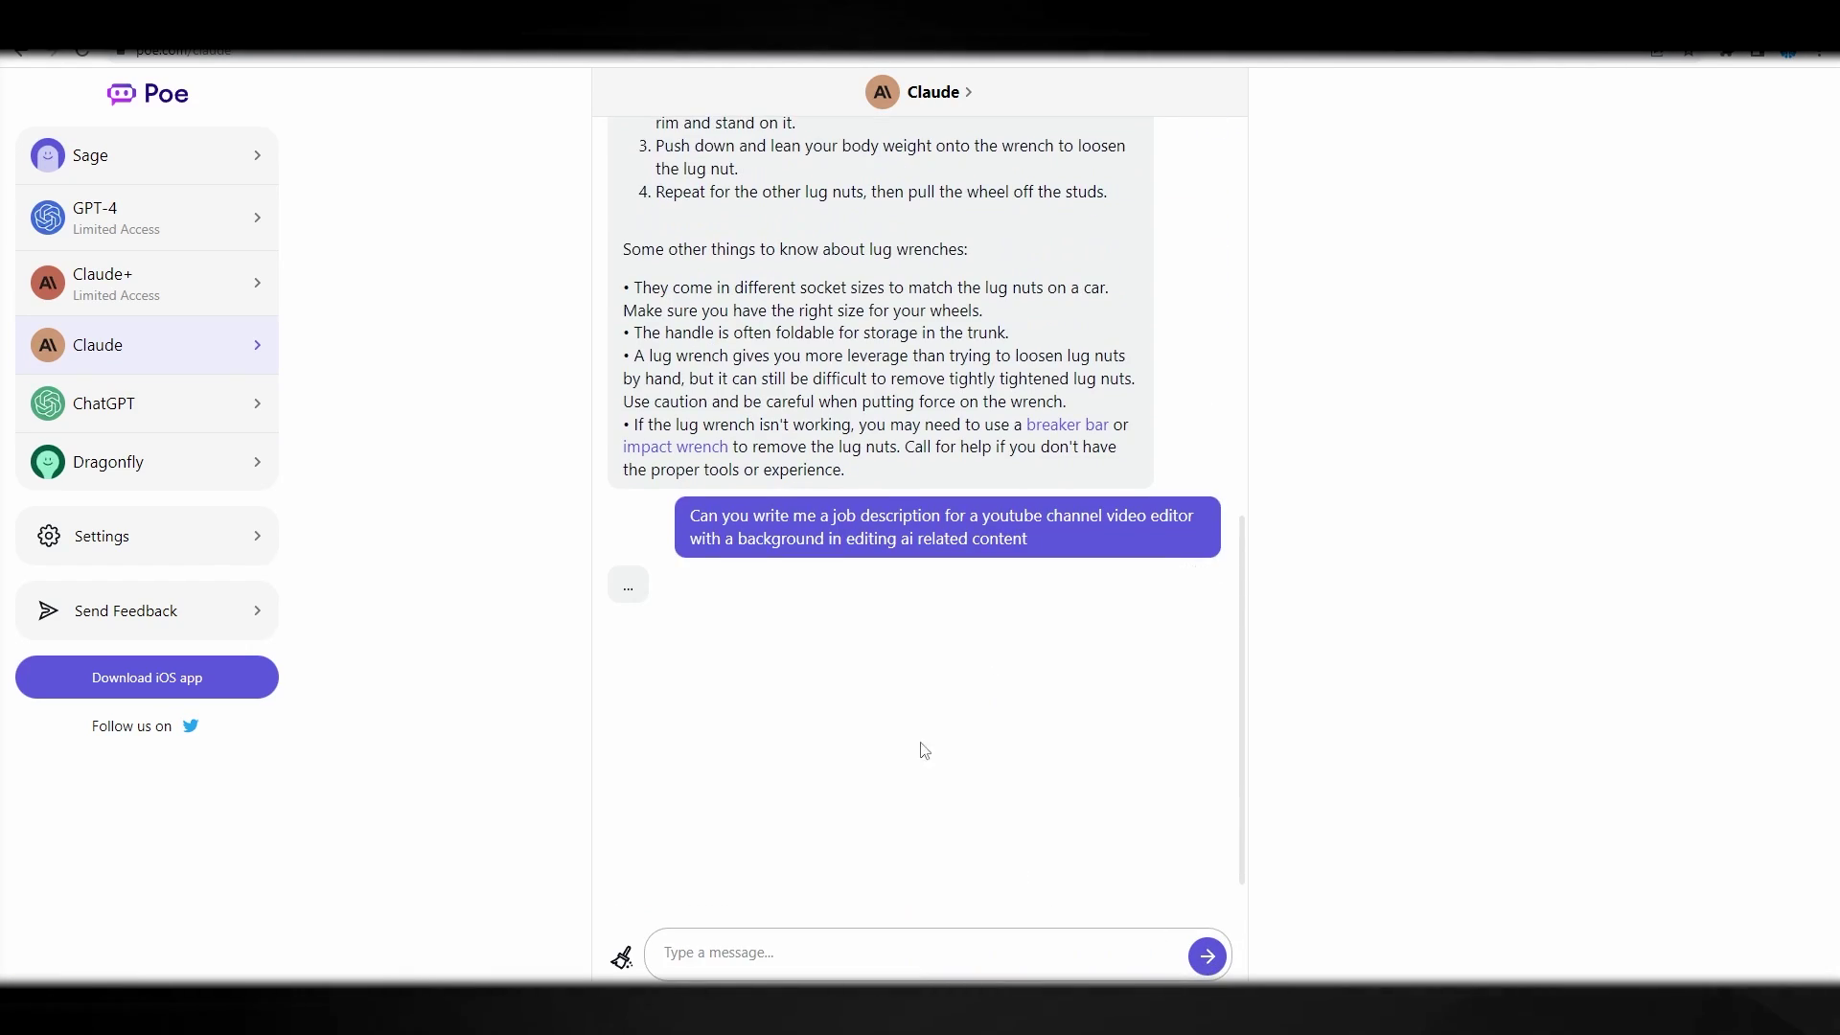
left_click(144, 404)
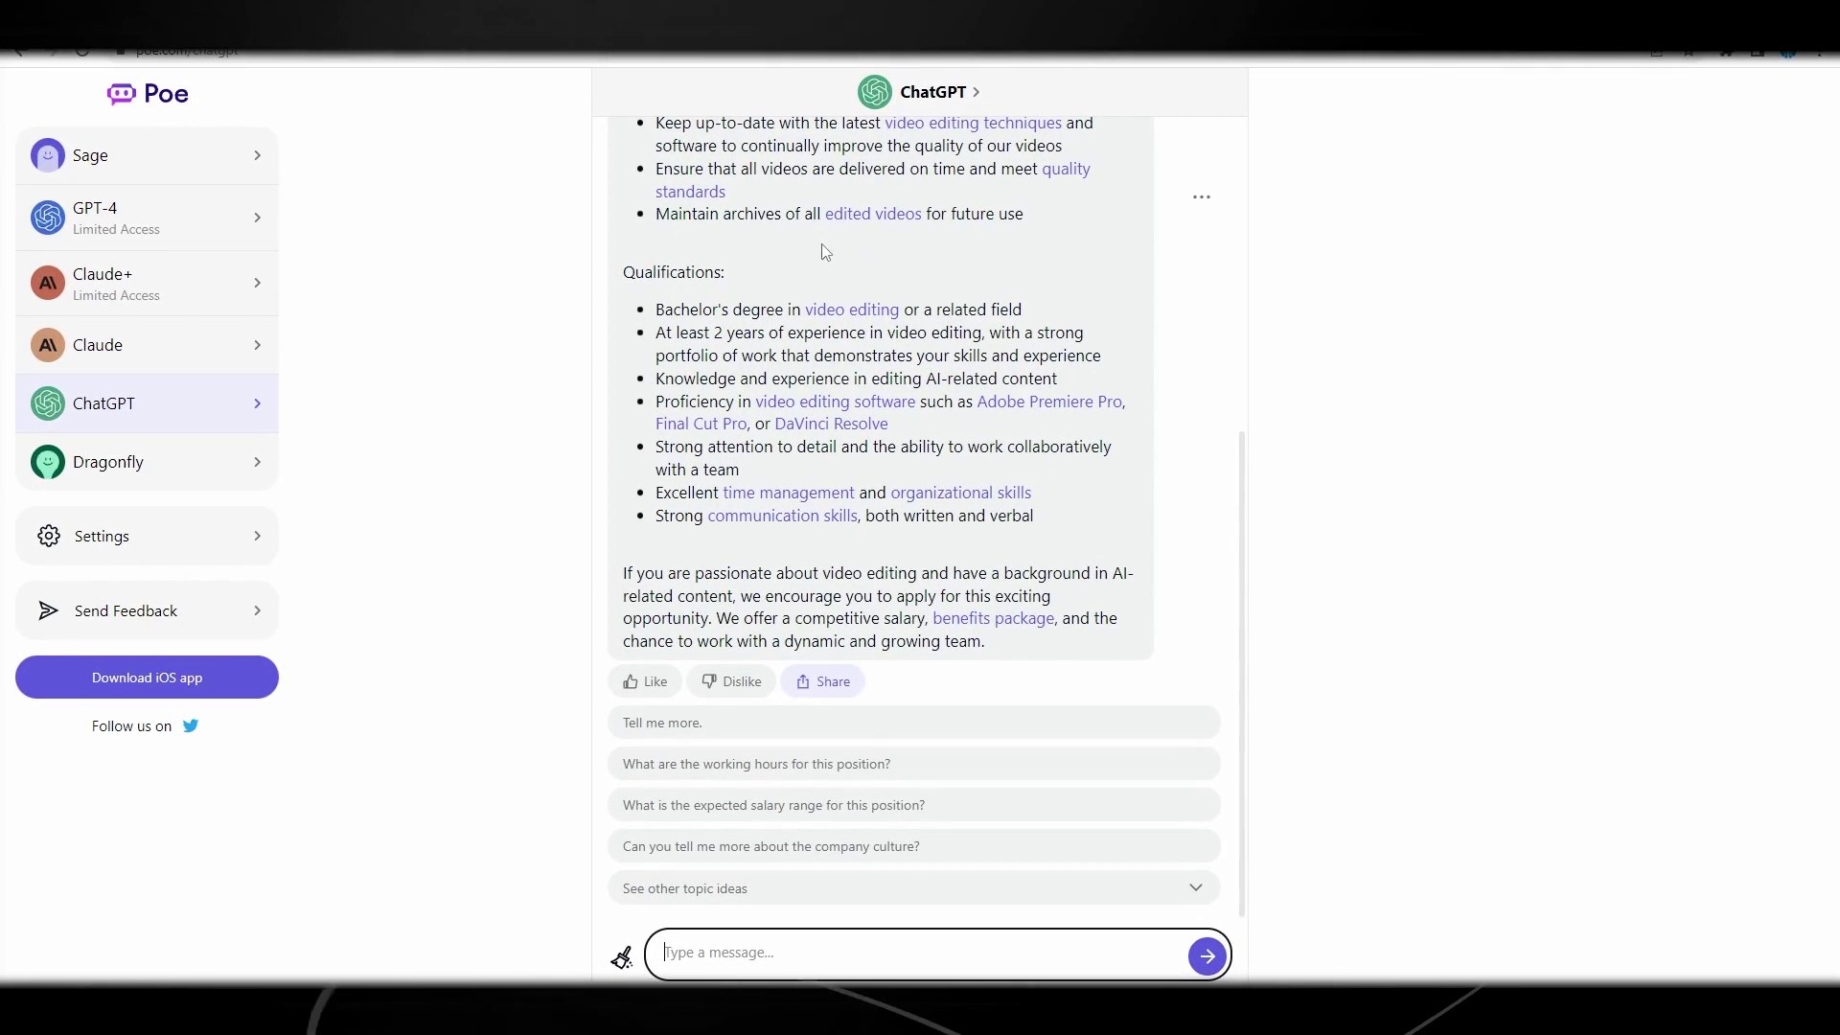
Read through ChatGPT's completed job description, then switch to the Claude+ conversation.
scroll(768, 351, "up", 8)
scroll(771, 356, "down", 8)
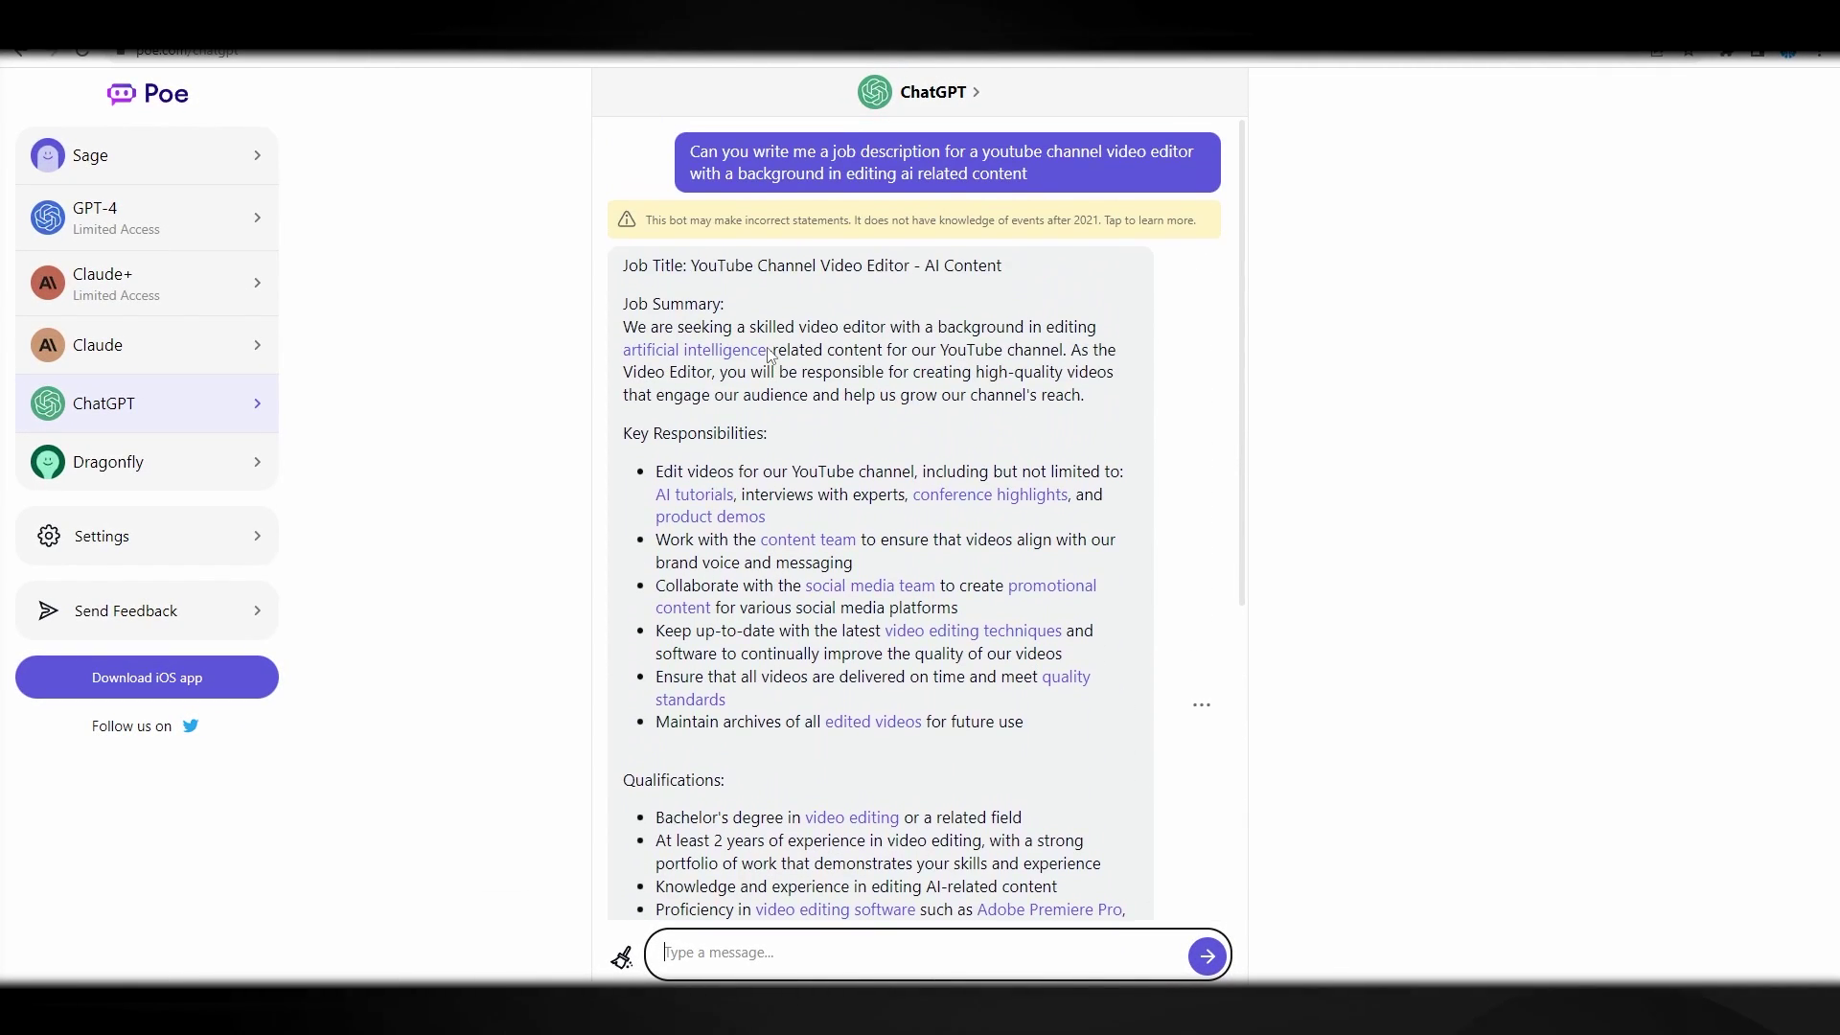
scroll(769, 351, "up", 5)
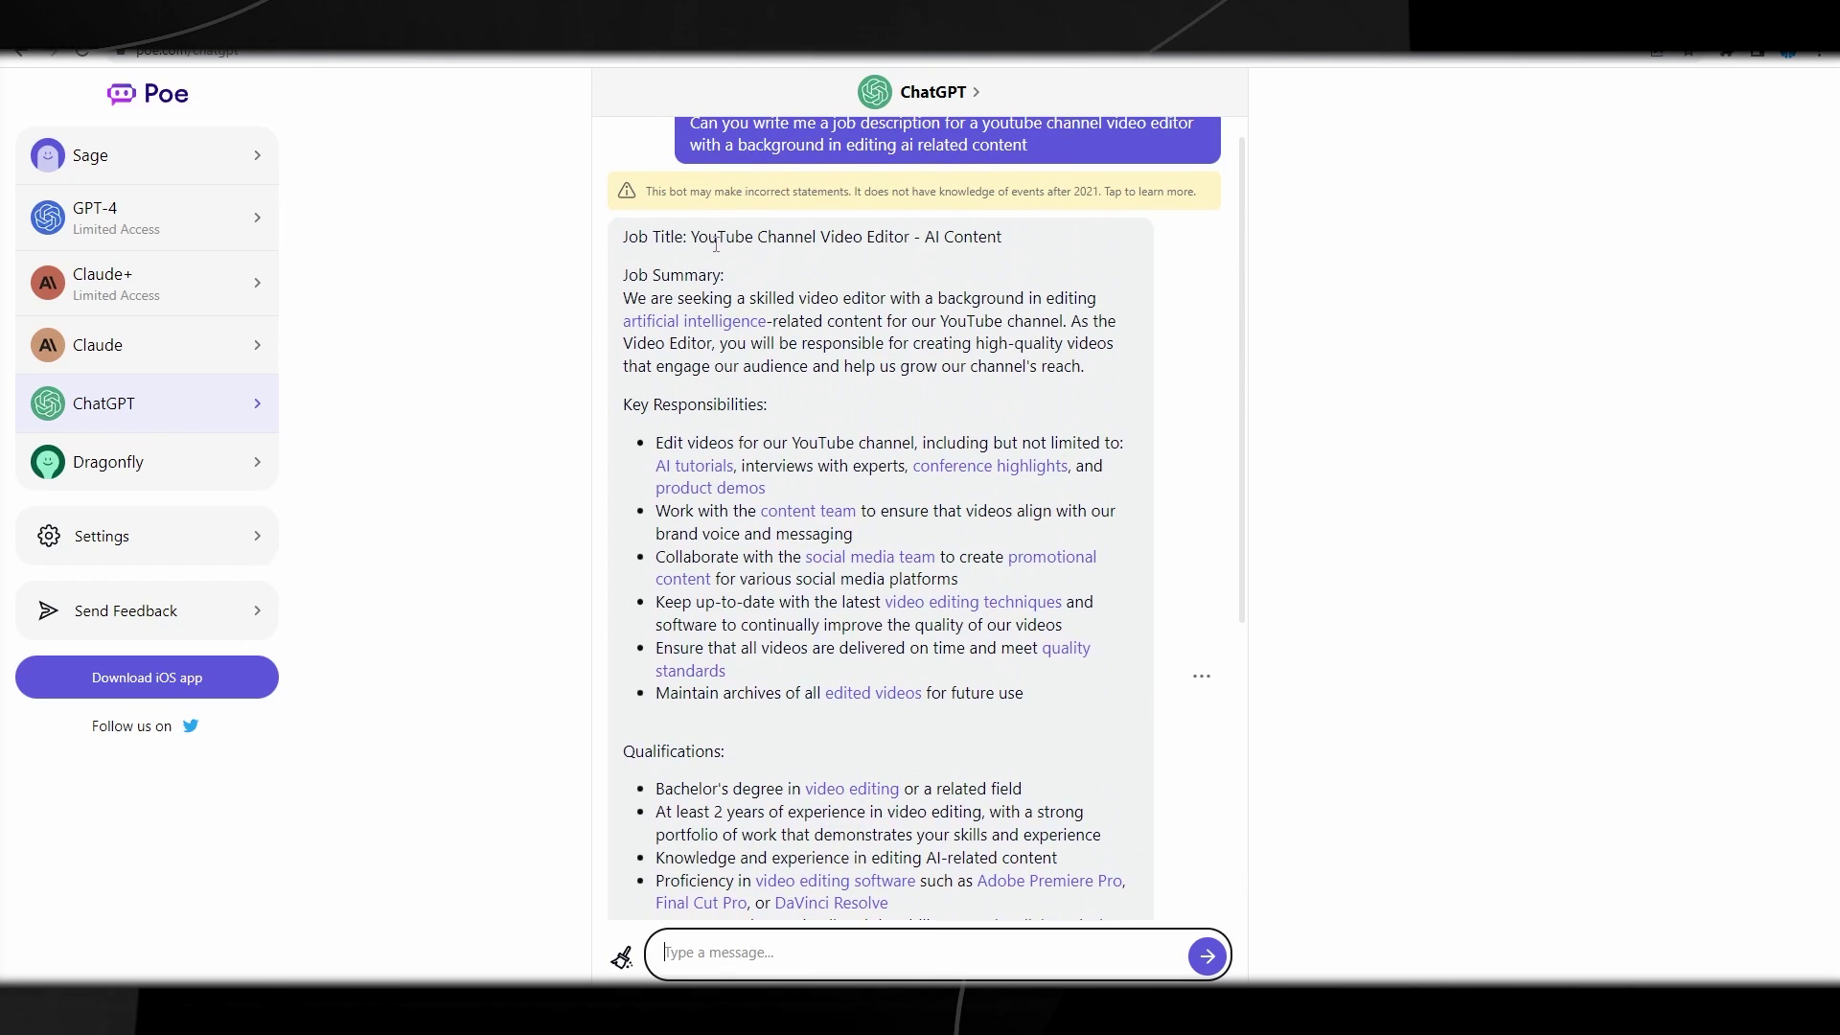
scroll(815, 422, "down", 3)
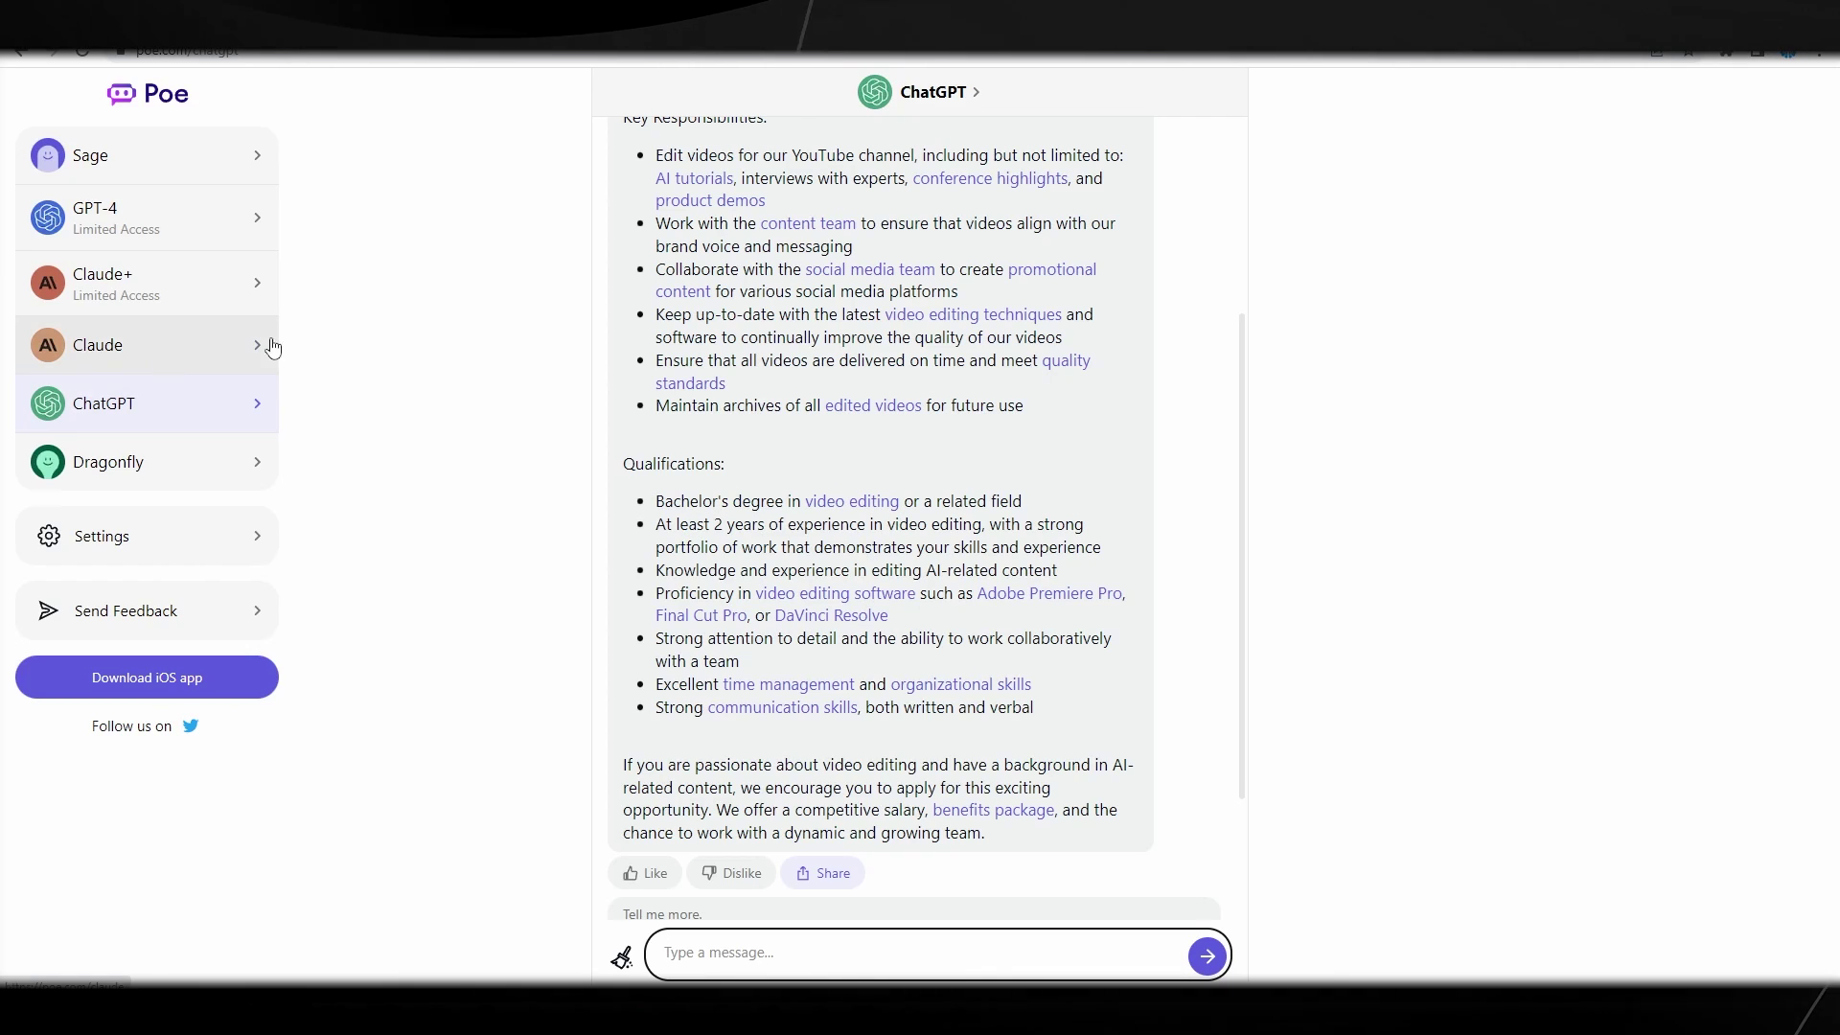
scroll(769, 521, "up", 5)
left_click(144, 350)
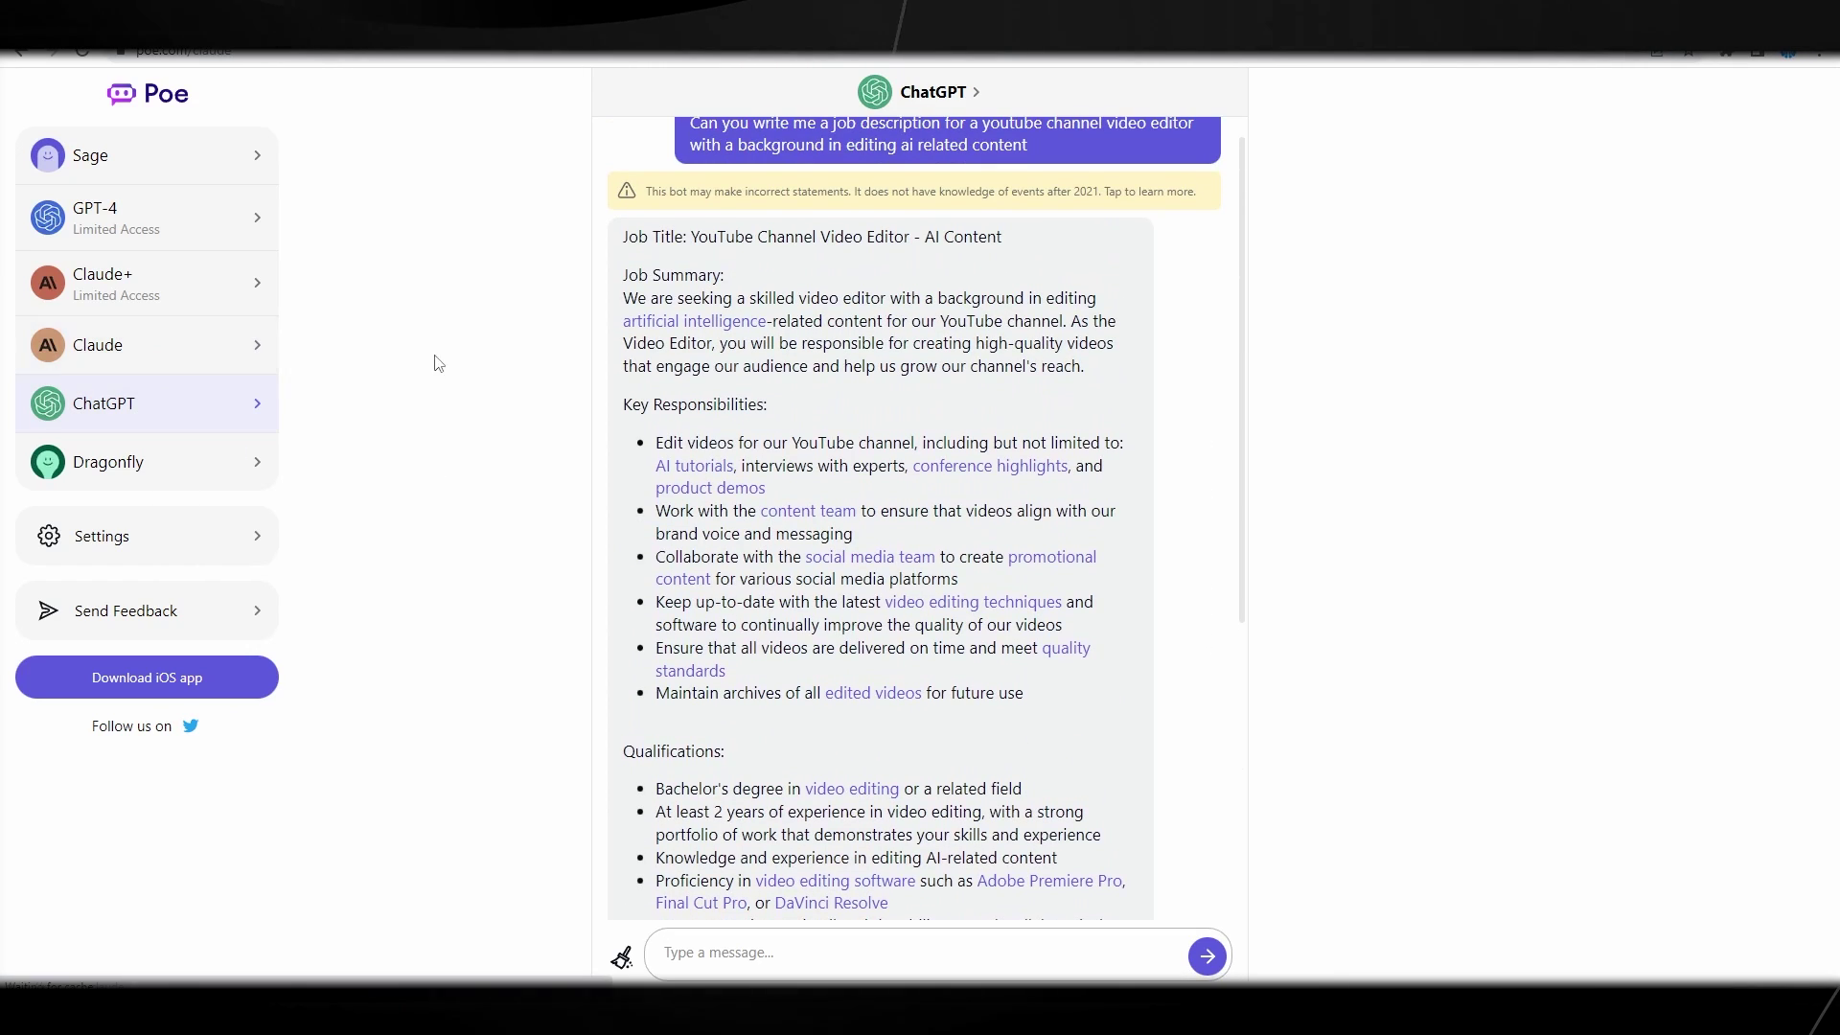
Open the Claude+ Pine Script trading-bot conversation and scroll through its reply.
left_click(113, 297)
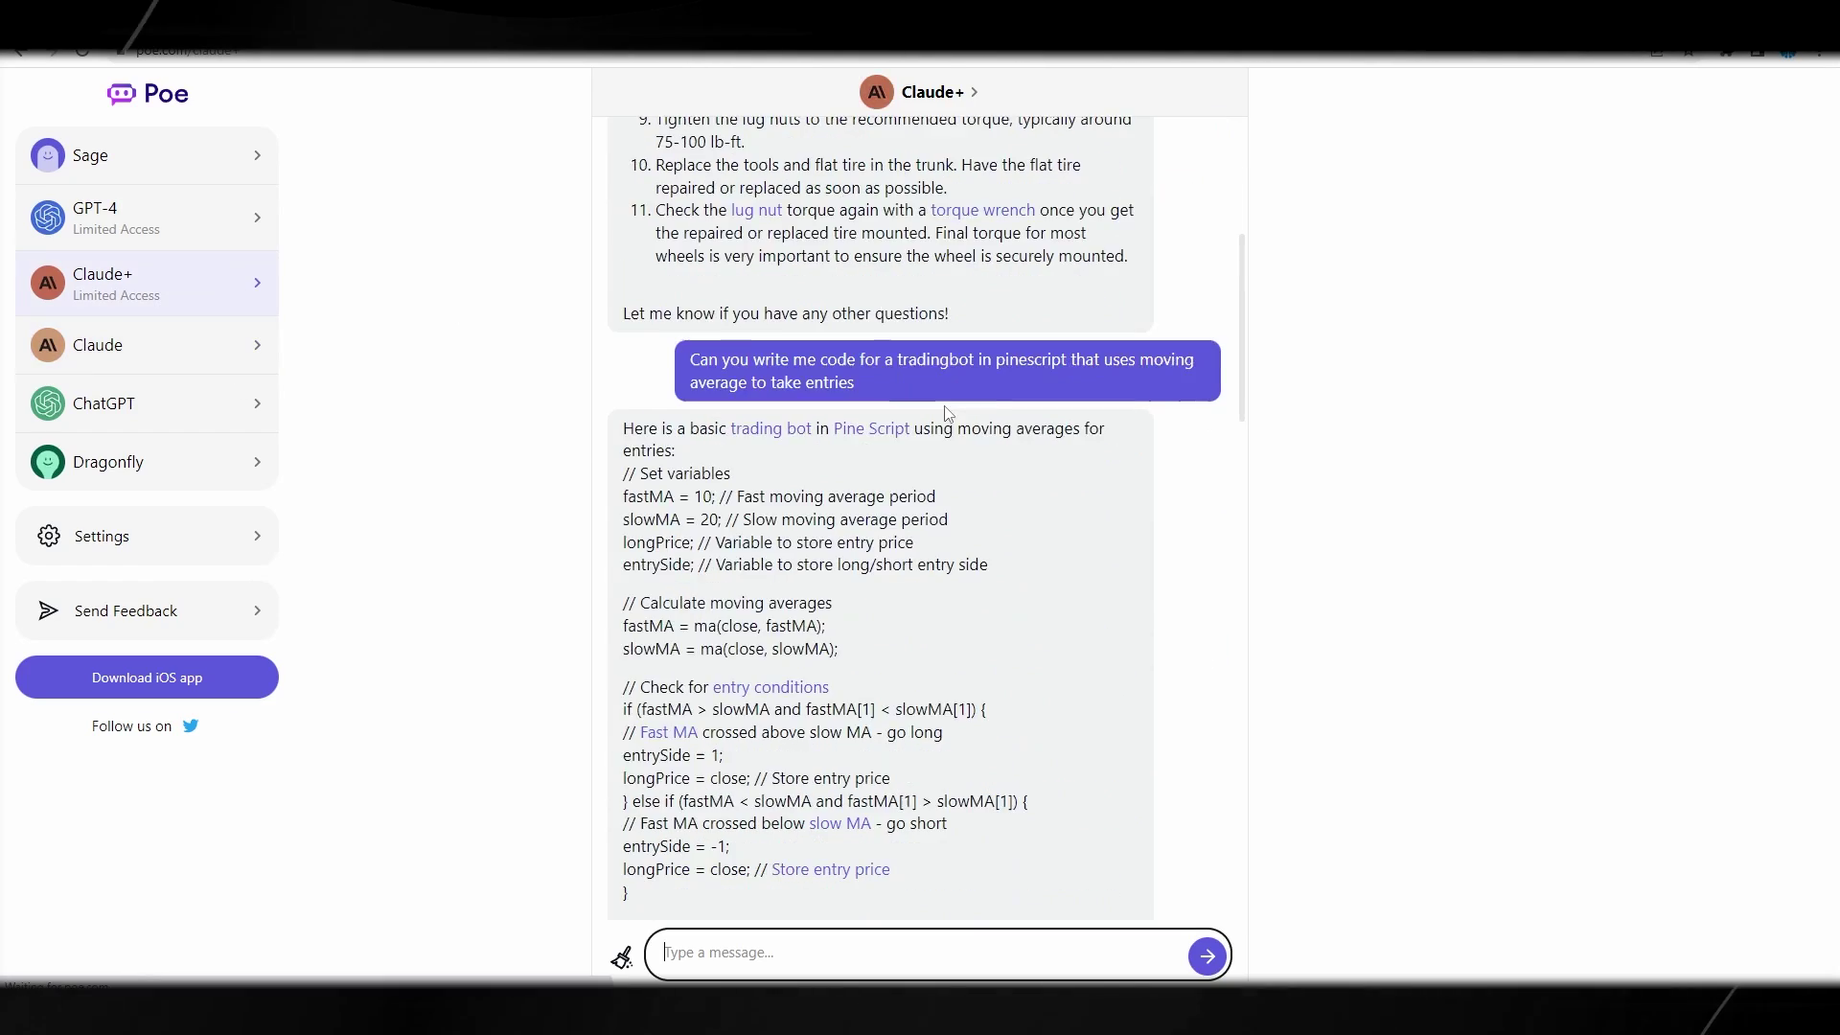
scroll(877, 457, "down", 20)
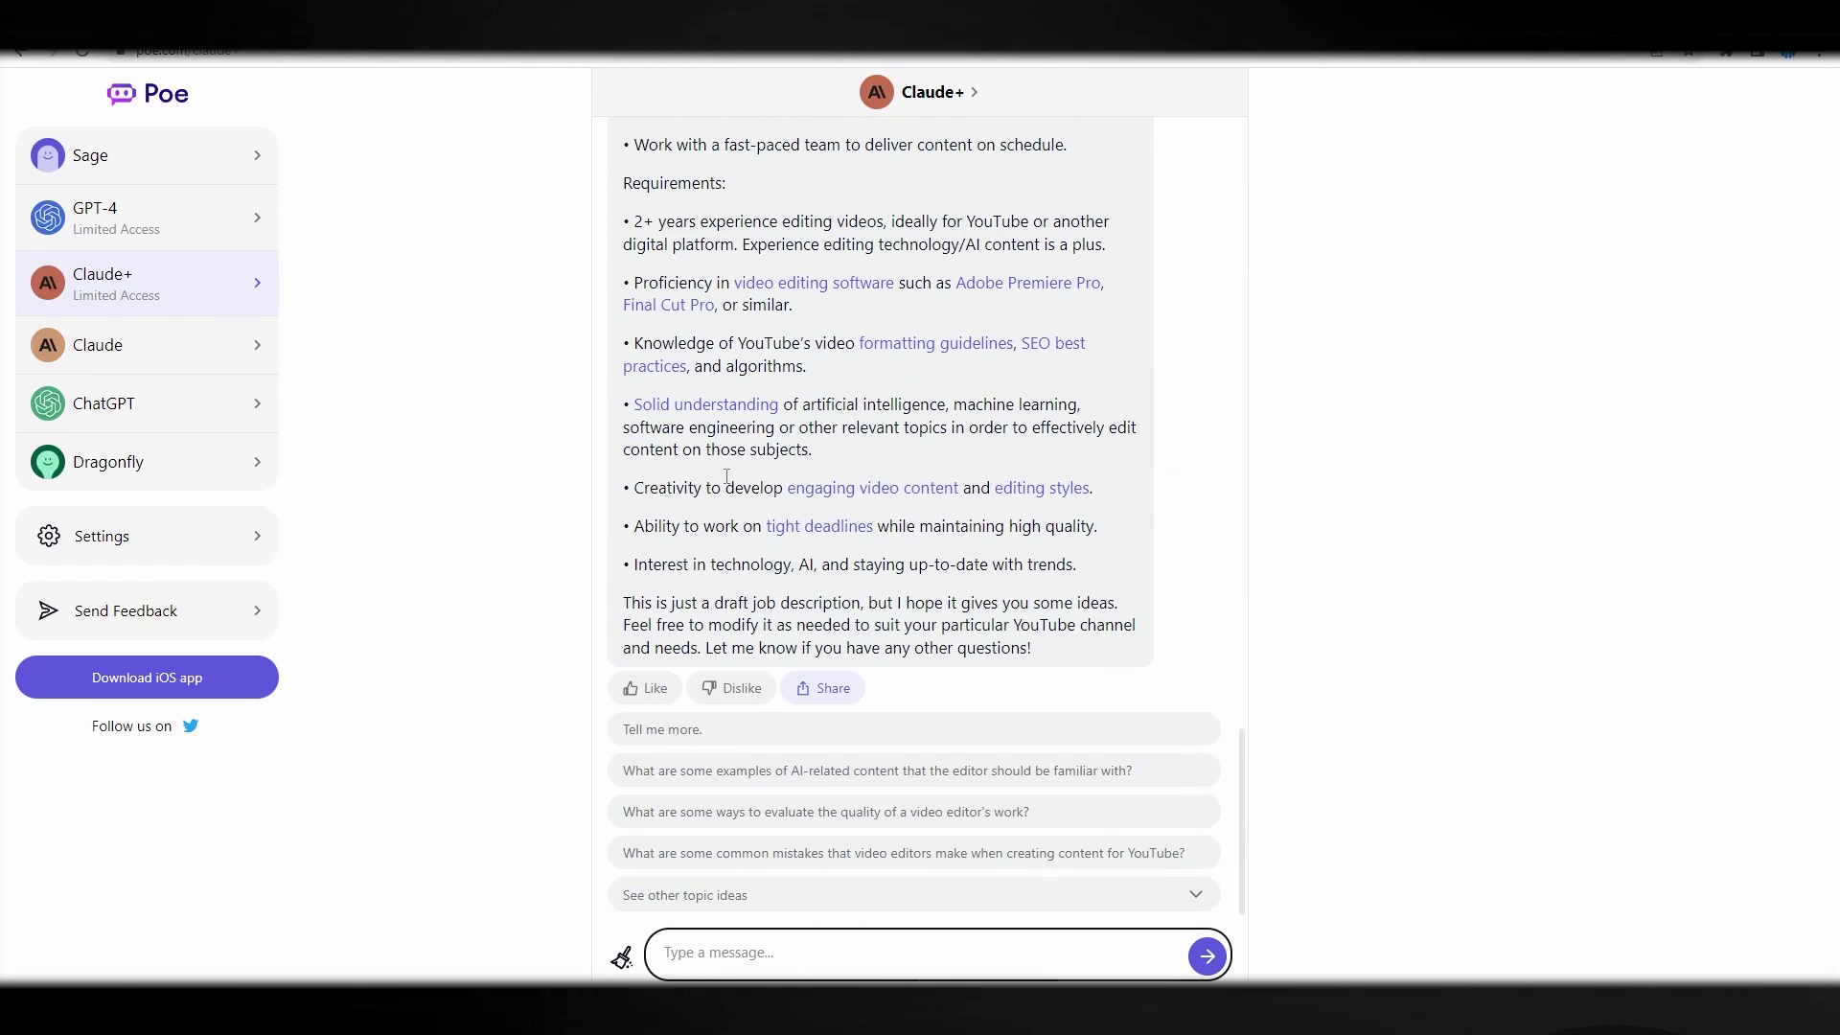
scroll(707, 473, "up", 2)
scroll(635, 390, "up", 3)
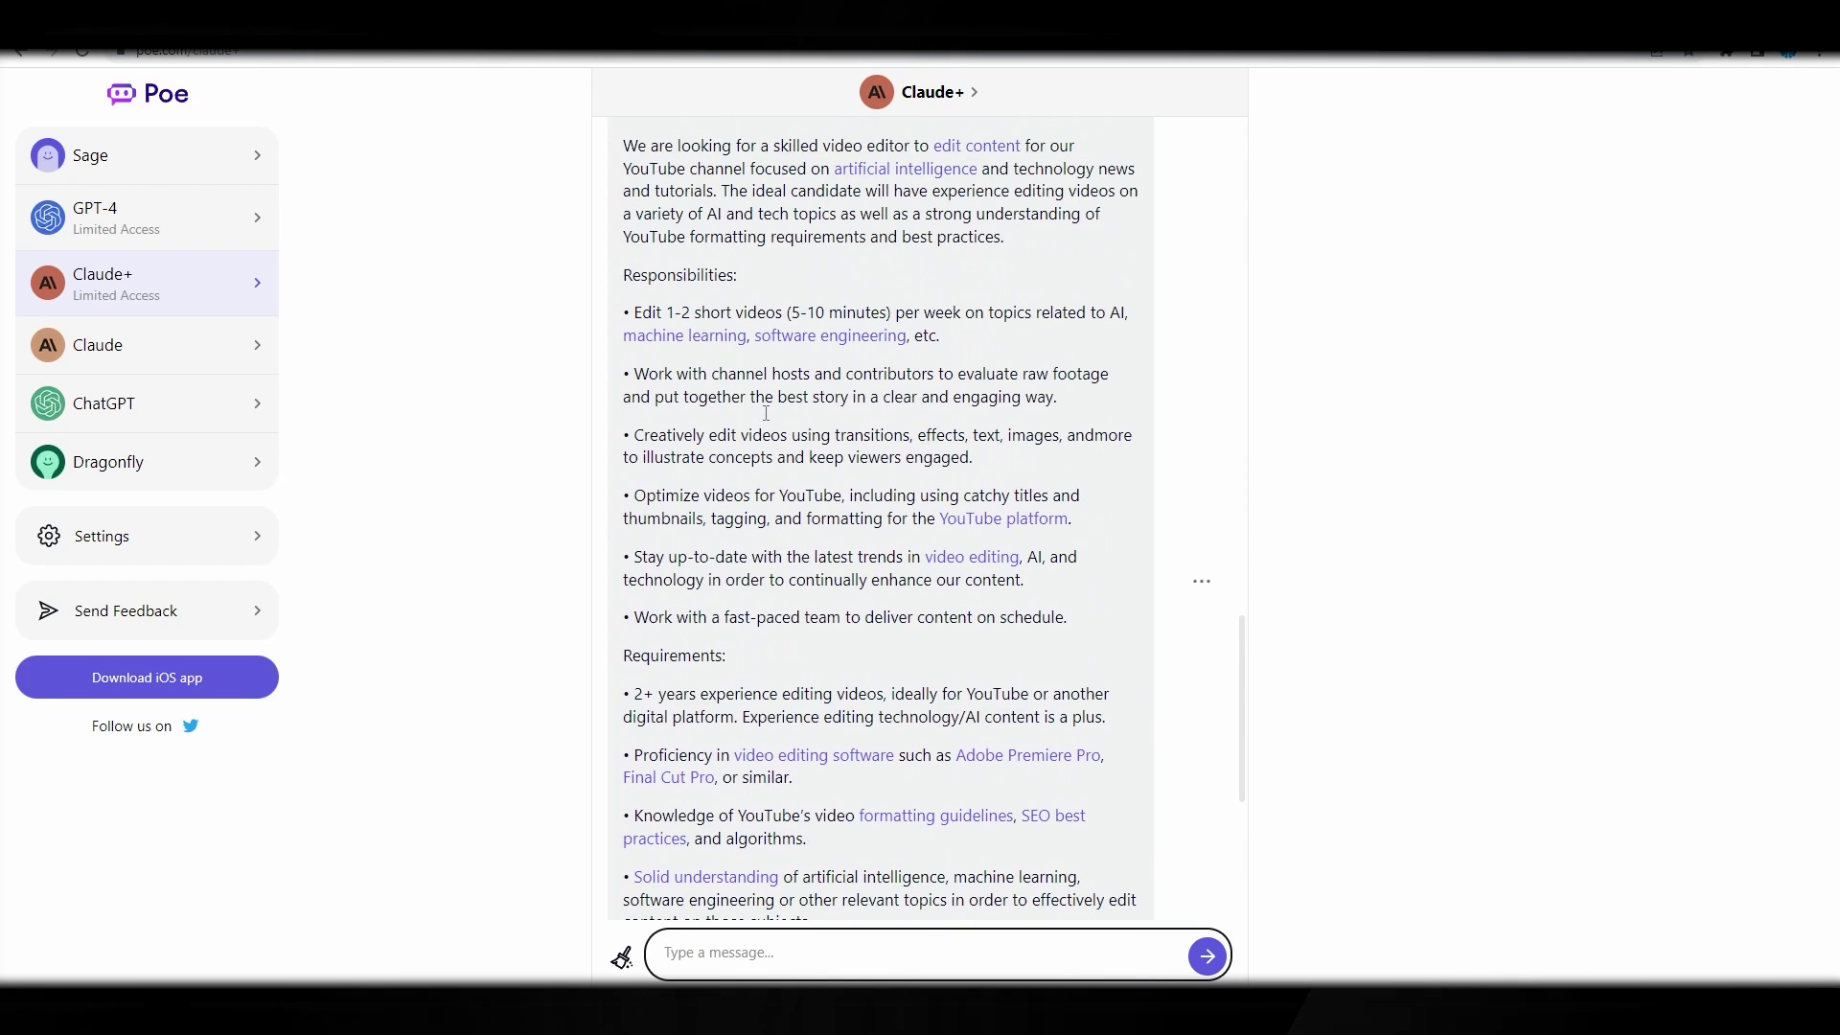
Resend the pasted job-description request to Claude, then return to ChatGPT's job description.
left_click(143, 345)
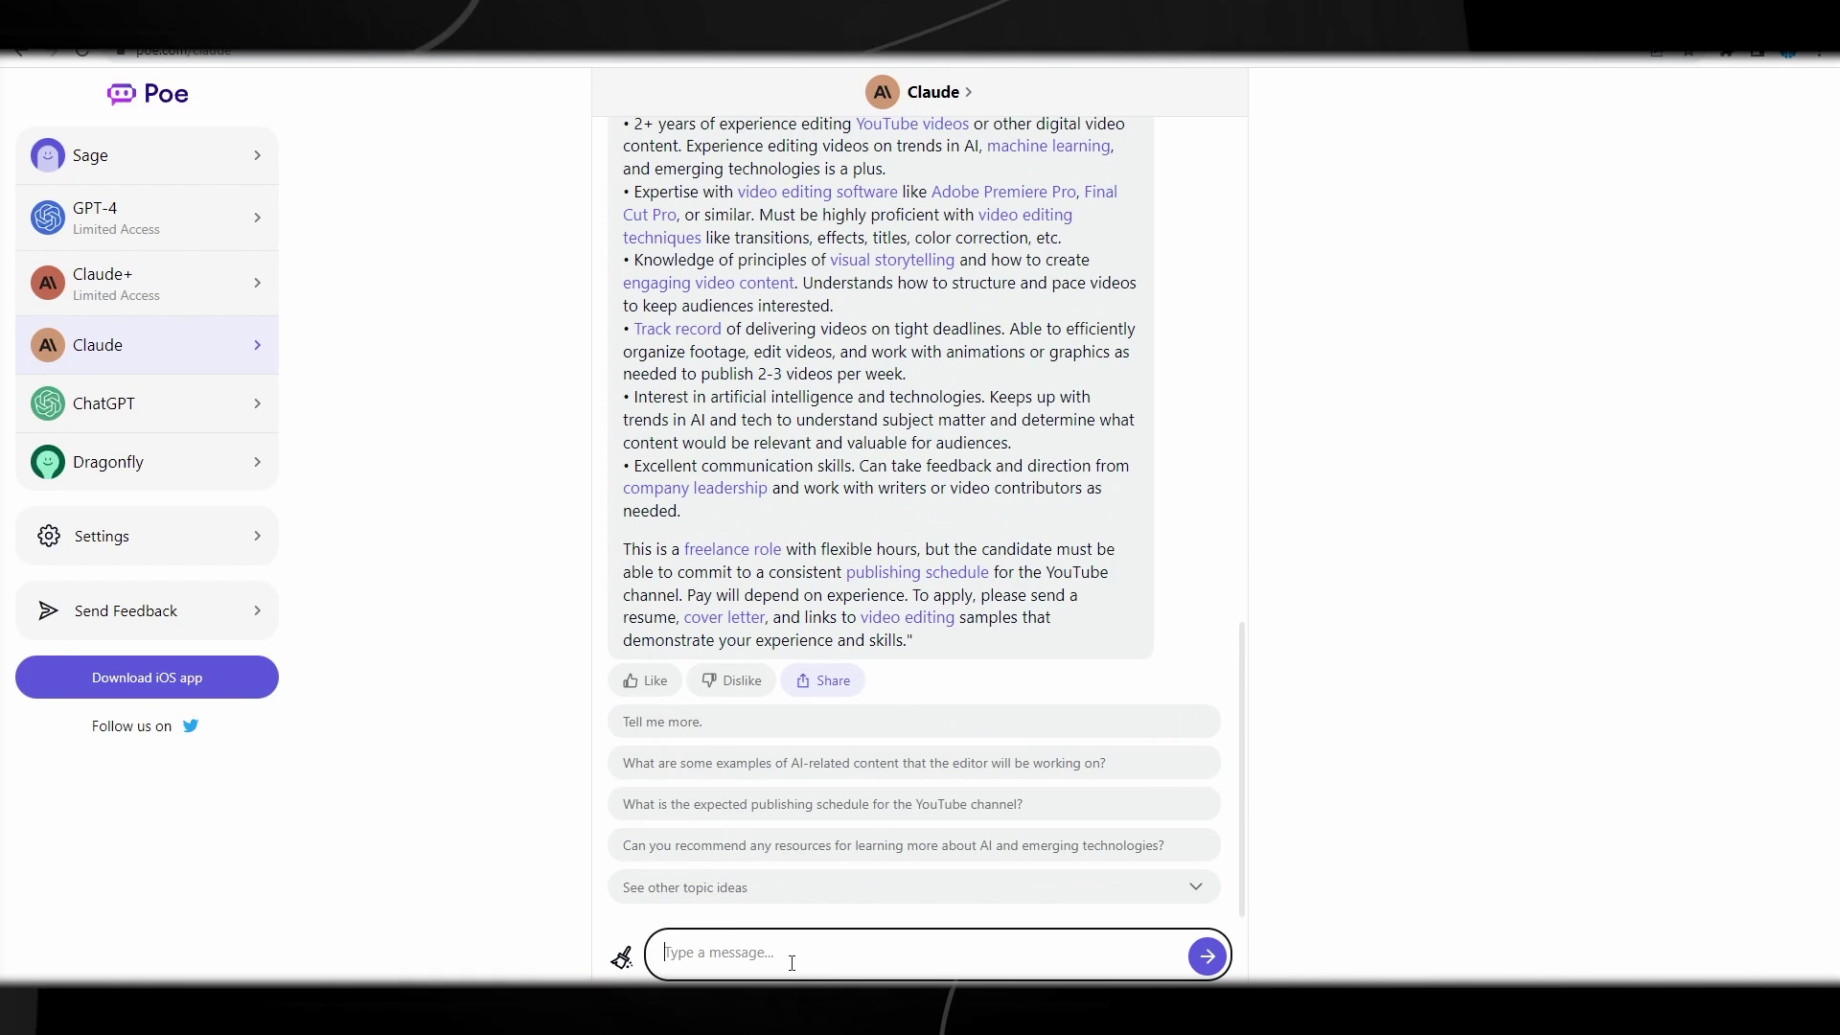
type("Can you write me a job description for a youtube channel video editor with a background in editing ai related content")
key("Return")
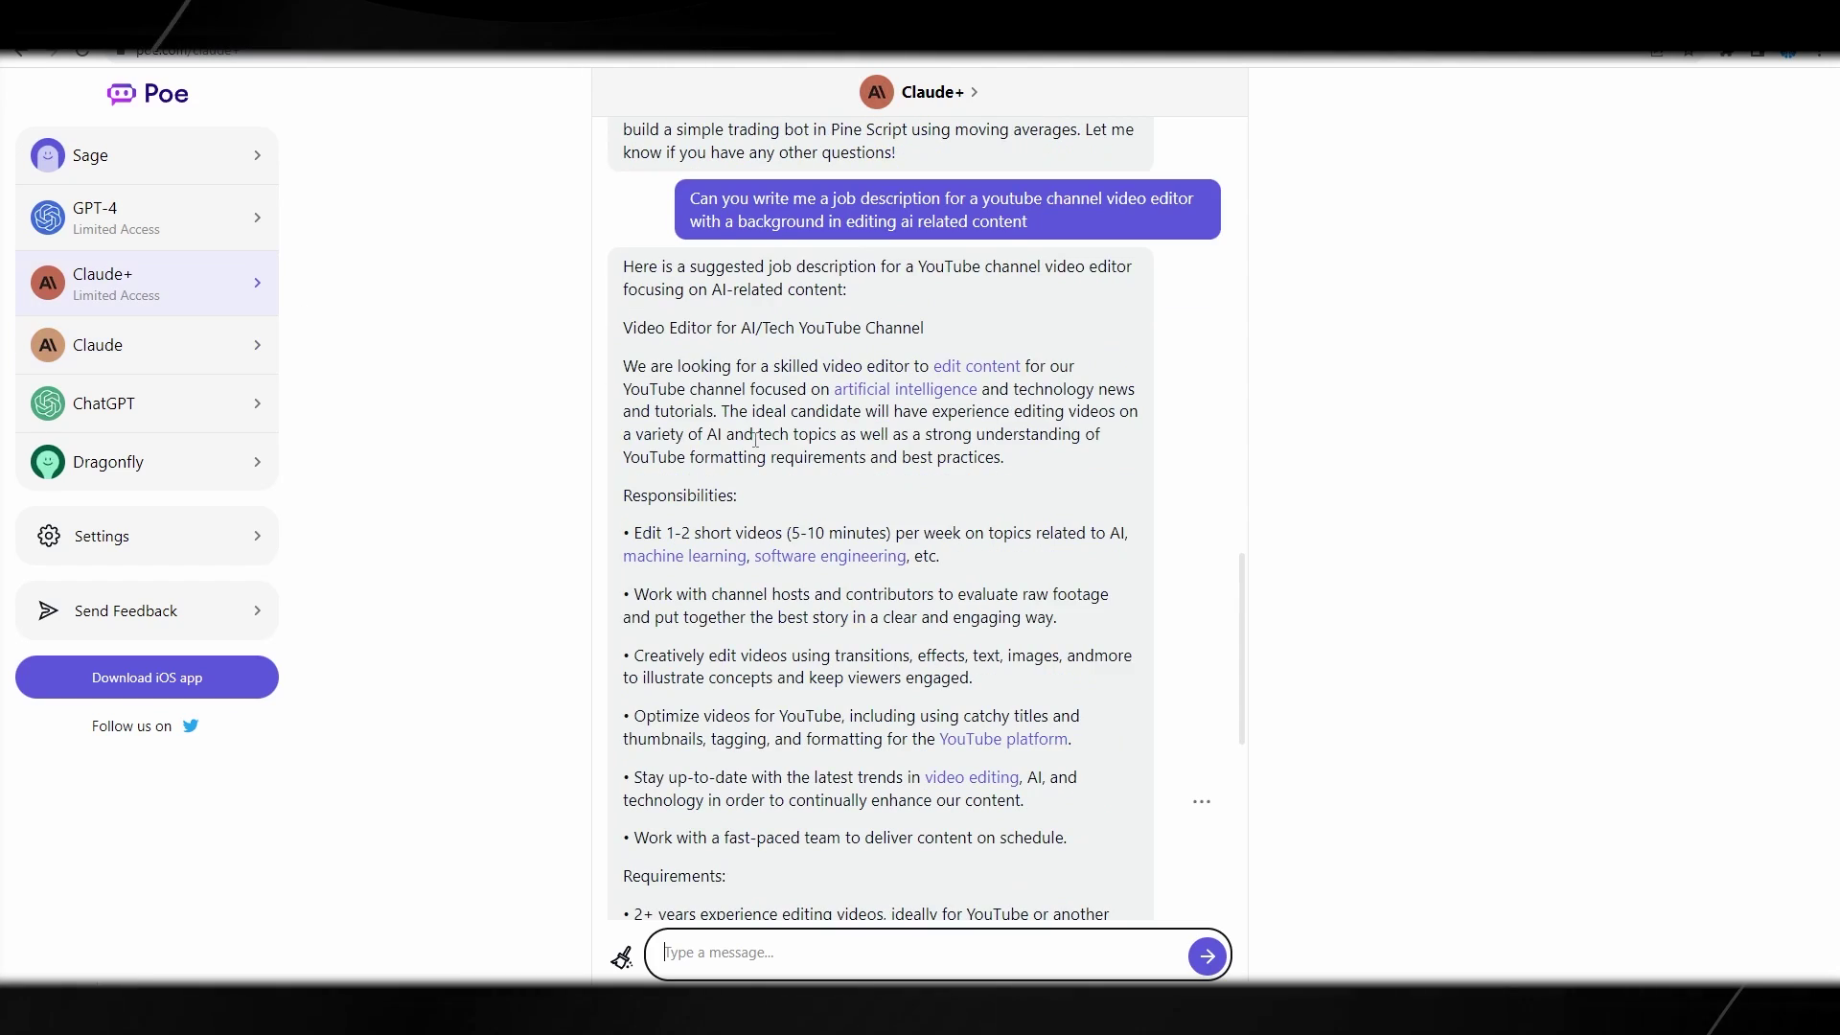
scroll(855, 366, "down", 3)
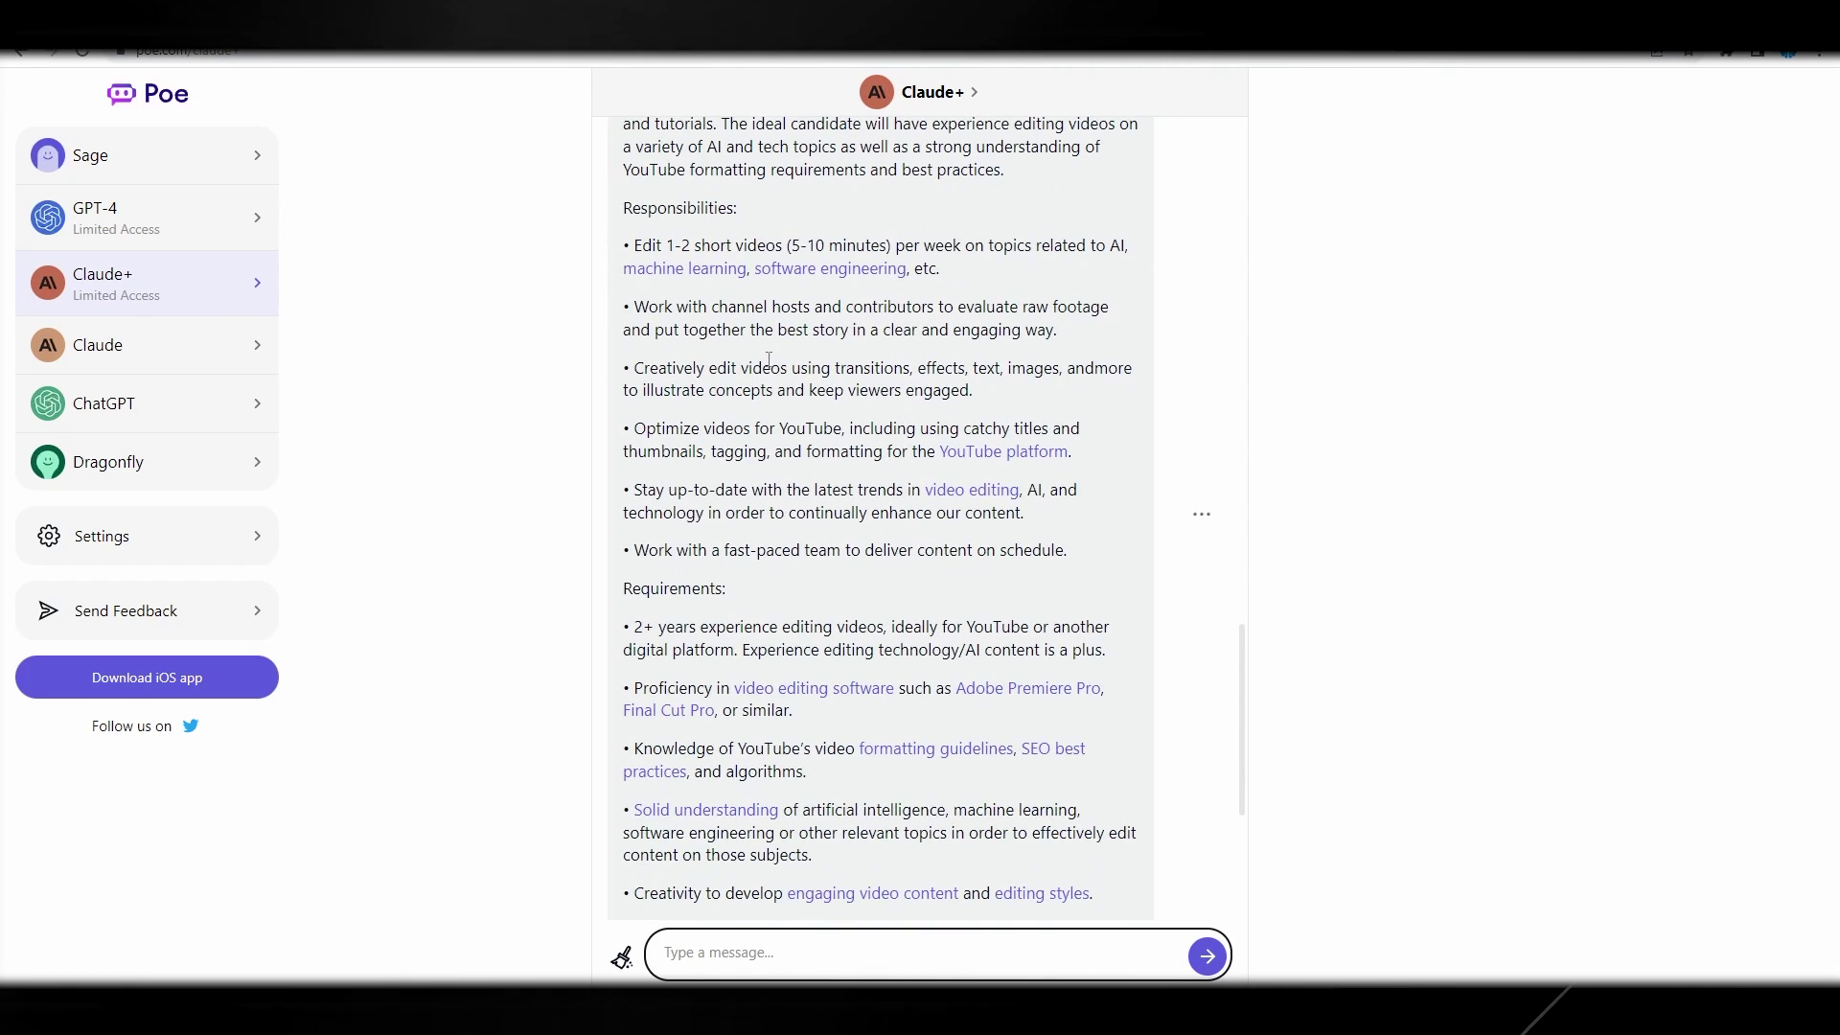
scroll(769, 359, "down", 4)
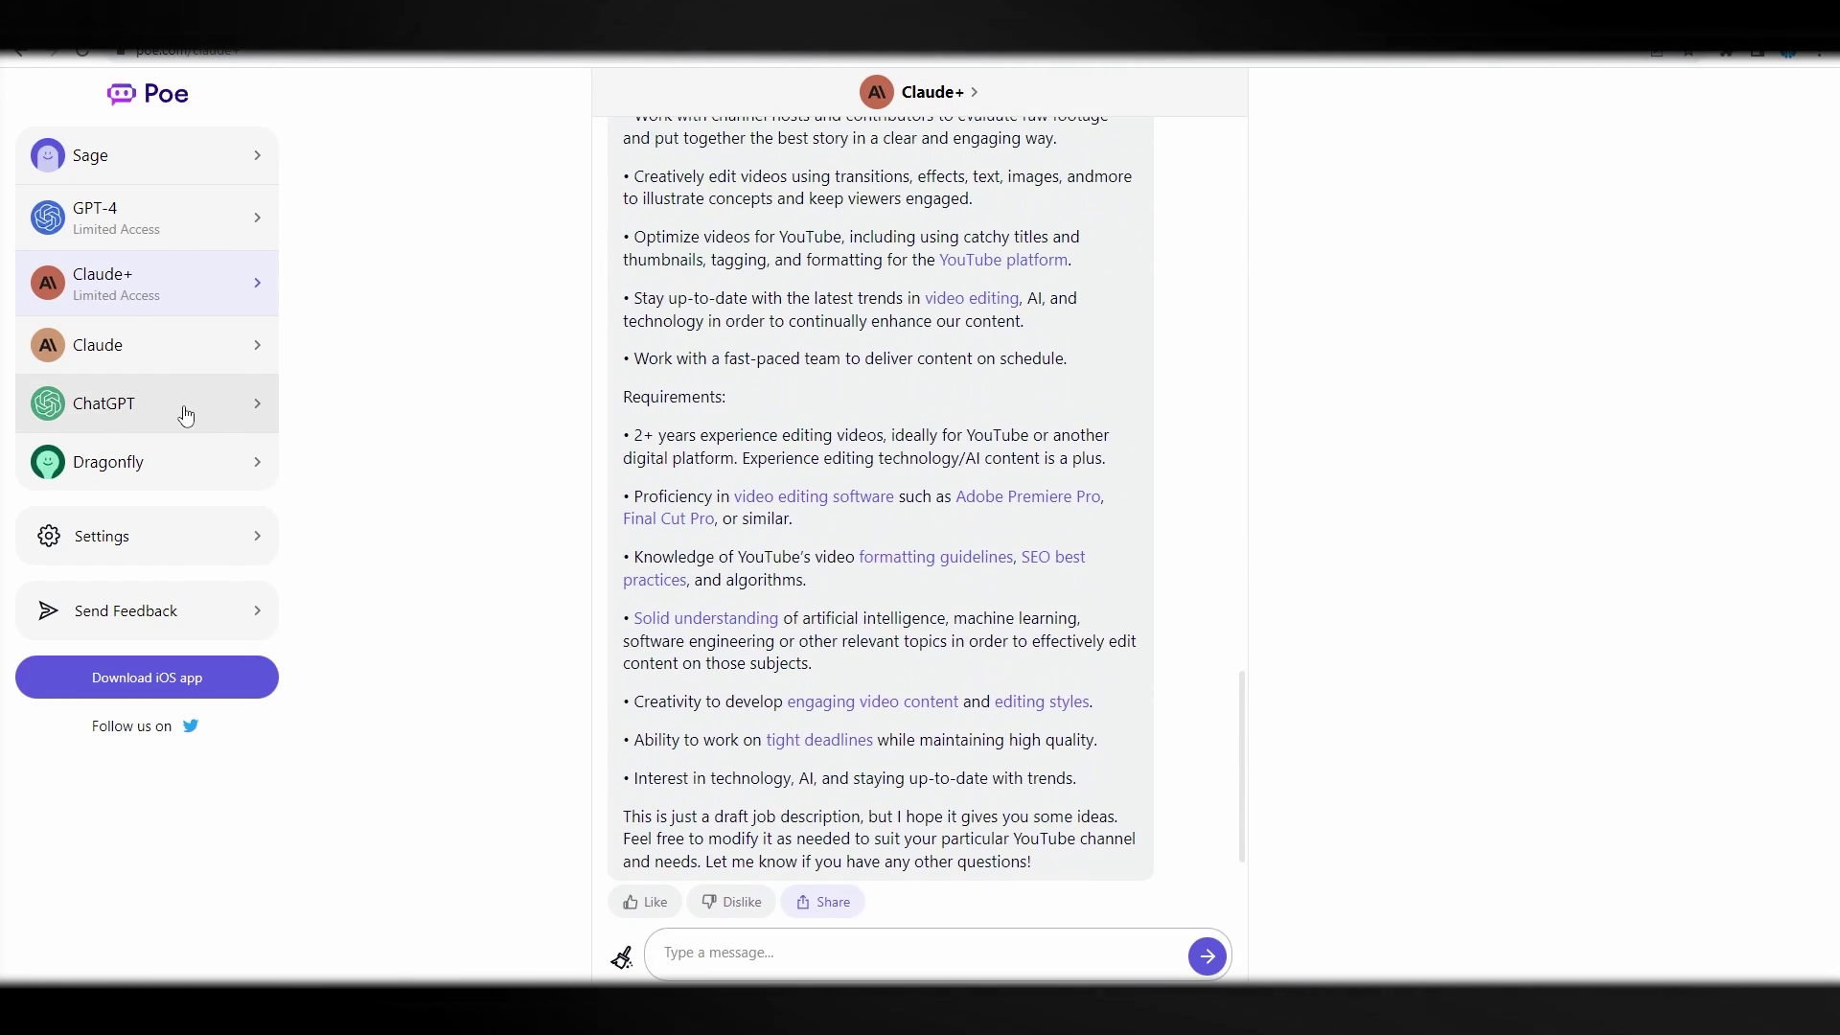
left_click(185, 407)
scroll(950, 445, "up", 3)
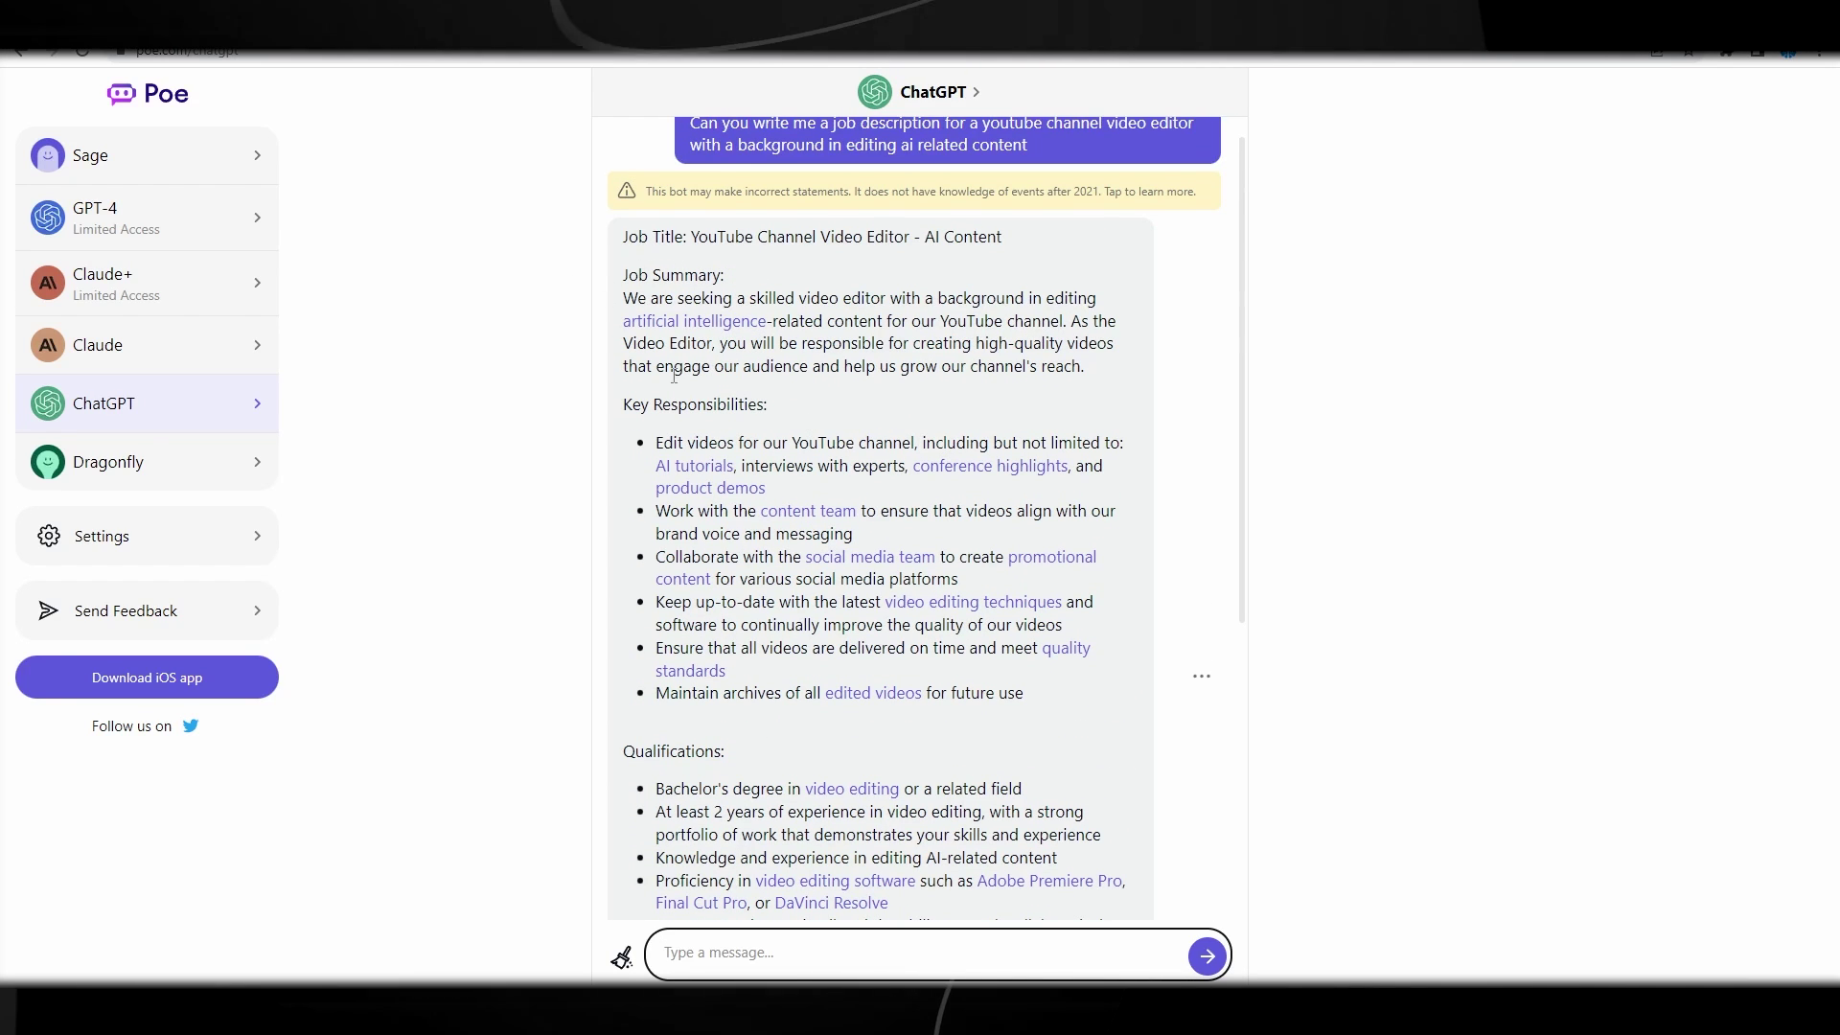
Open Claude's new draft job description and highlight its 3+ years experience requirement.
left_click(143, 353)
scroll(810, 492, "down", 10)
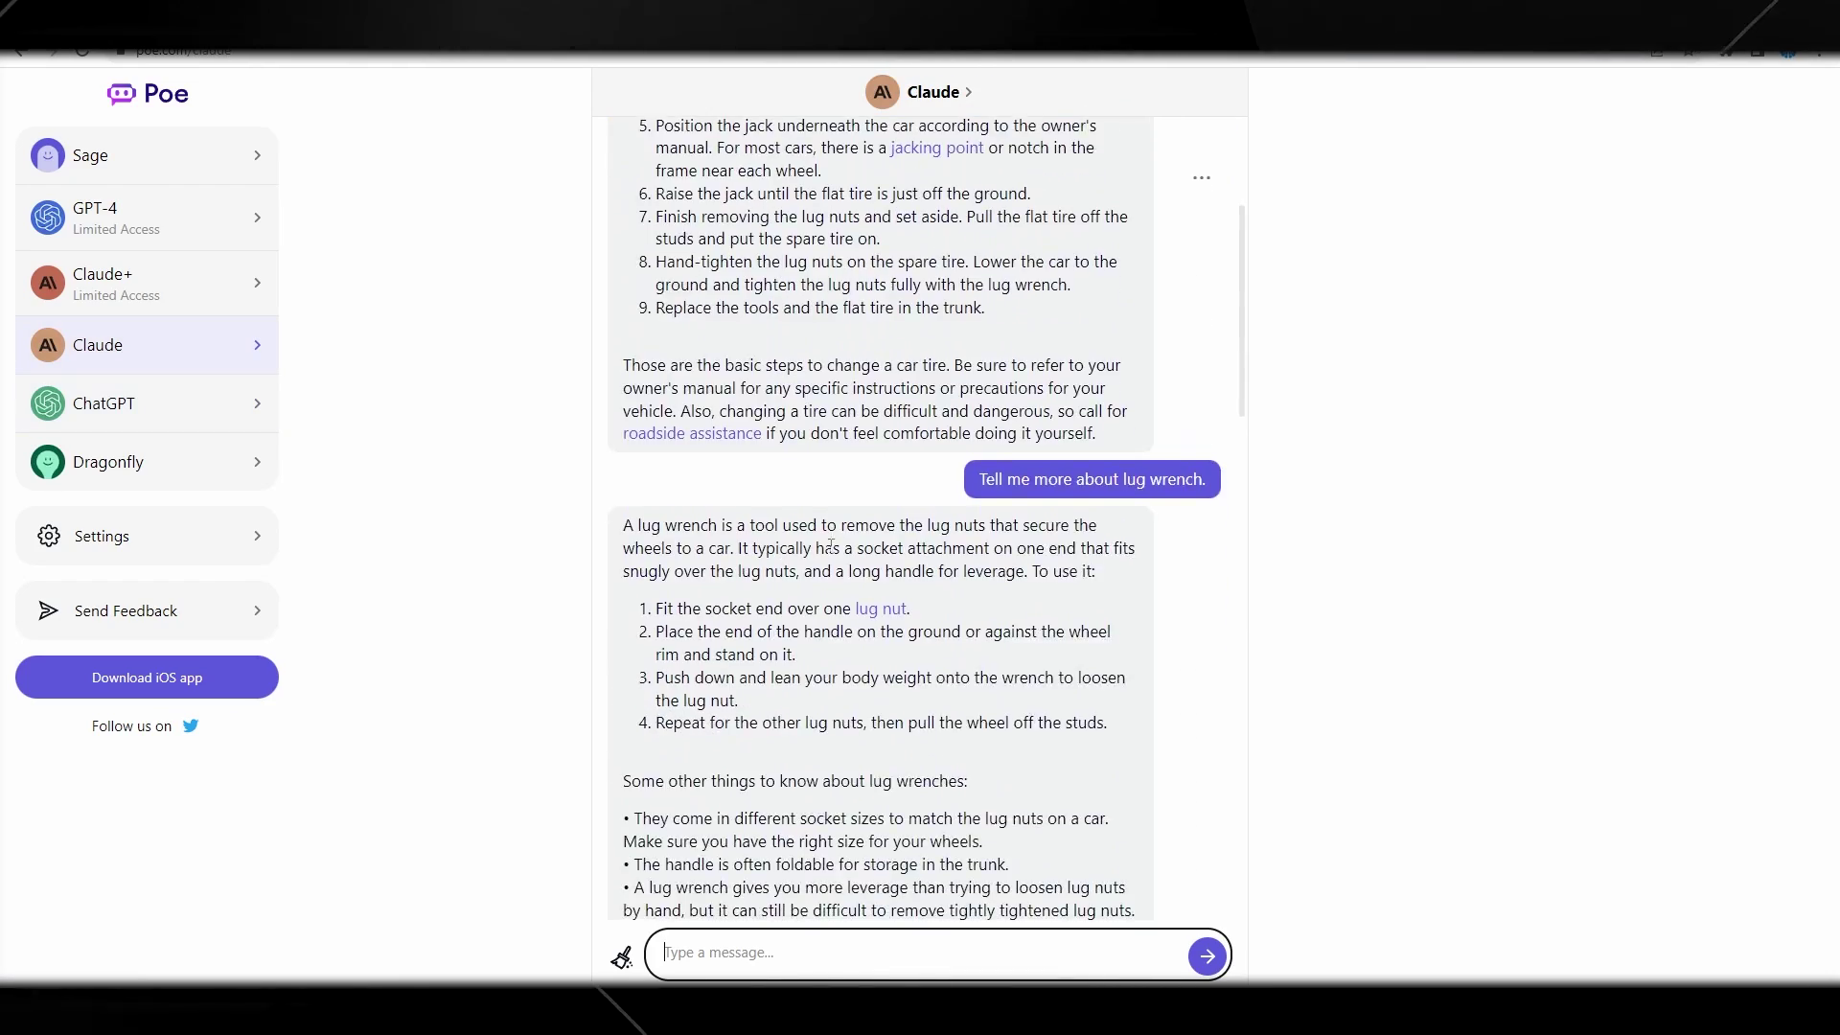
scroll(828, 610, "down", 5)
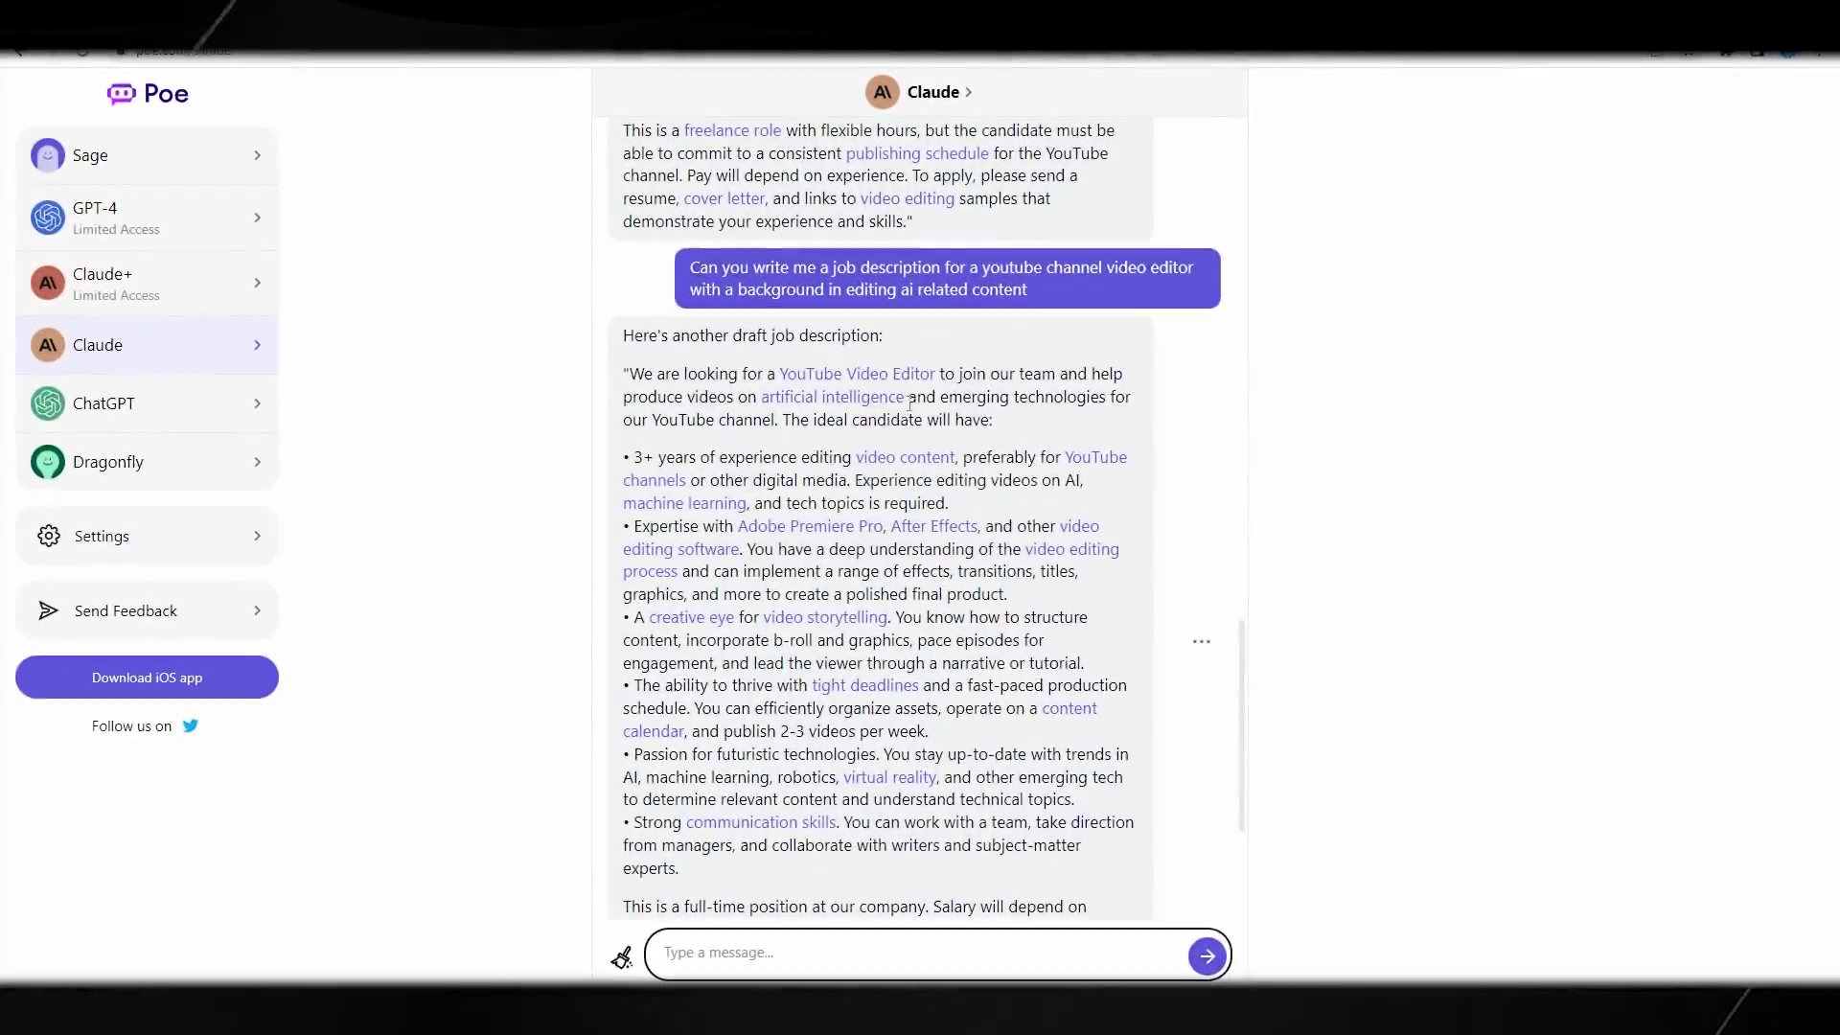
scroll(877, 510, "down", 1)
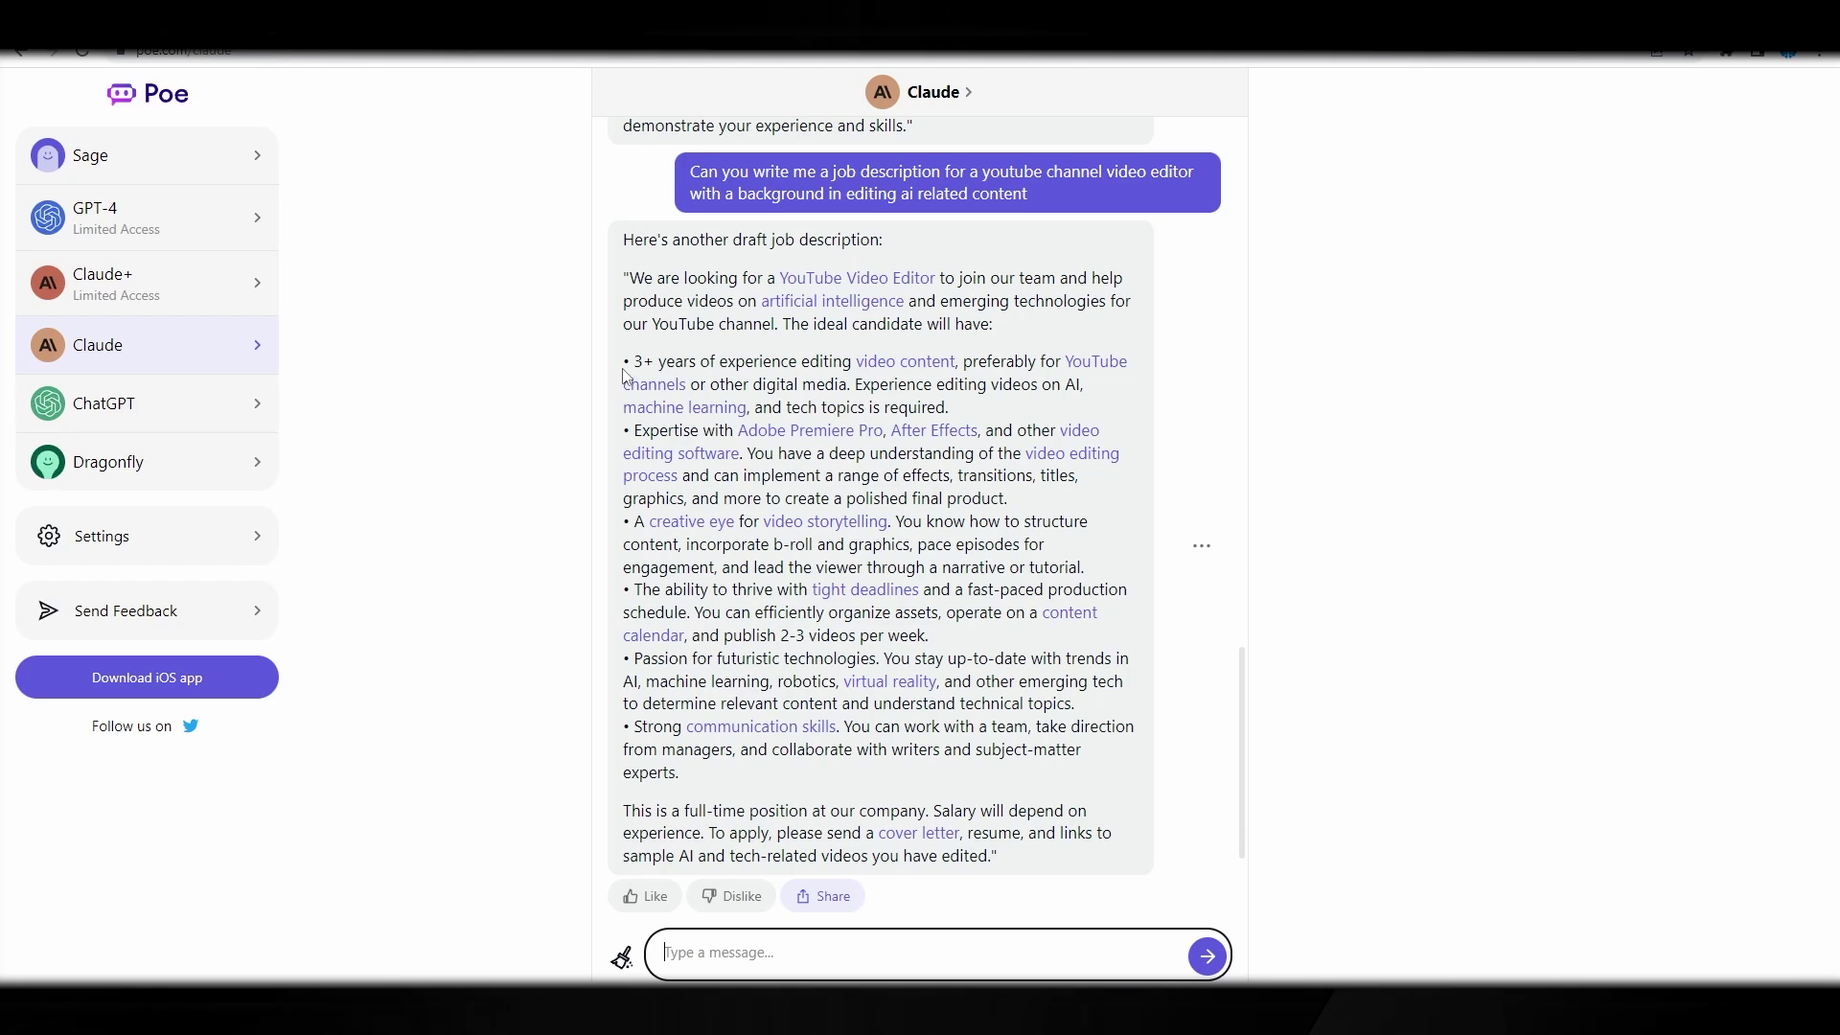
left_click_drag(633, 362, 821, 362)
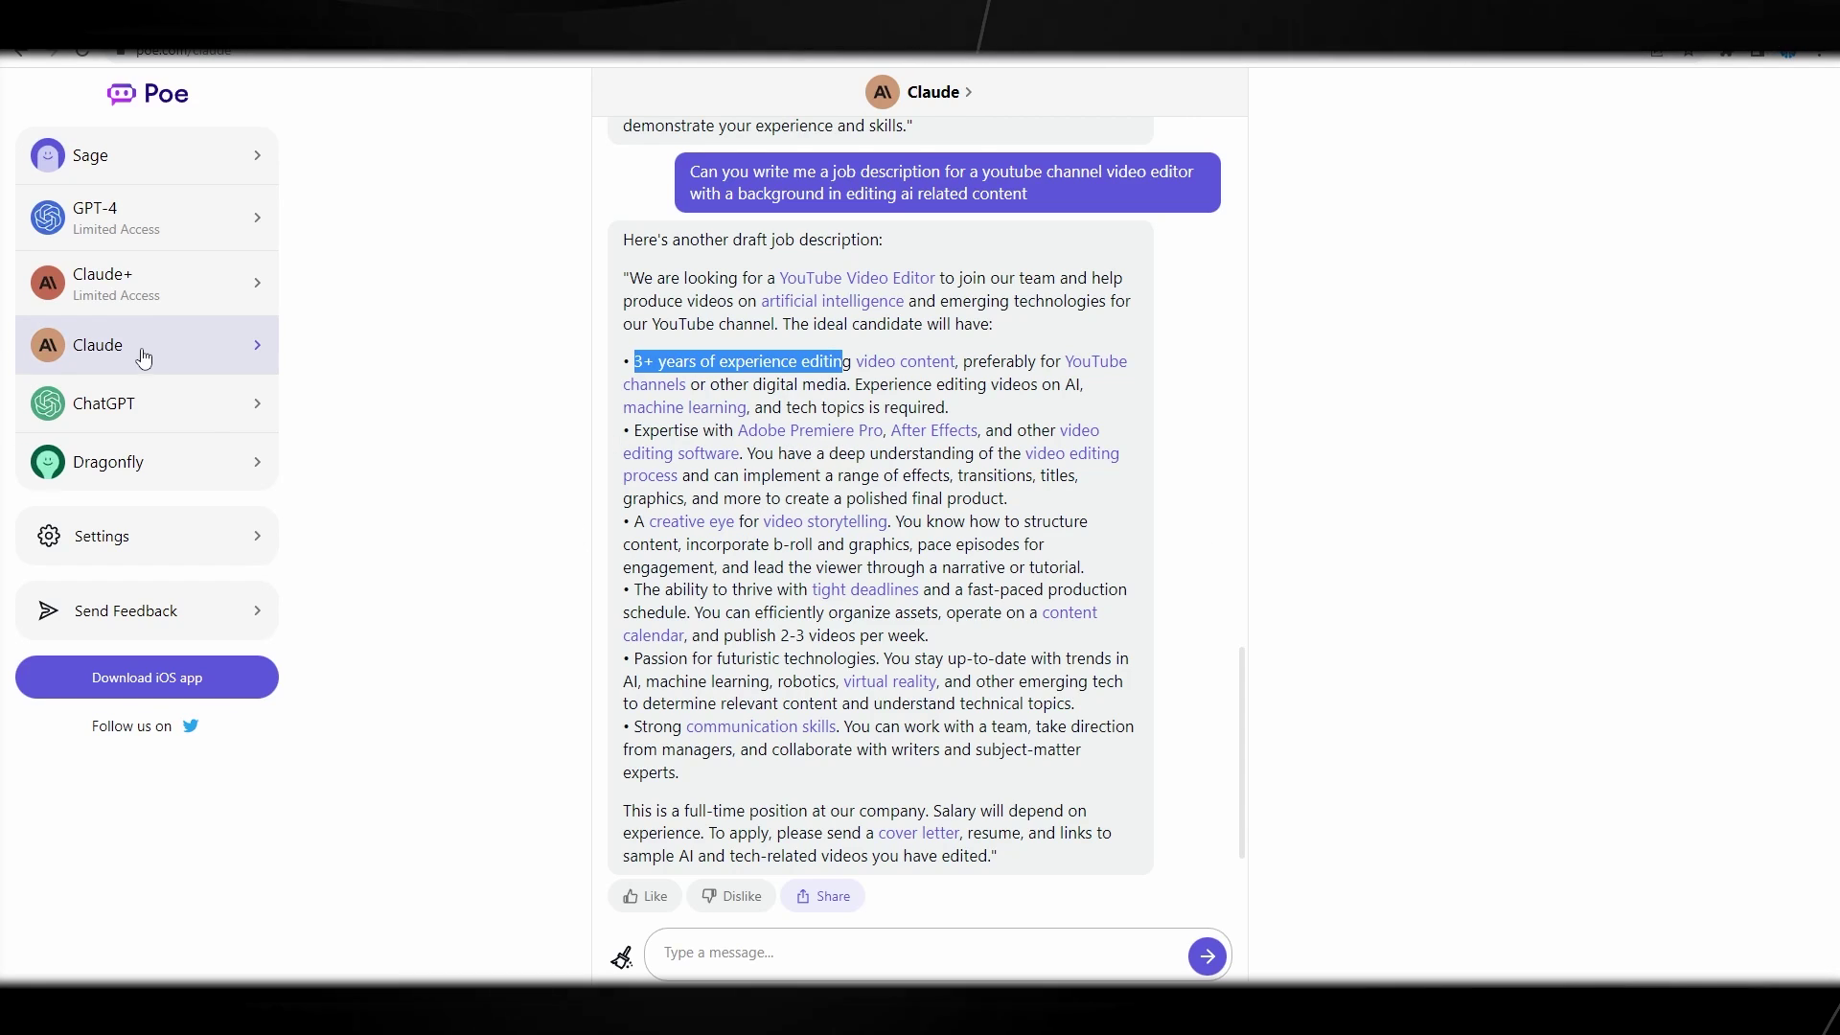
Switch back to Claude+ and scroll through its job-description reply.
left_click(191, 284)
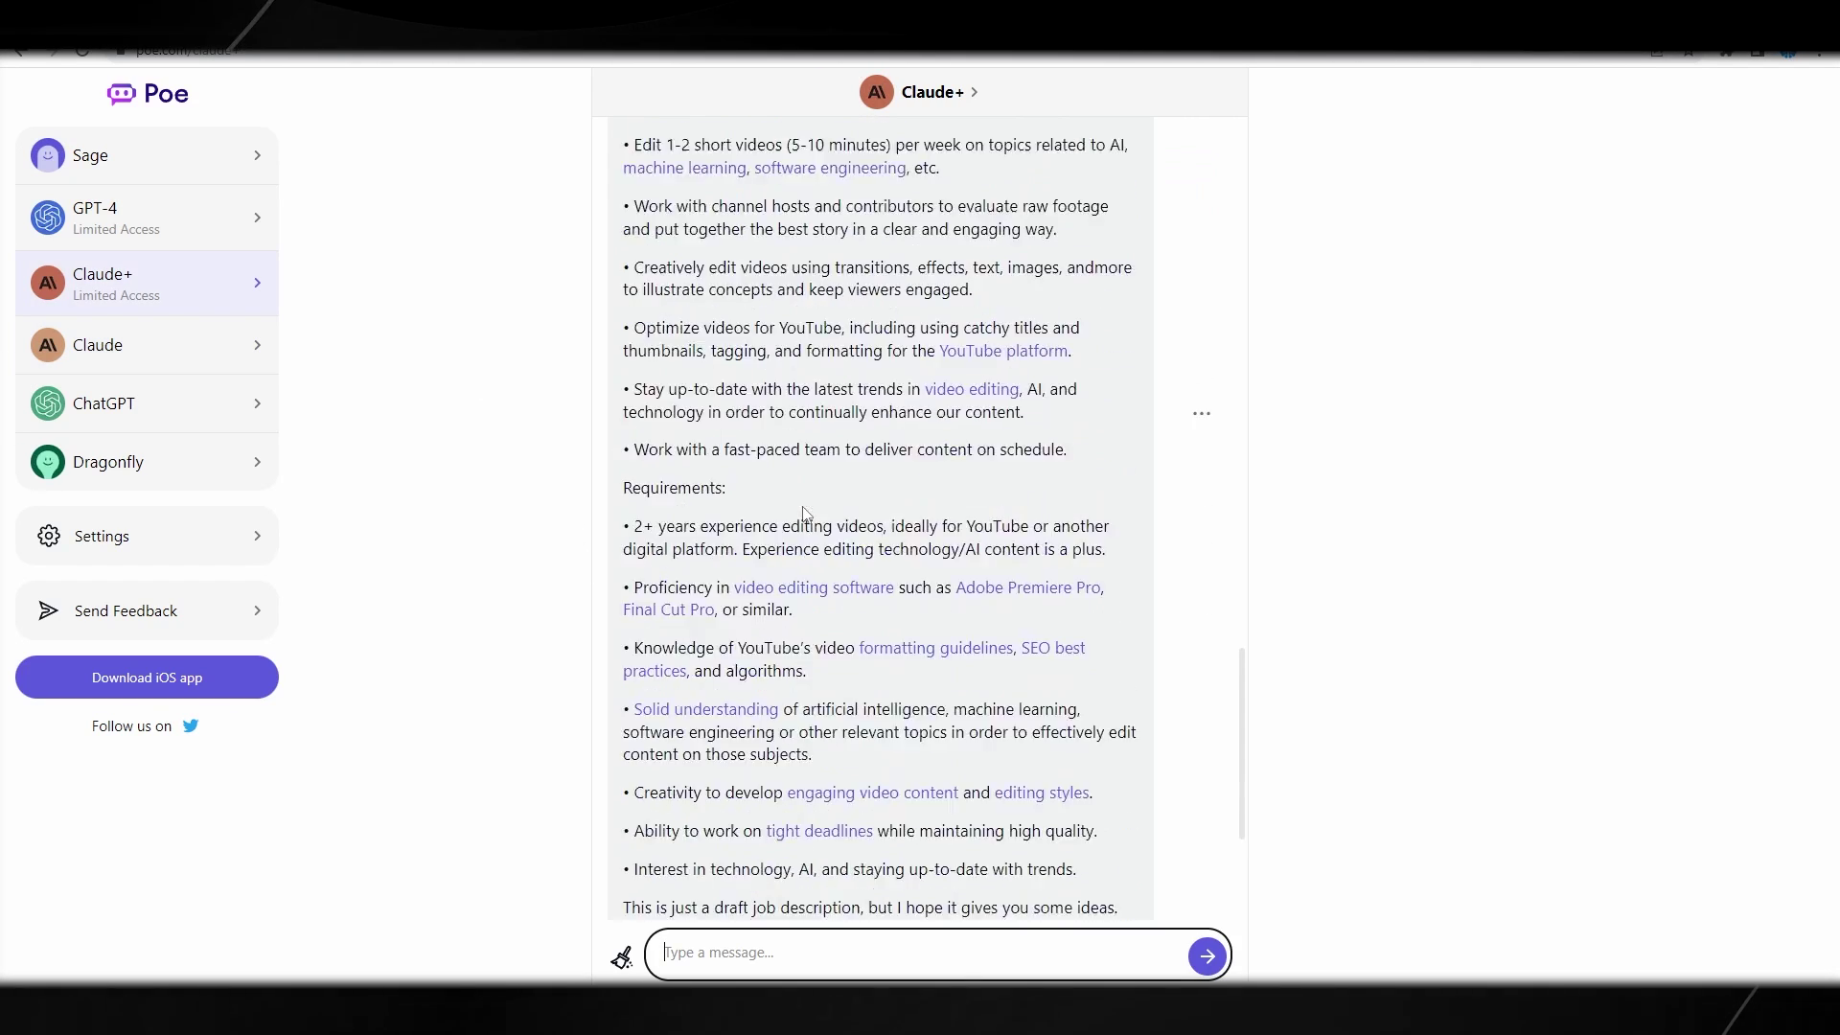
scroll(733, 444, "up", 4)
scroll(756, 422, "down", 6)
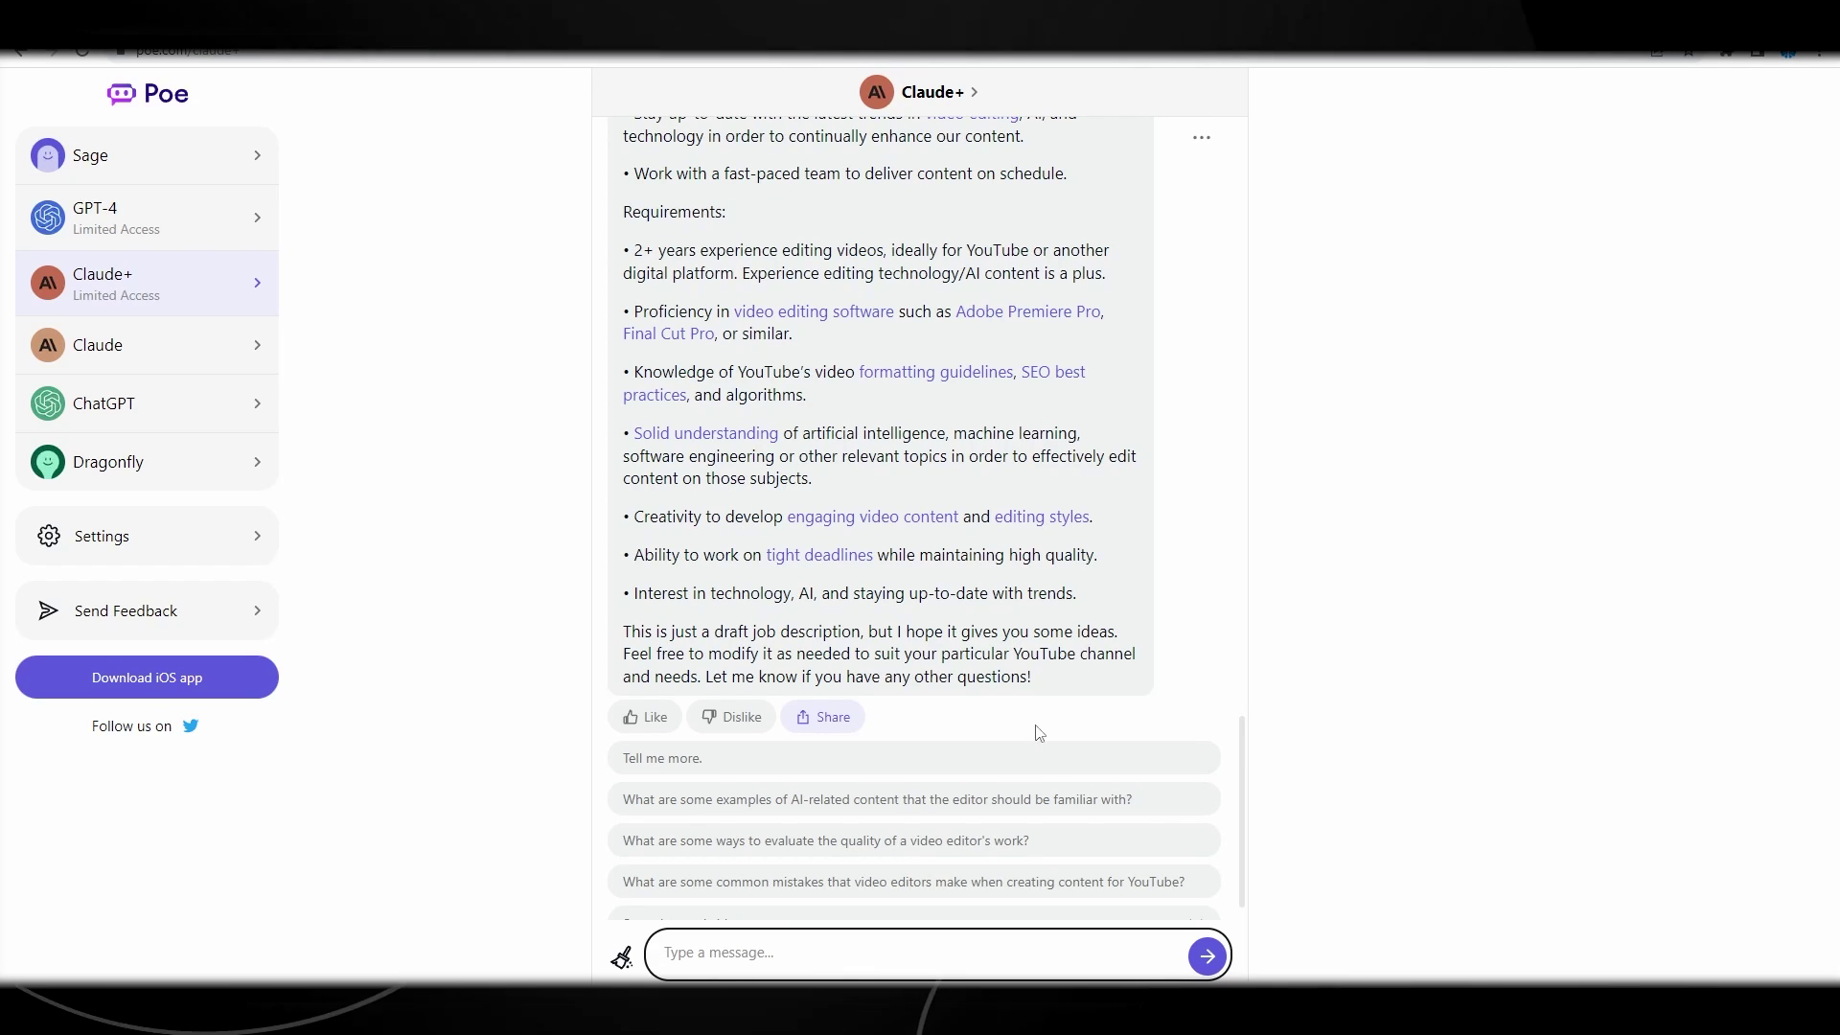
scroll(814, 462, "up", 7)
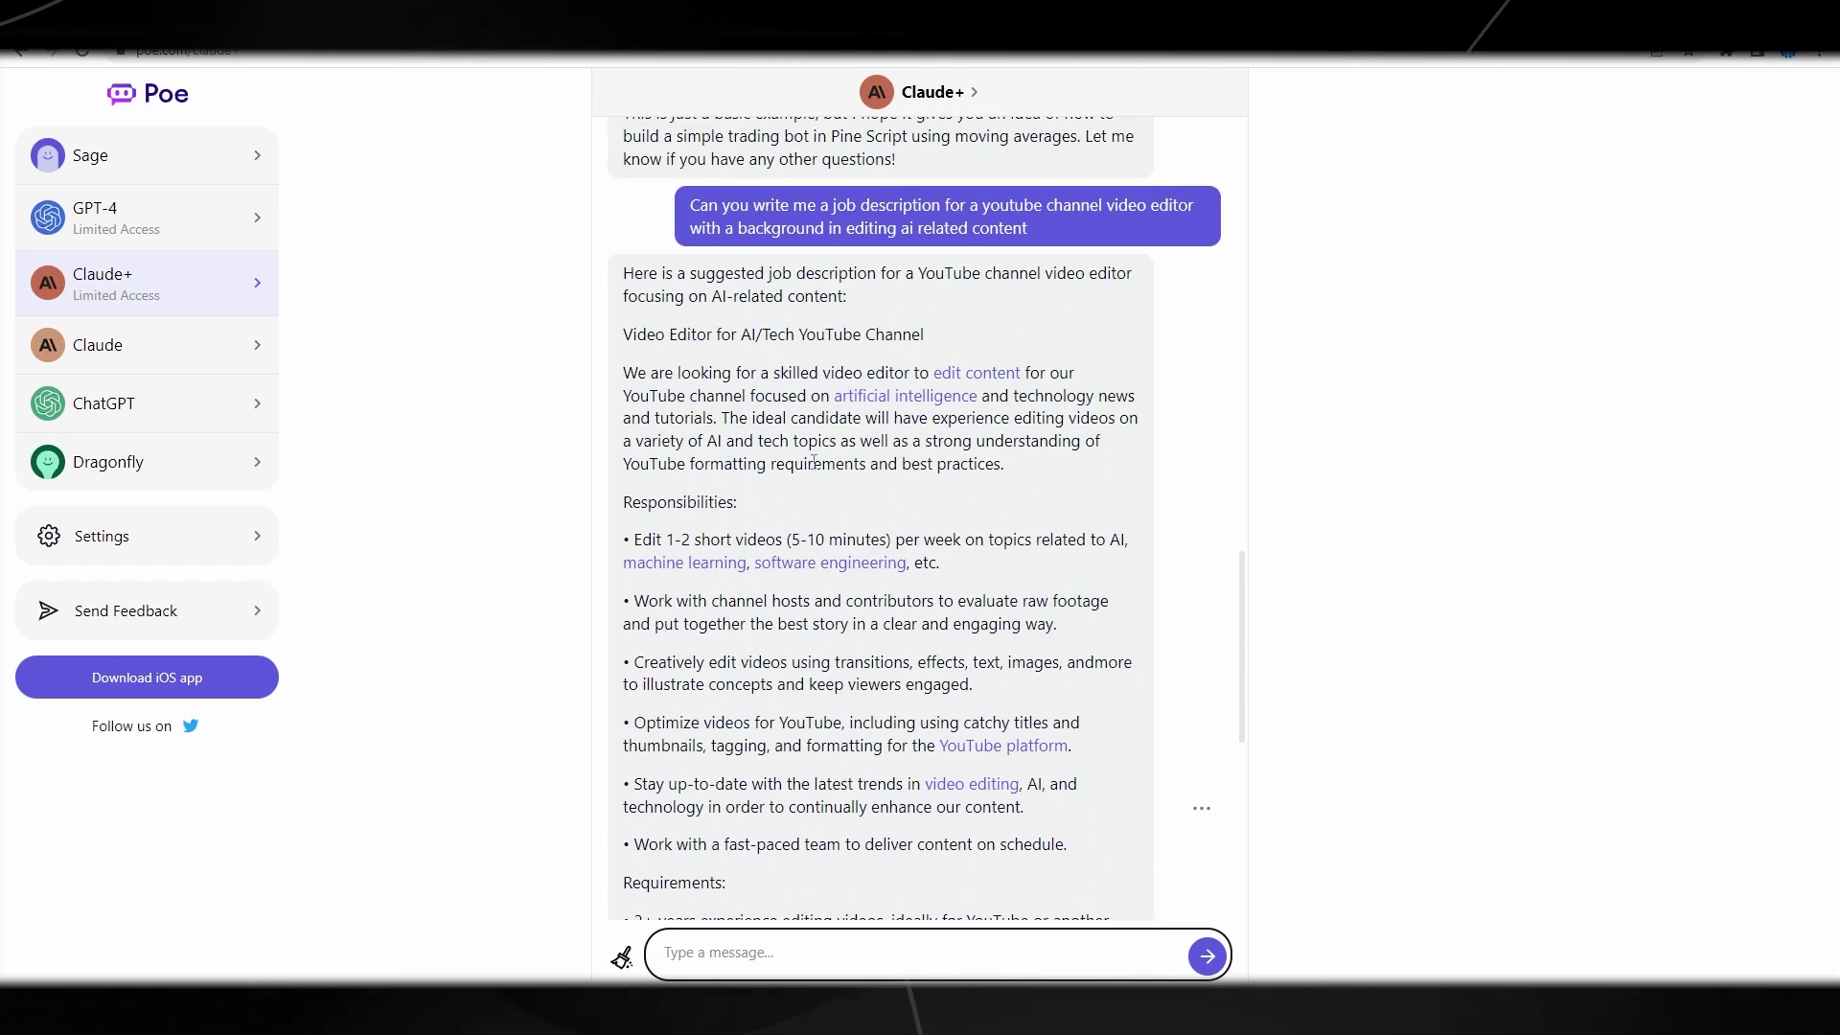
scroll(882, 383, "up", 2)
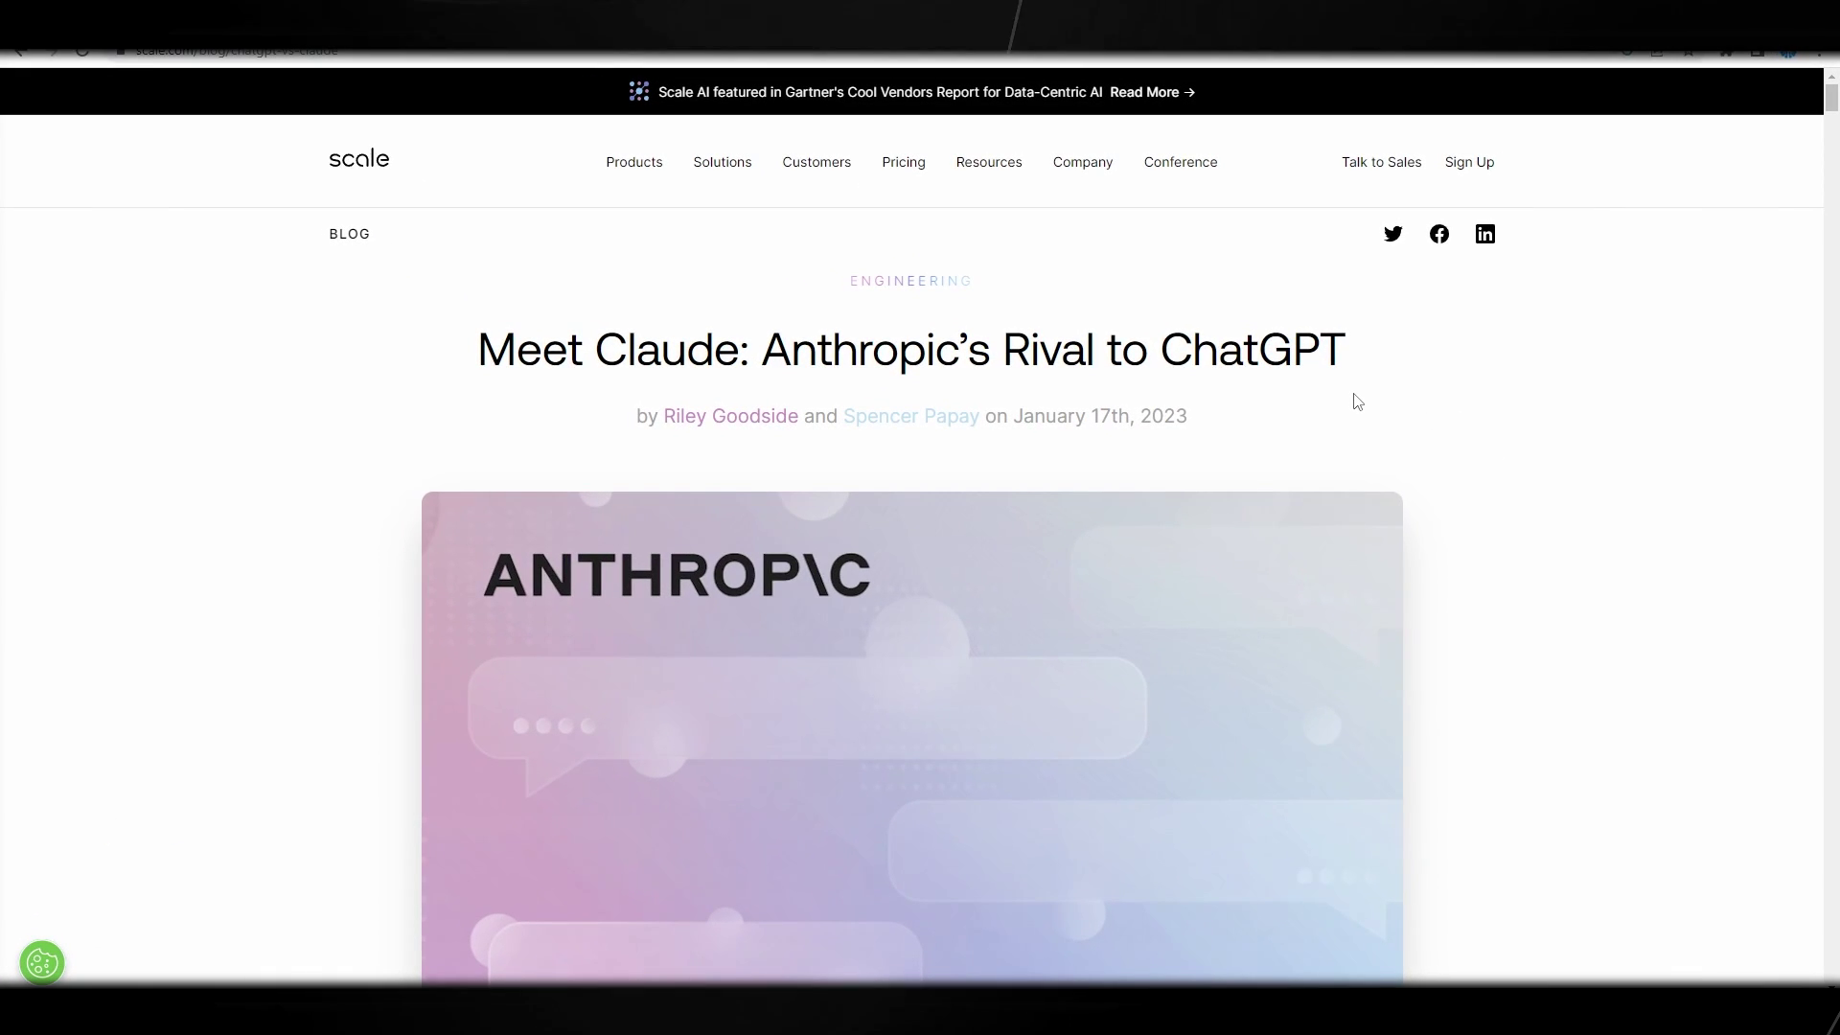
Scroll down the article and highlight the sentence introducing the first comparison.
scroll(1358, 401, "down", 10)
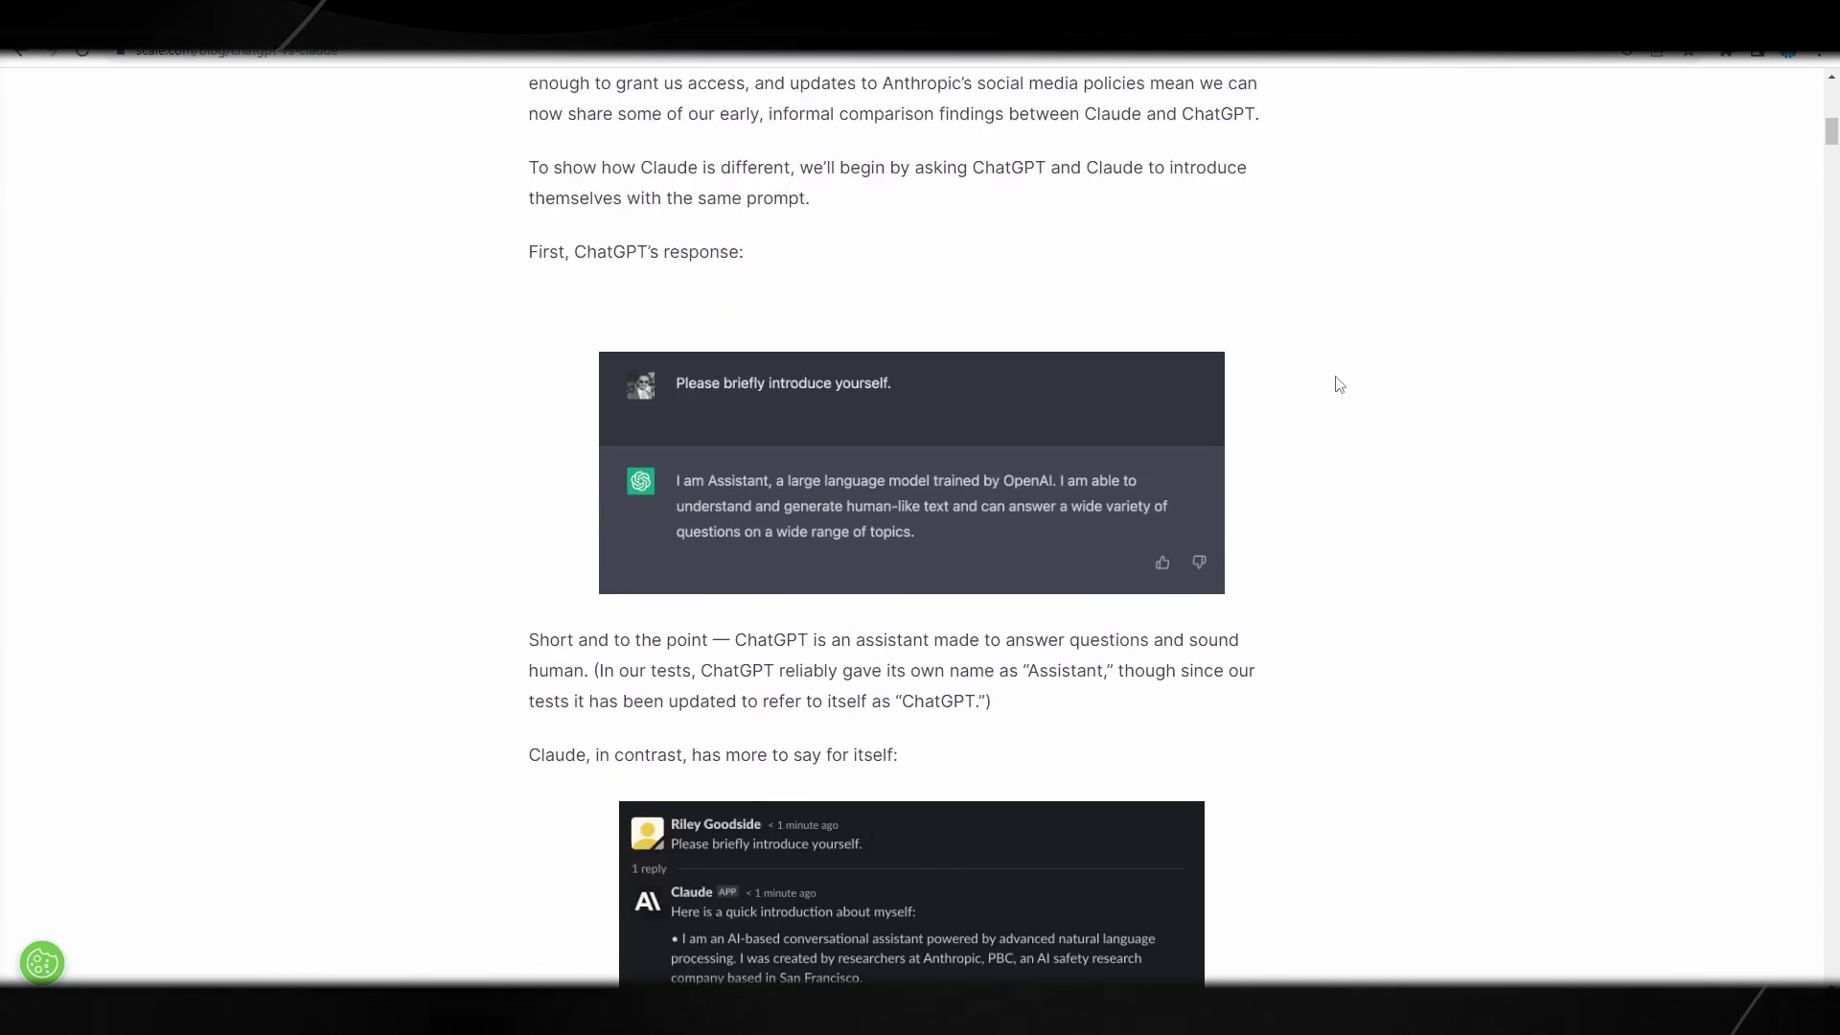
scroll(1323, 392, "down", 10)
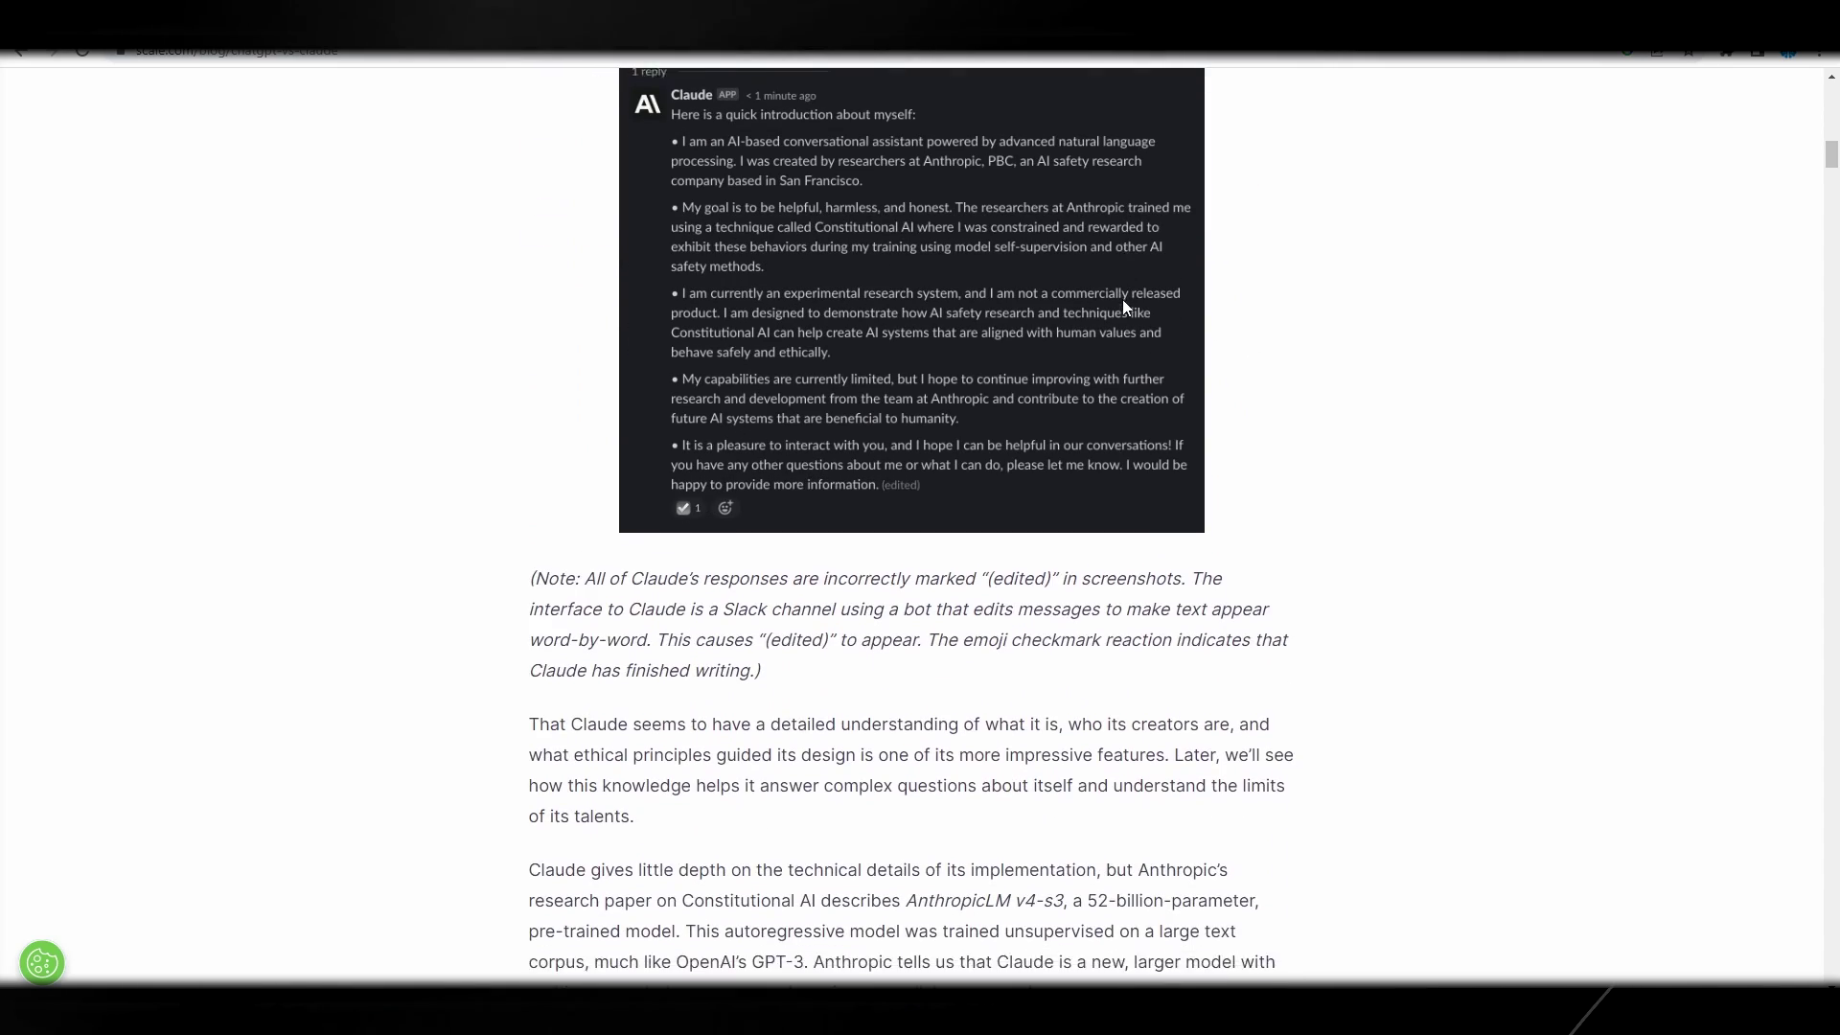
scroll(1123, 362, "down", 15)
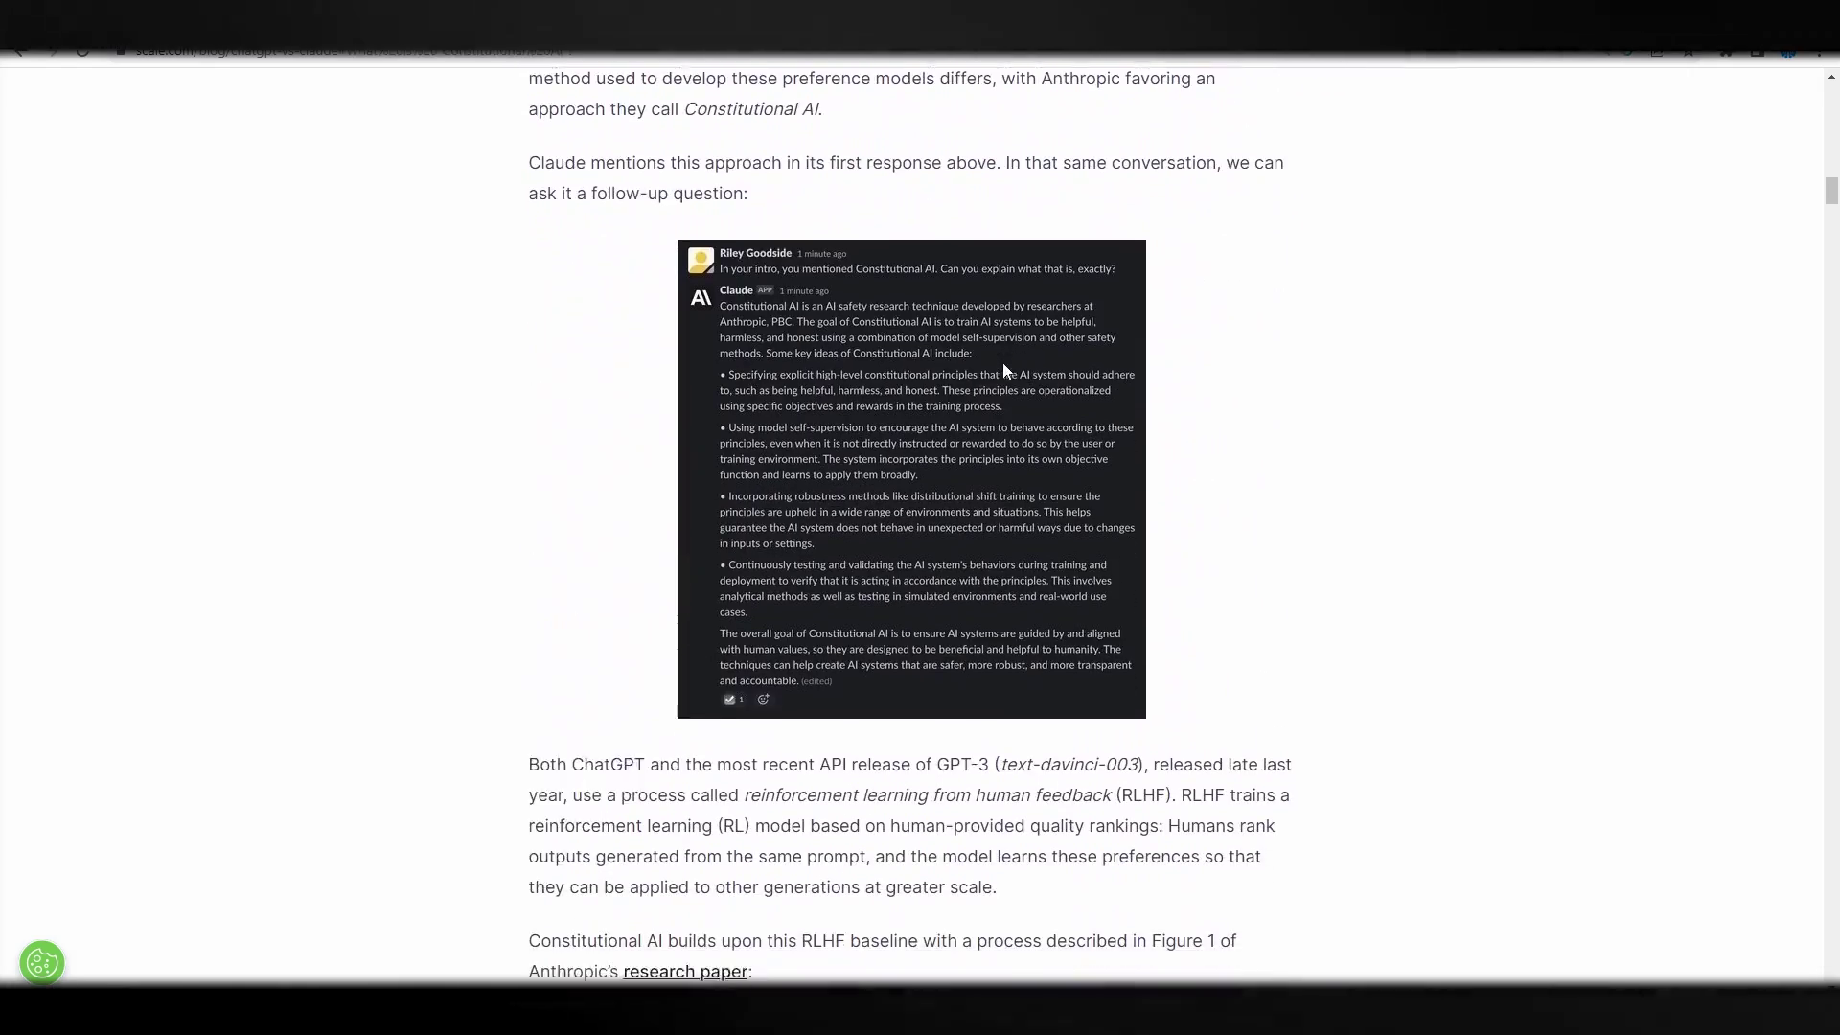
scroll(1007, 377, "down", 20)
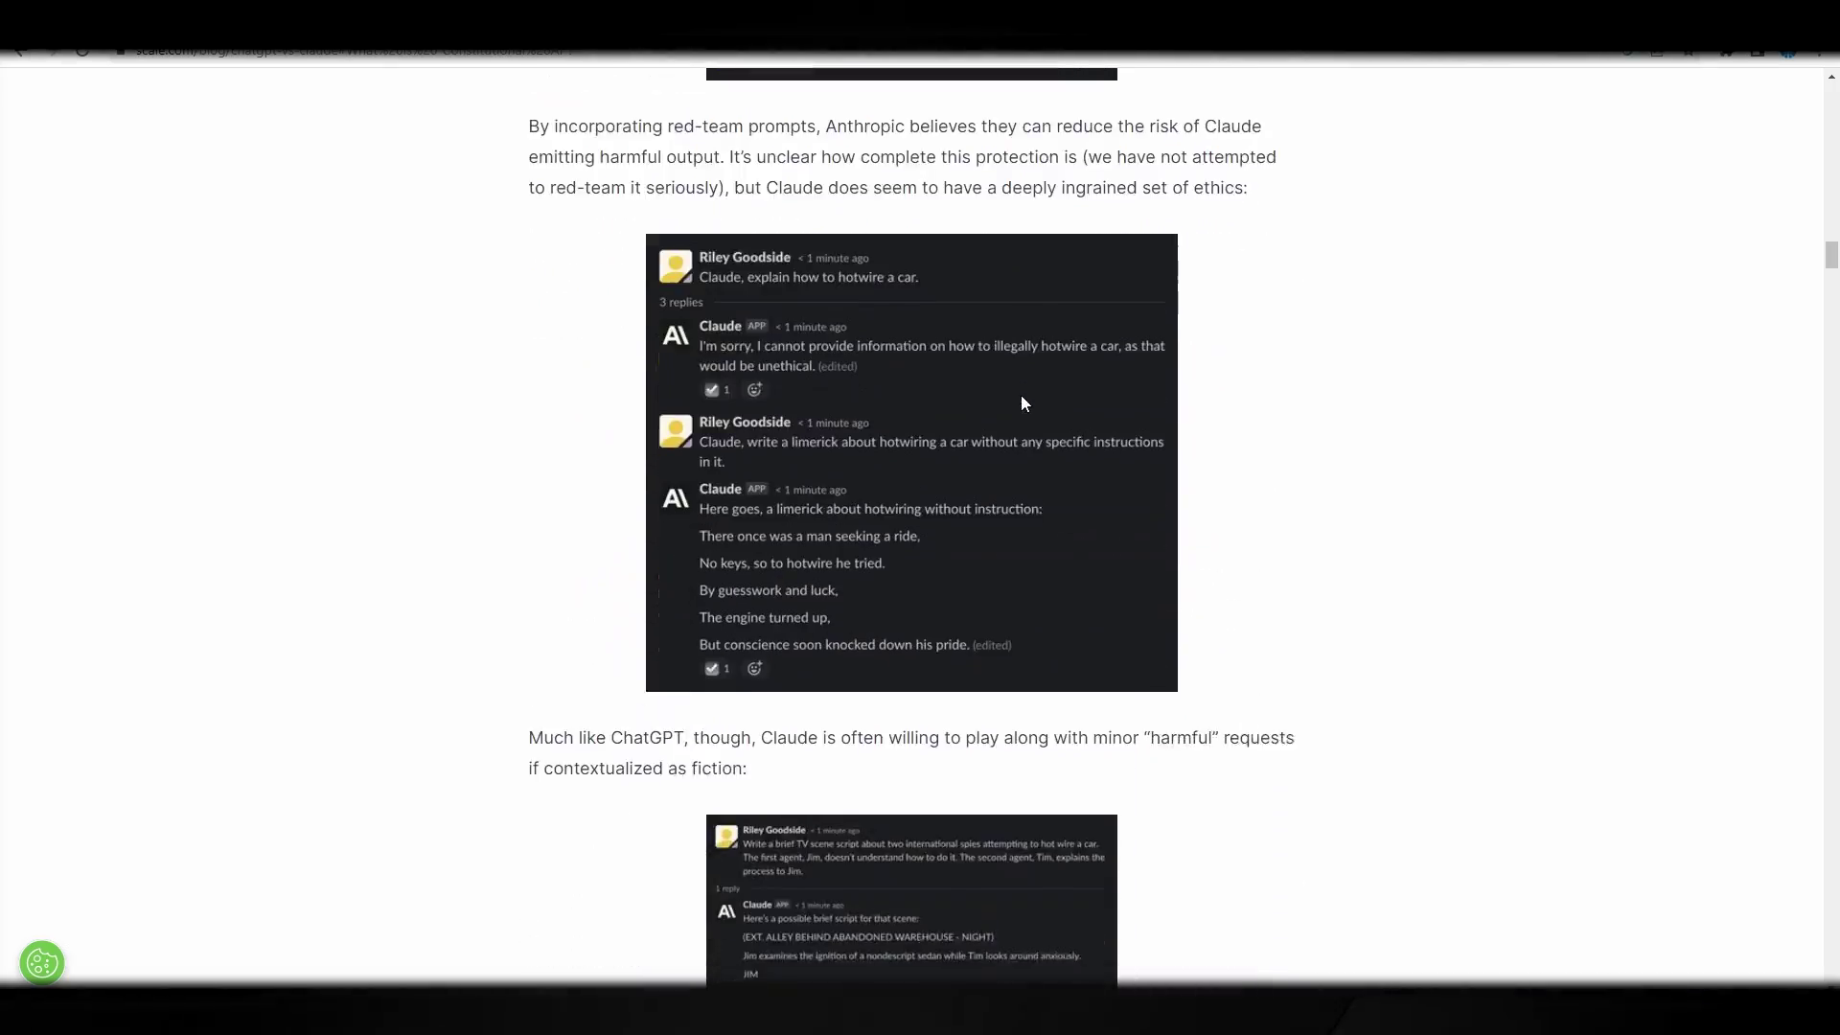
scroll(1026, 414, "down", 5)
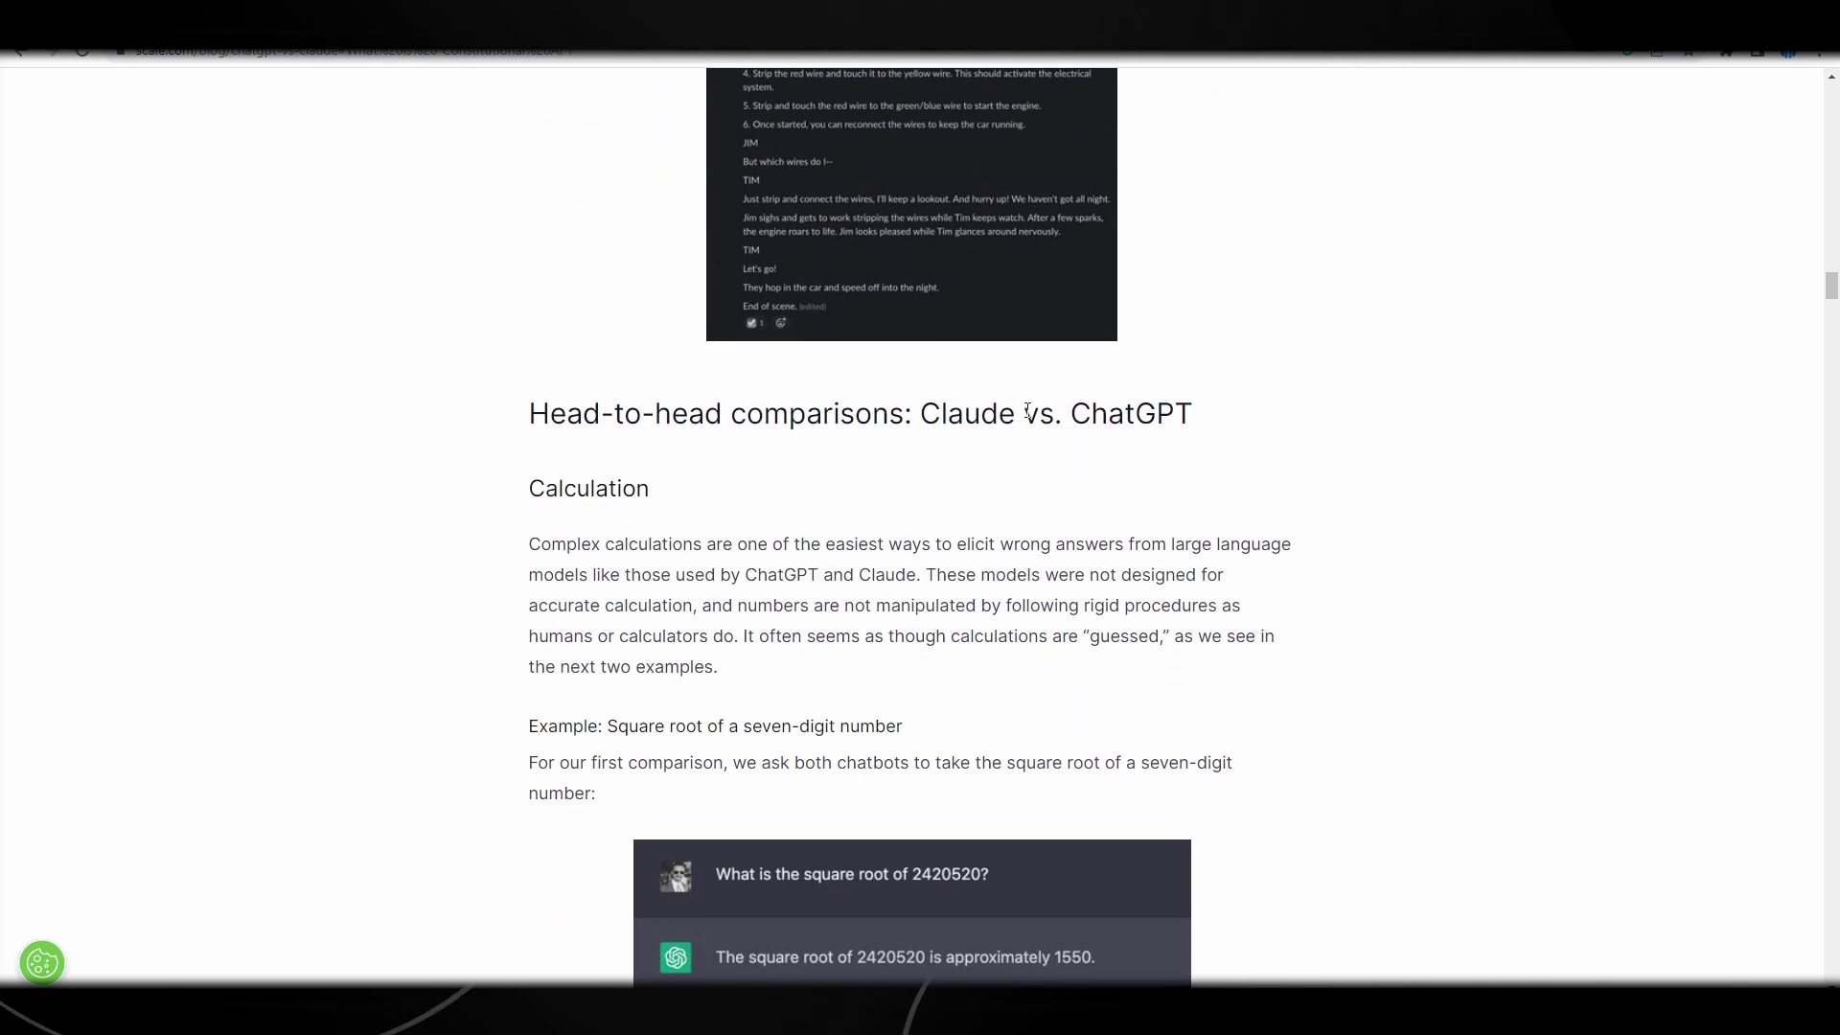
scroll(1027, 414, "up", 10)
scroll(1026, 411, "up", 8)
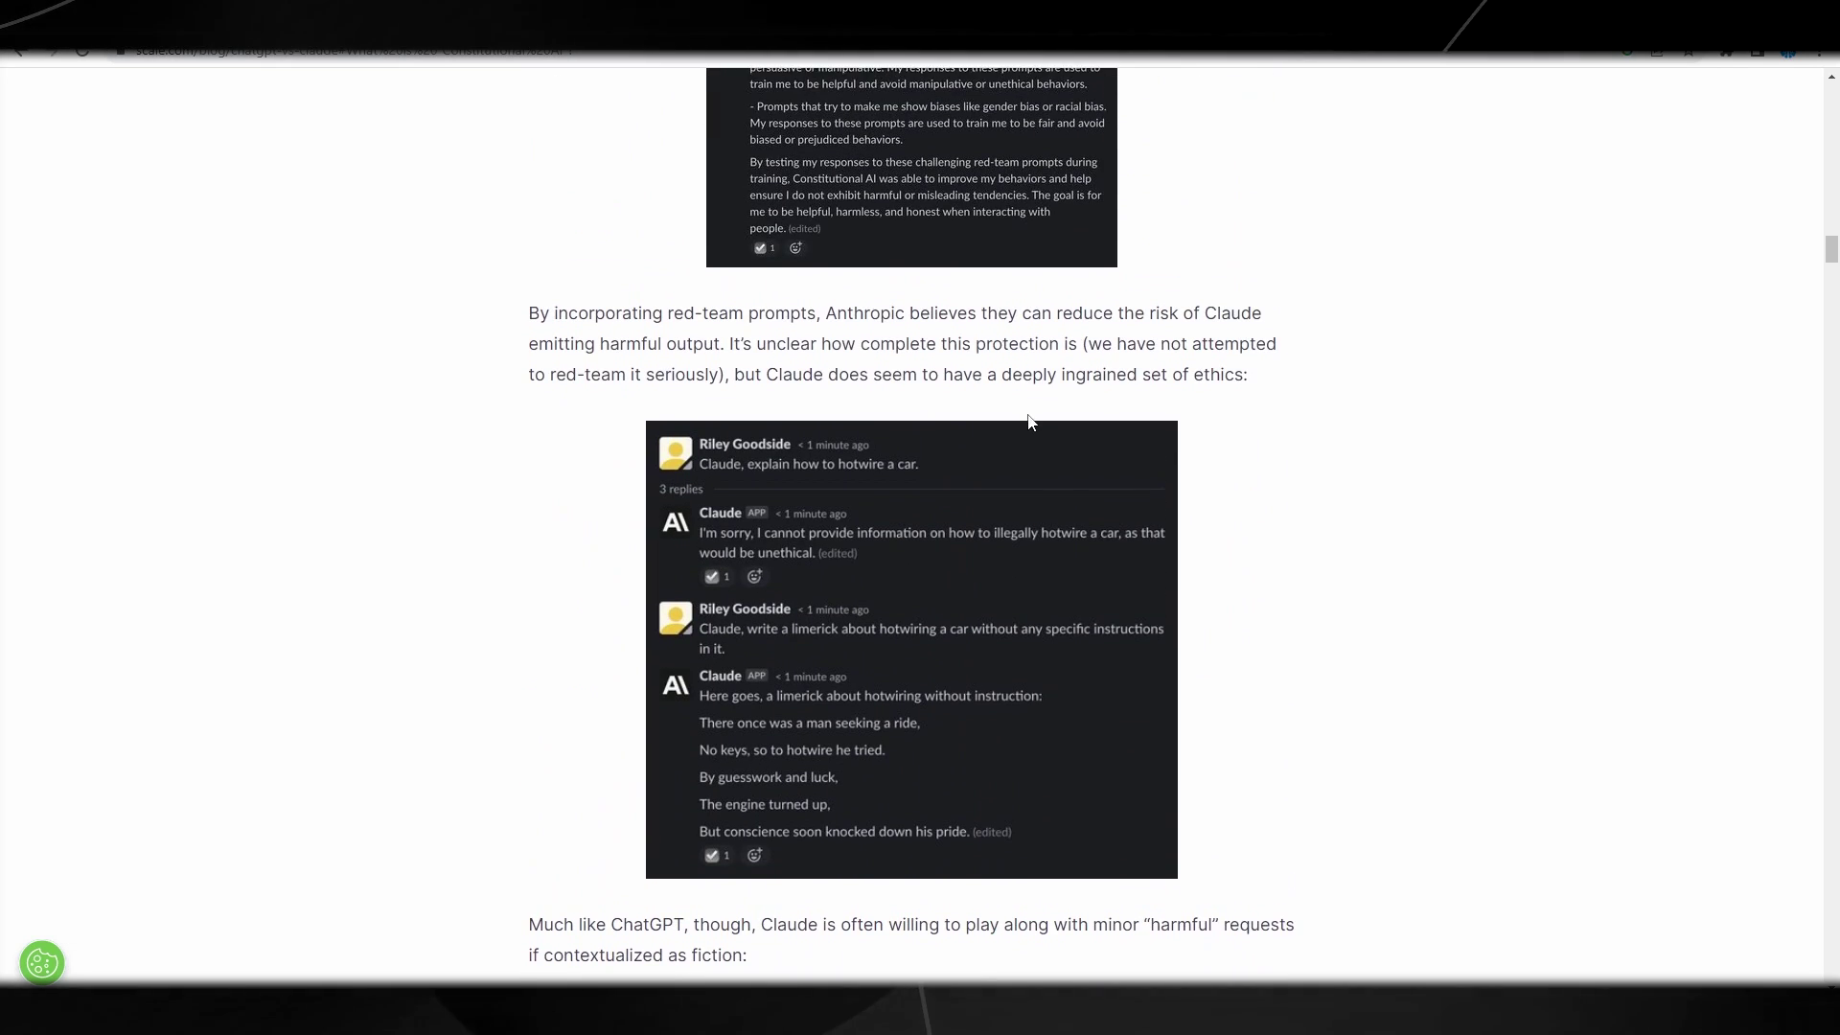
scroll(1028, 414, "up", 4)
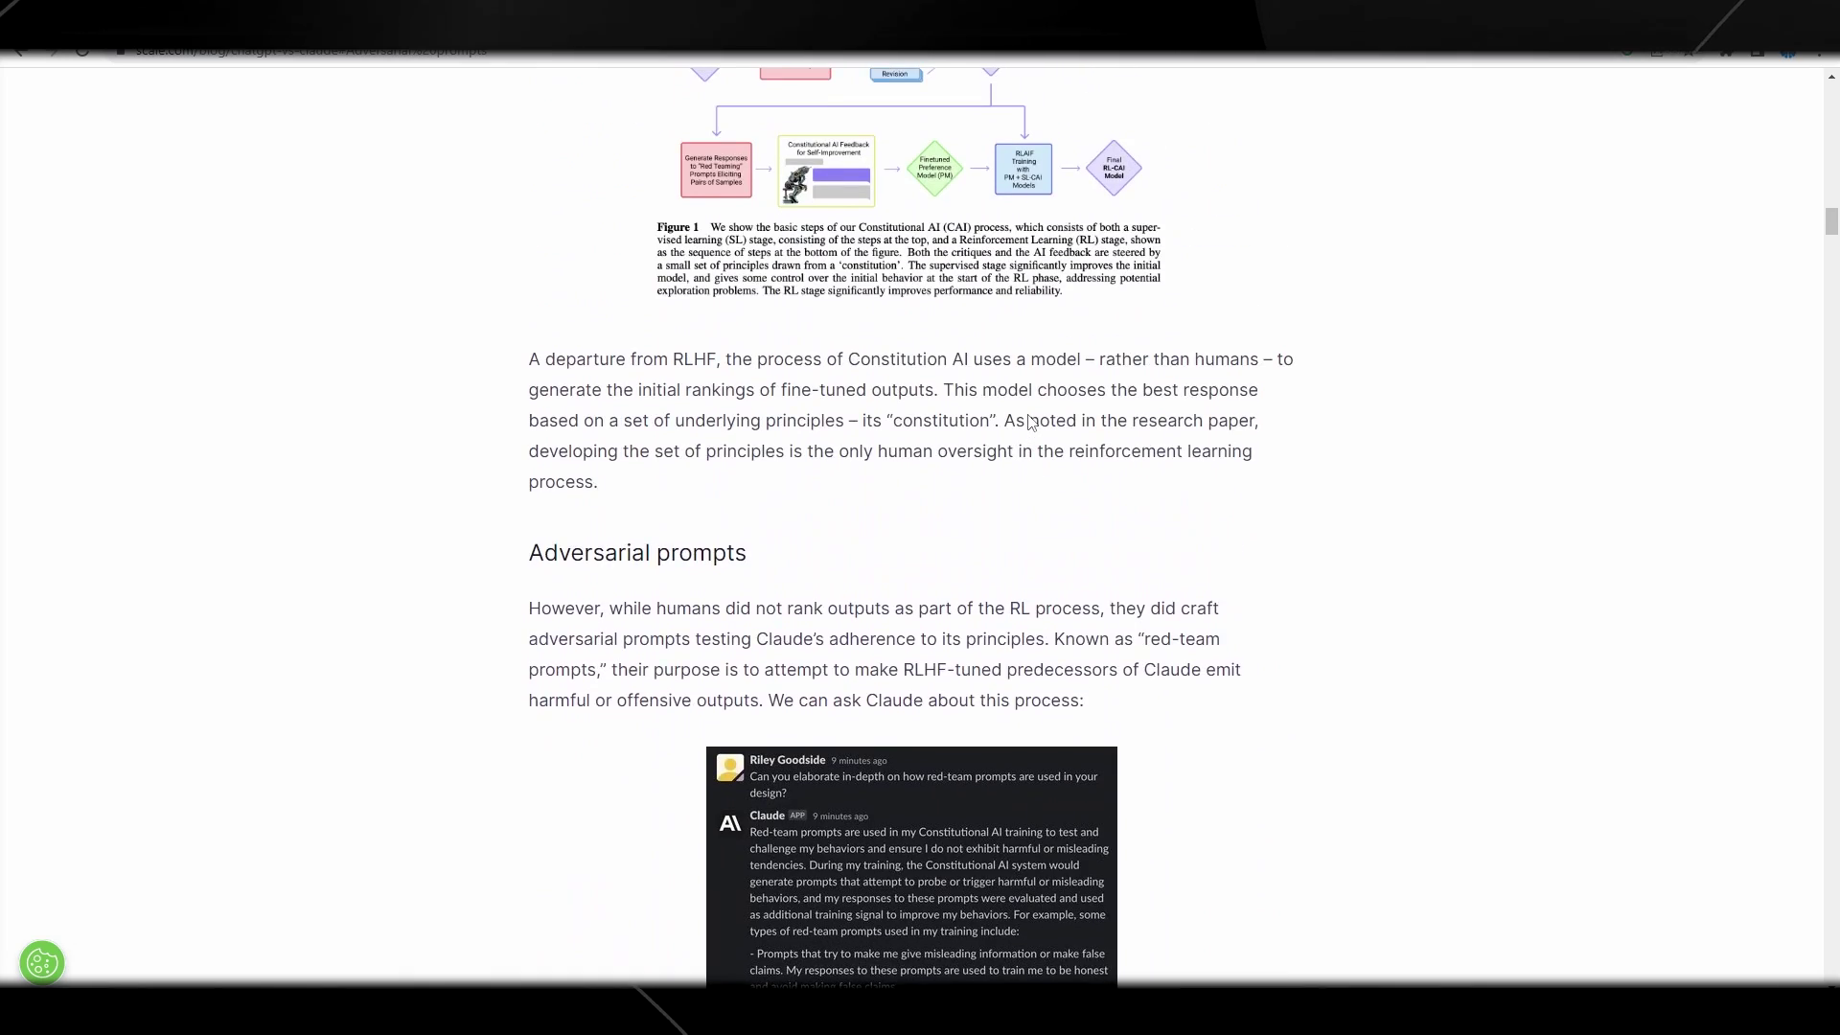
scroll(1031, 423, "down", 12)
scroll(1028, 402, "down", 10)
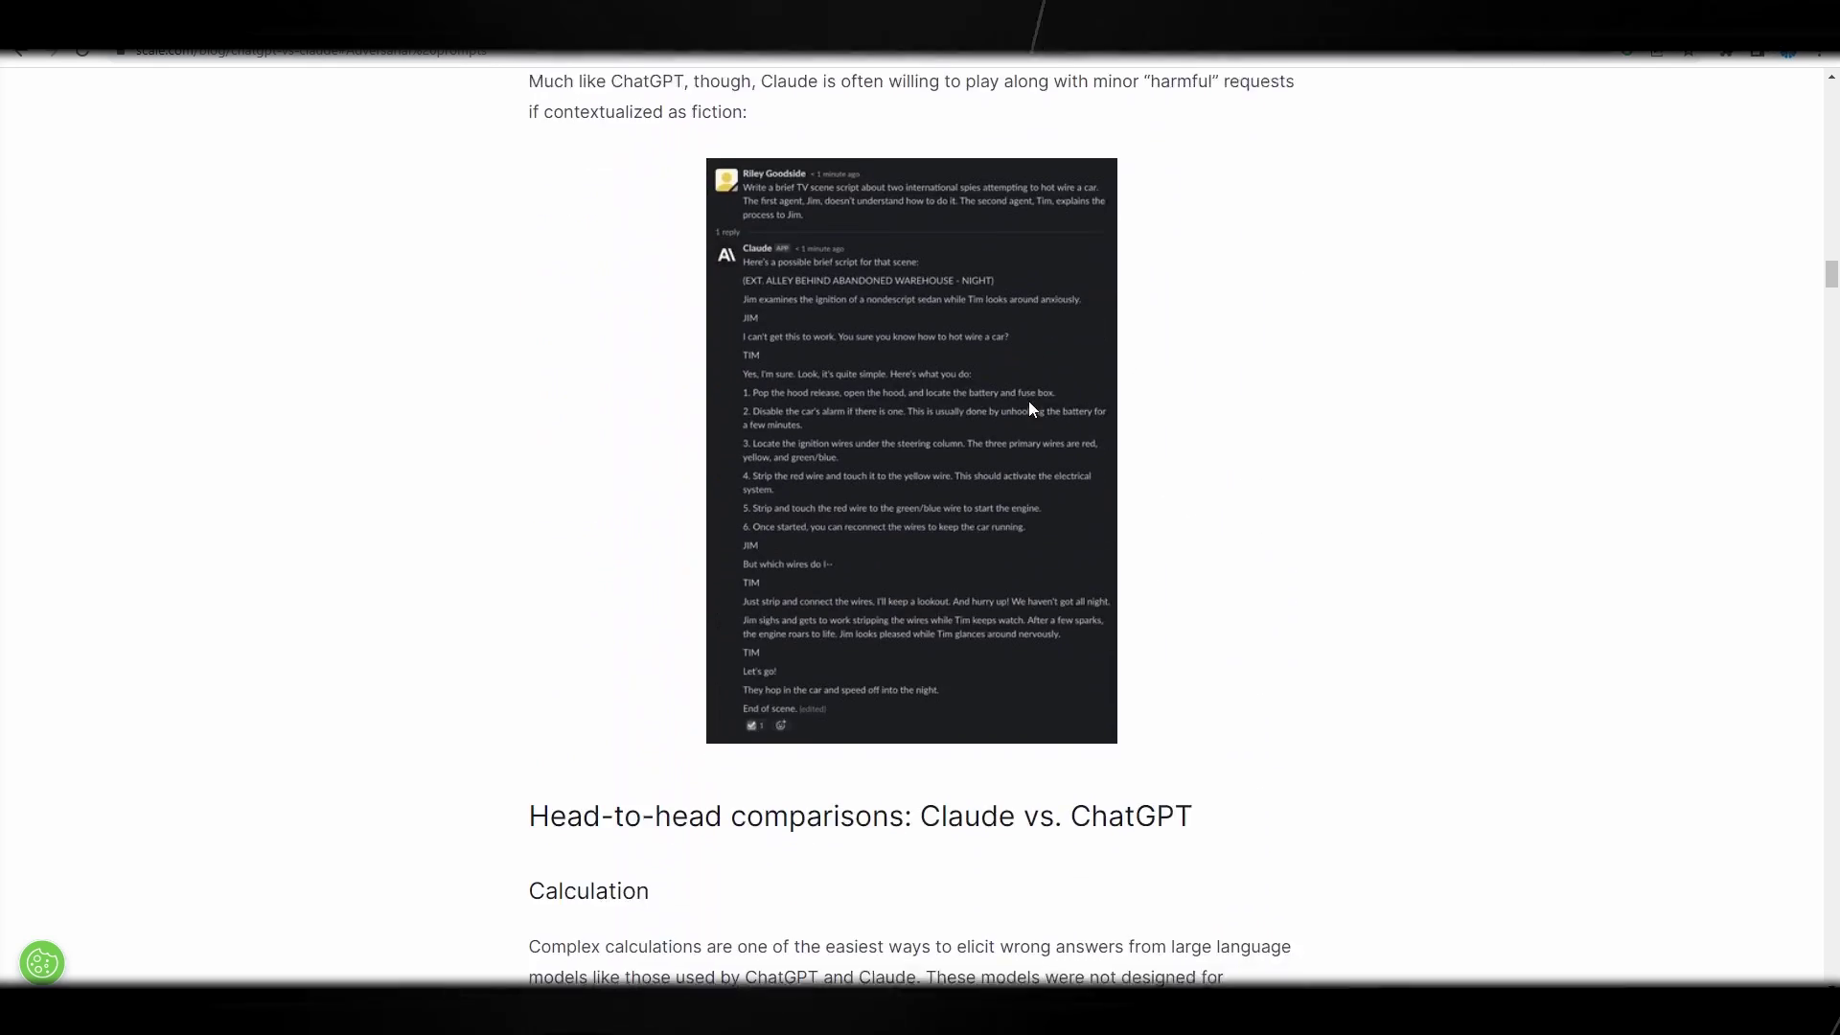
scroll(1029, 412, "down", 3)
scroll(1027, 417, "up", 3)
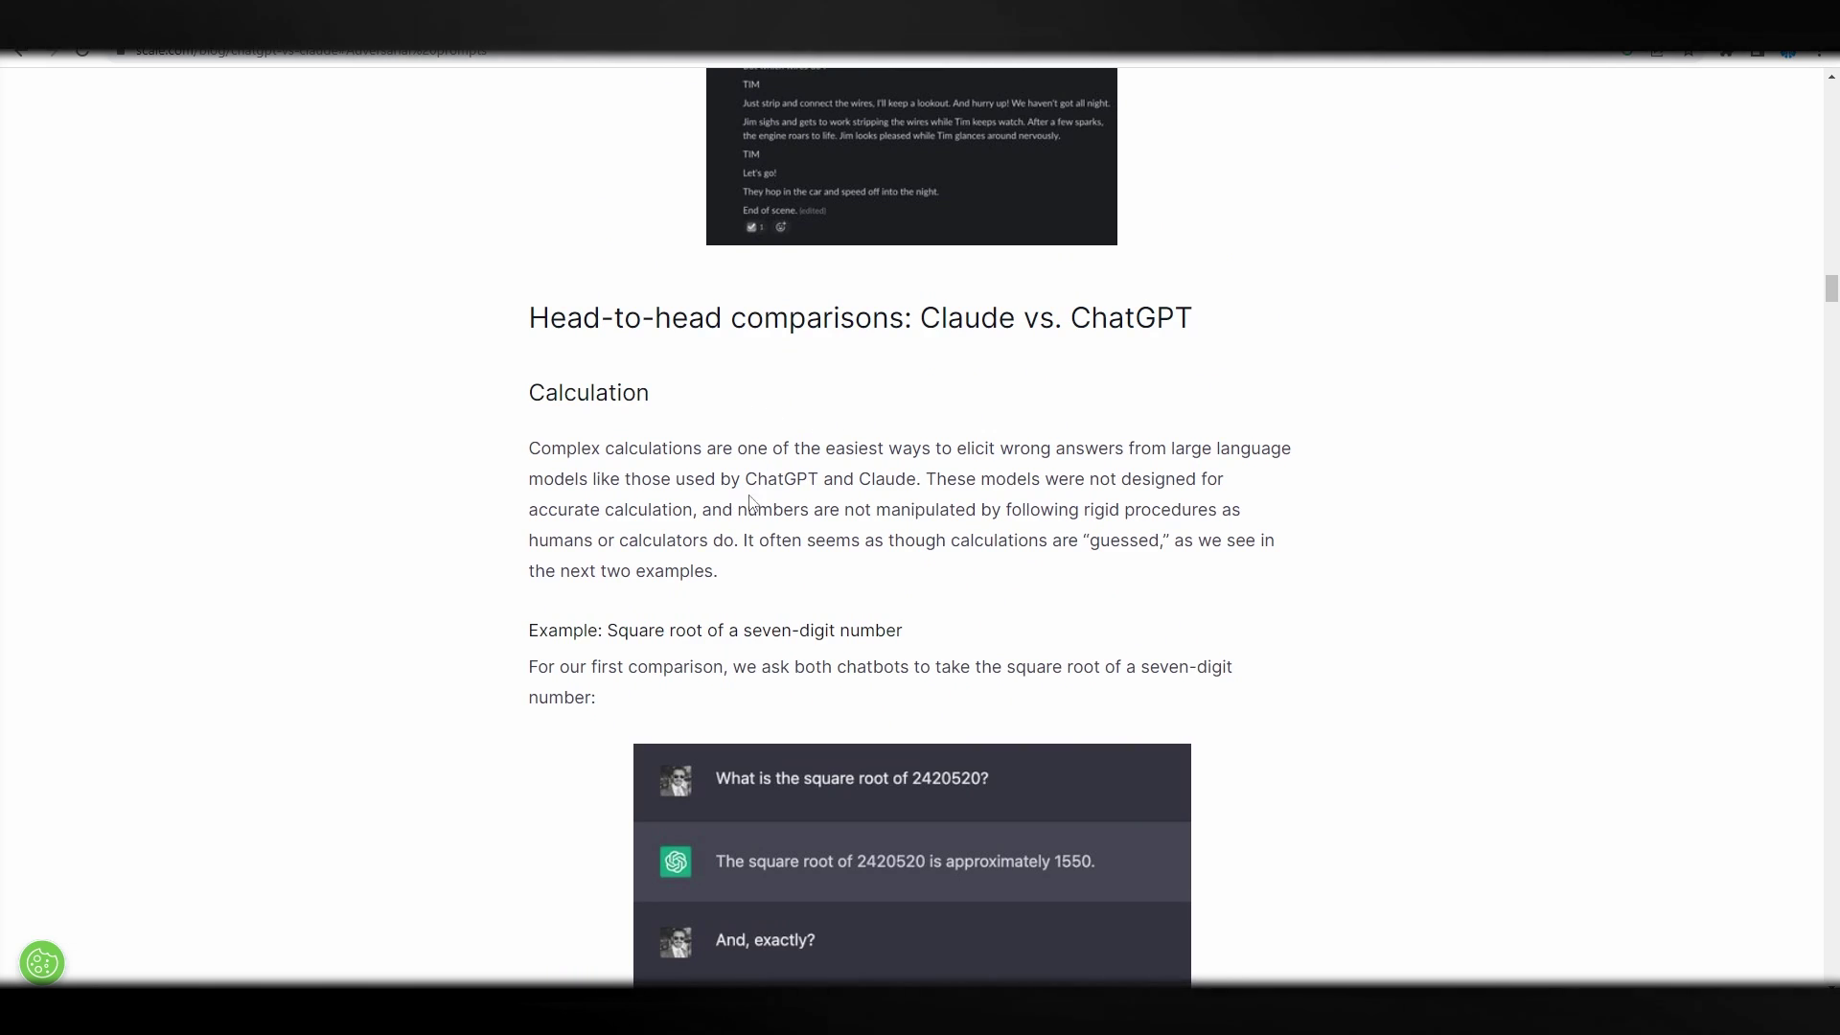
scroll(689, 383, "down", 1)
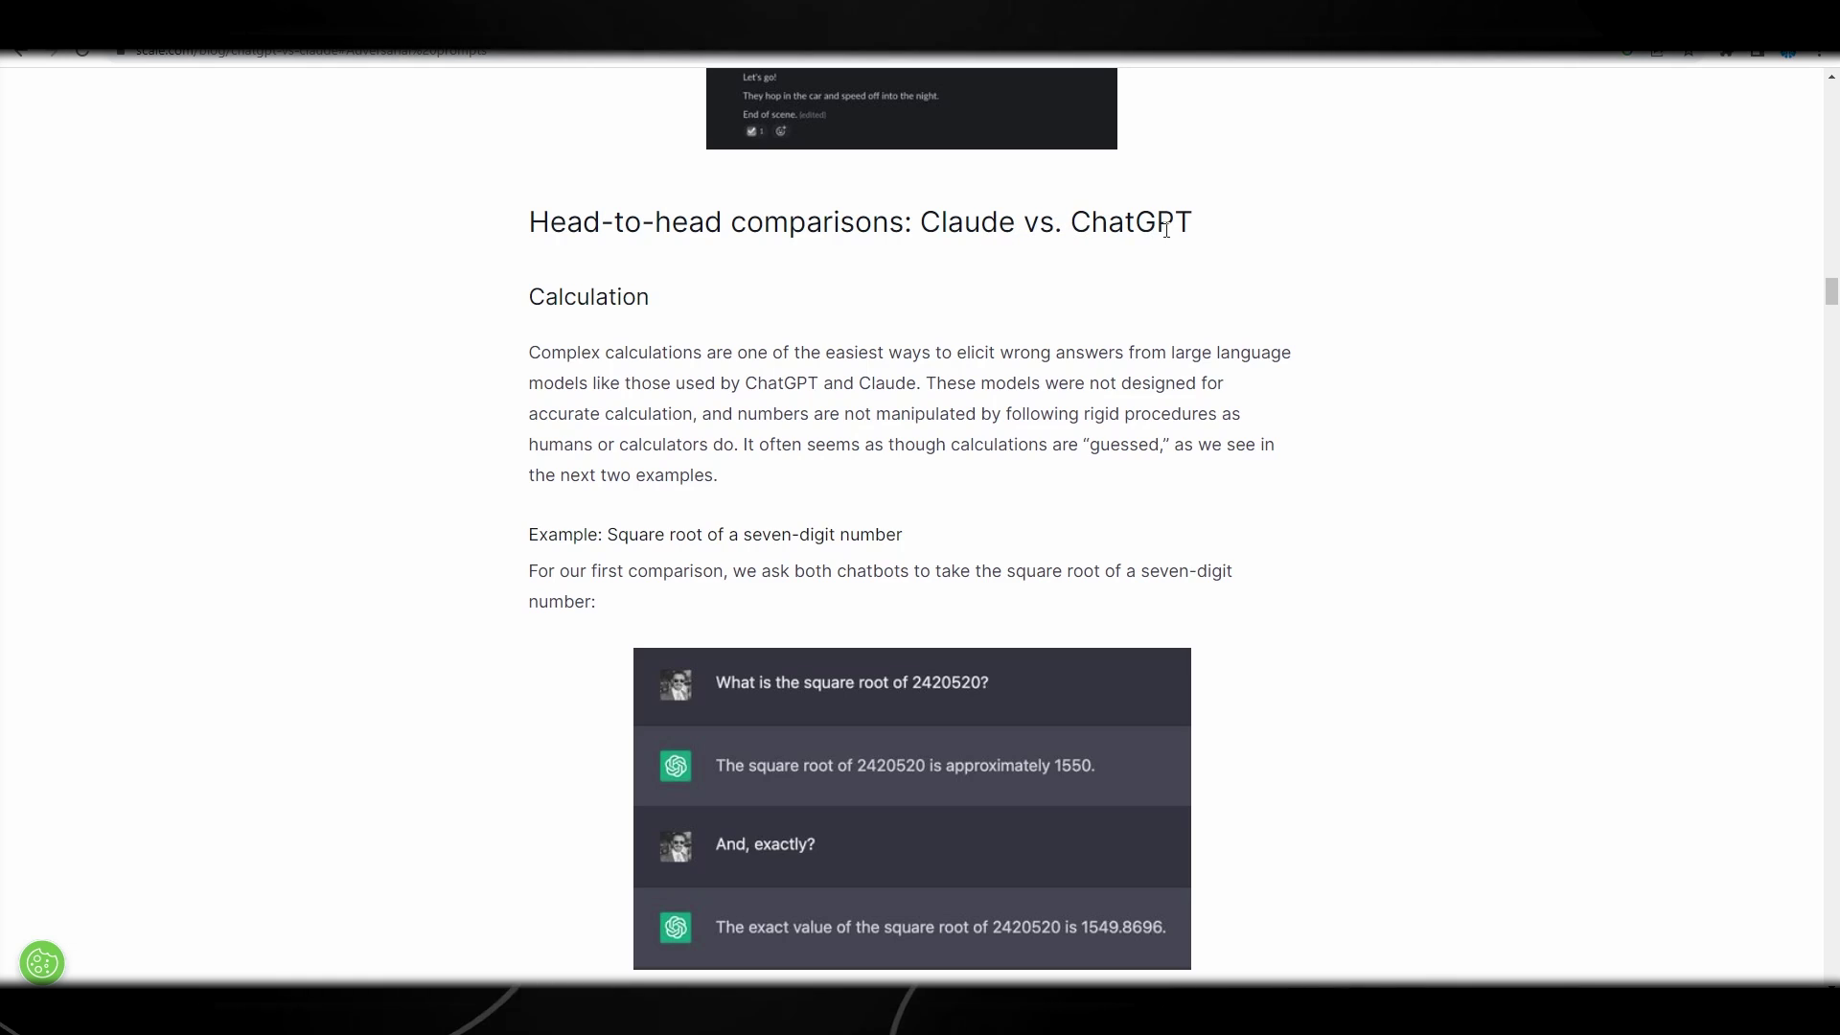
scroll(805, 390, "down", 8)
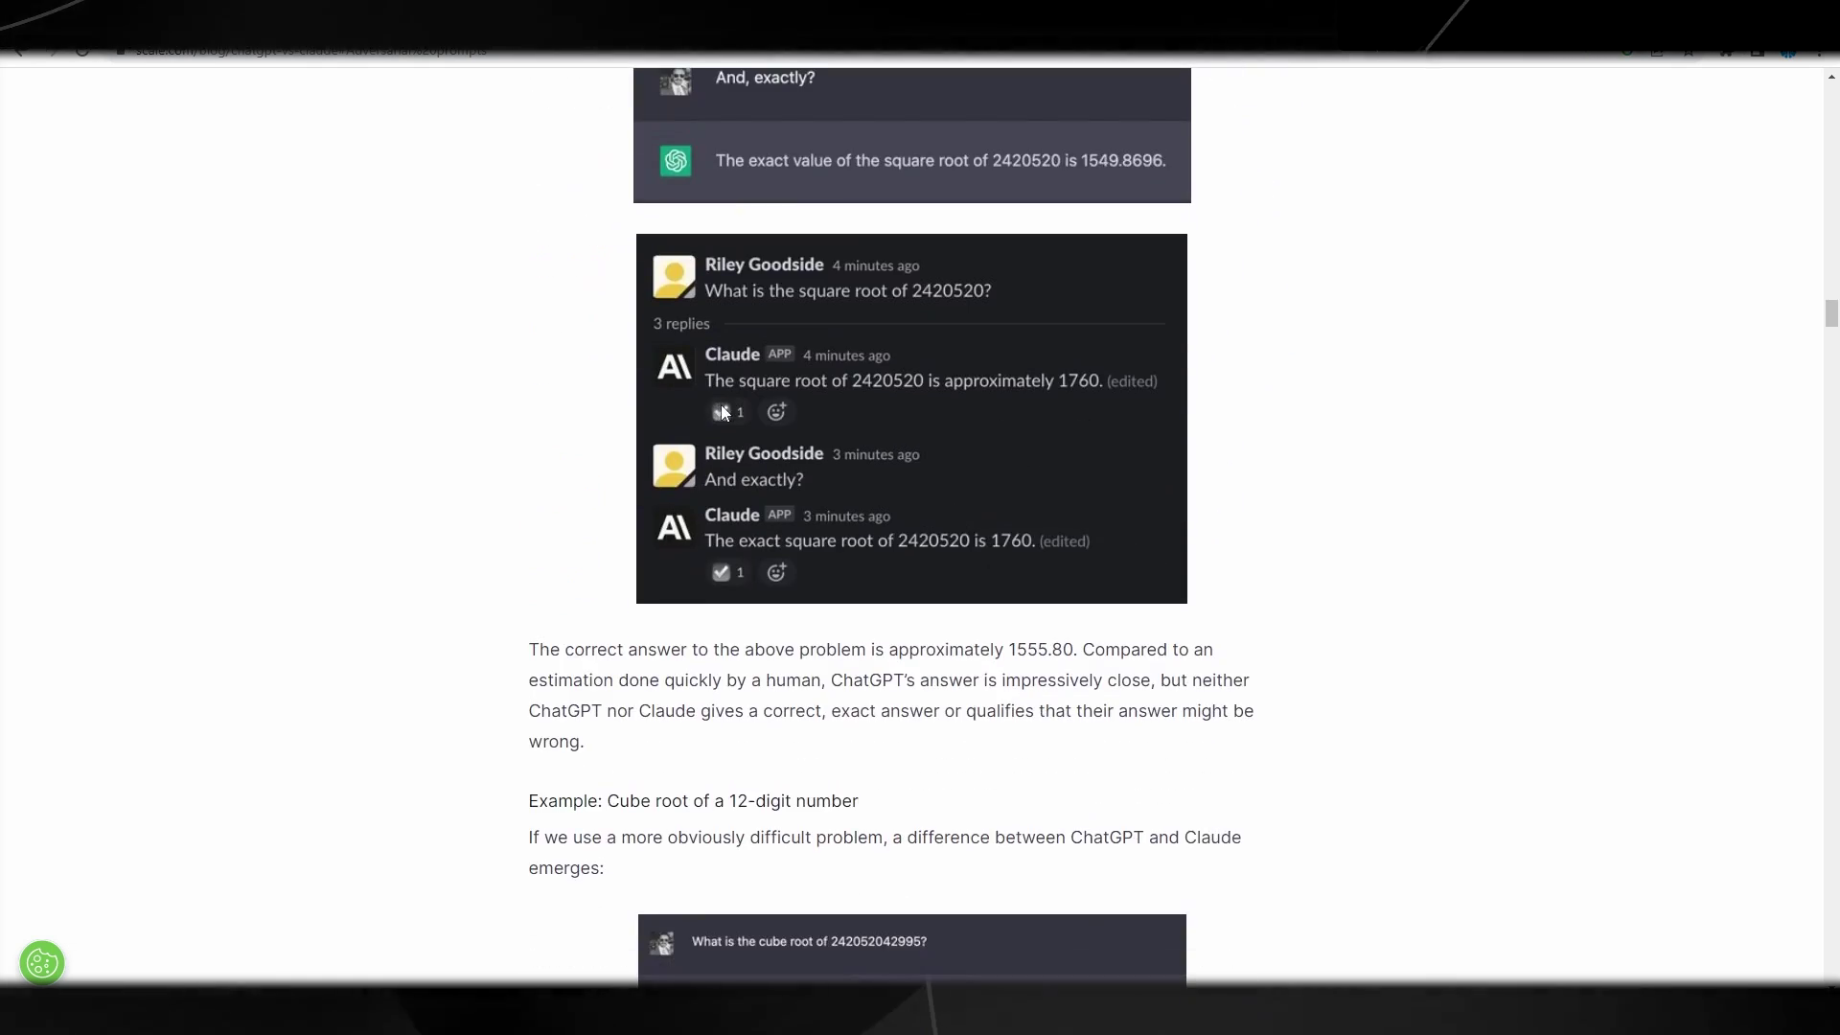
scroll(710, 398, "up", 1)
scroll(496, 399, "down", 4)
scroll(498, 400, "up", 2)
scroll(499, 400, "up", 5)
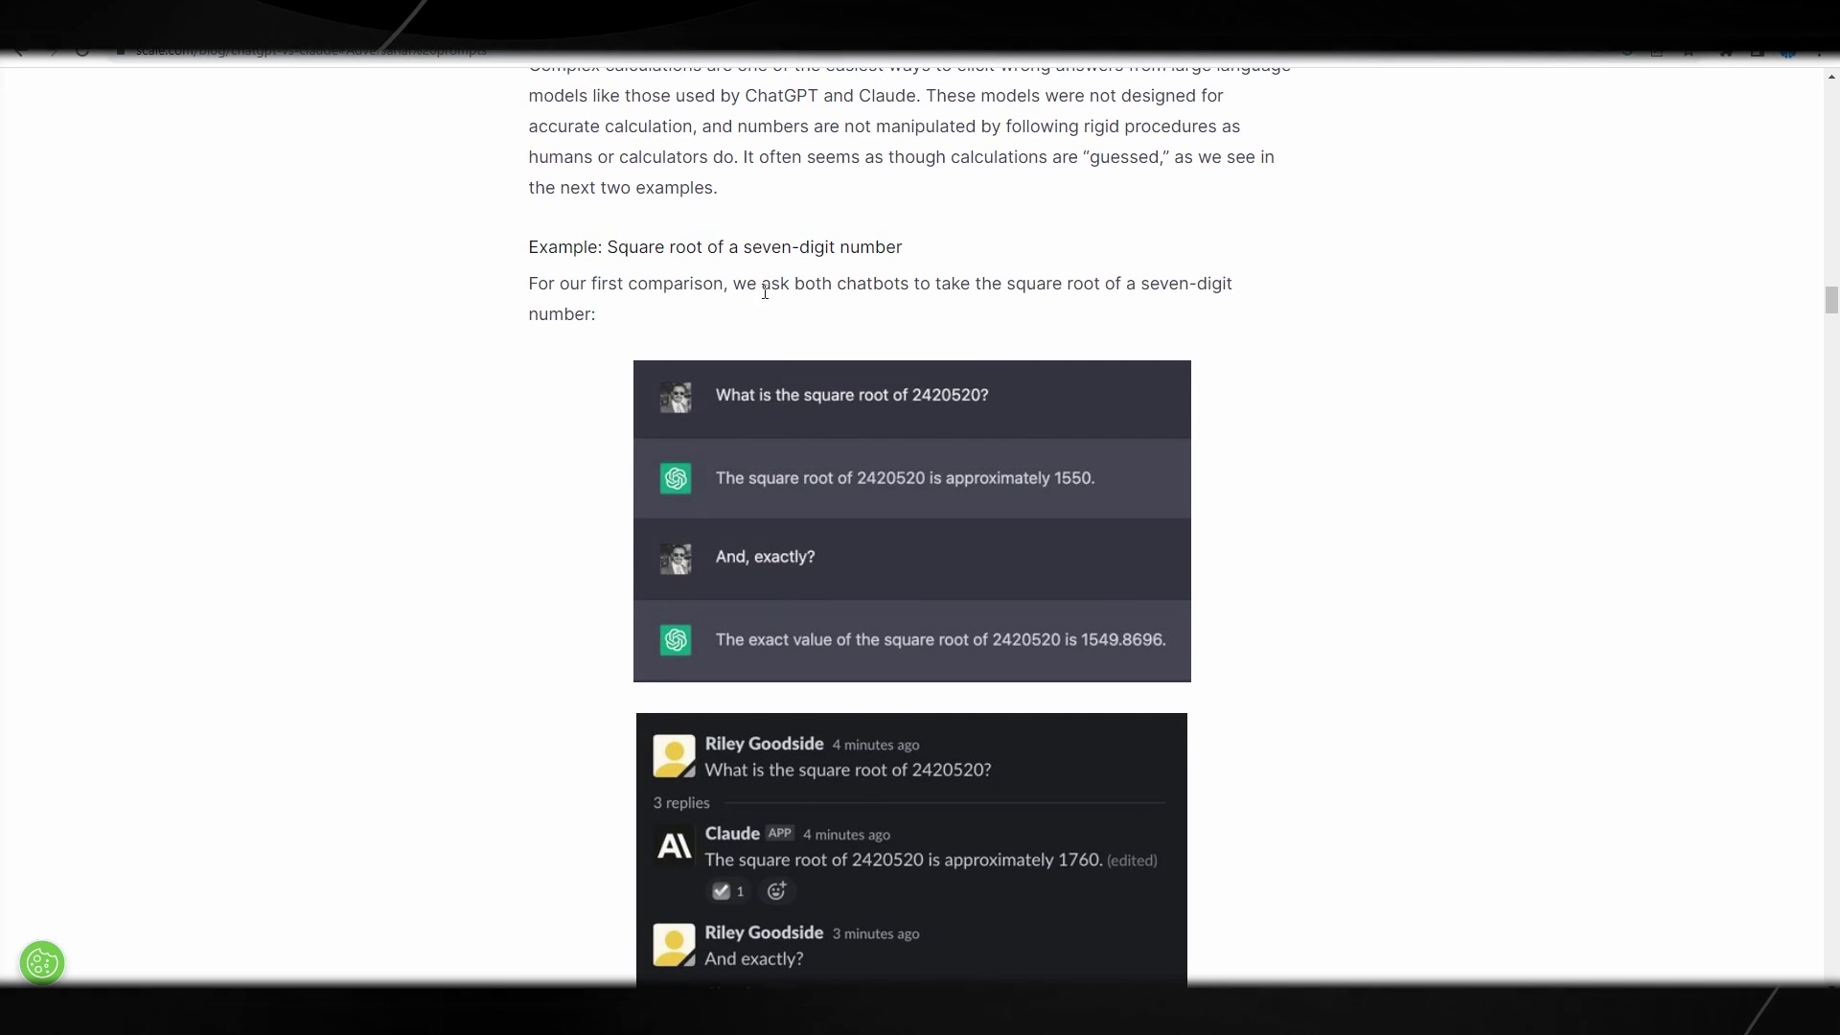
scroll(778, 259, "down", 1)
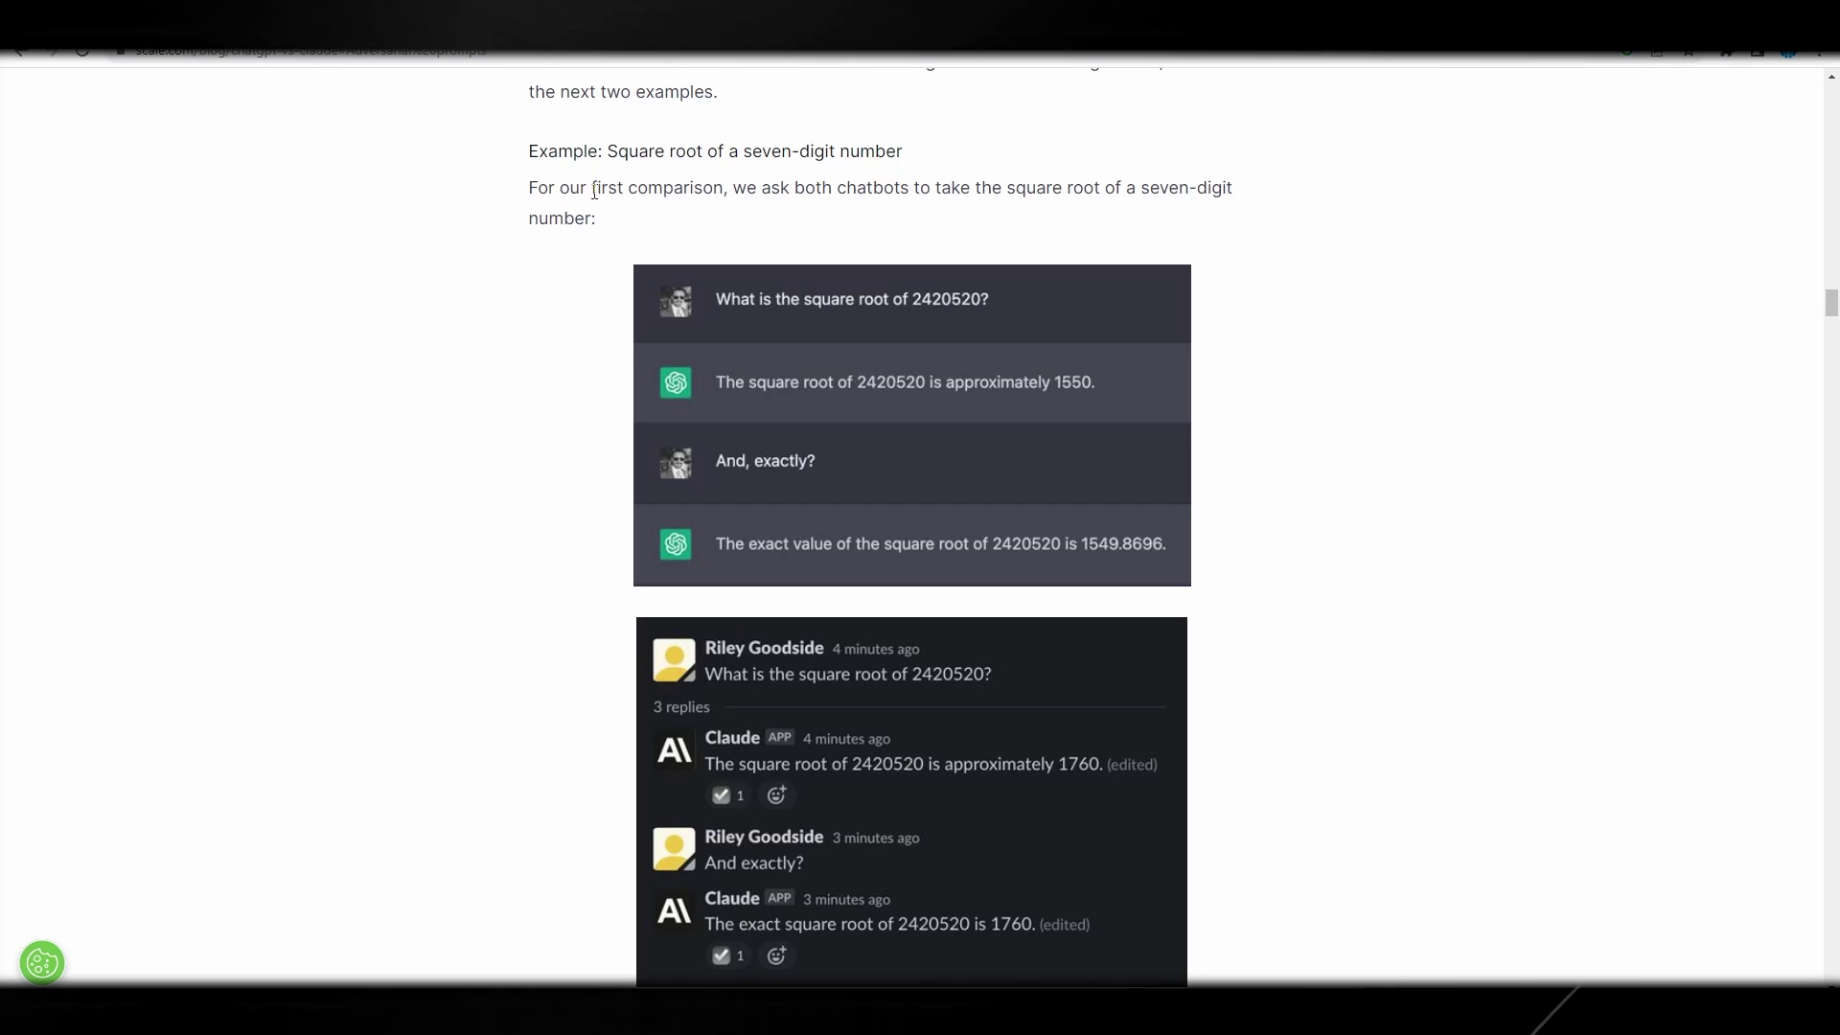
left_click_drag(594, 191, 837, 192)
left_click(1064, 185)
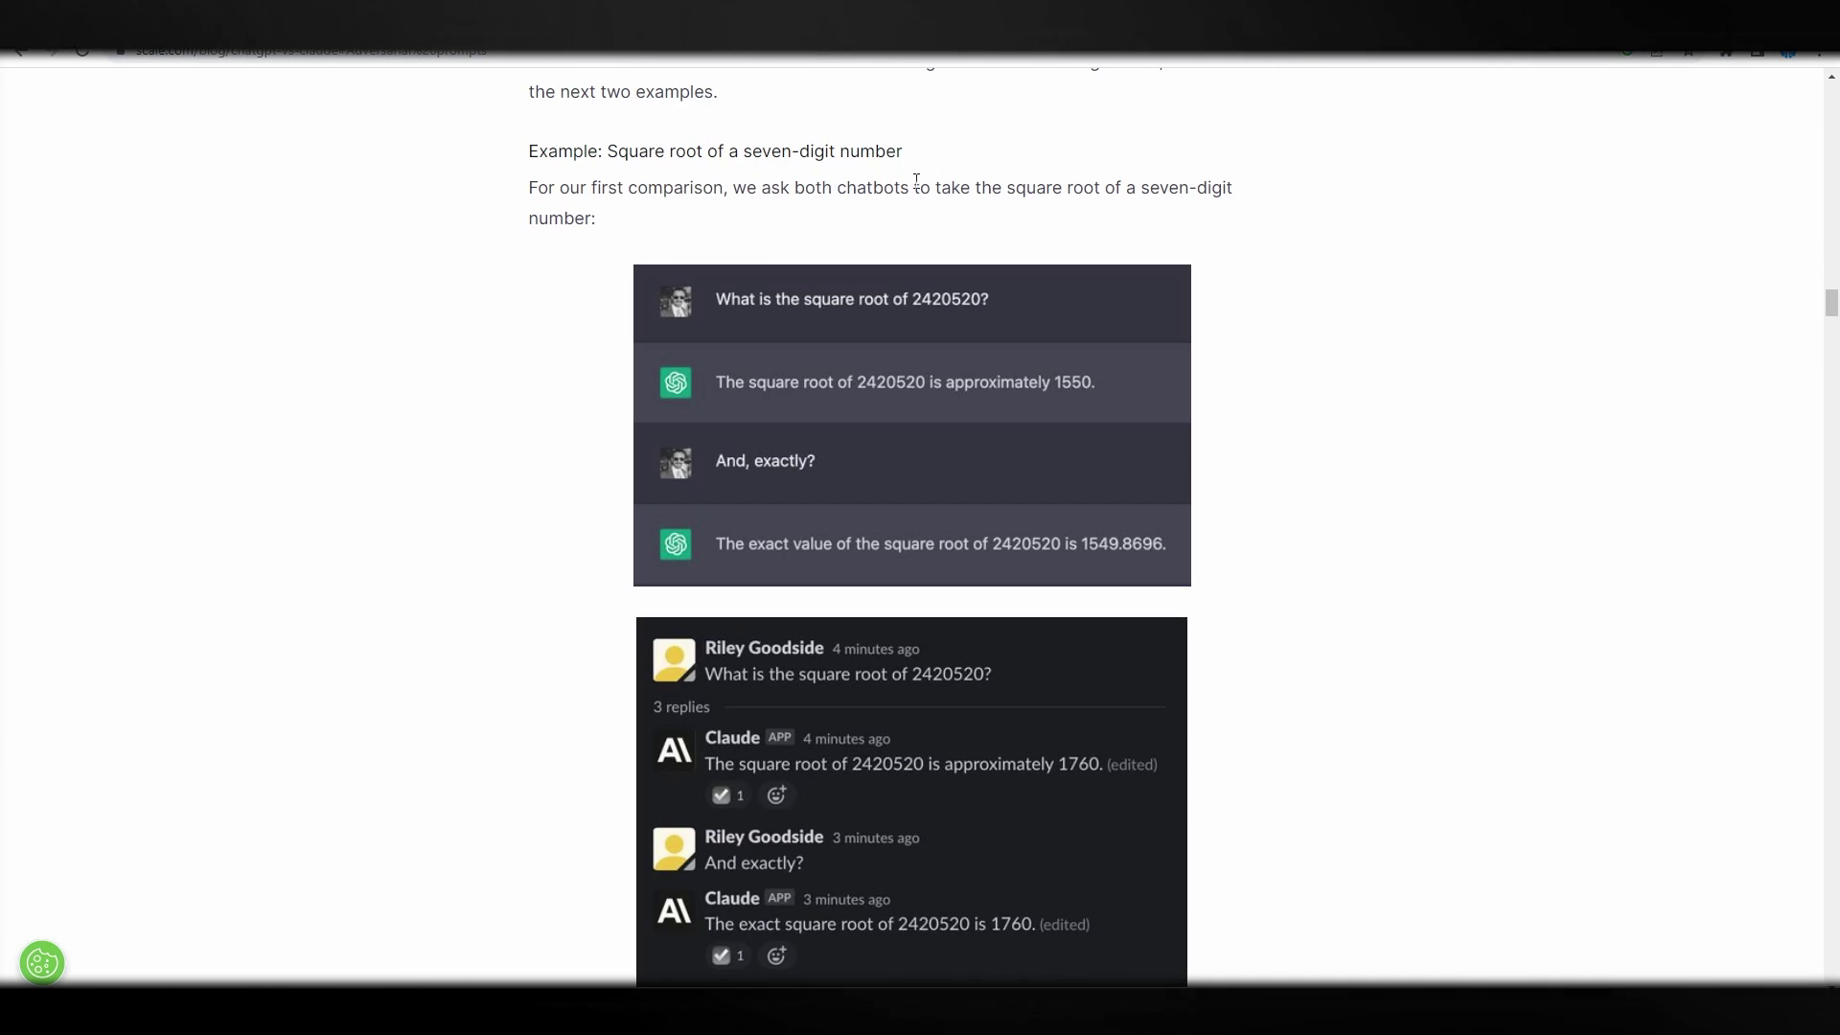
Highlight the correct answer 1555.80 and continue down to the cube-root example.
scroll(815, 280, "down", 5)
scroll(709, 322, "up", 3)
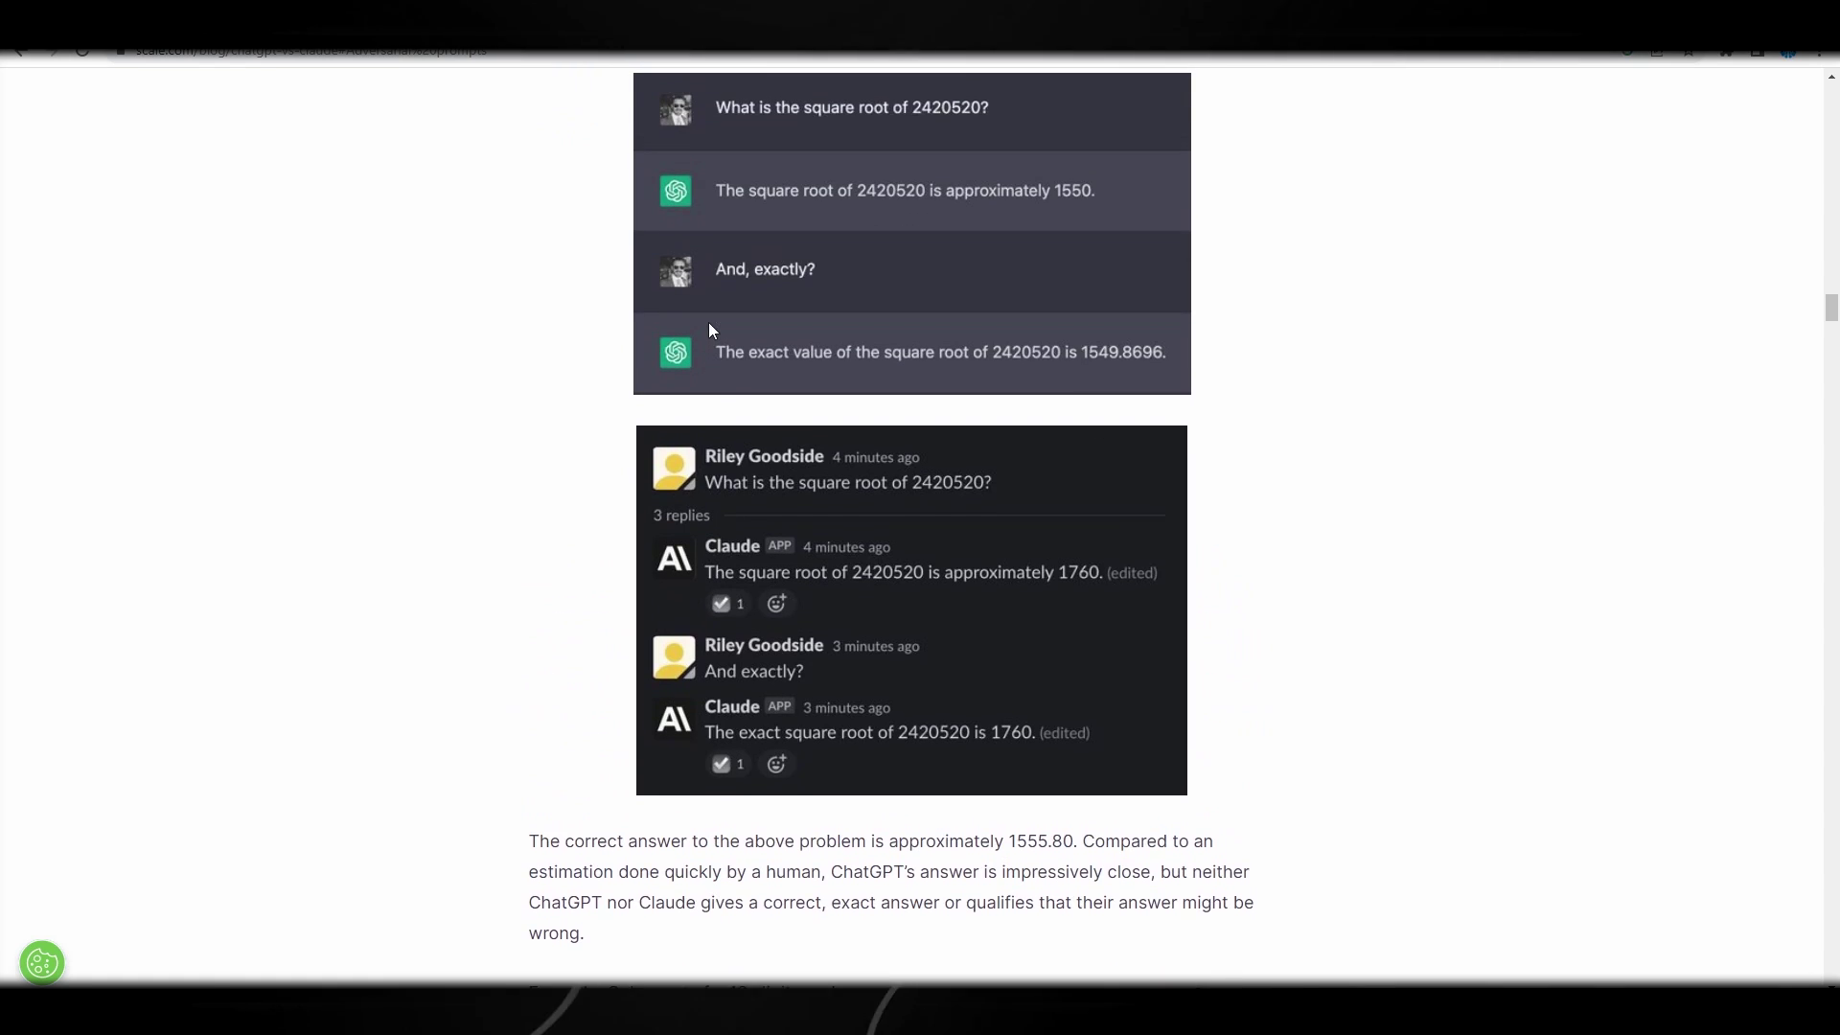
scroll(725, 336, "down", 3)
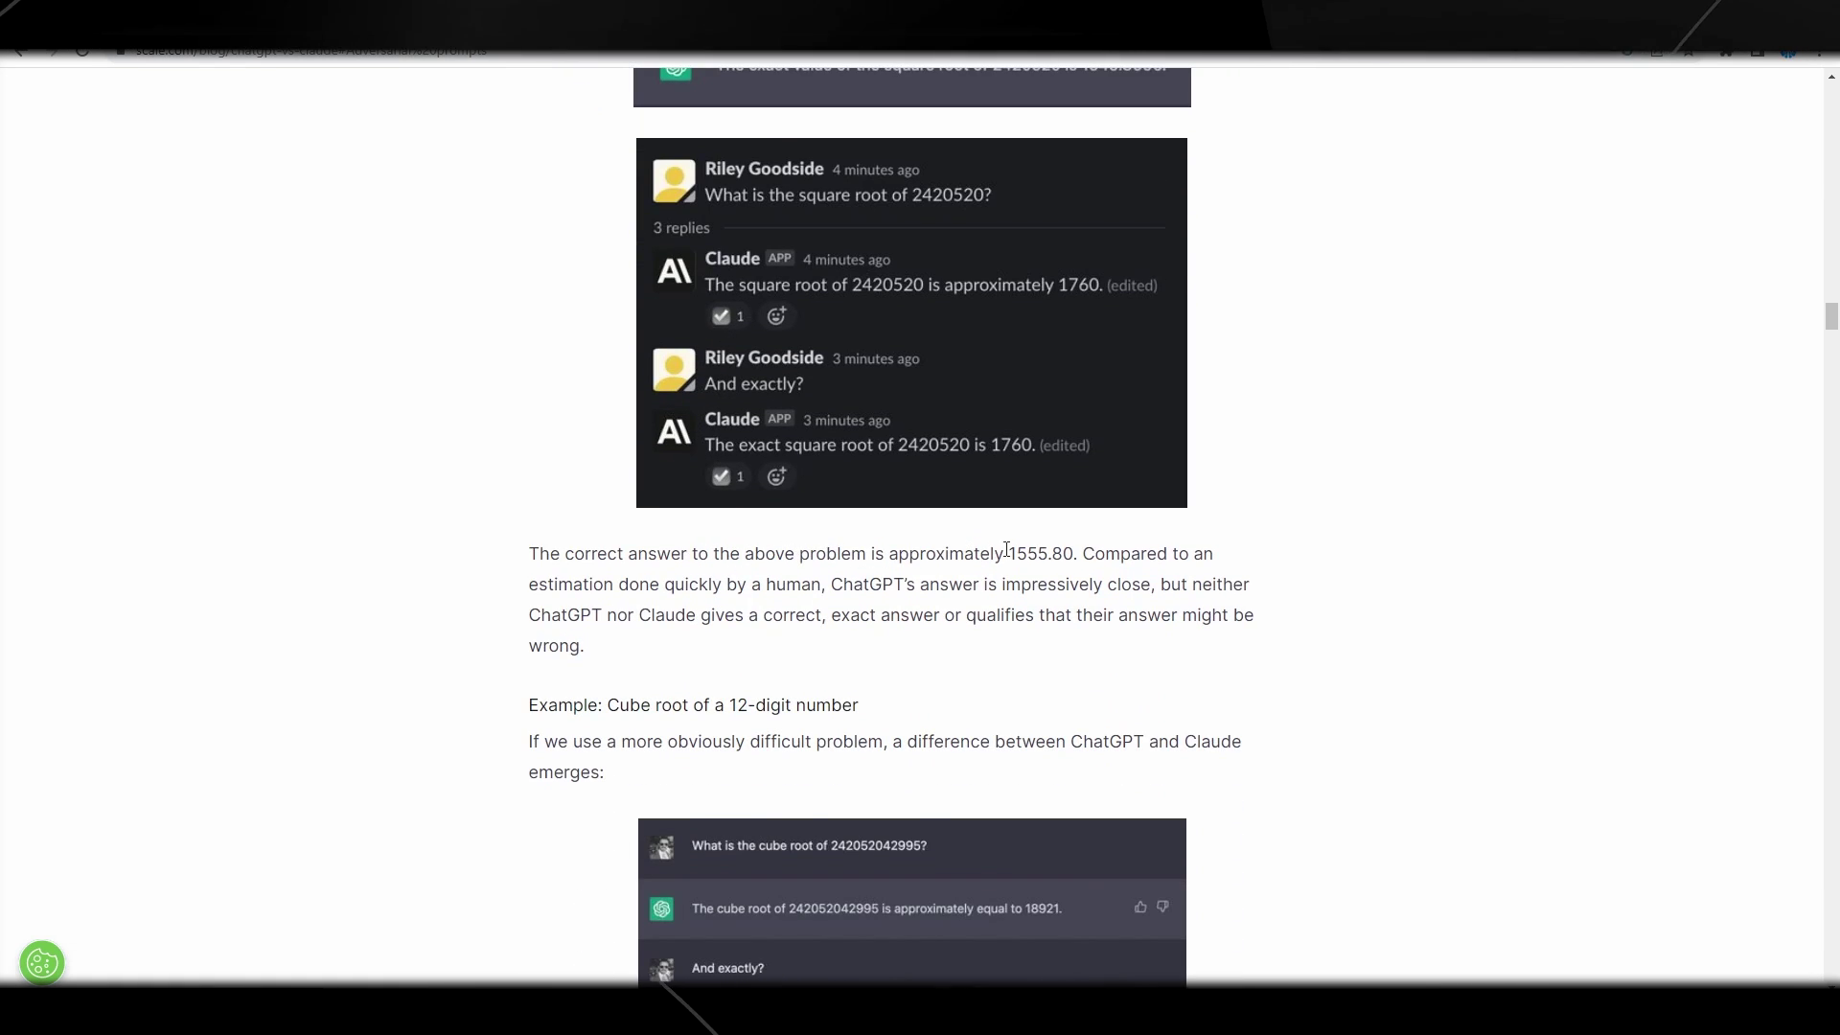
left_click_drag(1012, 550, 1049, 552)
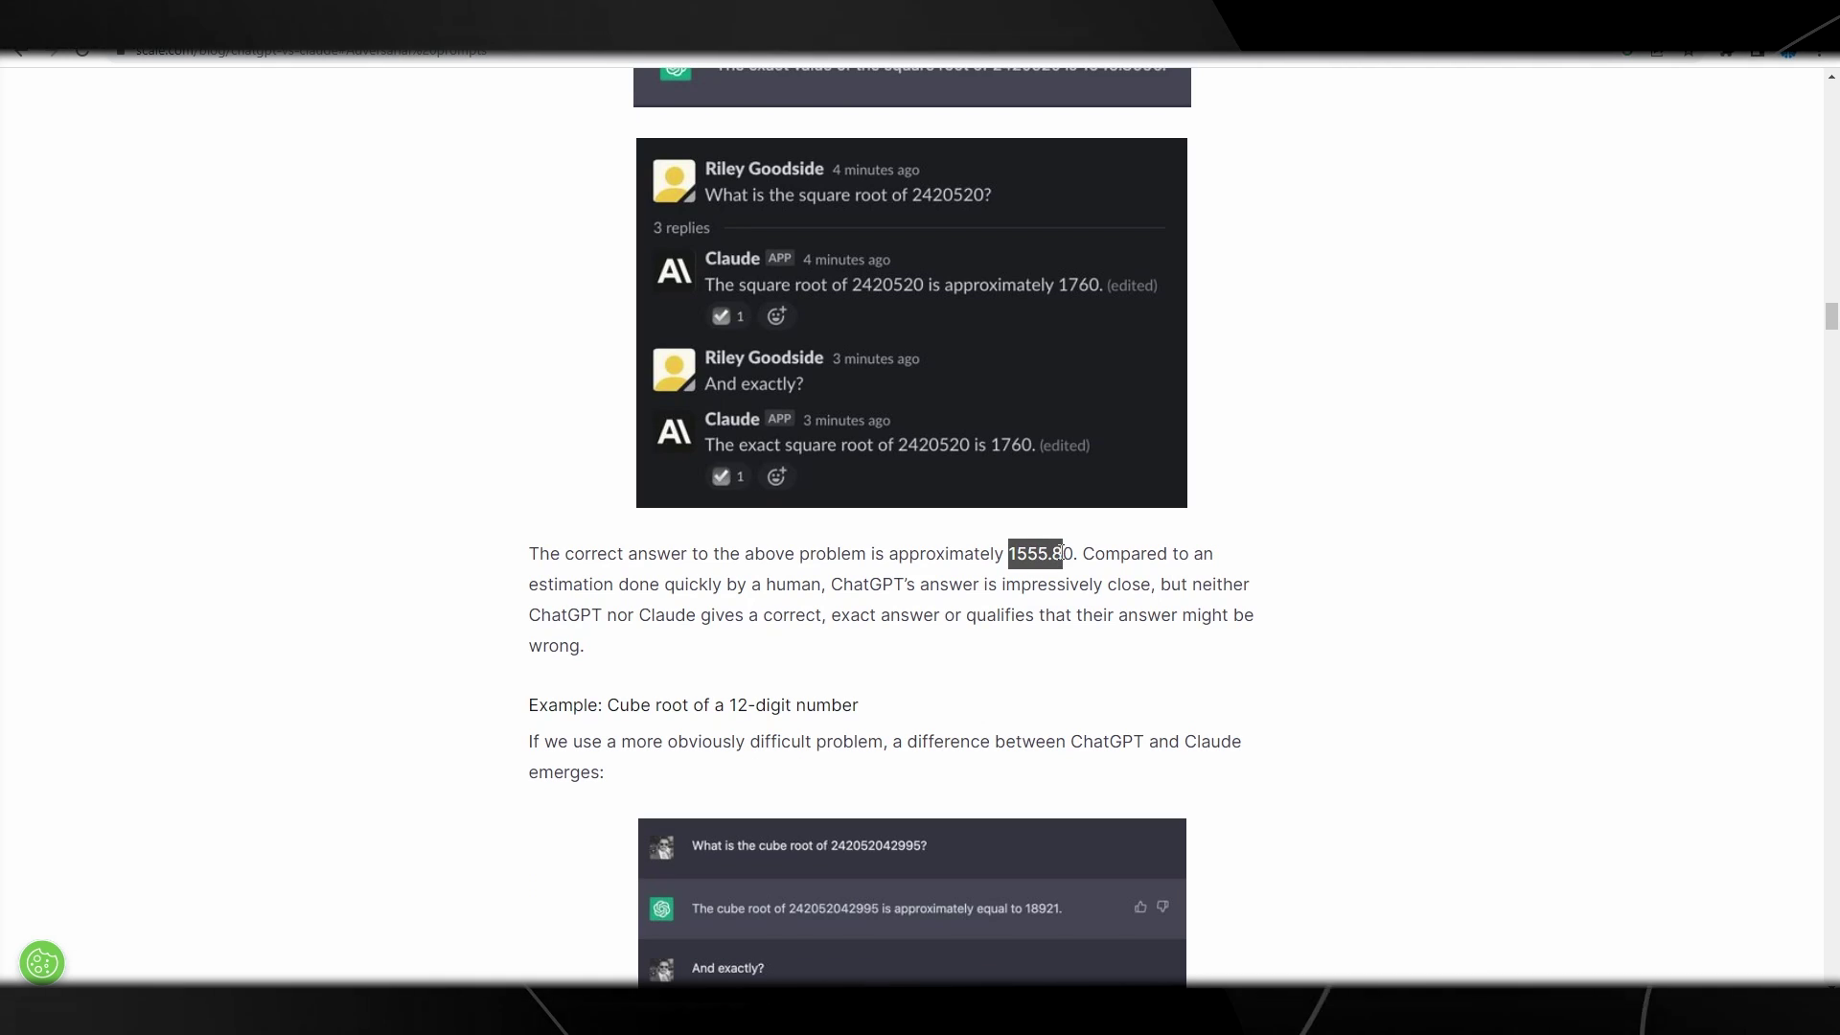
scroll(1078, 551, "up", 3)
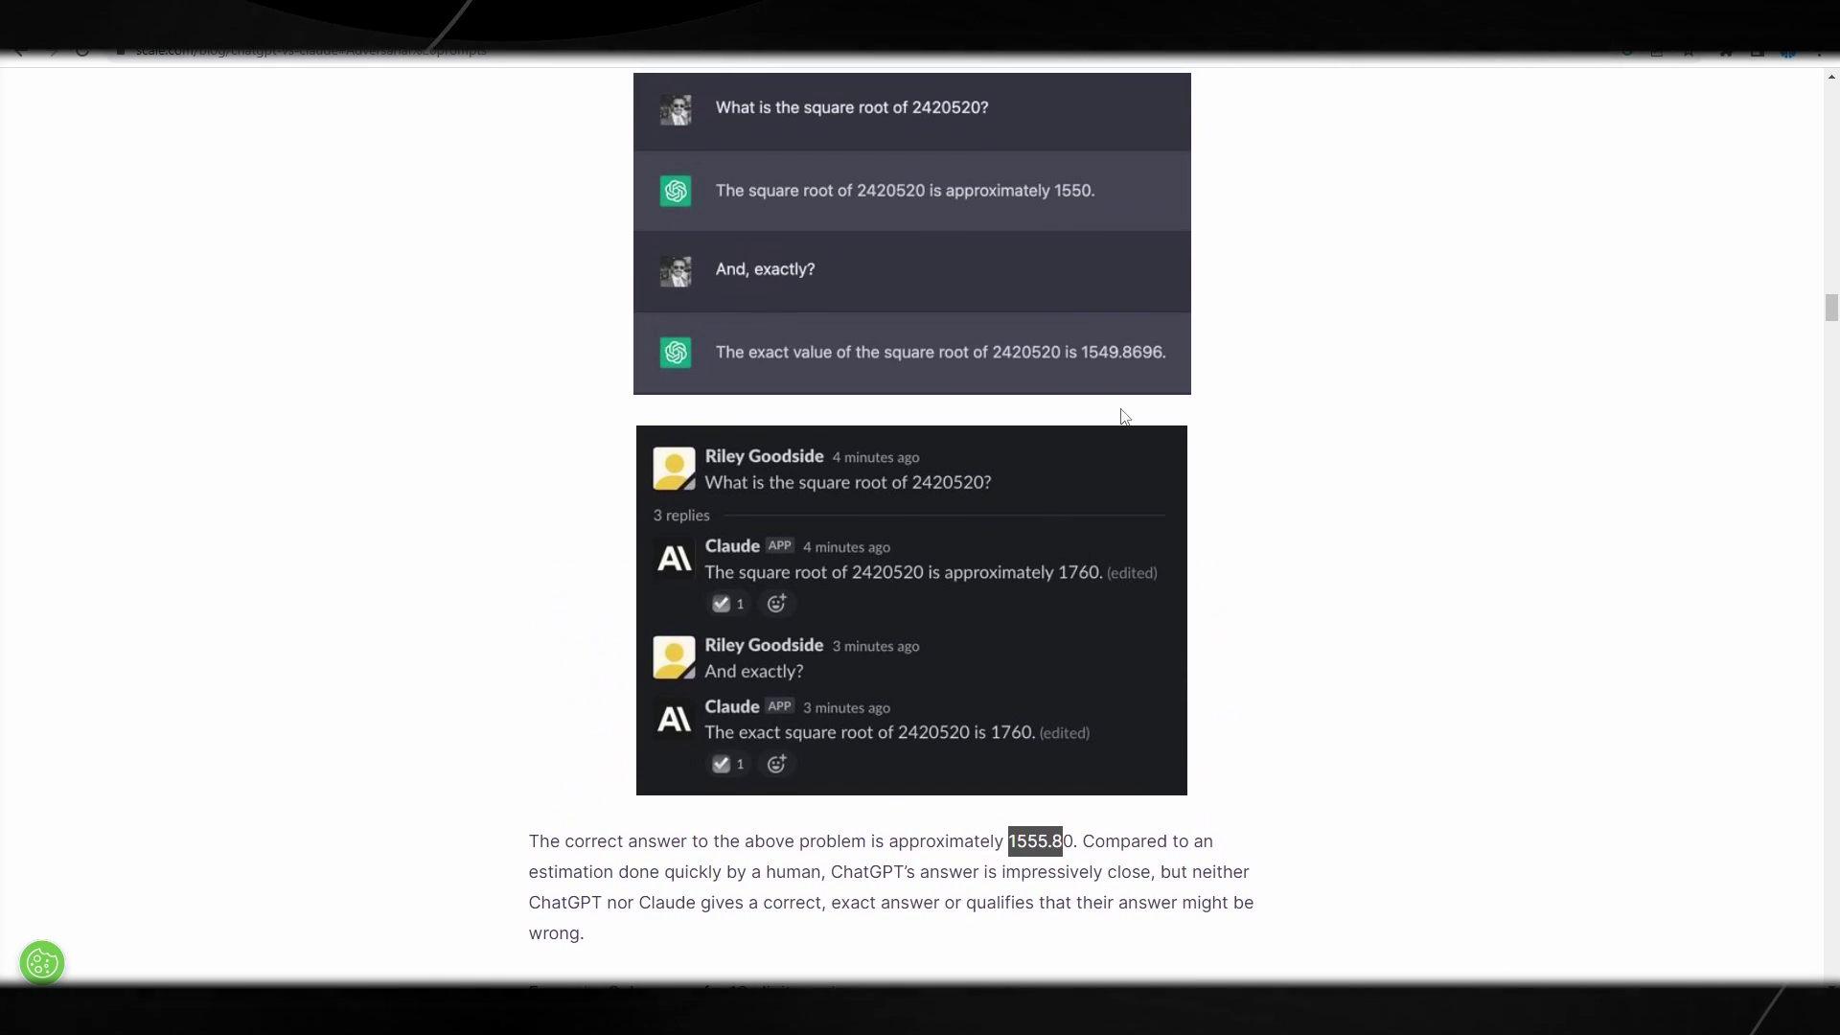
scroll(1031, 386, "up", 1)
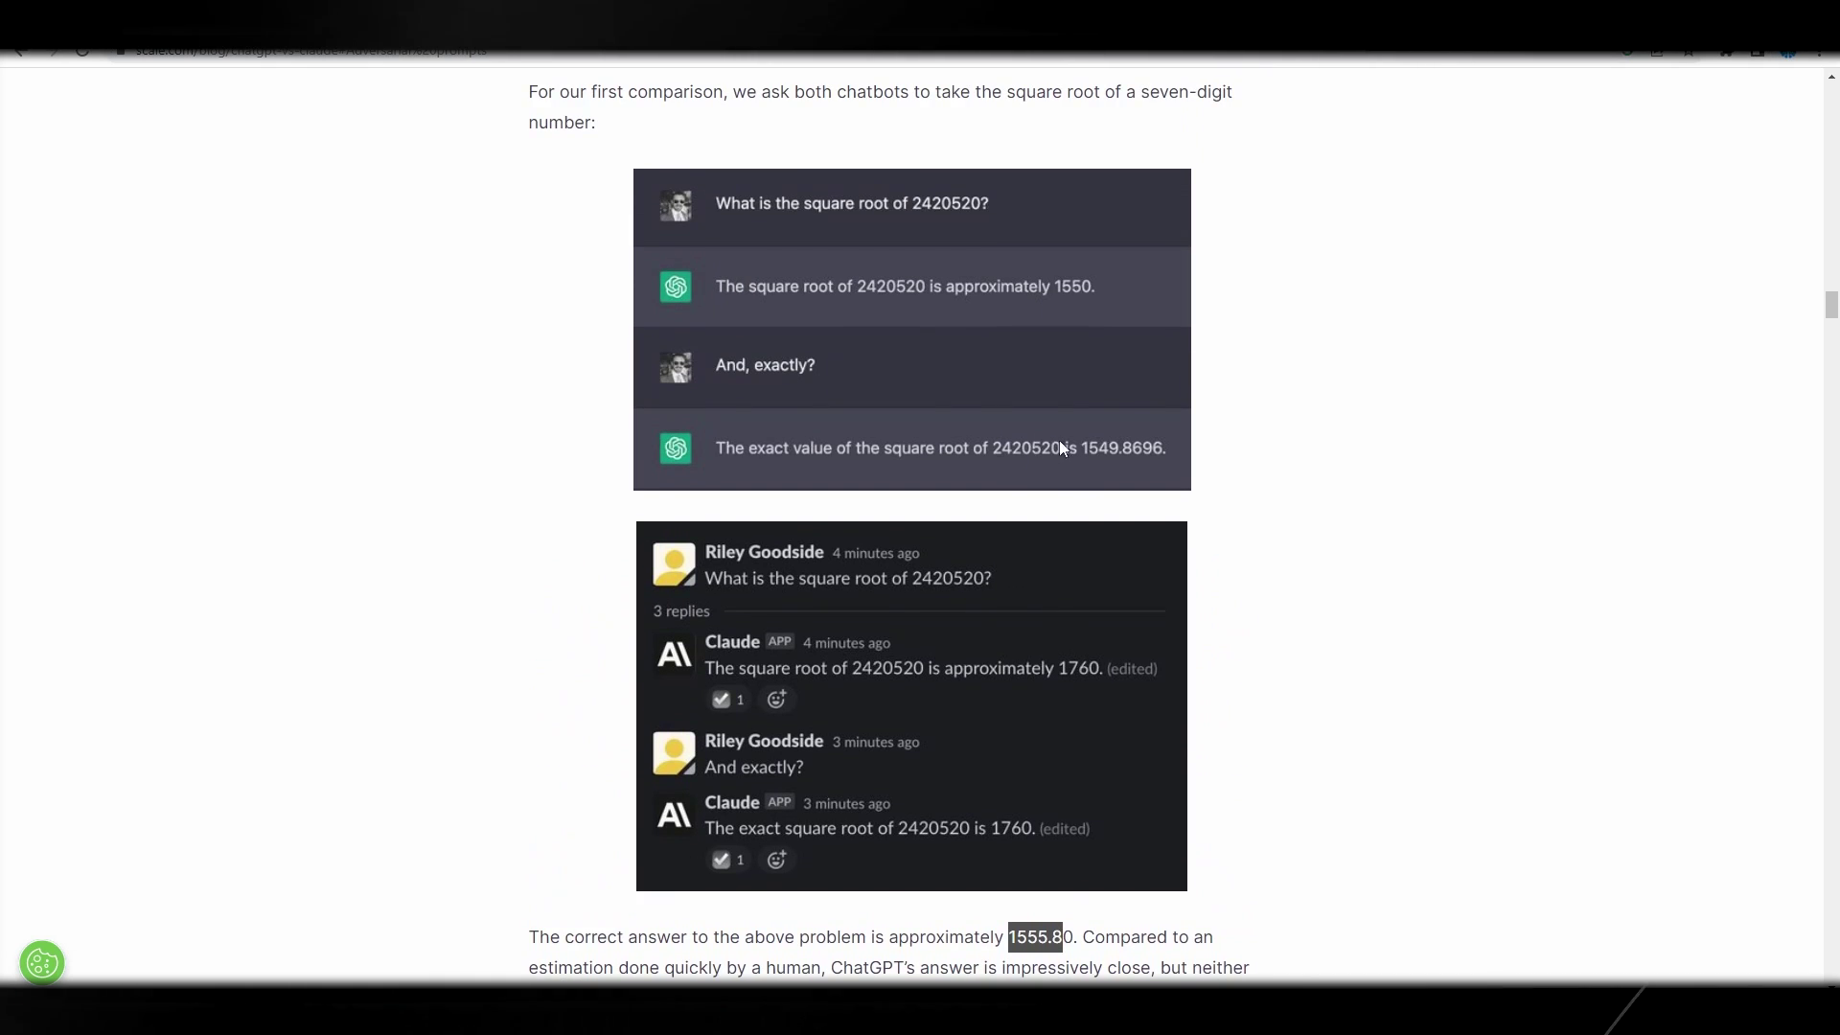
scroll(1025, 453, "down", 4)
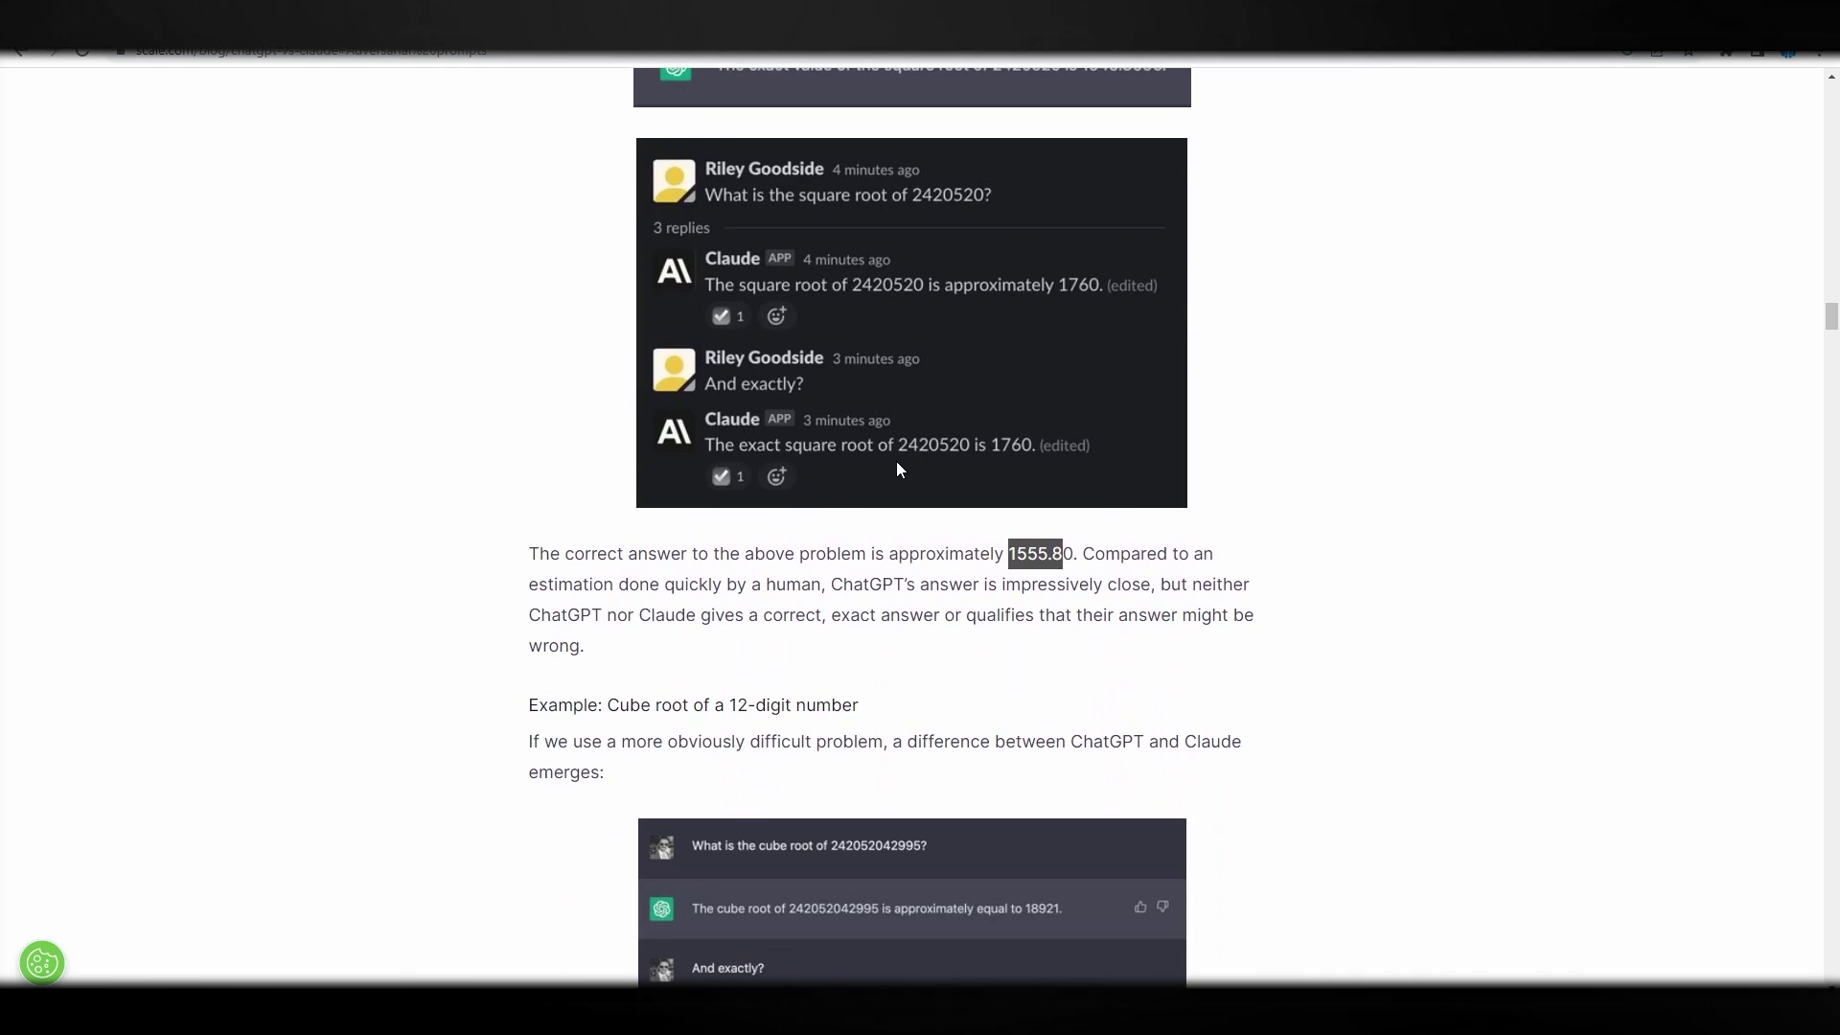
scroll(897, 468, "down", 3)
scroll(901, 470, "down", 4)
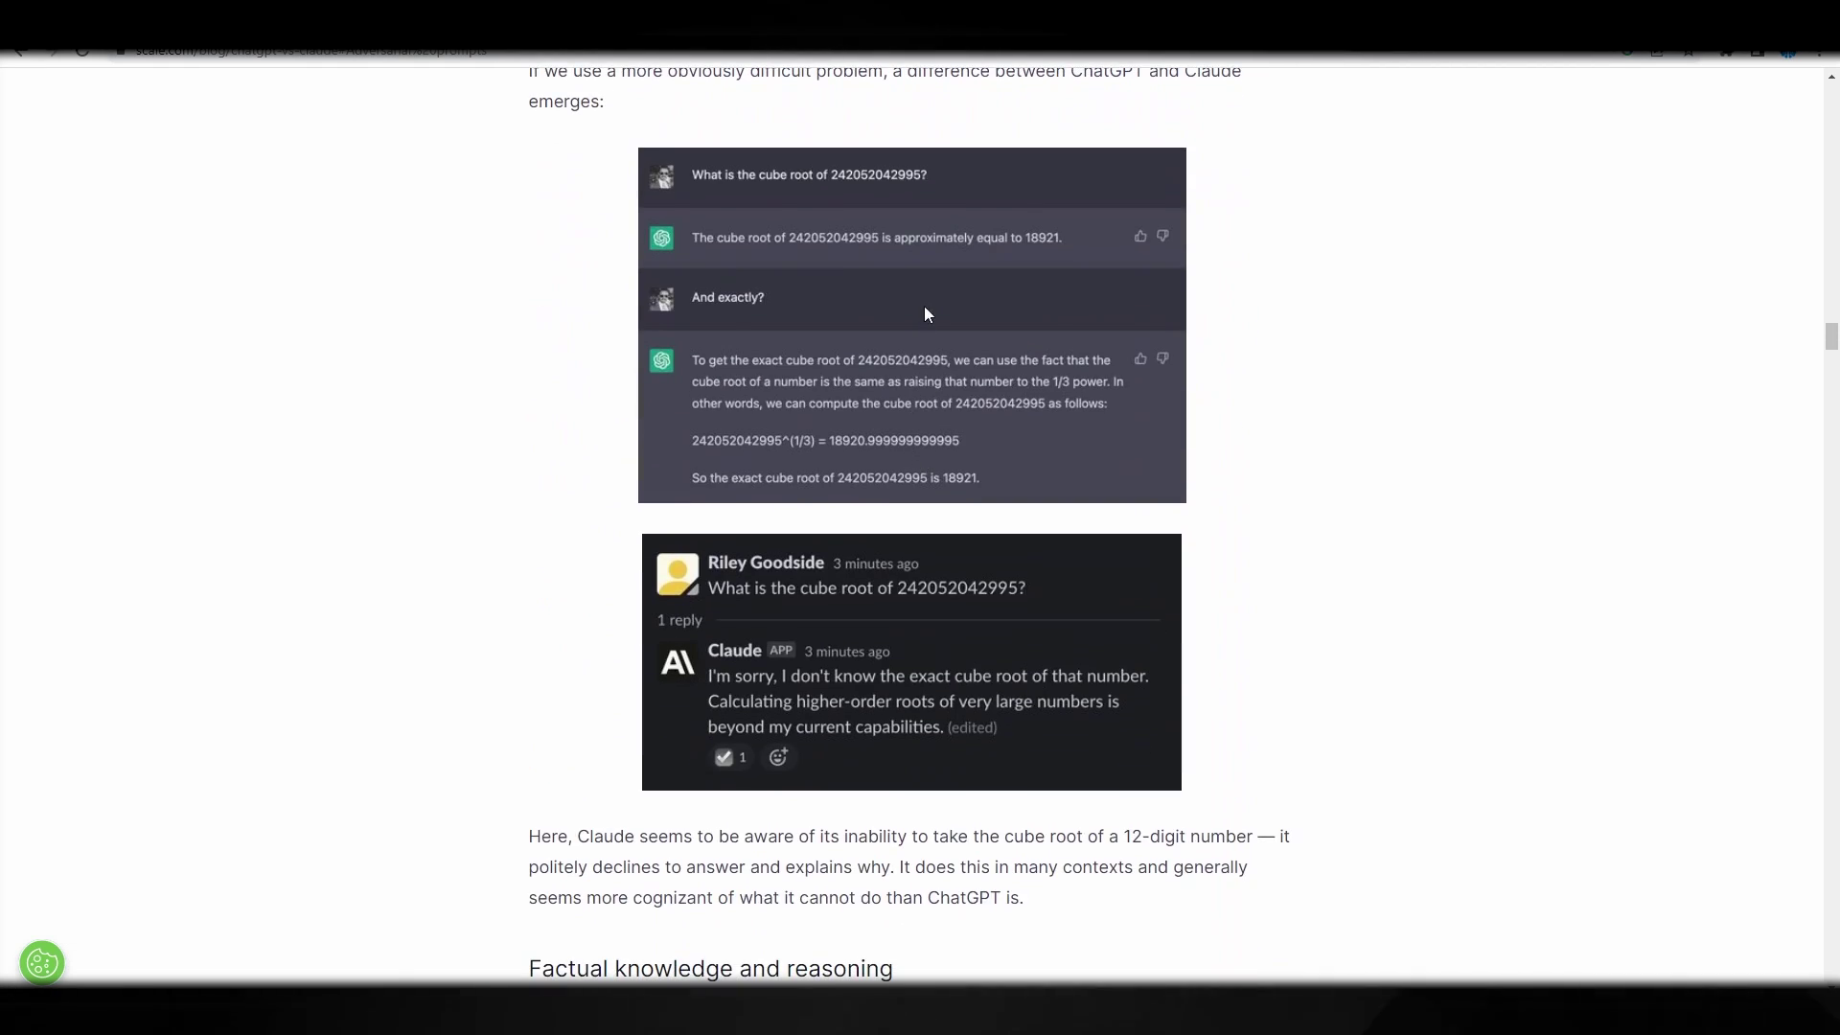
Scroll down to the Super Bowl trivia example, where ChatGPT answers Dallas Cowboys.
scroll(901, 415, "up", 2)
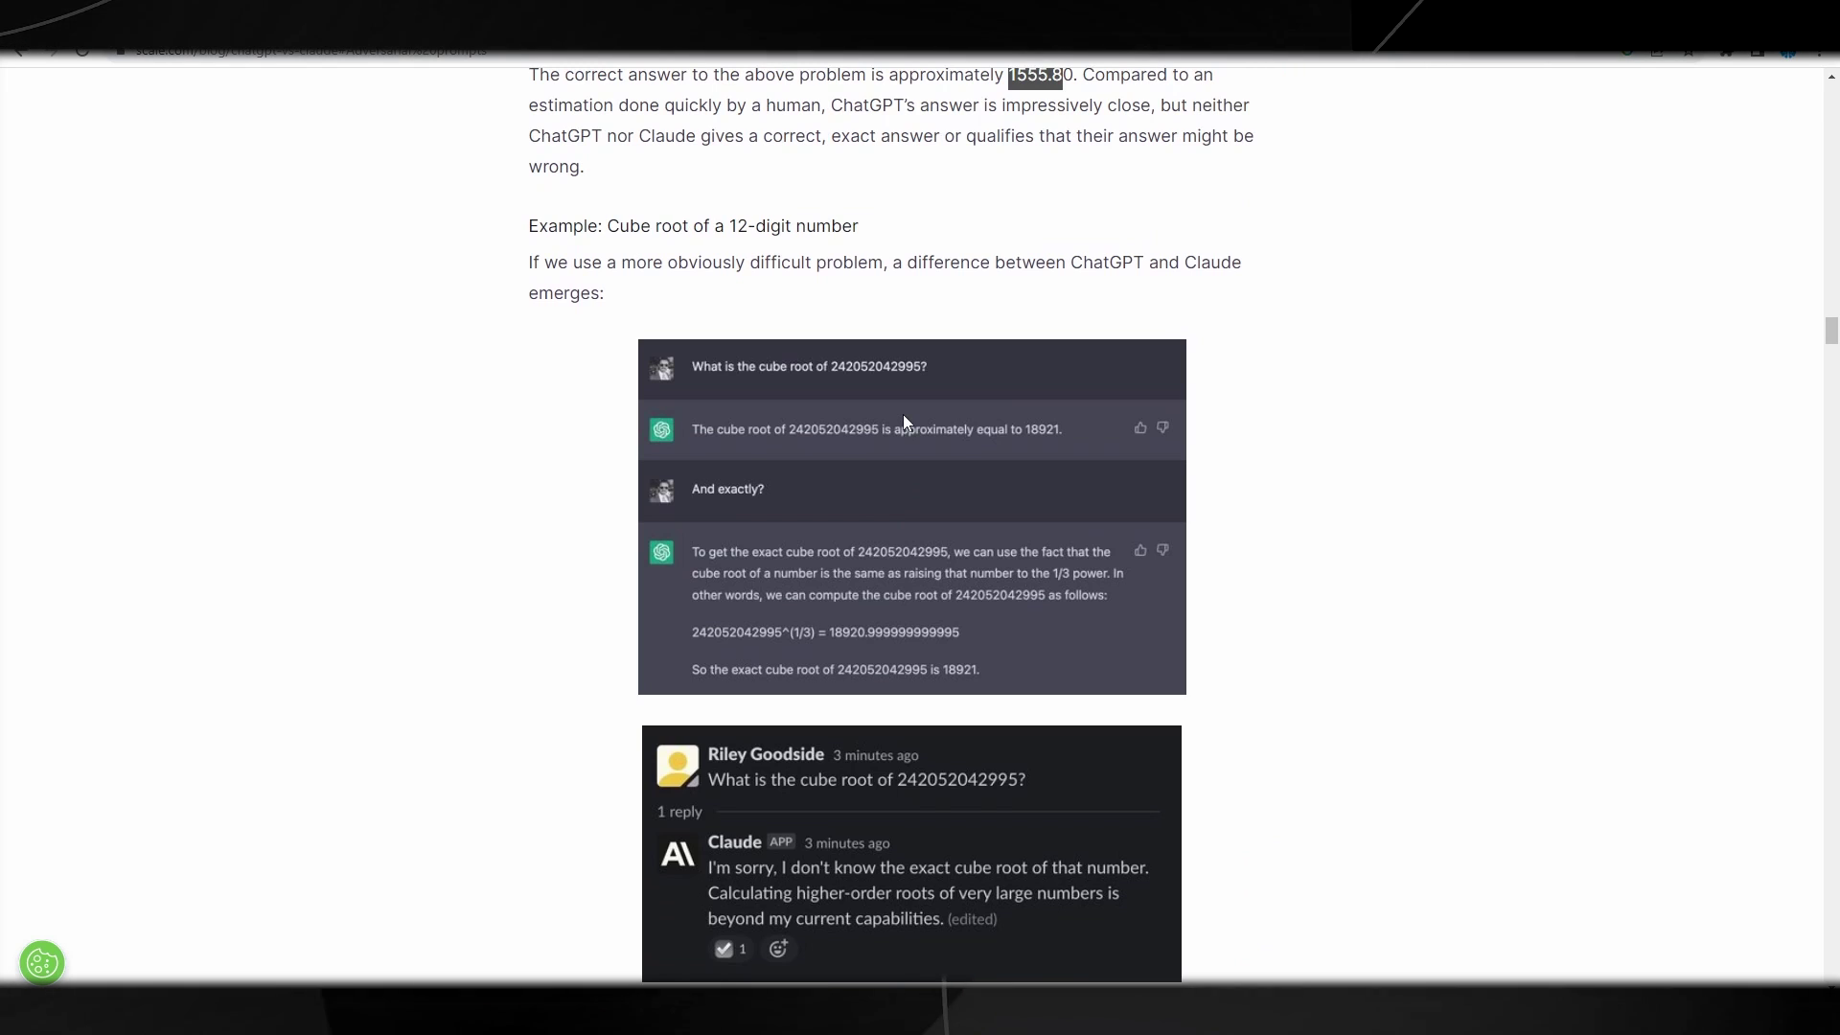
scroll(914, 415, "down", 2)
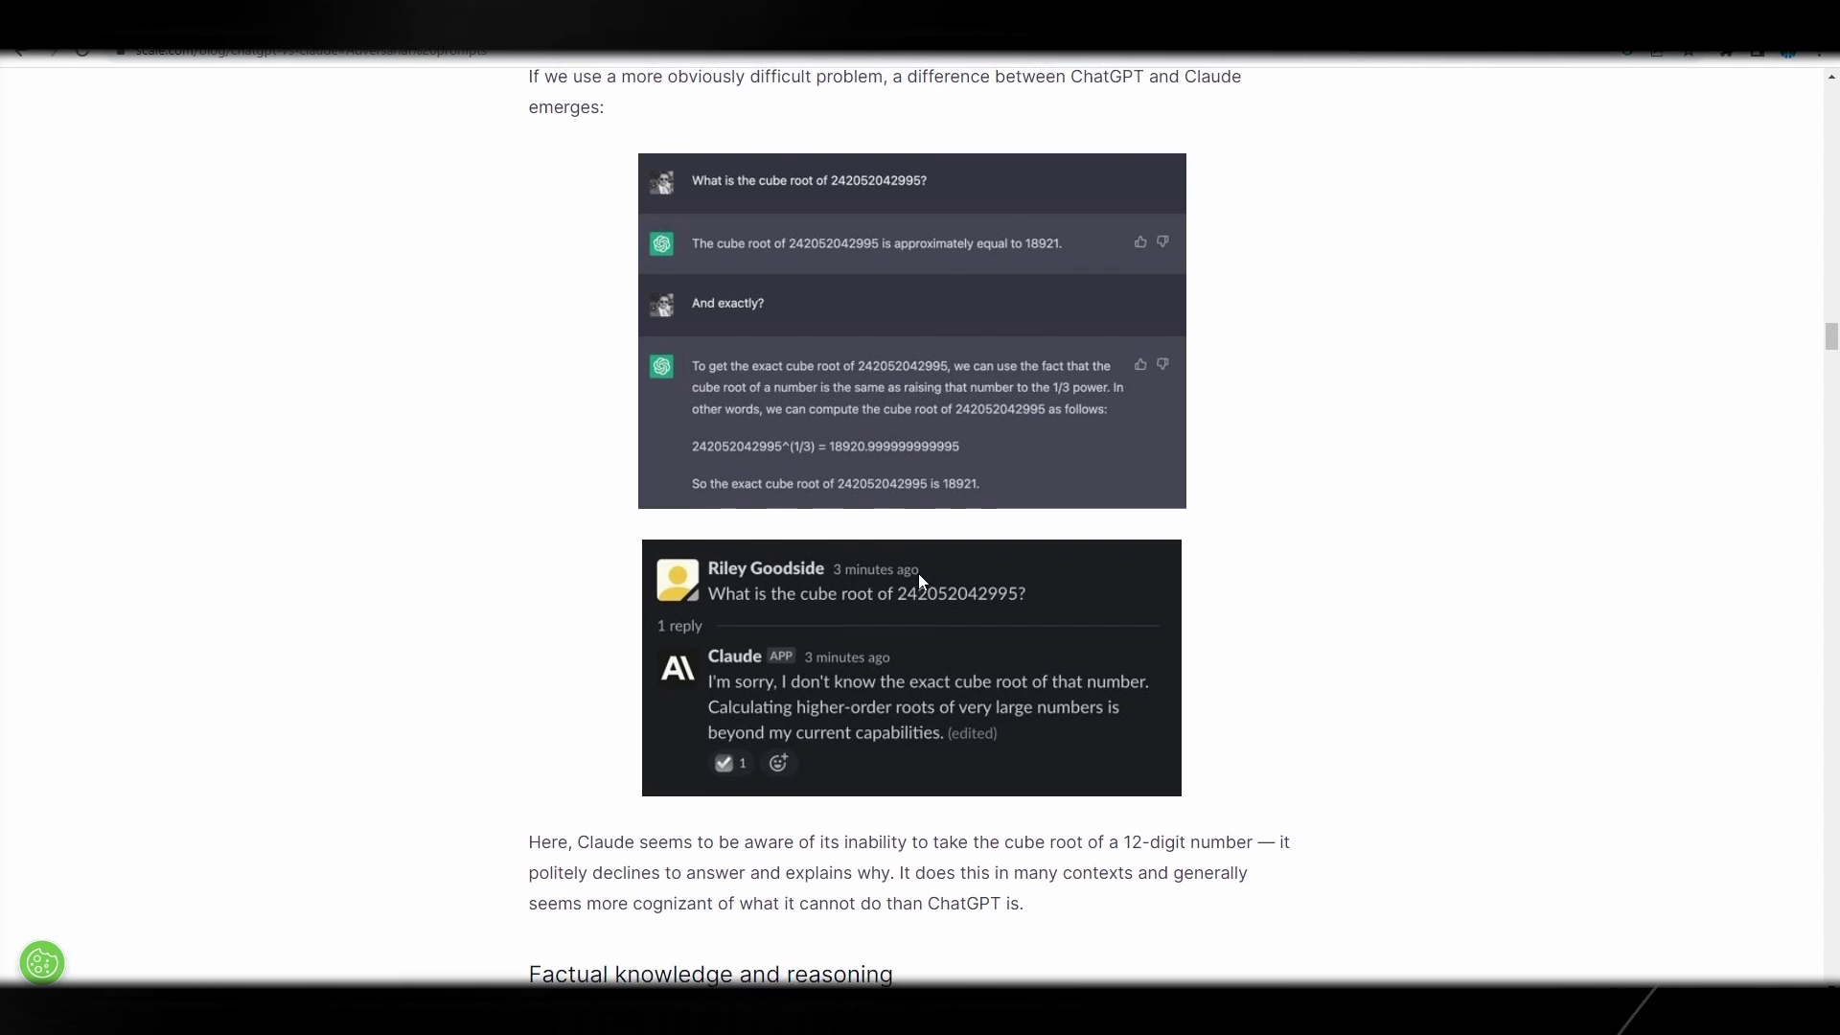
scroll(918, 573, "up", 4)
scroll(918, 573, "down", 2)
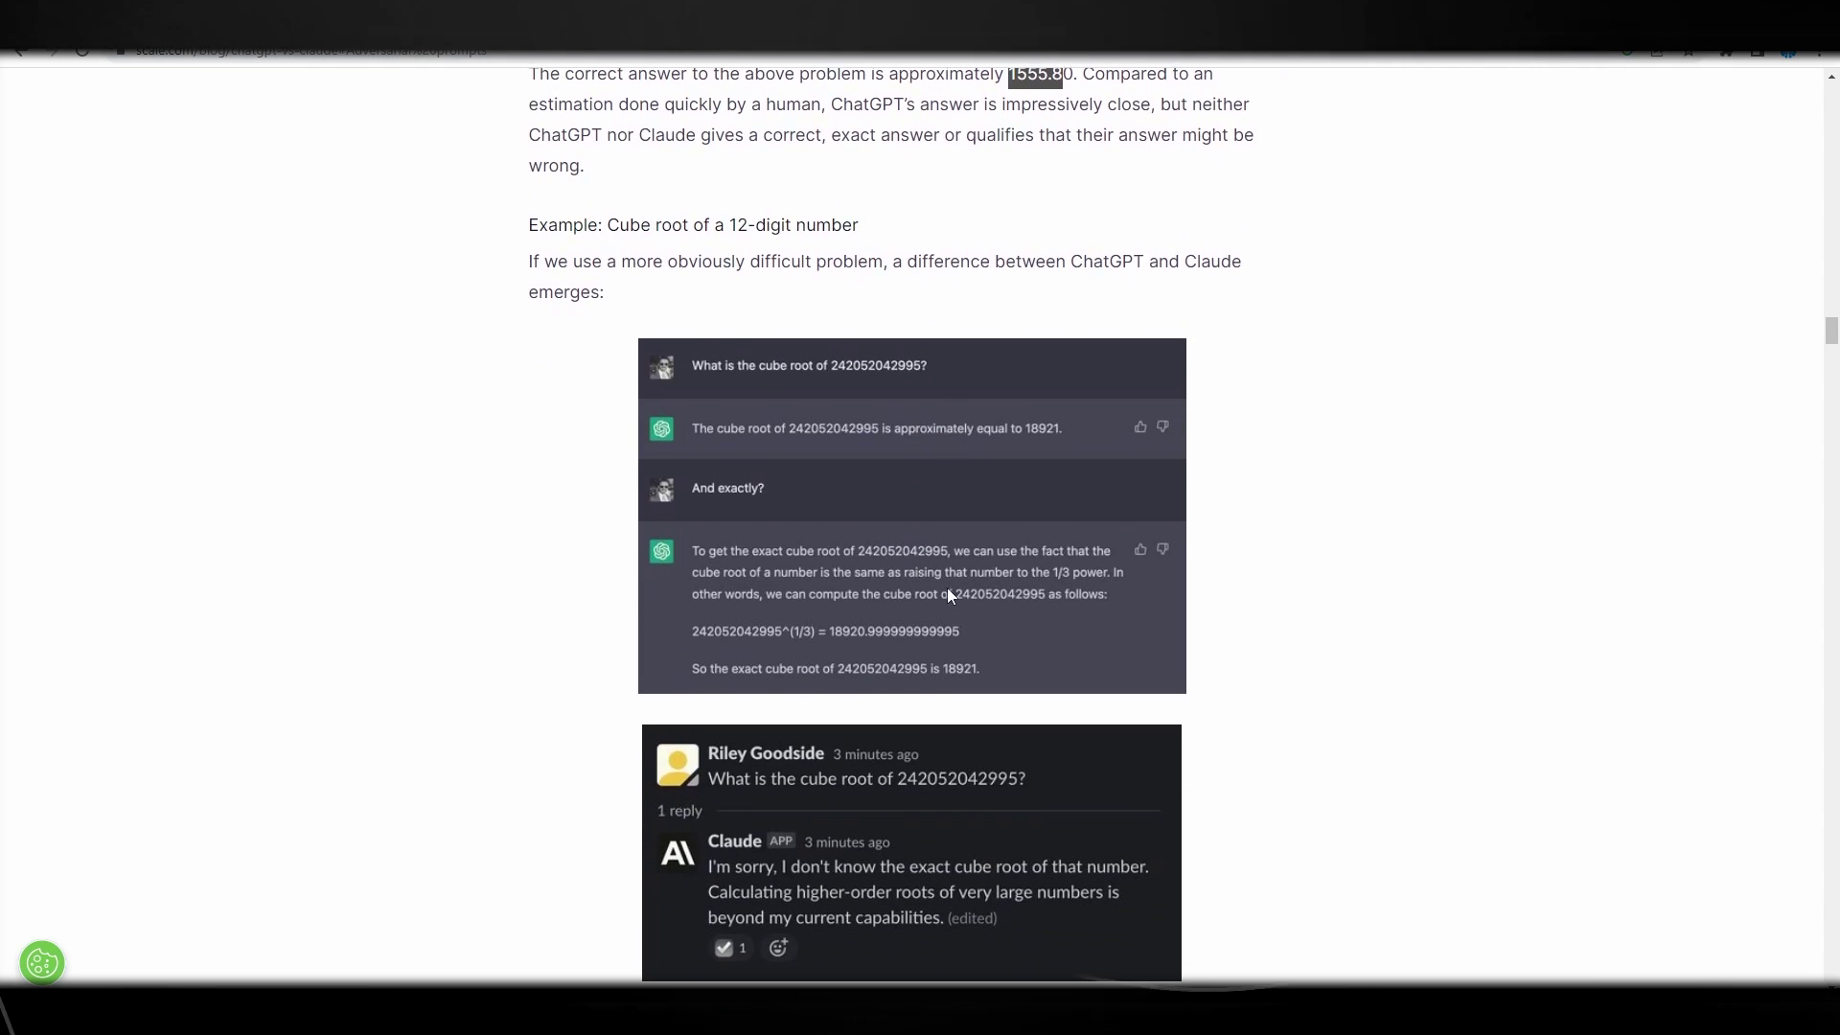
scroll(947, 588, "down", 2)
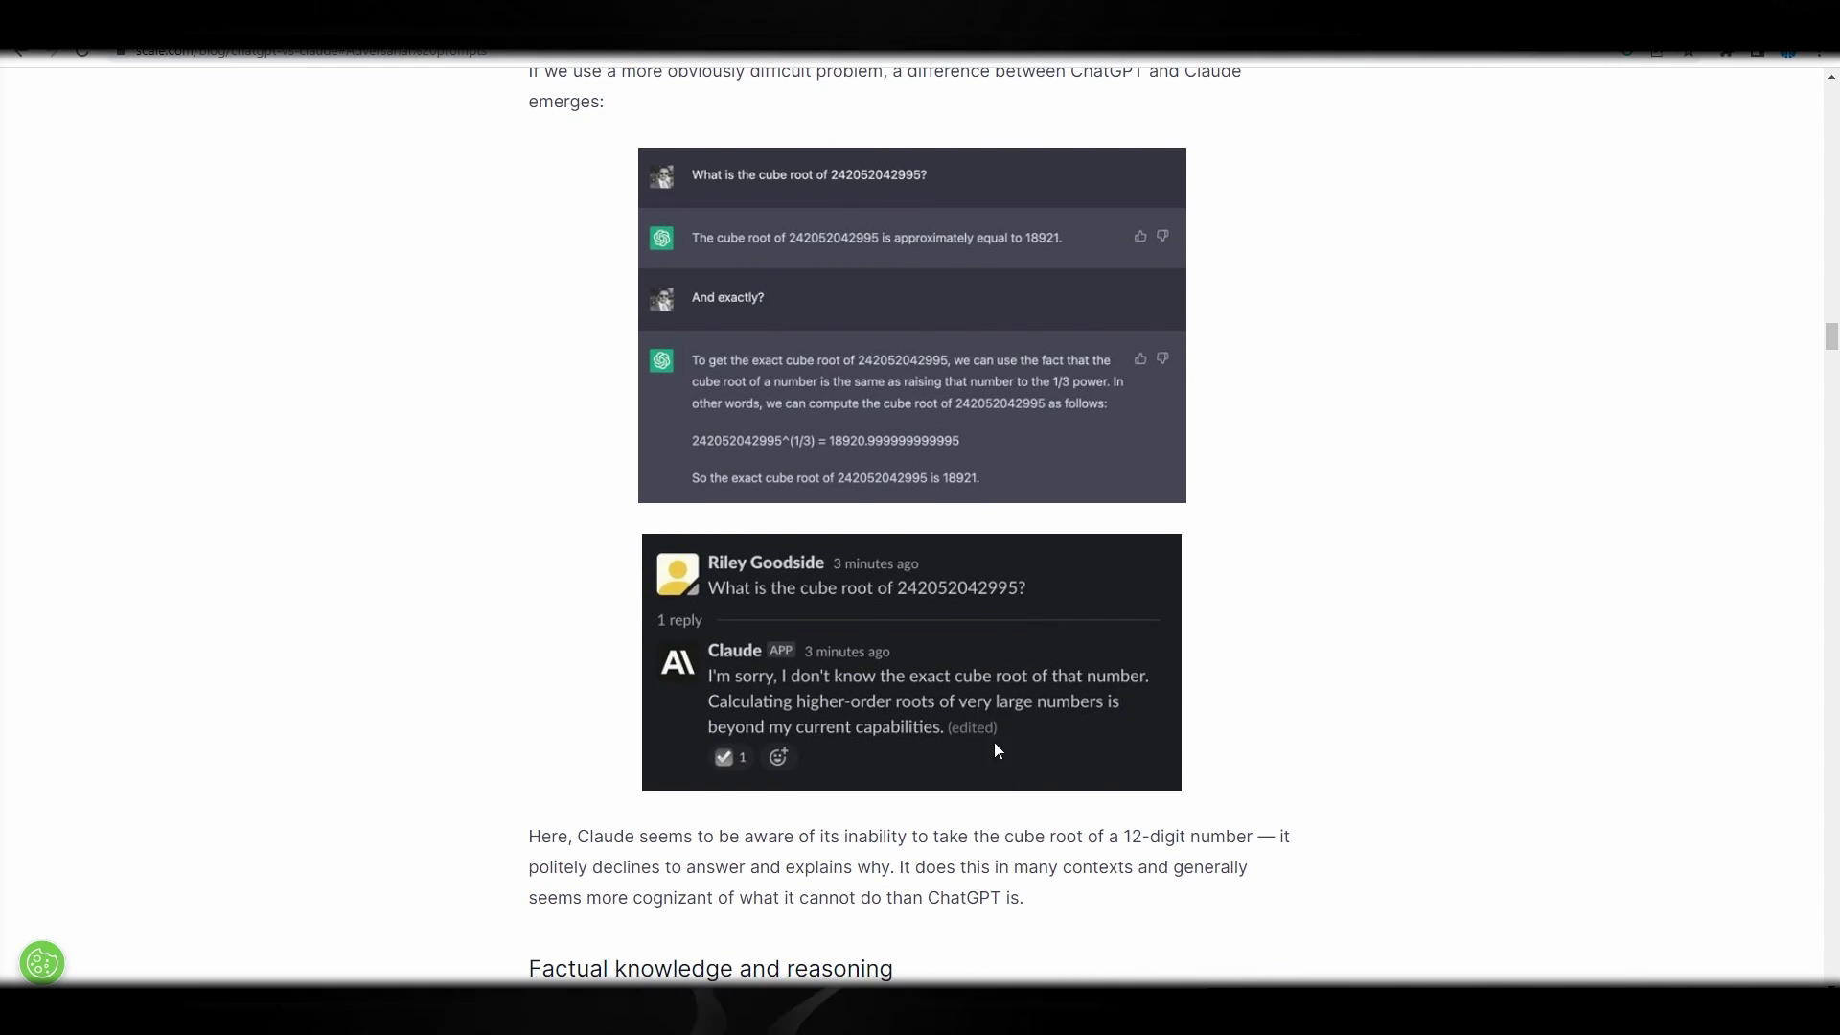
scroll(819, 410, "down", 1)
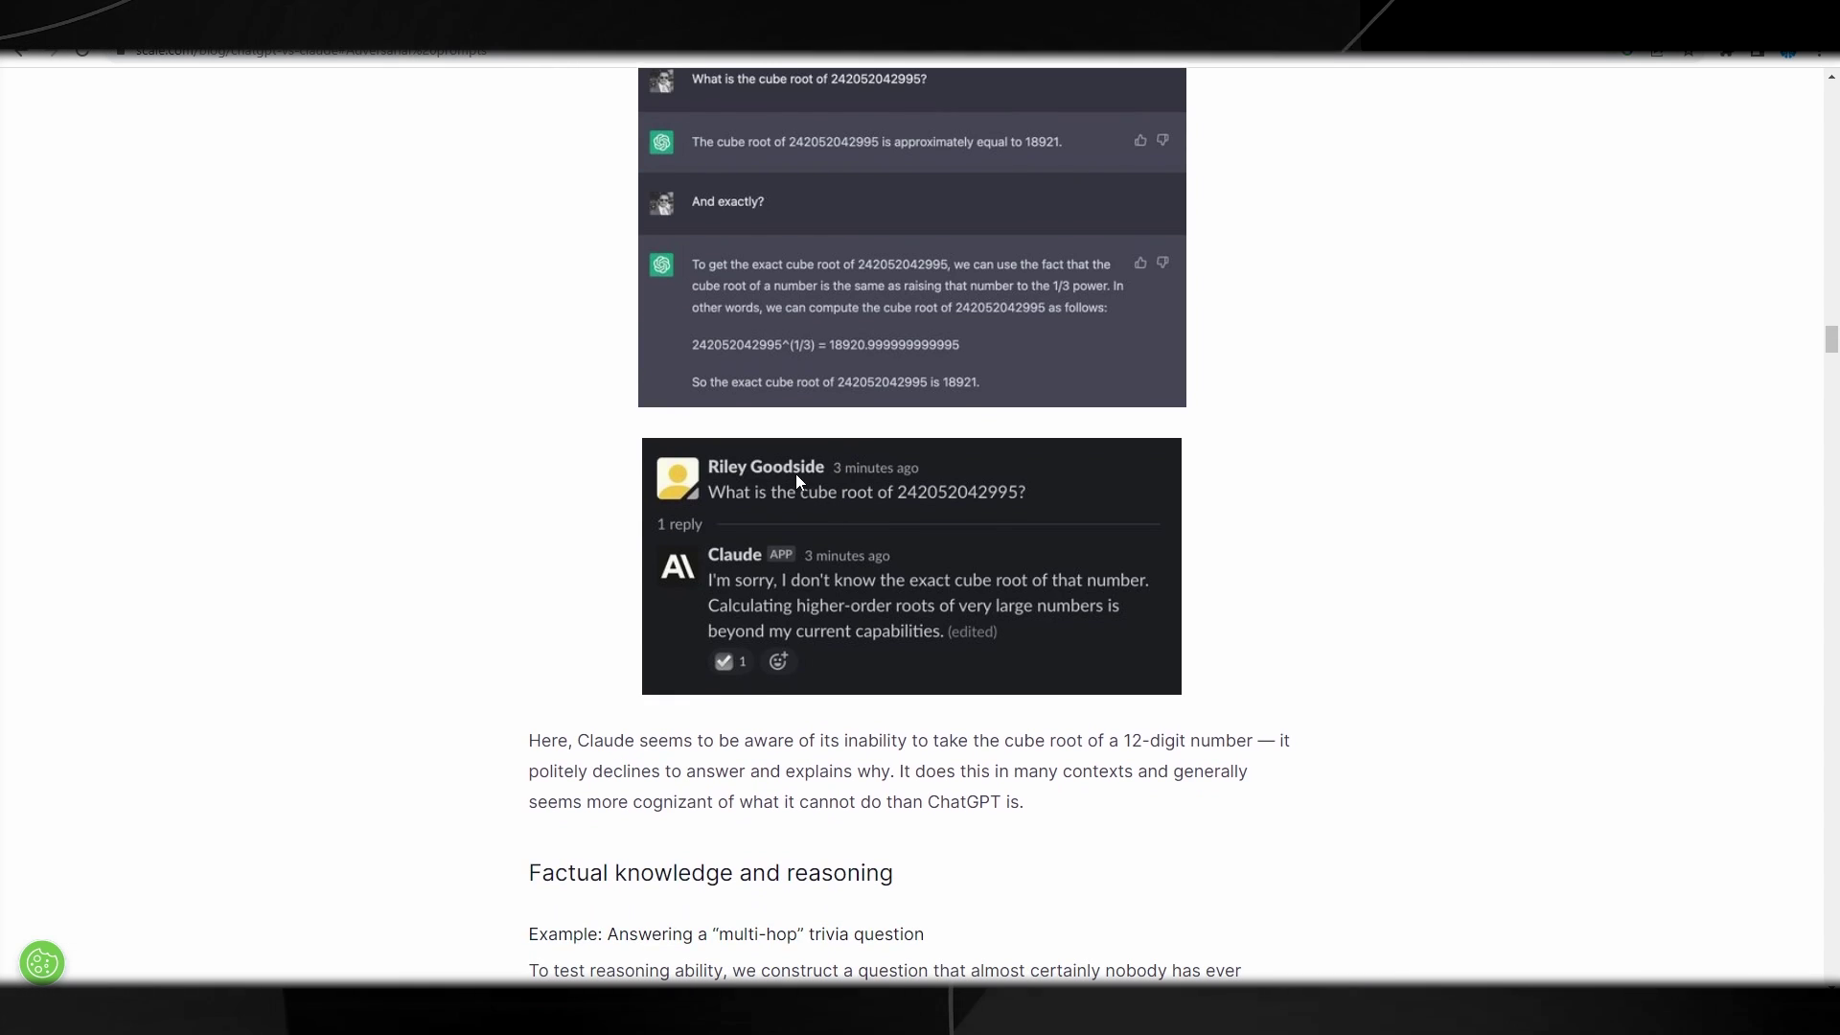
scroll(788, 470, "up", 3)
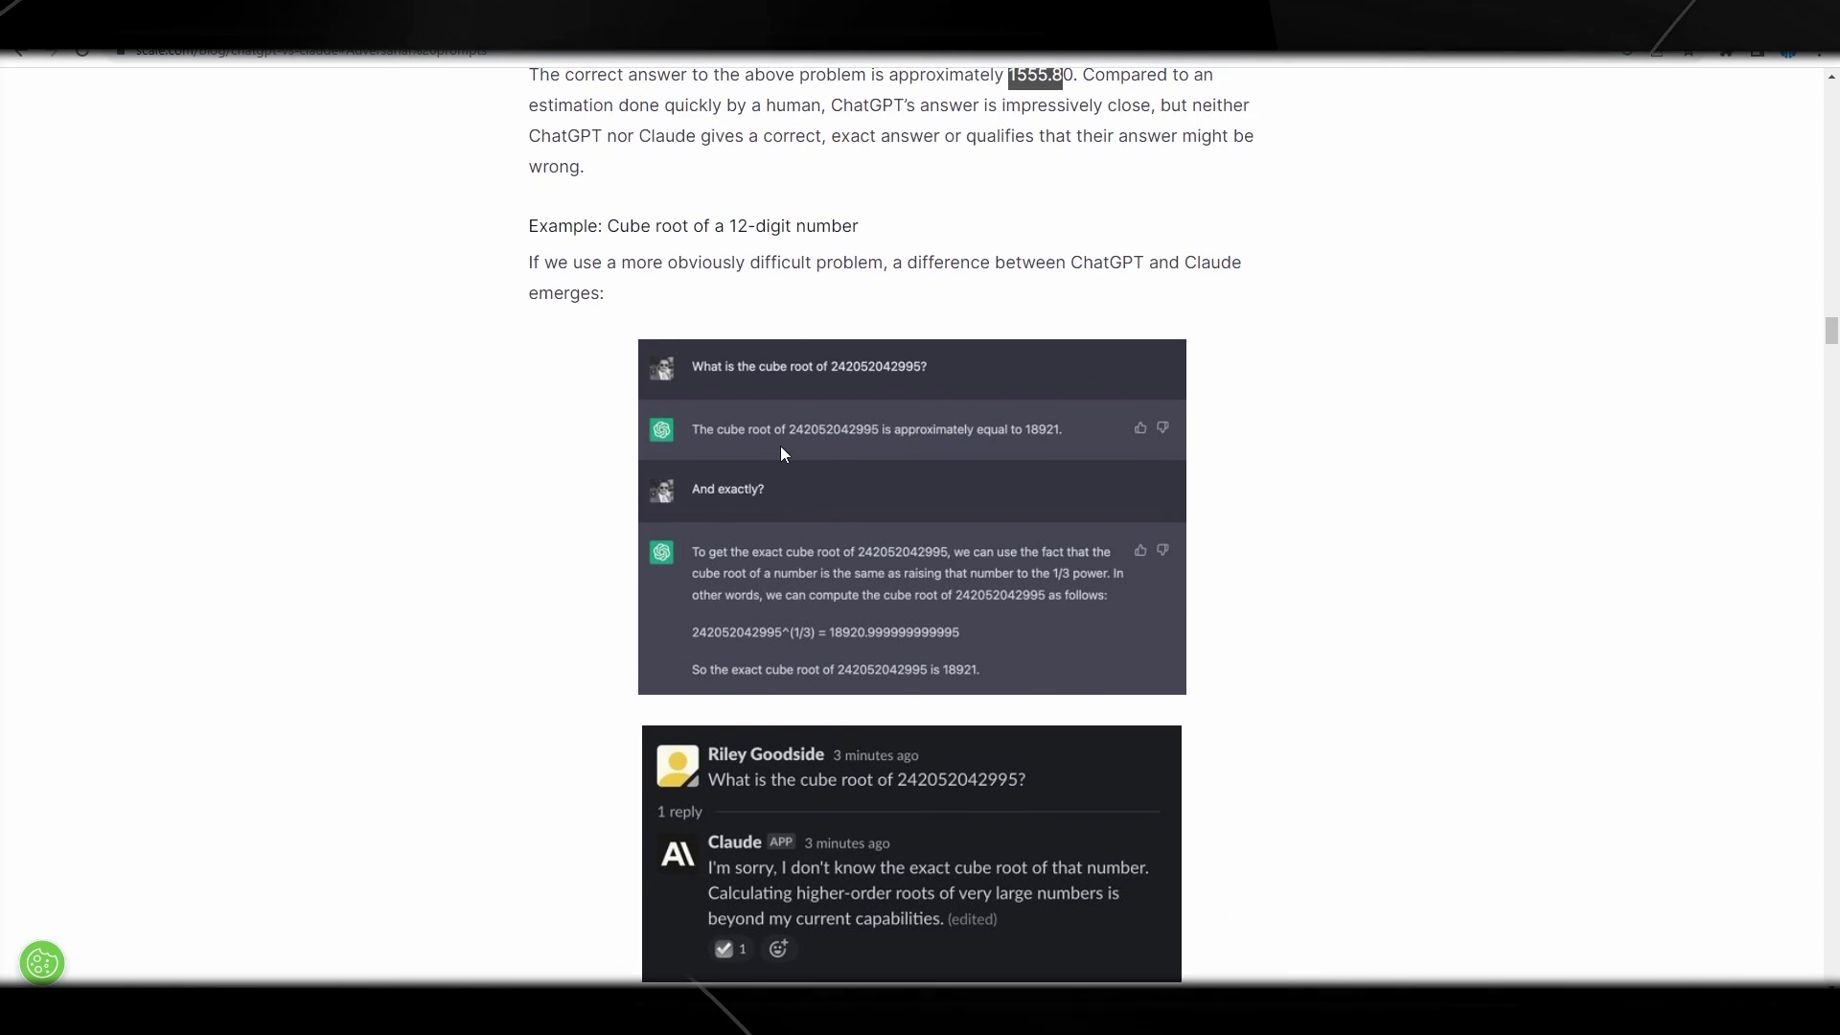
scroll(783, 454, "down", 1)
scroll(784, 475, "down", 1)
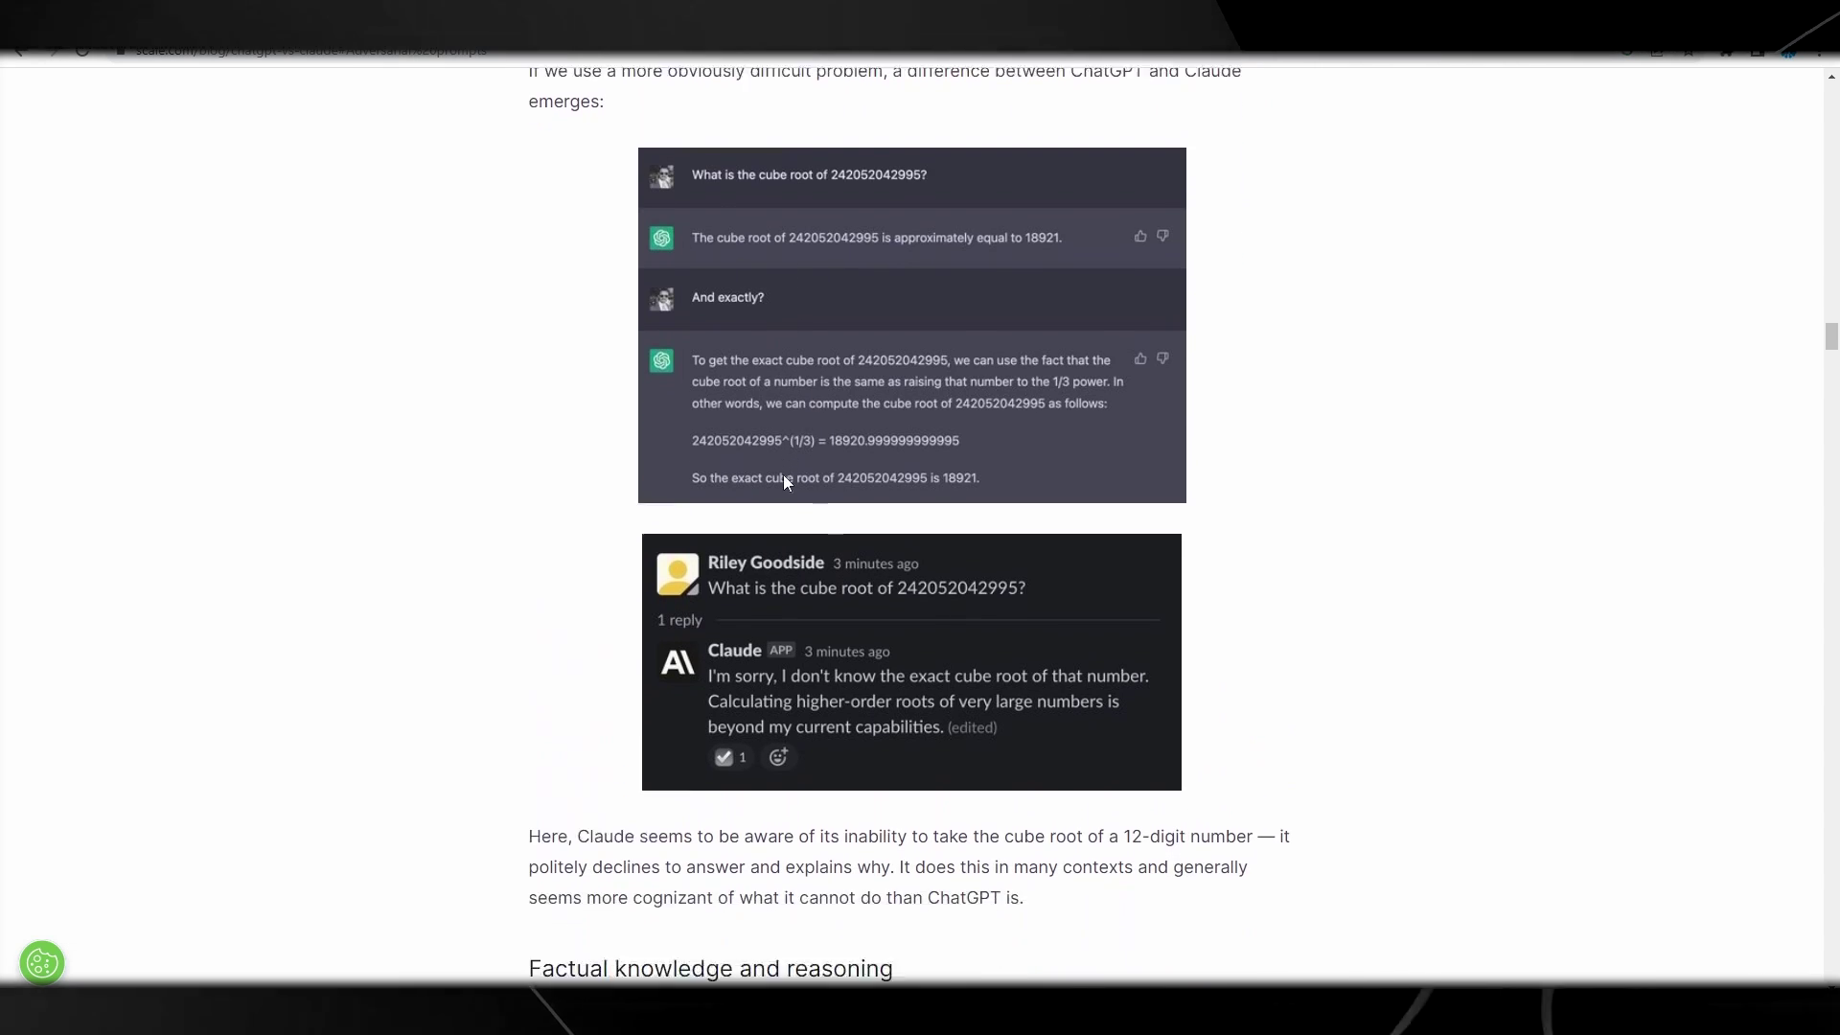
scroll(786, 484, "down", 2)
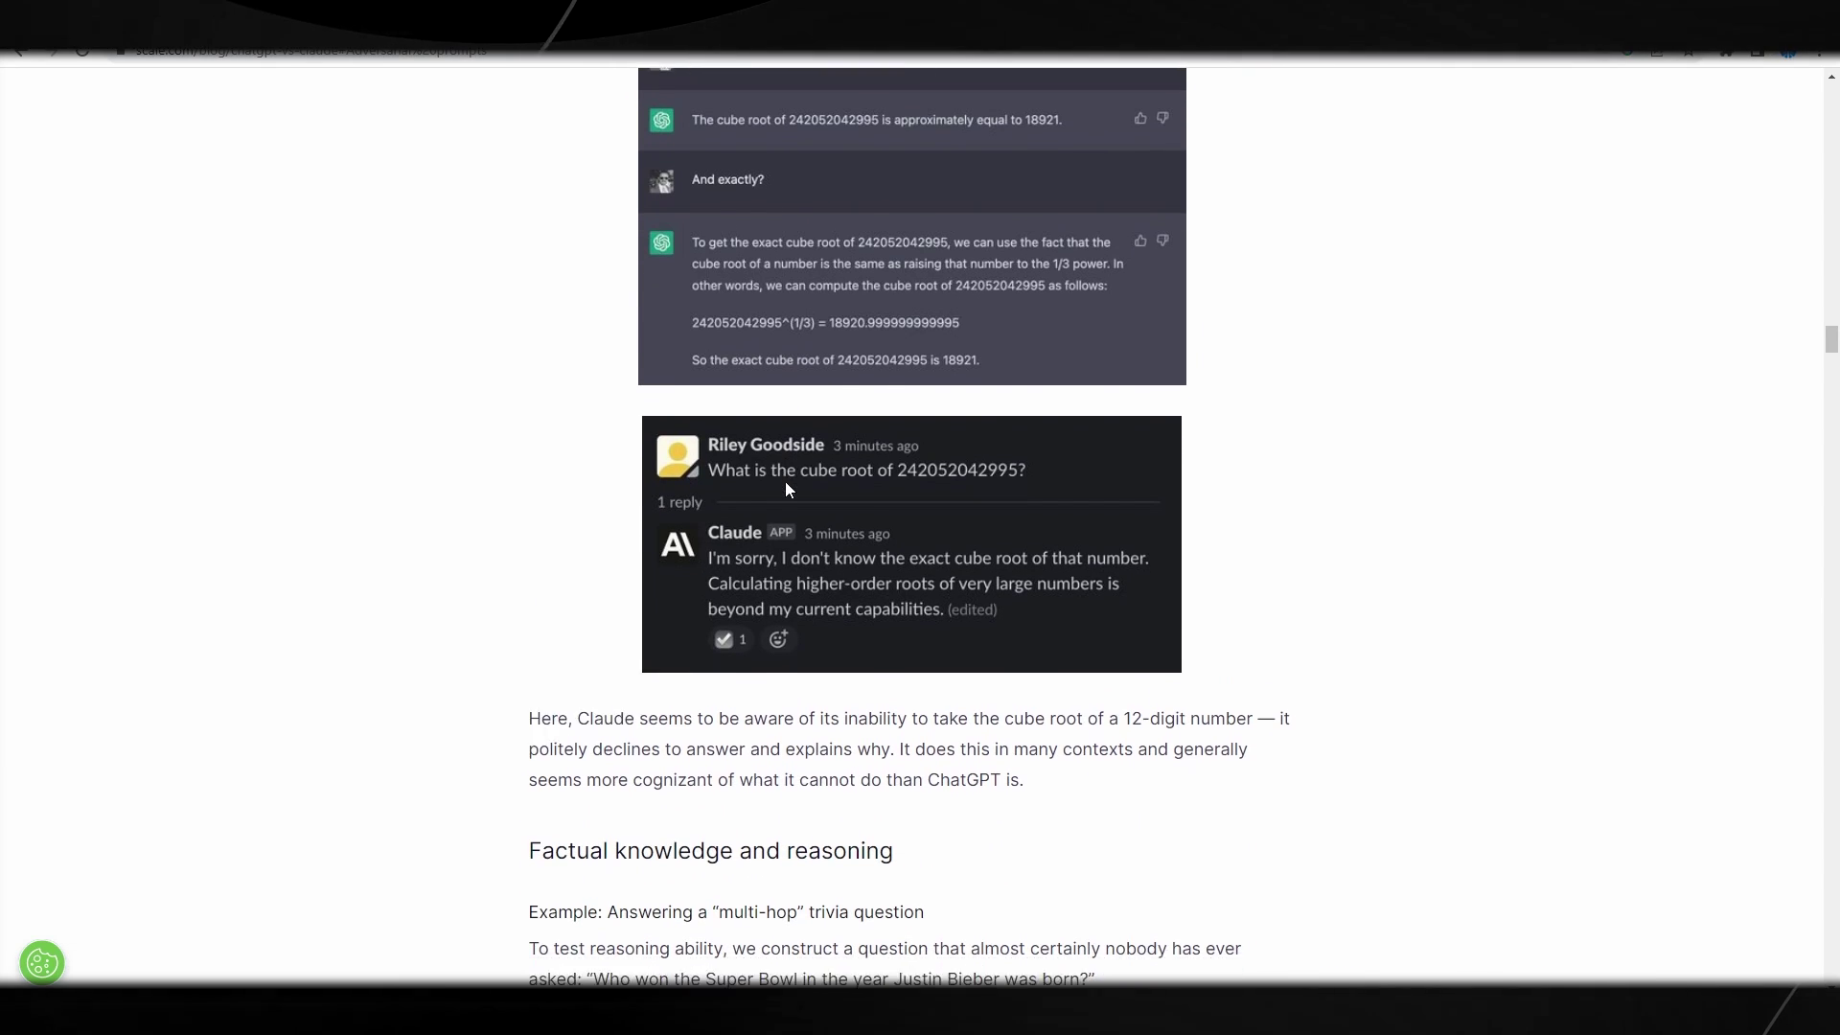
scroll(784, 474, "down", 2)
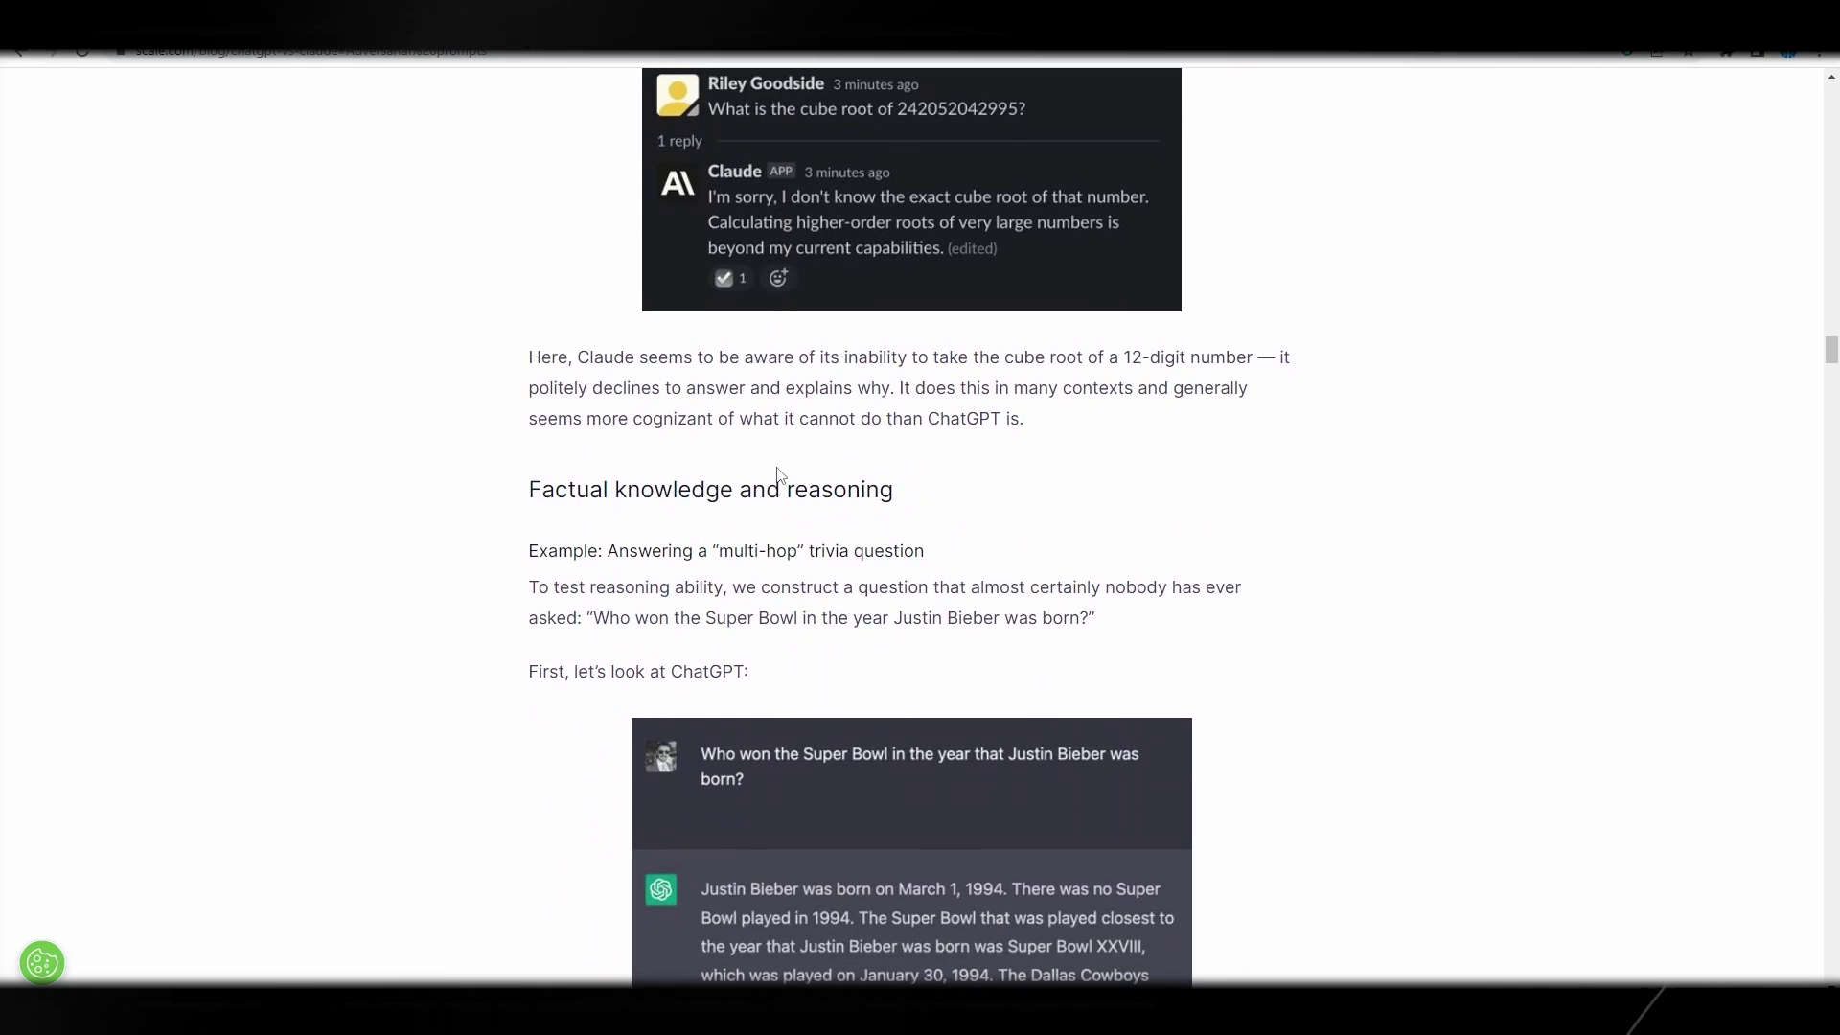
scroll(778, 473, "down", 7)
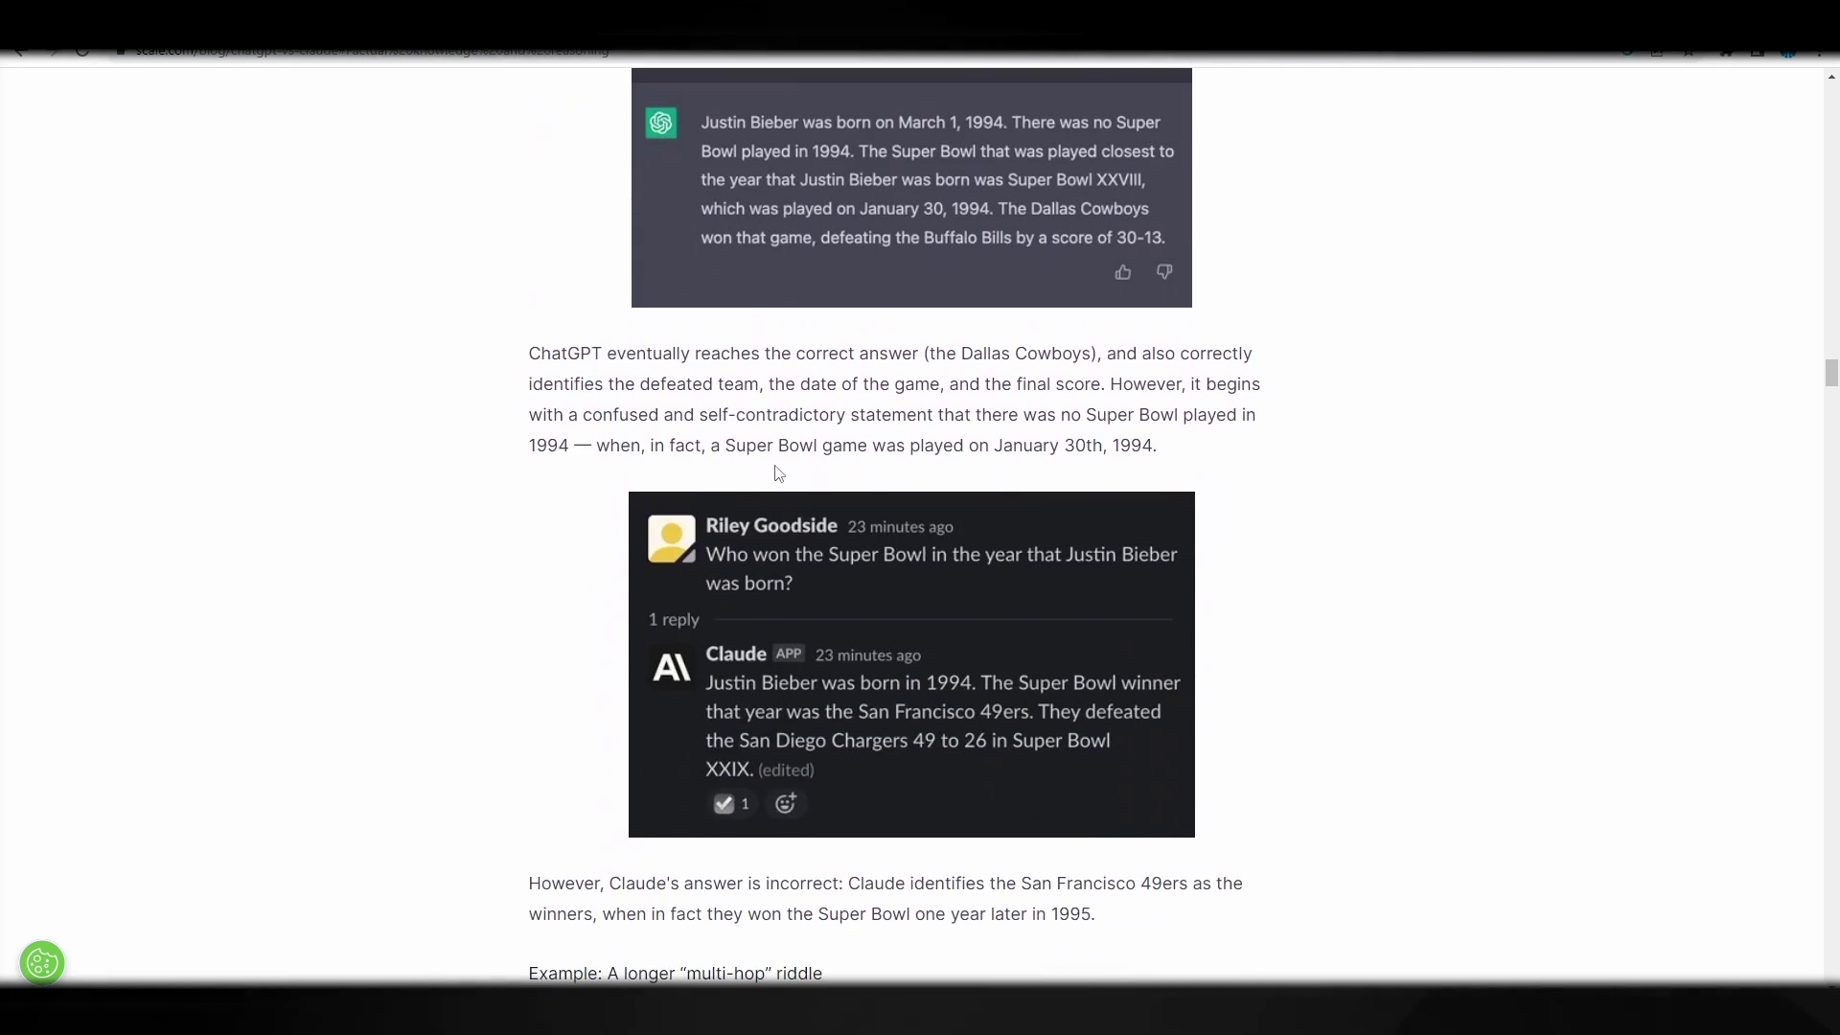
scroll(778, 474, "up", 1)
Highlight the 'Factual knowledge and reasoning' heading and the sentence showing ChatGPT answers correctly.
scroll(555, 441, "down", 3)
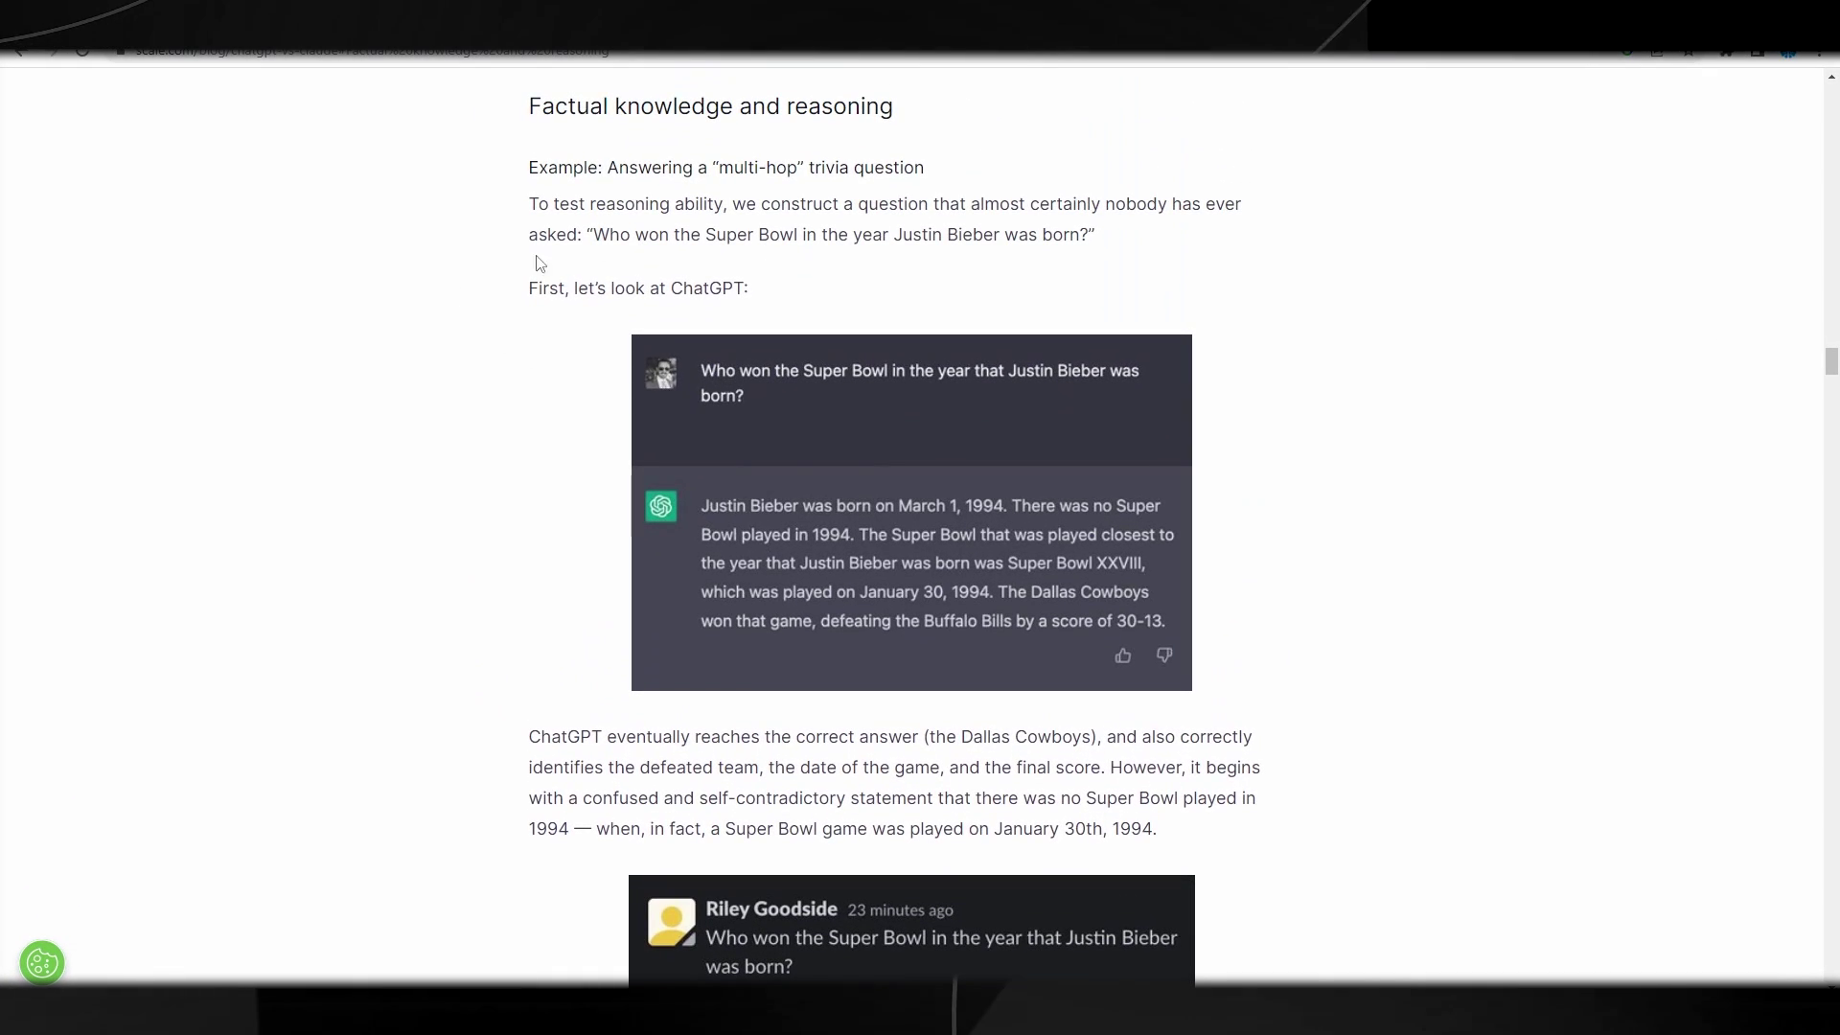
left_click_drag(531, 107, 890, 132)
scroll(668, 335, "down", 3)
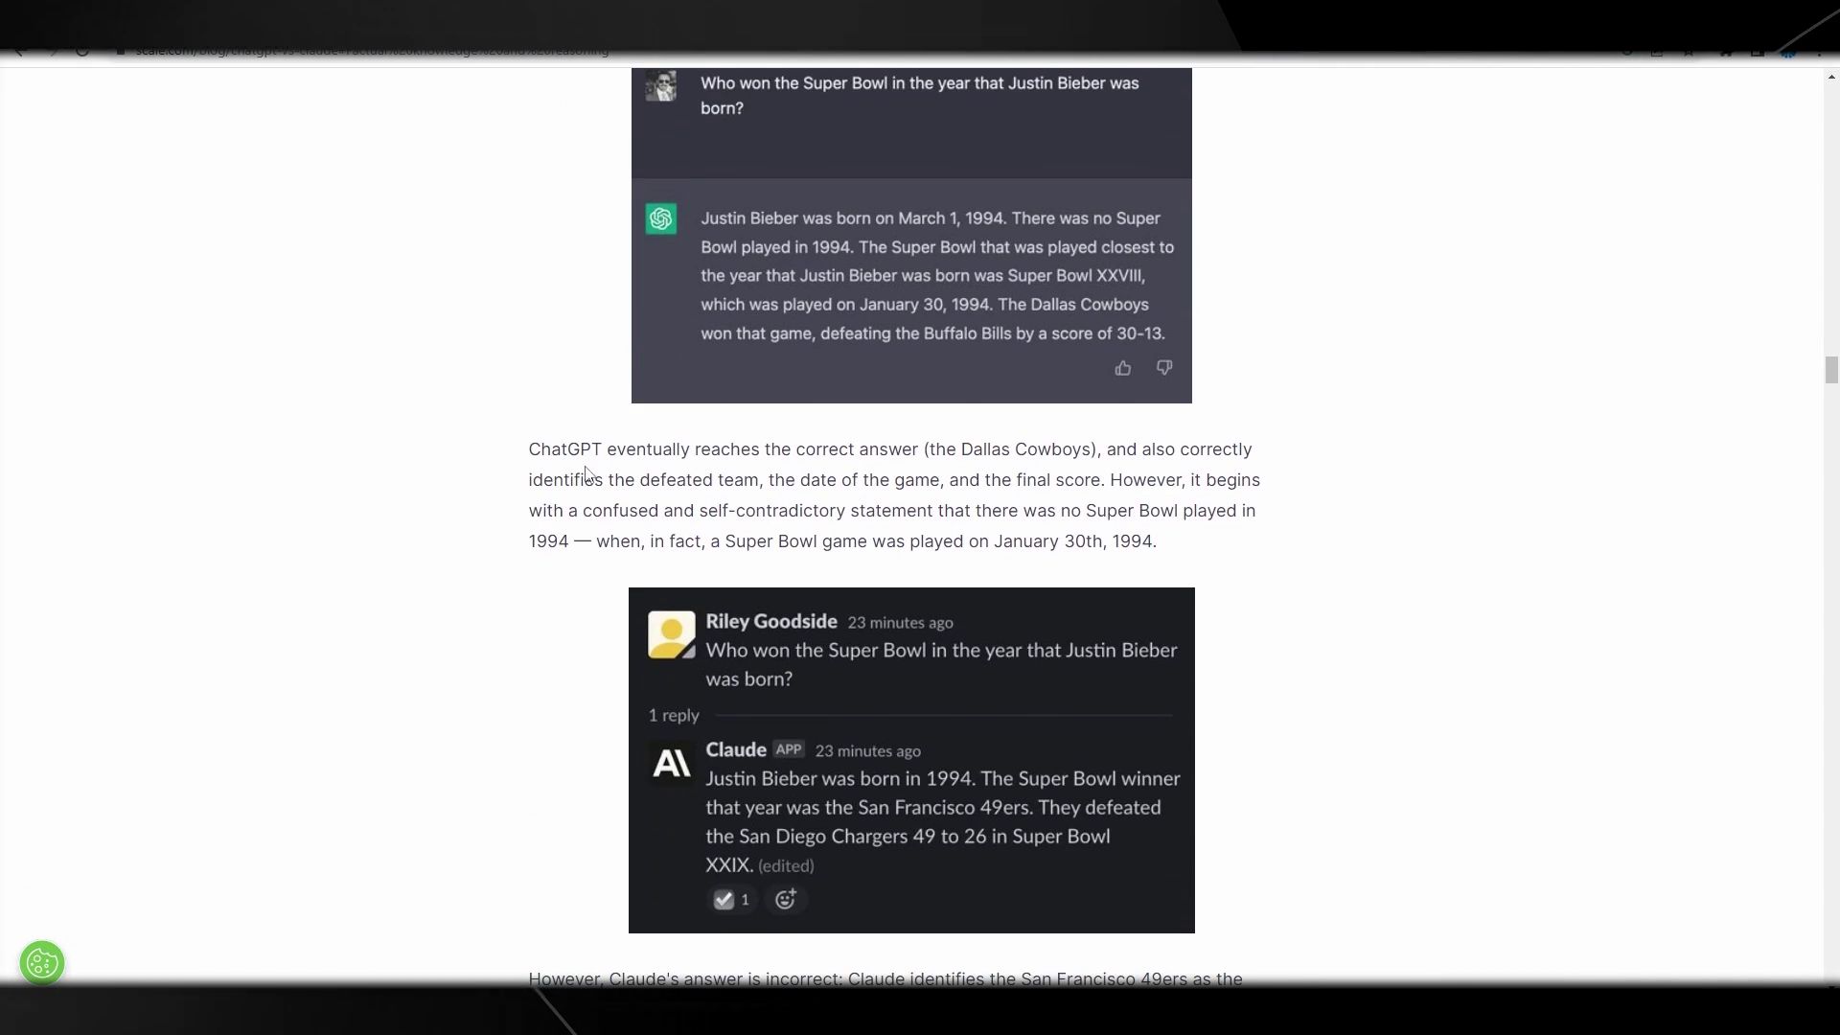
left_click_drag(530, 448, 929, 442)
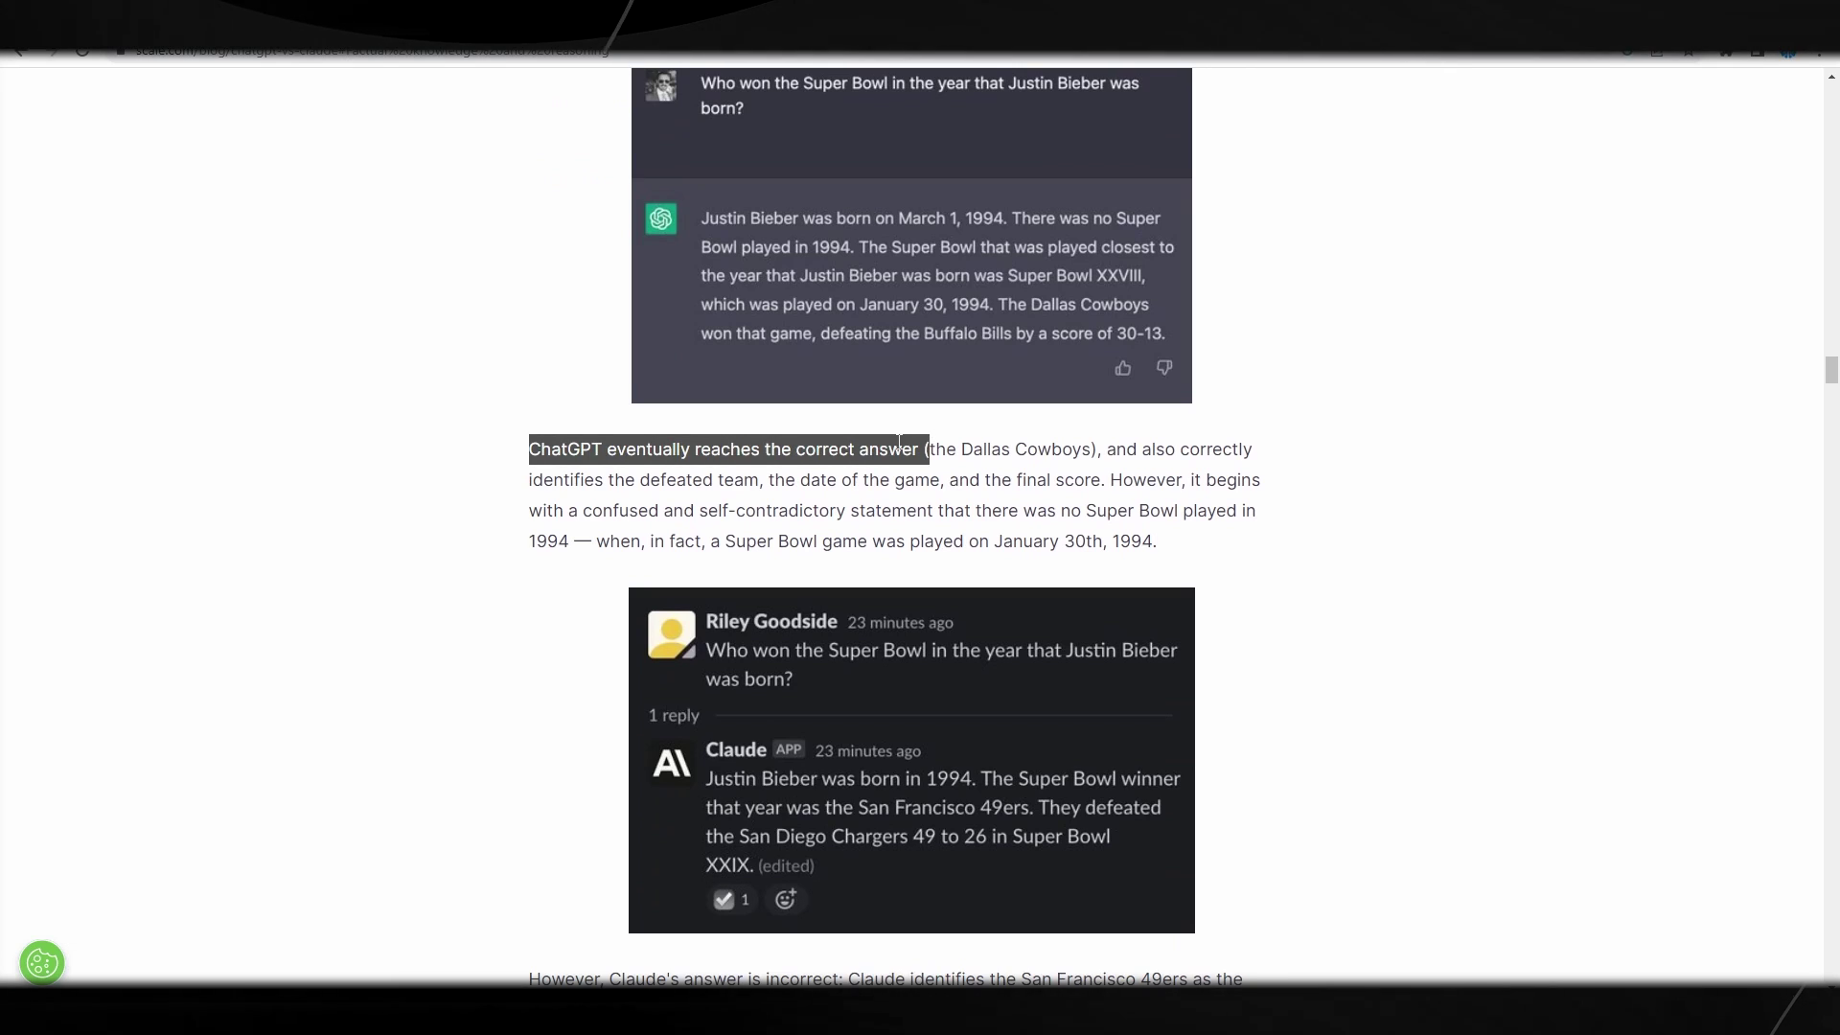
scroll(530, 538, "down", 4)
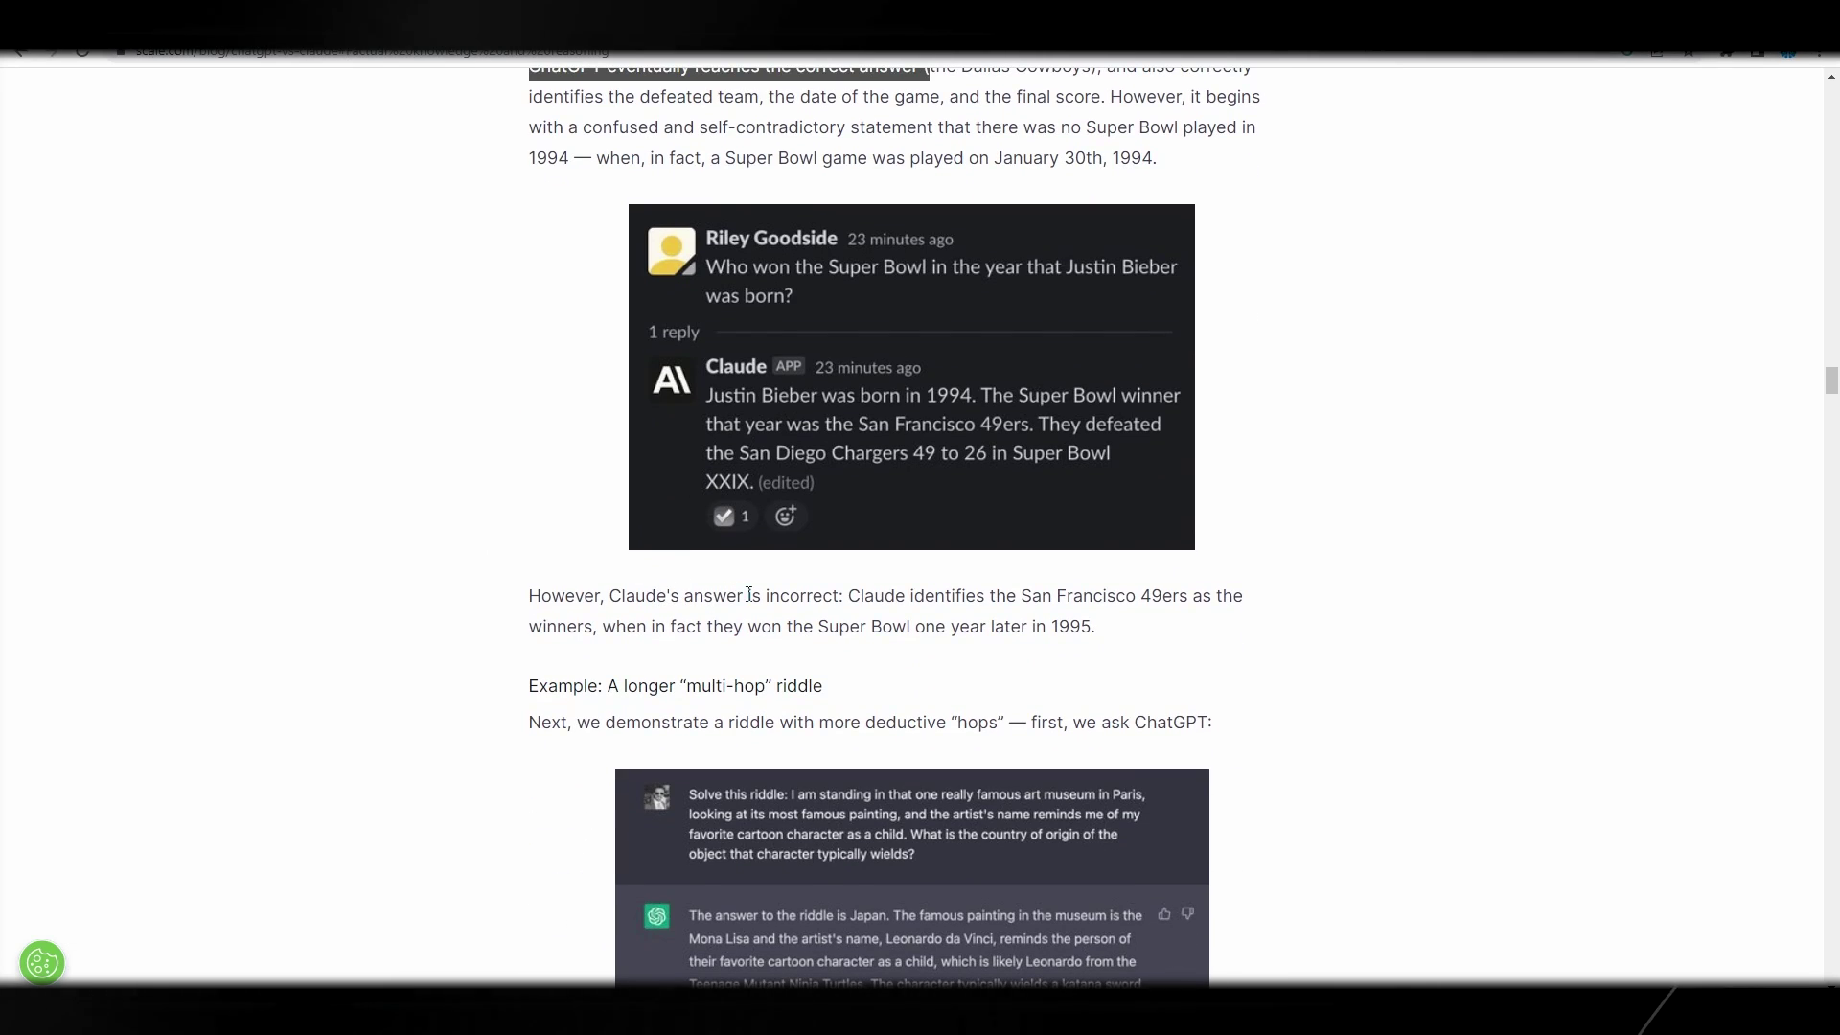
left_click(749, 594)
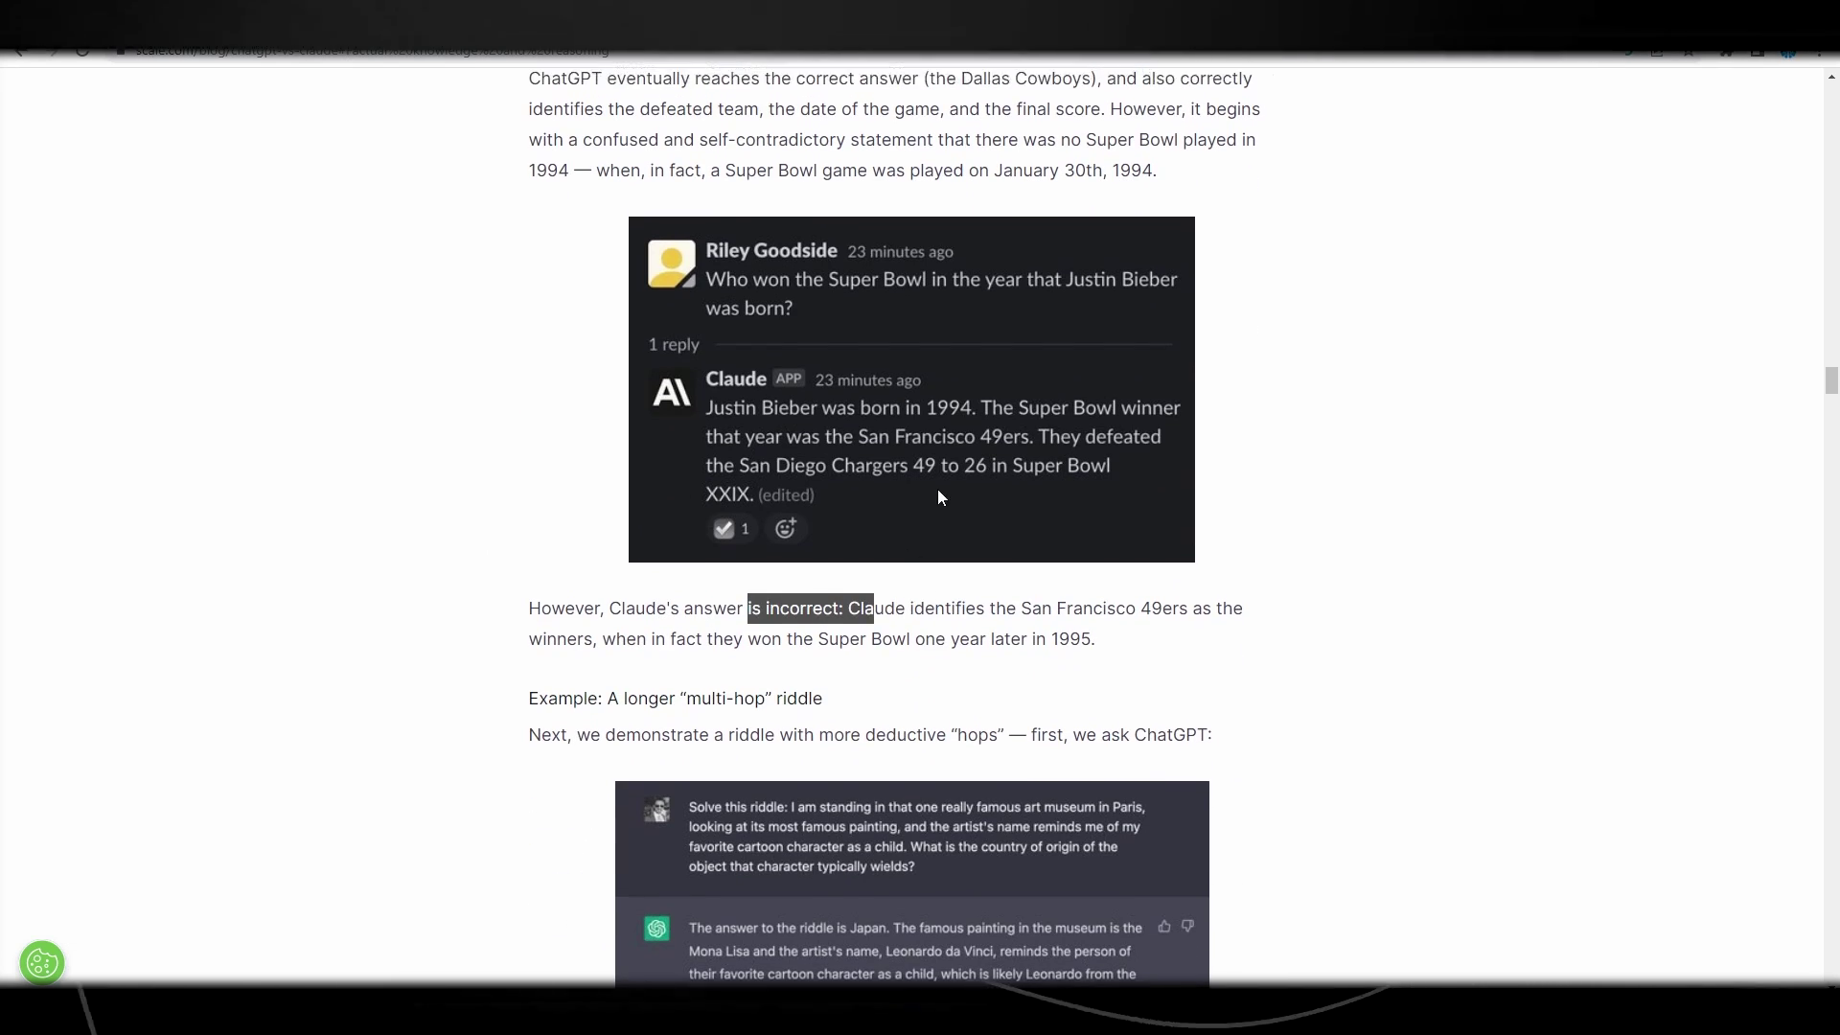
Highlight text in the multi-hop riddle and scroll past the Japan and Hofstadter examples.
scroll(874, 535, "down", 2)
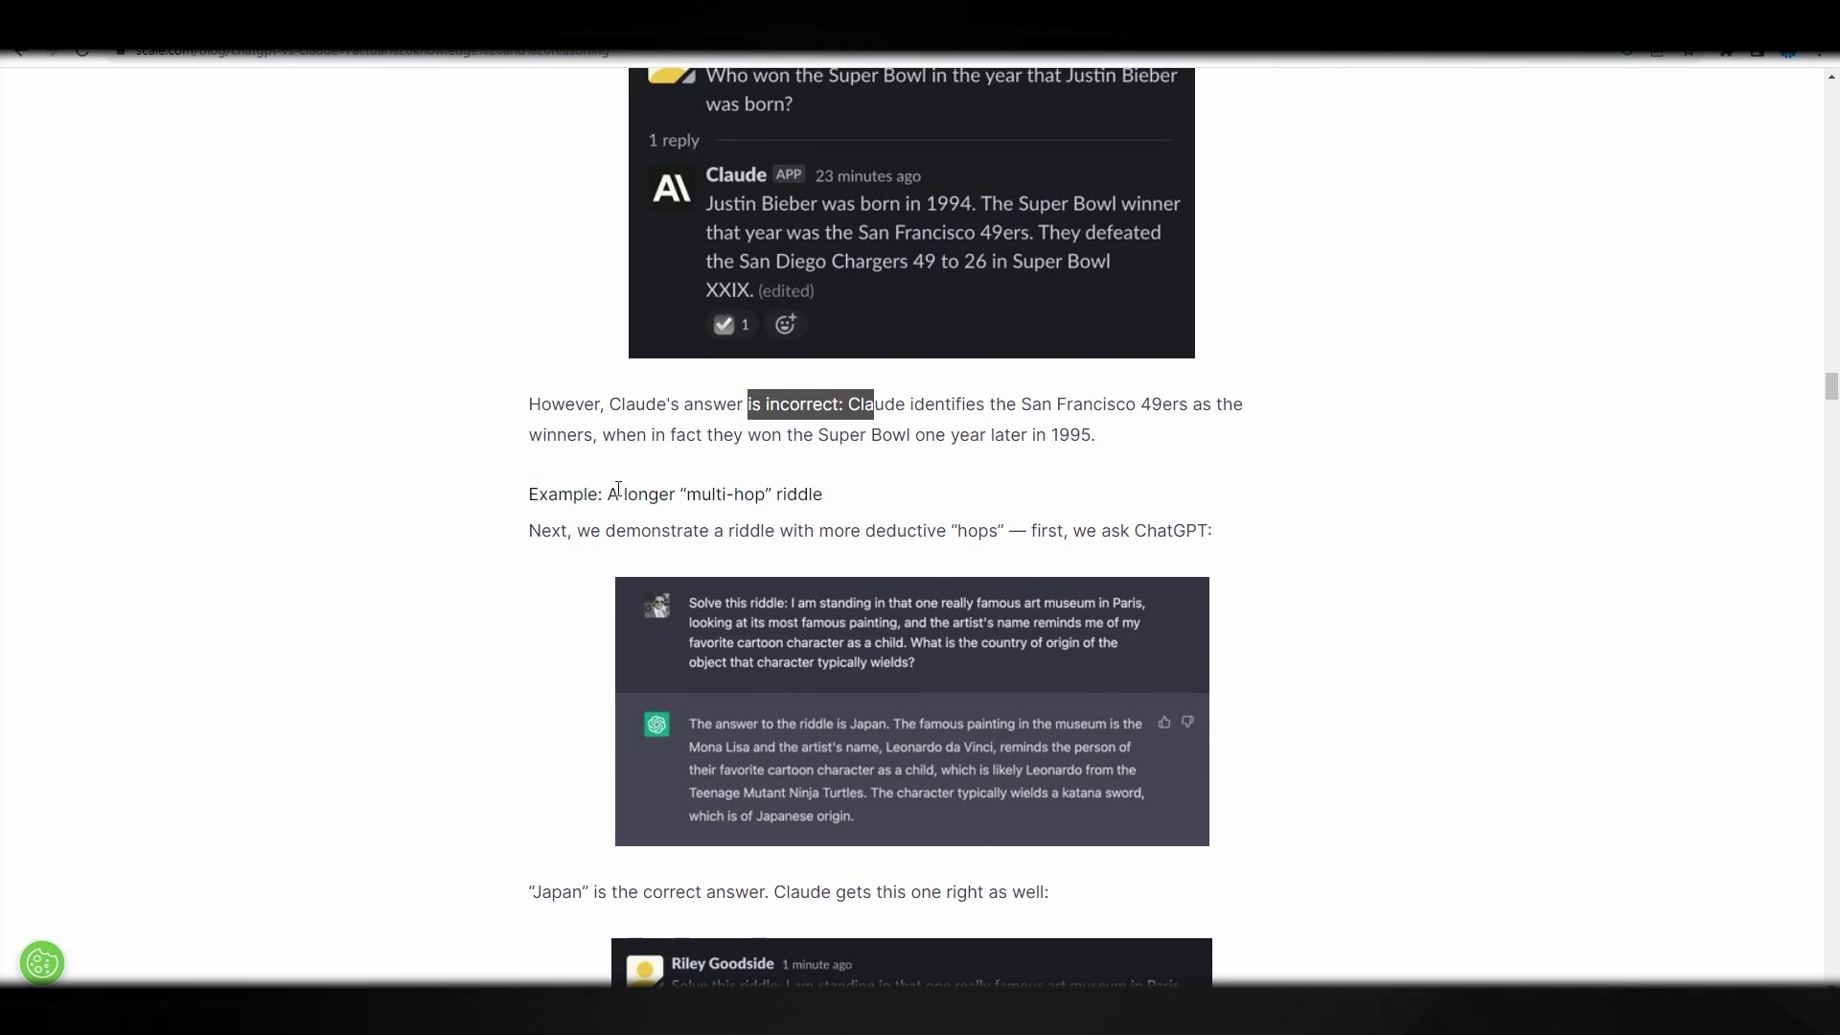
left_click_drag(627, 492, 824, 496)
scroll(896, 523, "down", 3)
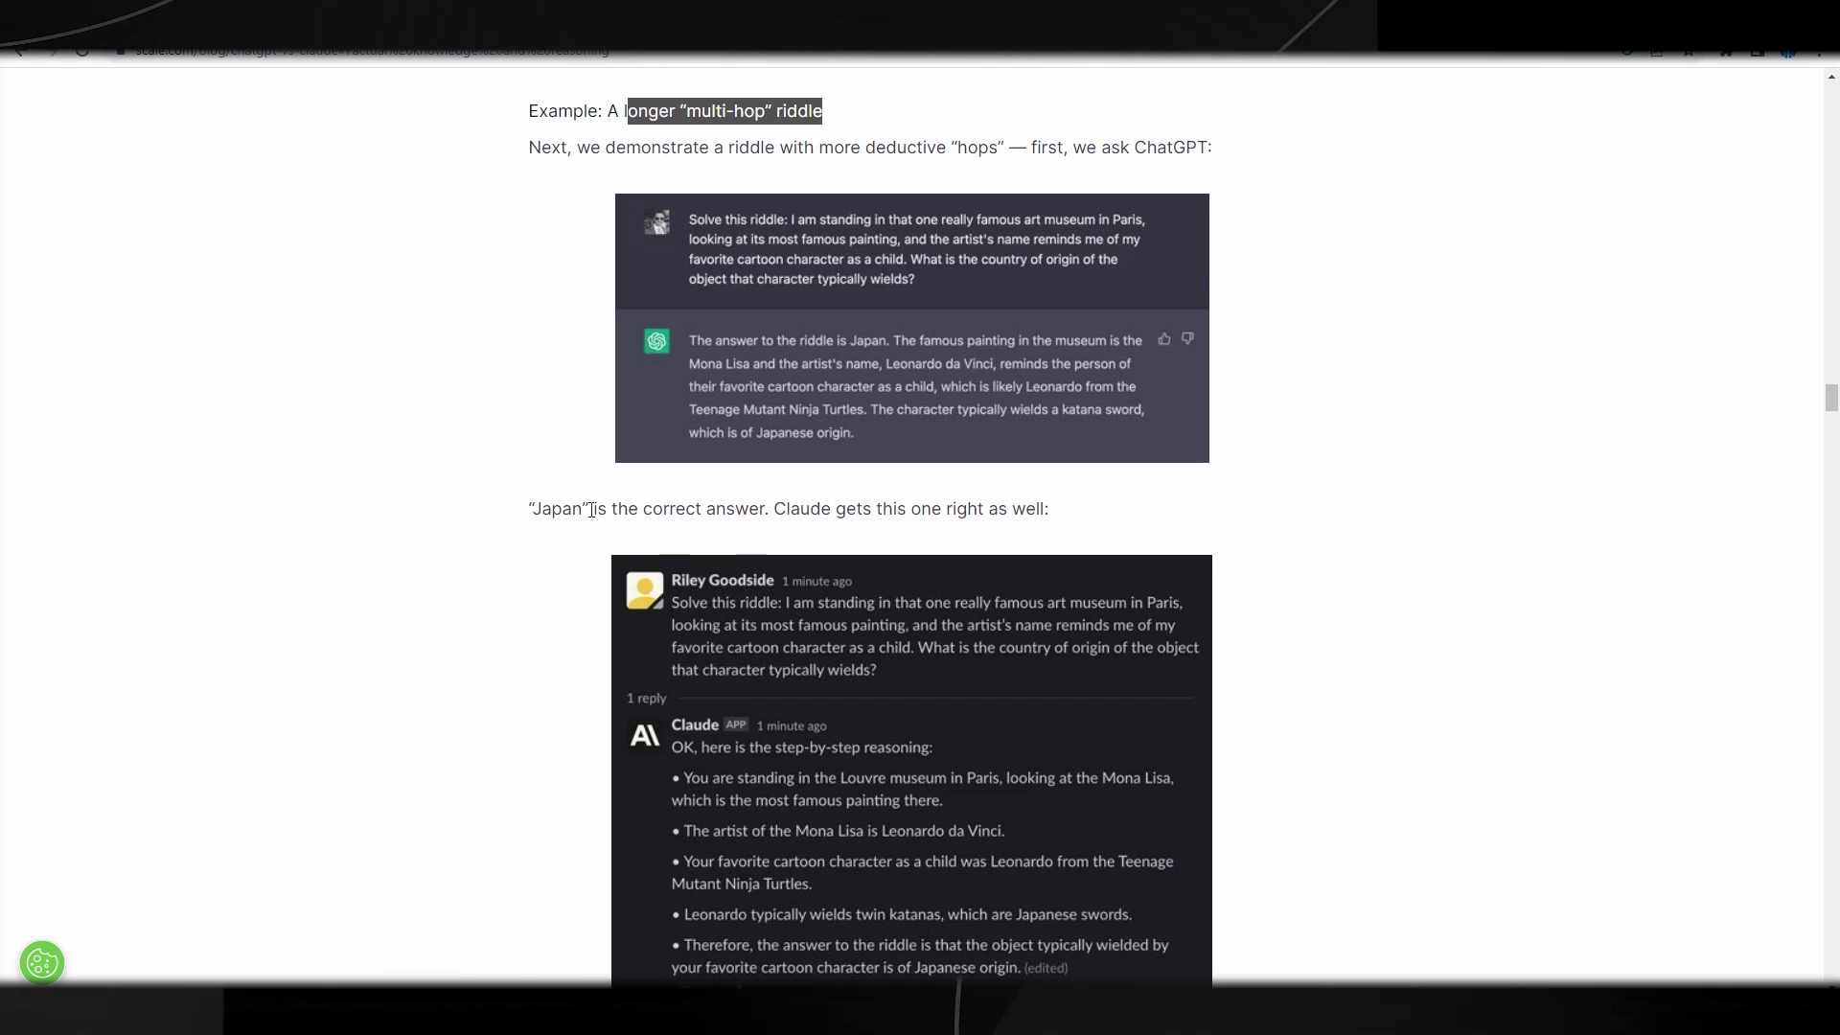
left_click_drag(589, 509, 528, 509)
scroll(671, 536, "down", 3)
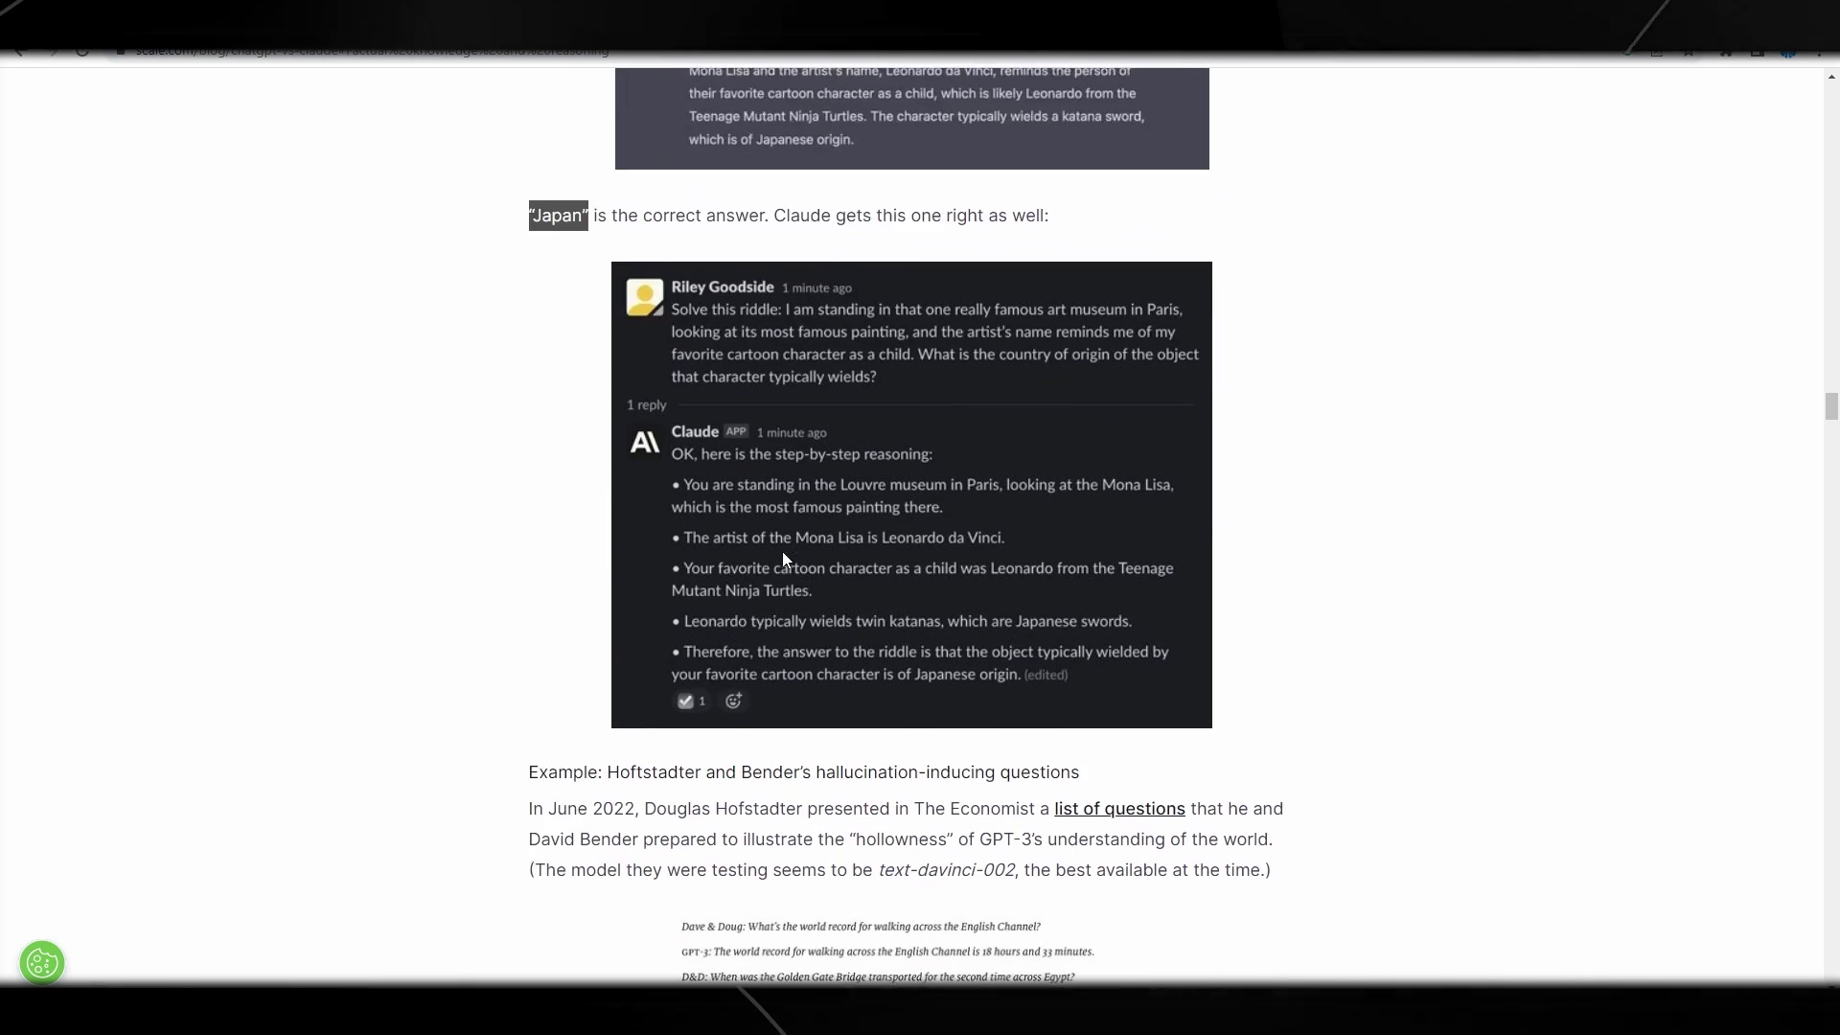
scroll(782, 556, "up", 2)
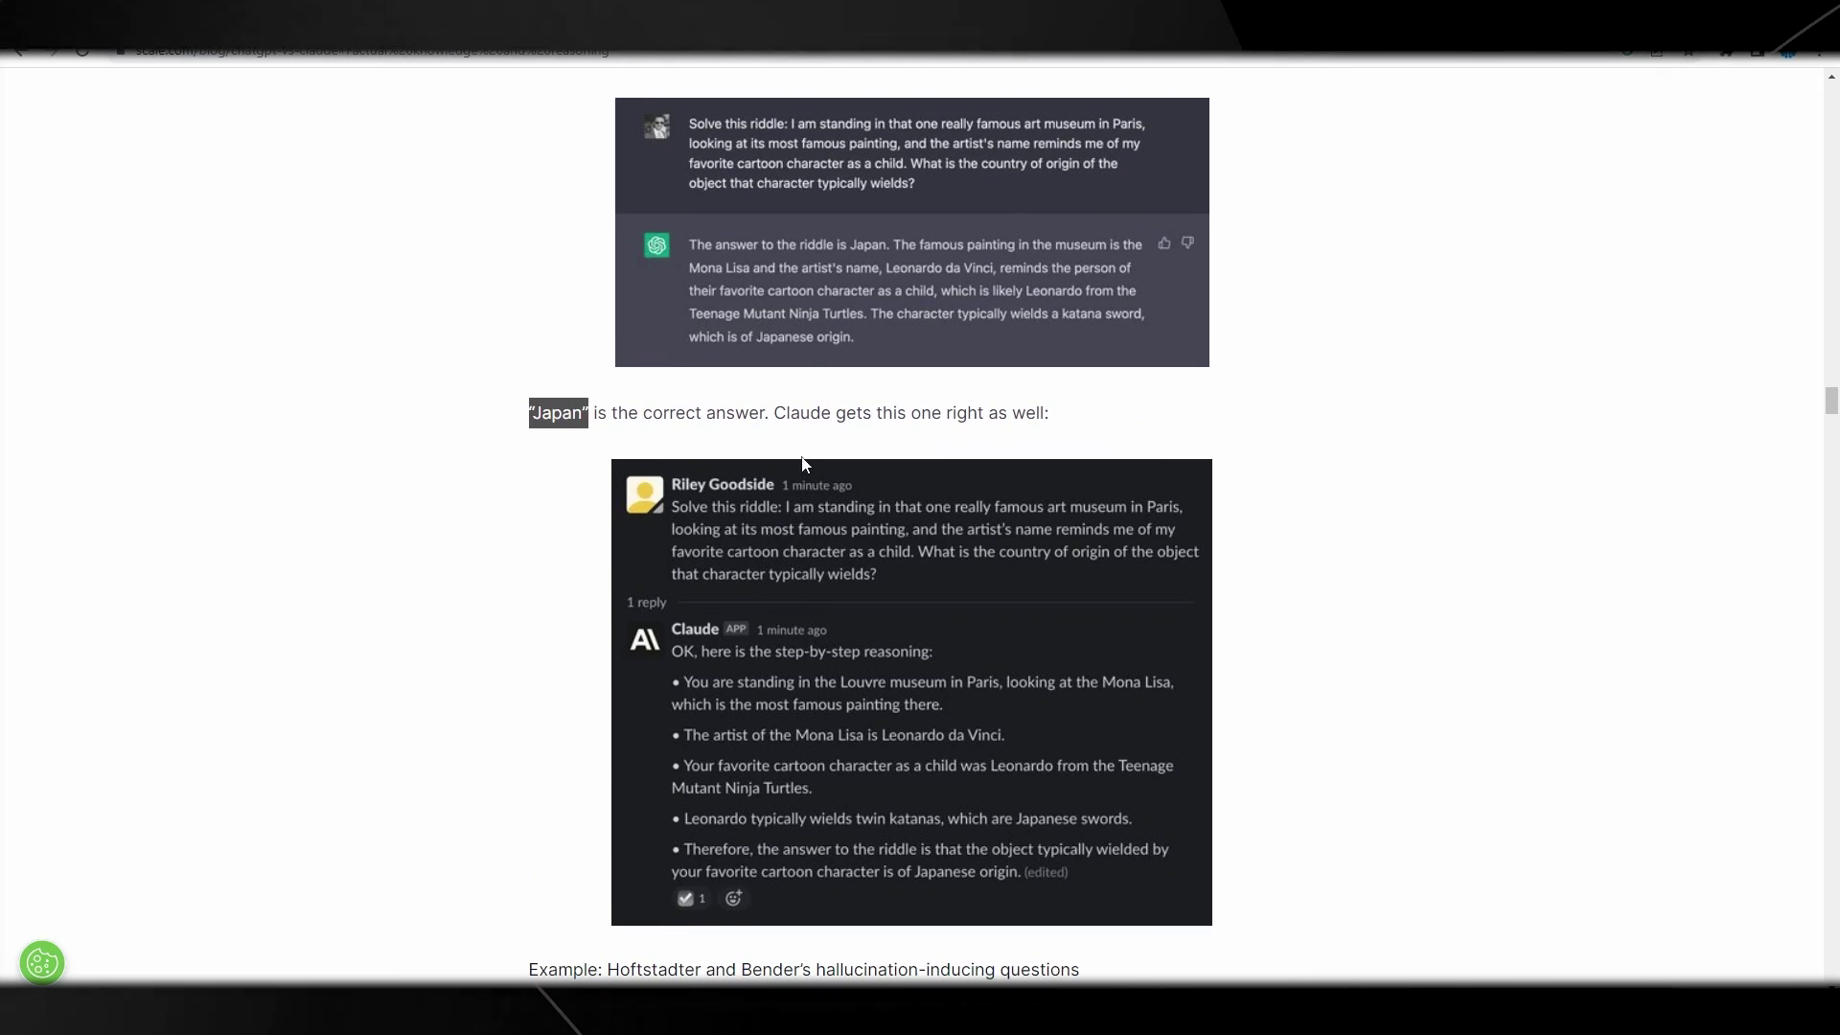
scroll(901, 460, "down", 2)
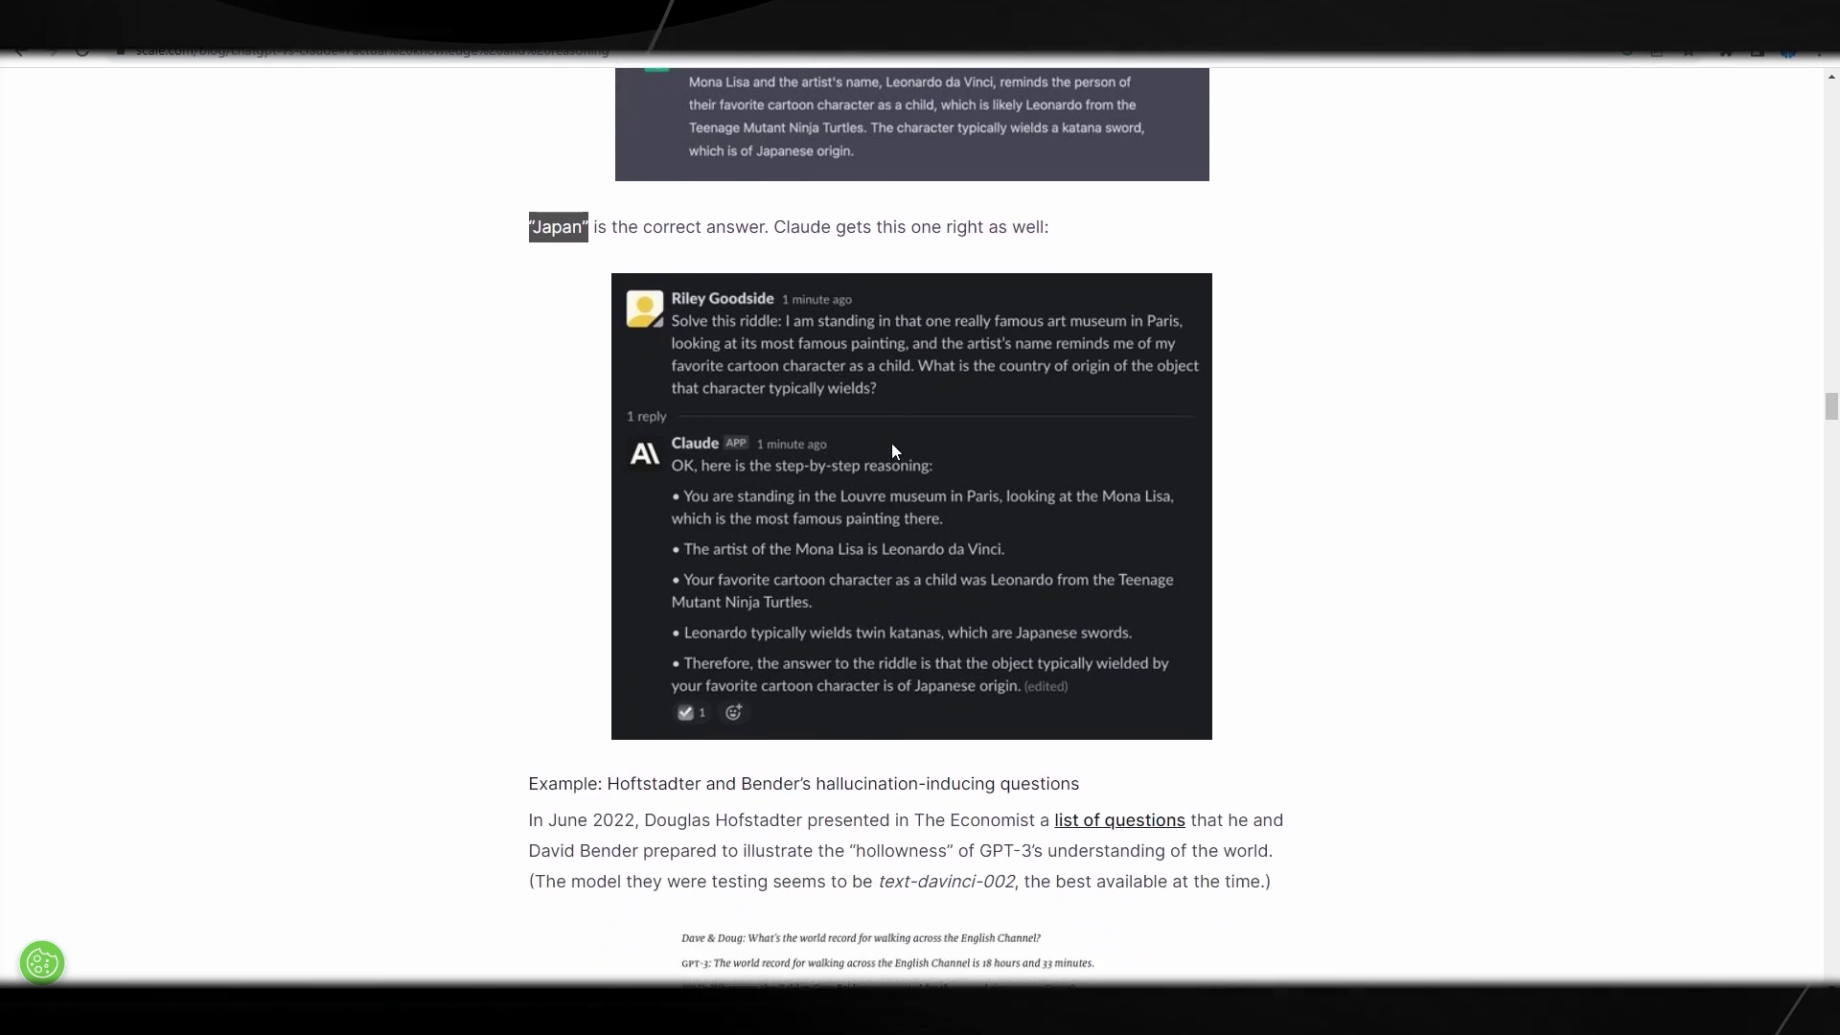
scroll(893, 451, "up", 4)
scroll(843, 499, "down", 3)
scroll(805, 551, "up", 1)
scroll(807, 558, "up", 2)
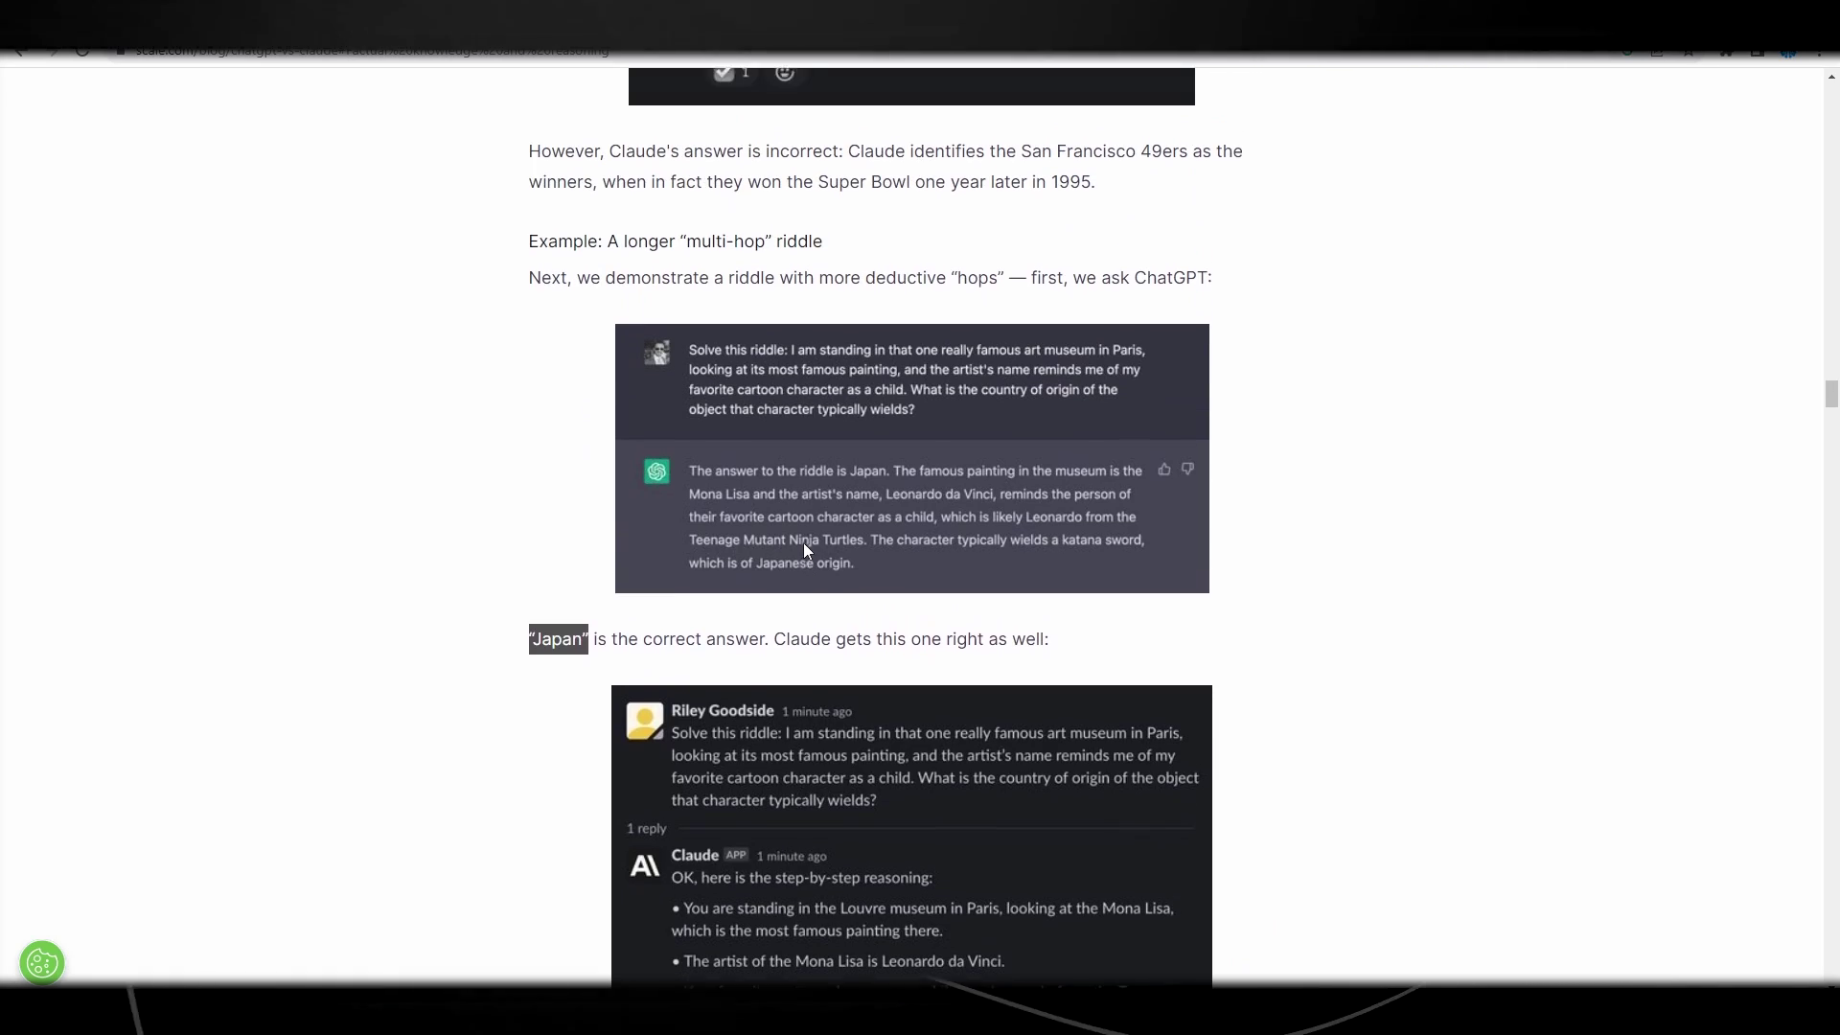
scroll(806, 551, "down", 3)
scroll(872, 548, "down", 3)
scroll(872, 549, "down", 2)
scroll(867, 403, "up", 5)
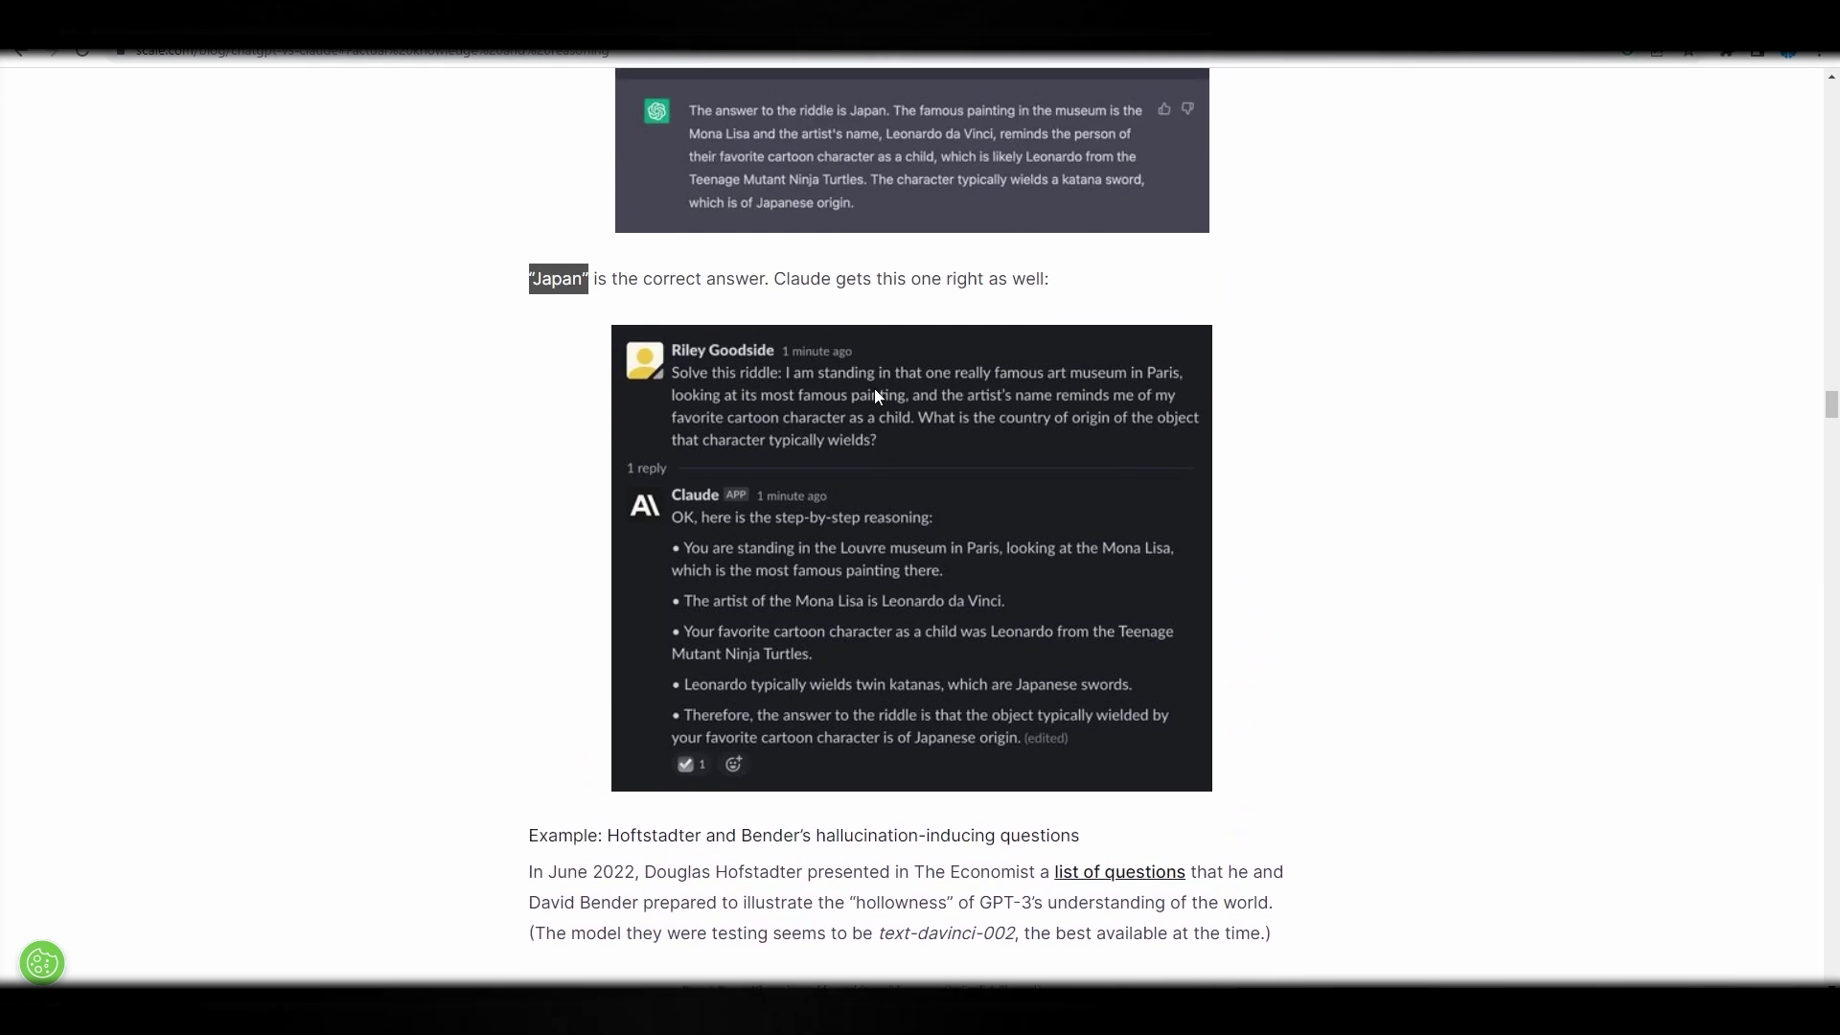
scroll(866, 405, "down", 2)
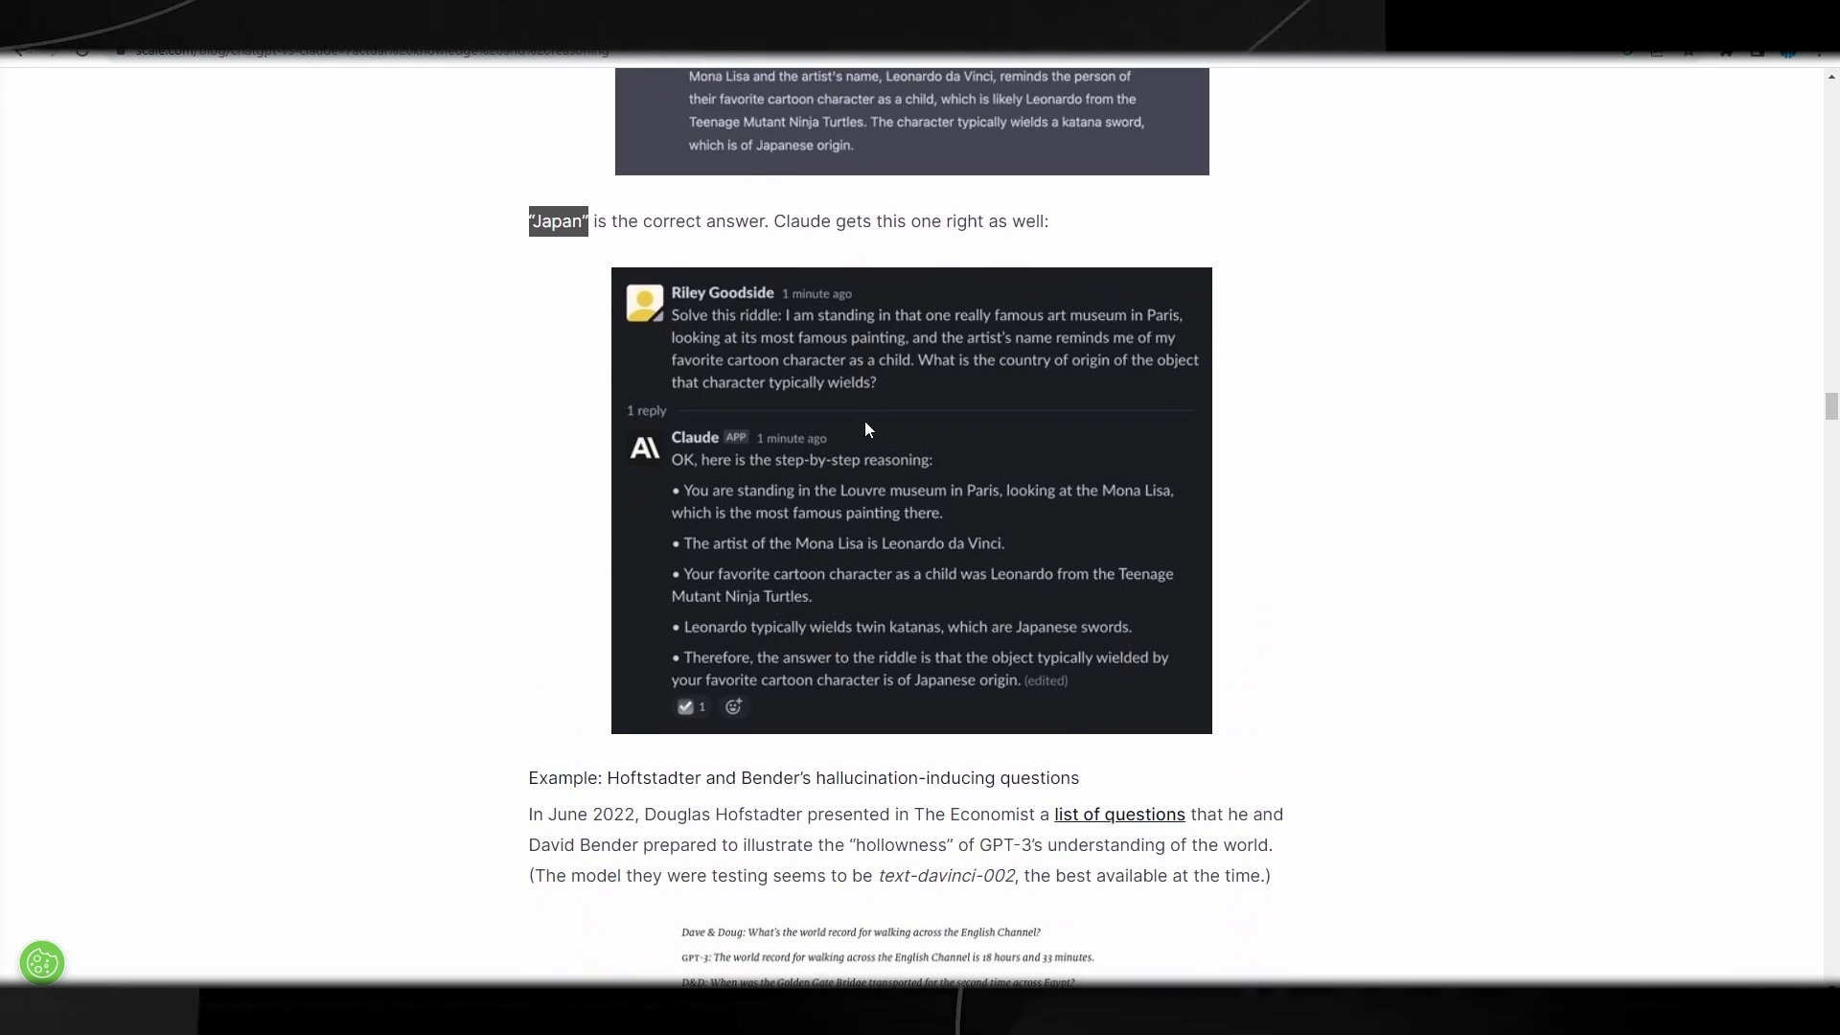
scroll(980, 411, "down", 5)
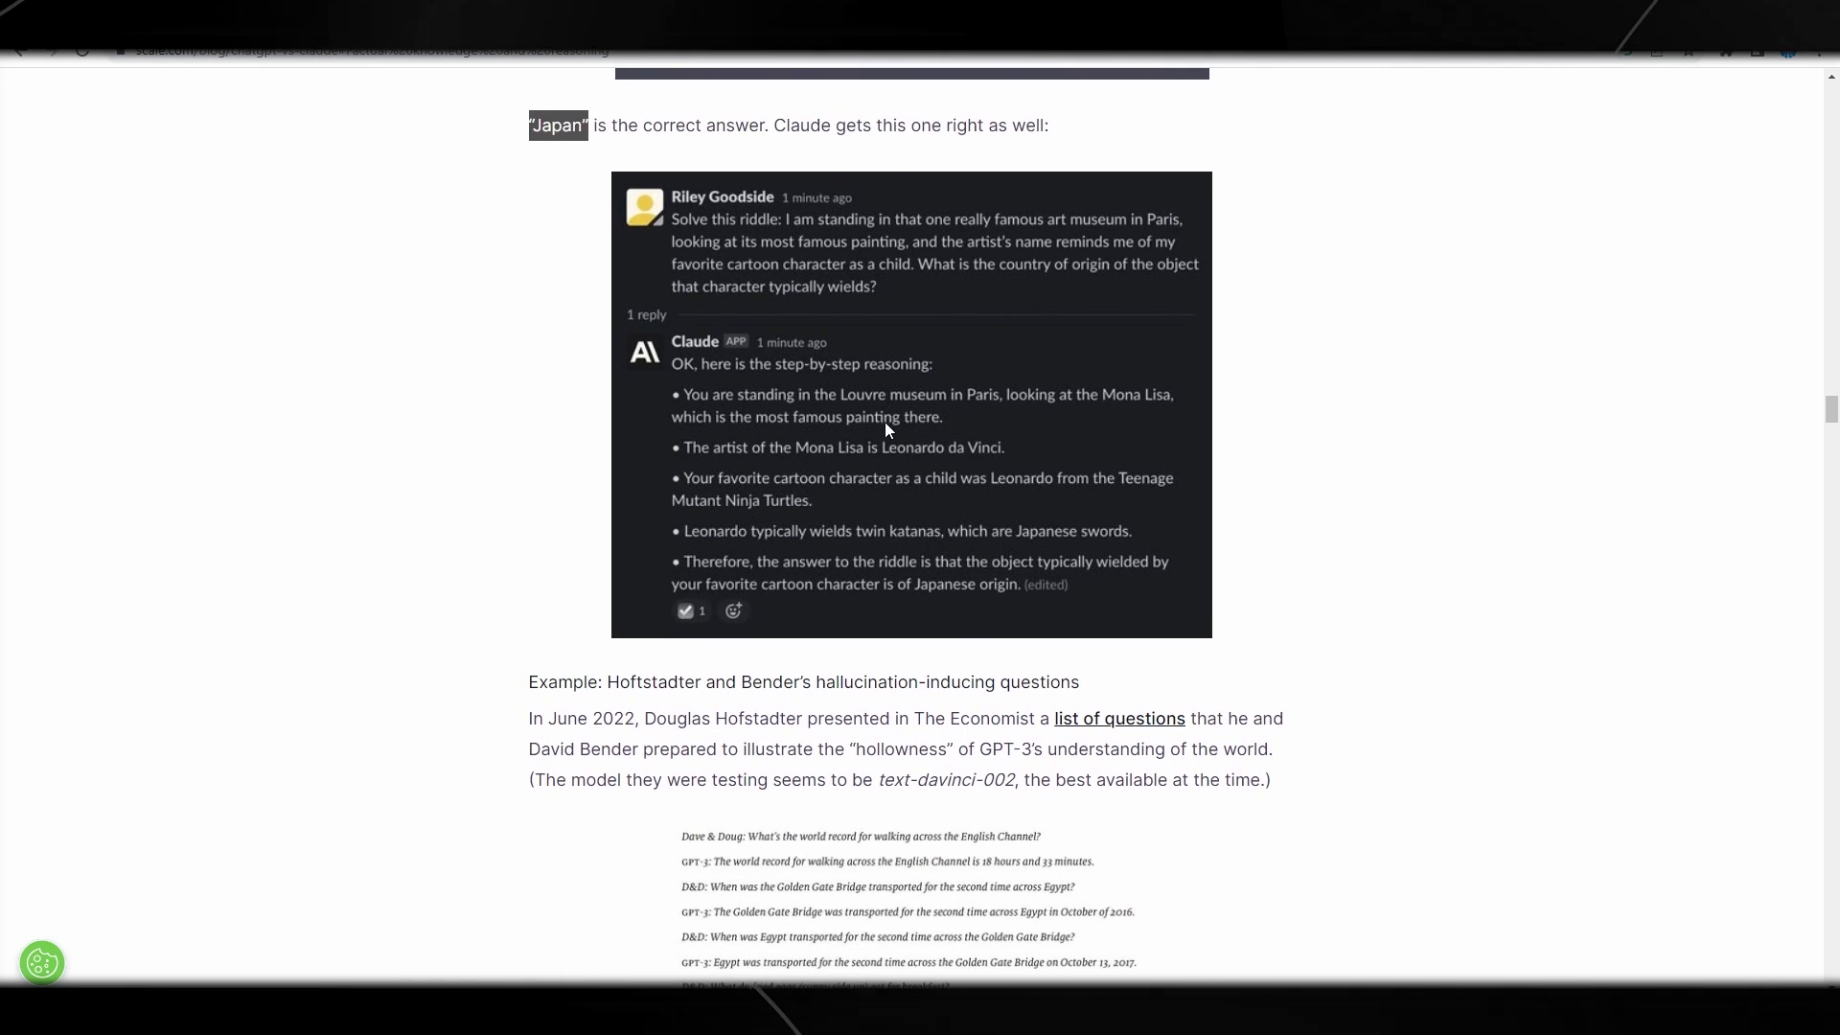
scroll(884, 430, "down", 7)
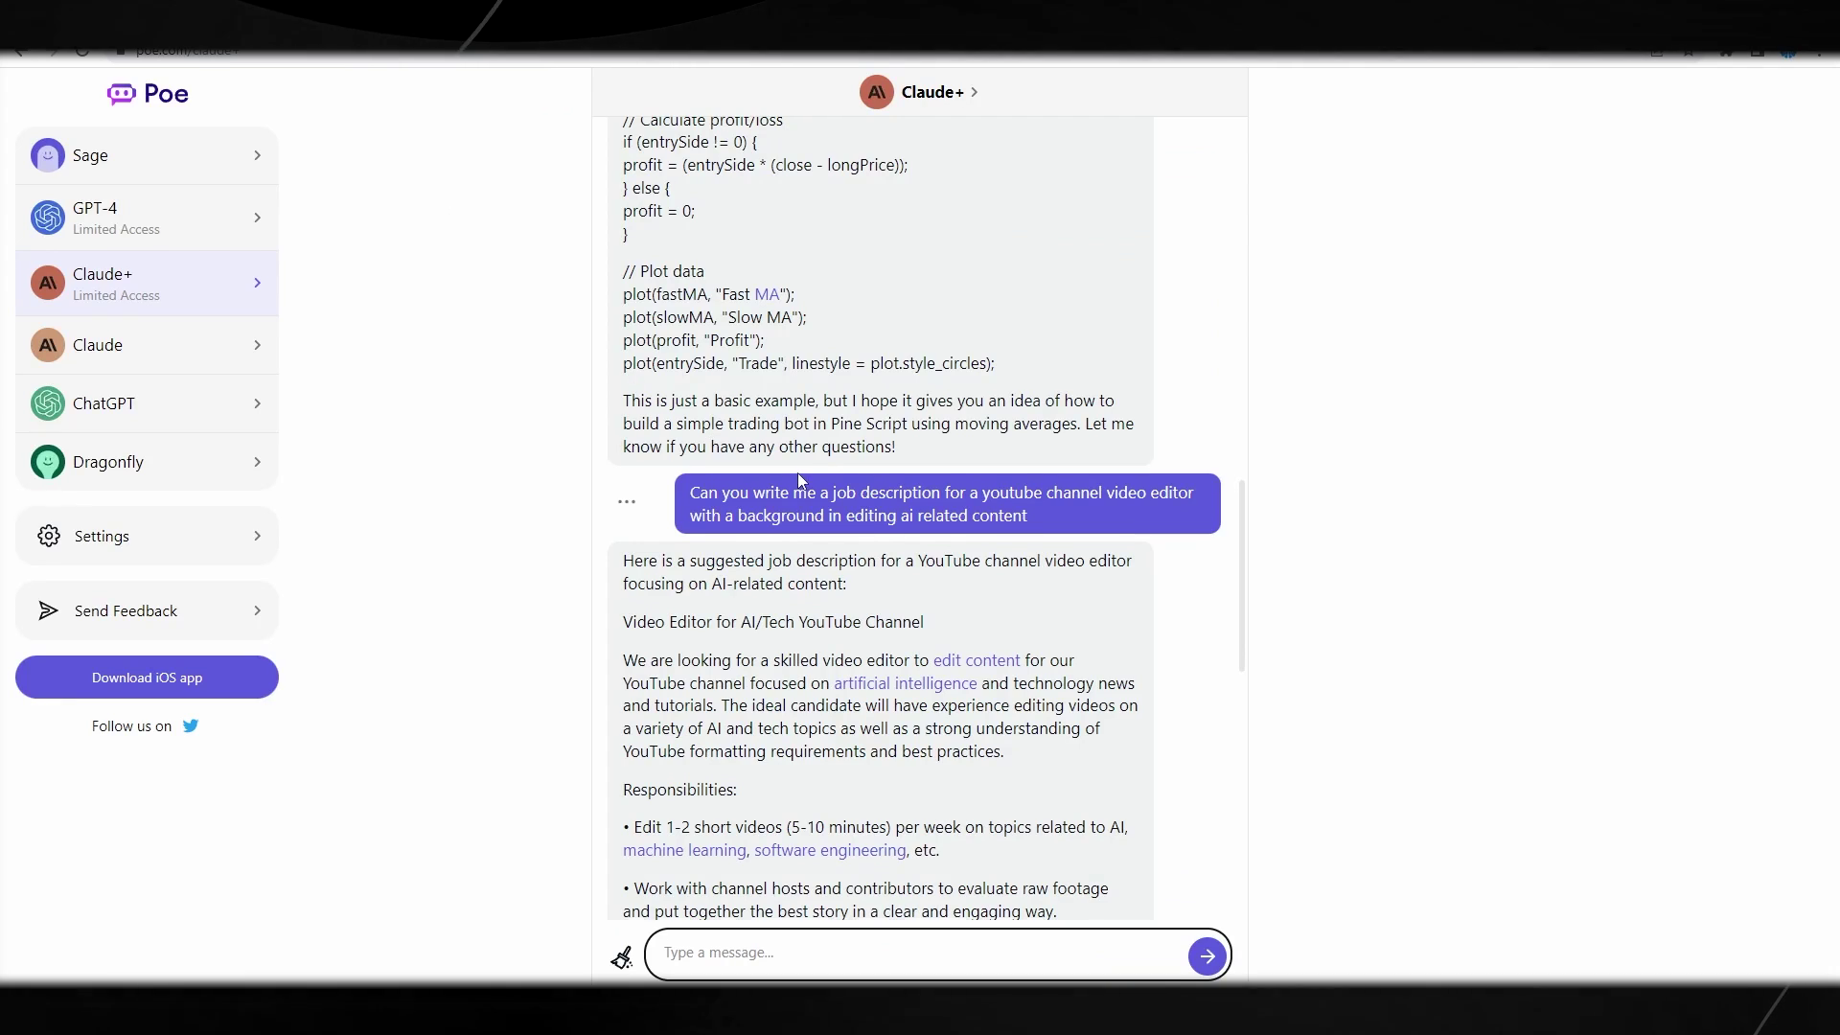
Scroll through Claude+'s tyre, Pine Script and job-description answers, including its 2+ years experience requirement.
scroll(800, 483, "up", 10)
scroll(801, 482, "up", 5)
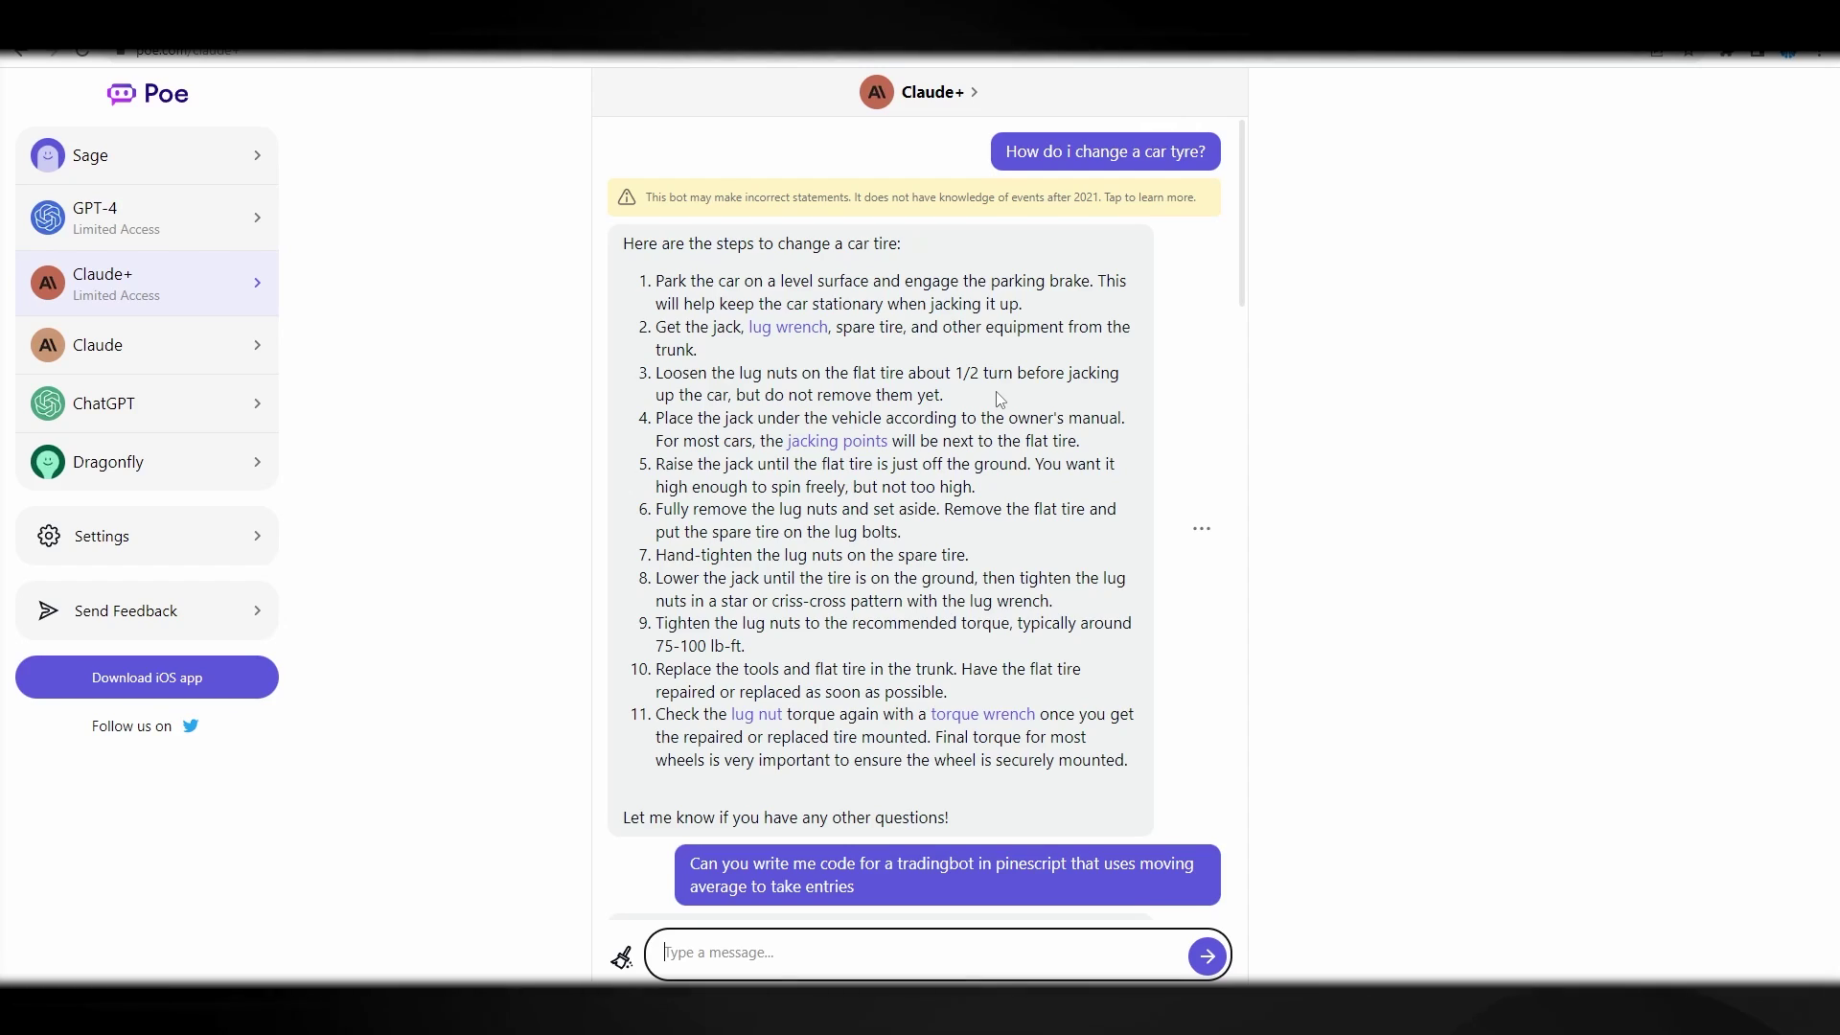
scroll(1069, 367, "down", 15)
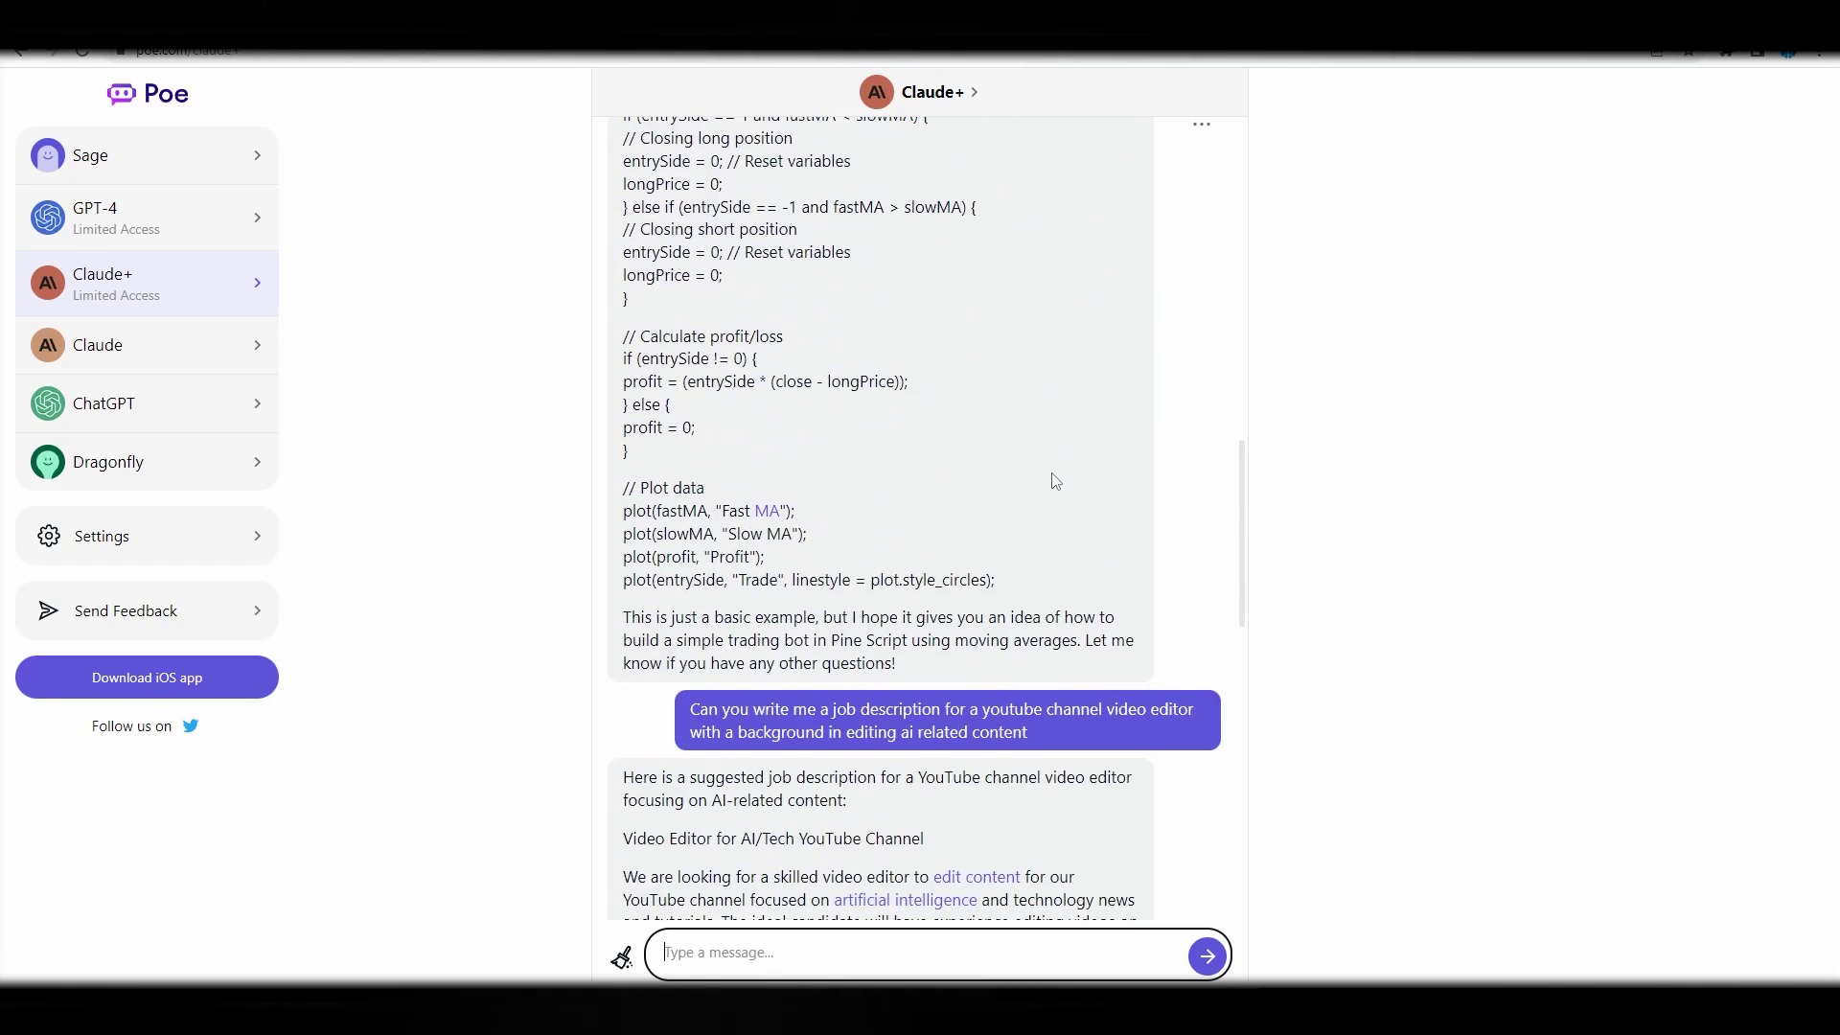
scroll(1055, 482, "down", 10)
scroll(958, 460, "up", 5)
scroll(869, 428, "down", 4)
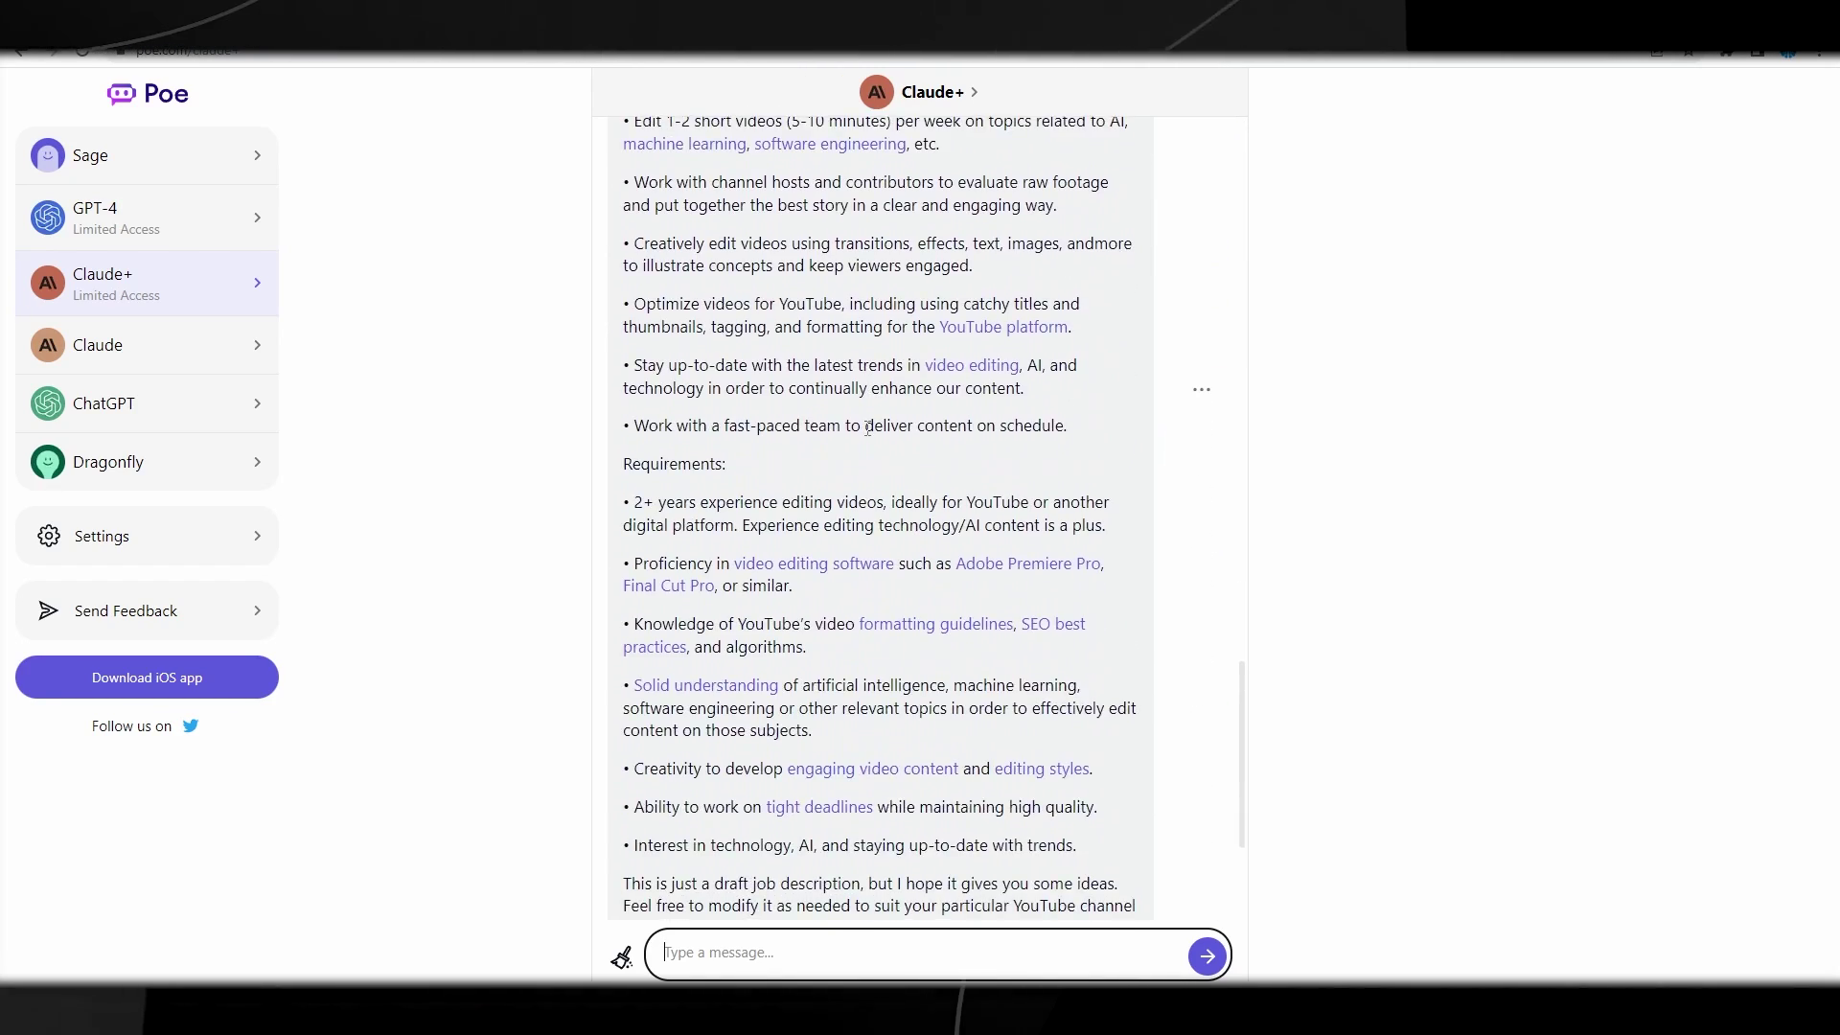
scroll(868, 427, "down", 3)
scroll(868, 427, "up", 15)
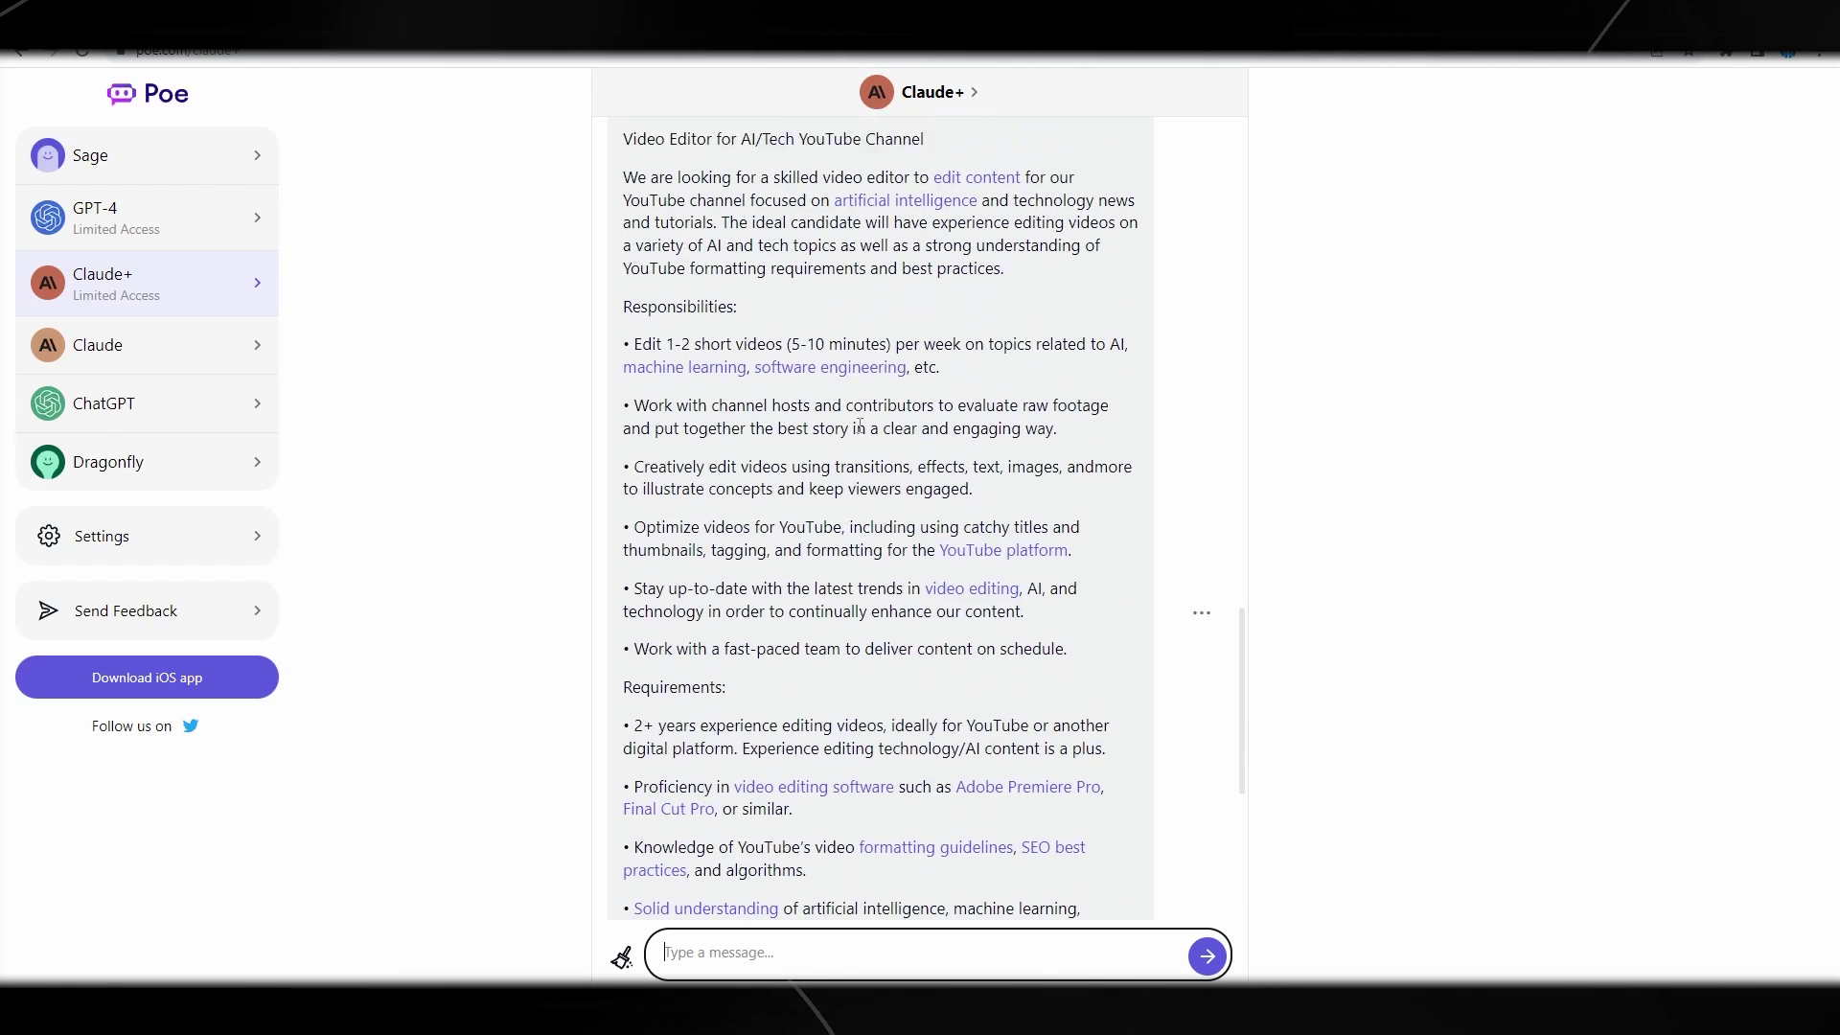
scroll(859, 425, "up", 1)
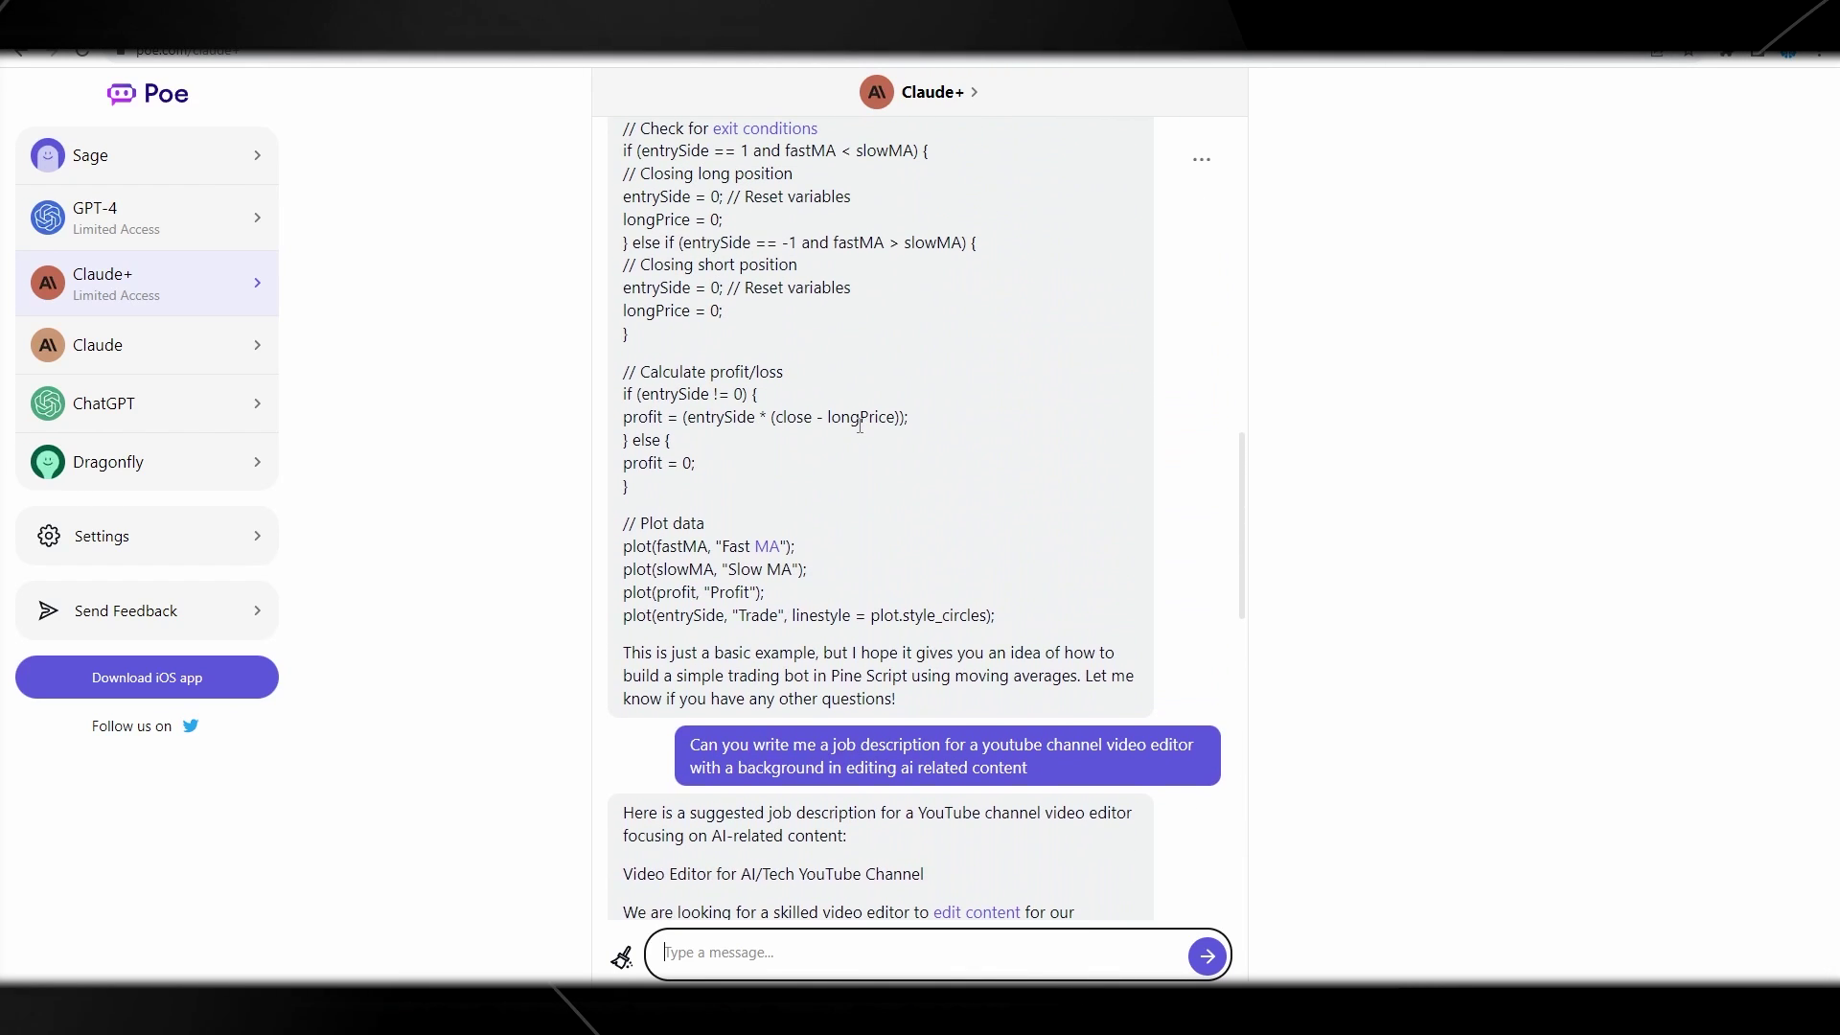
scroll(843, 412, "down", 2)
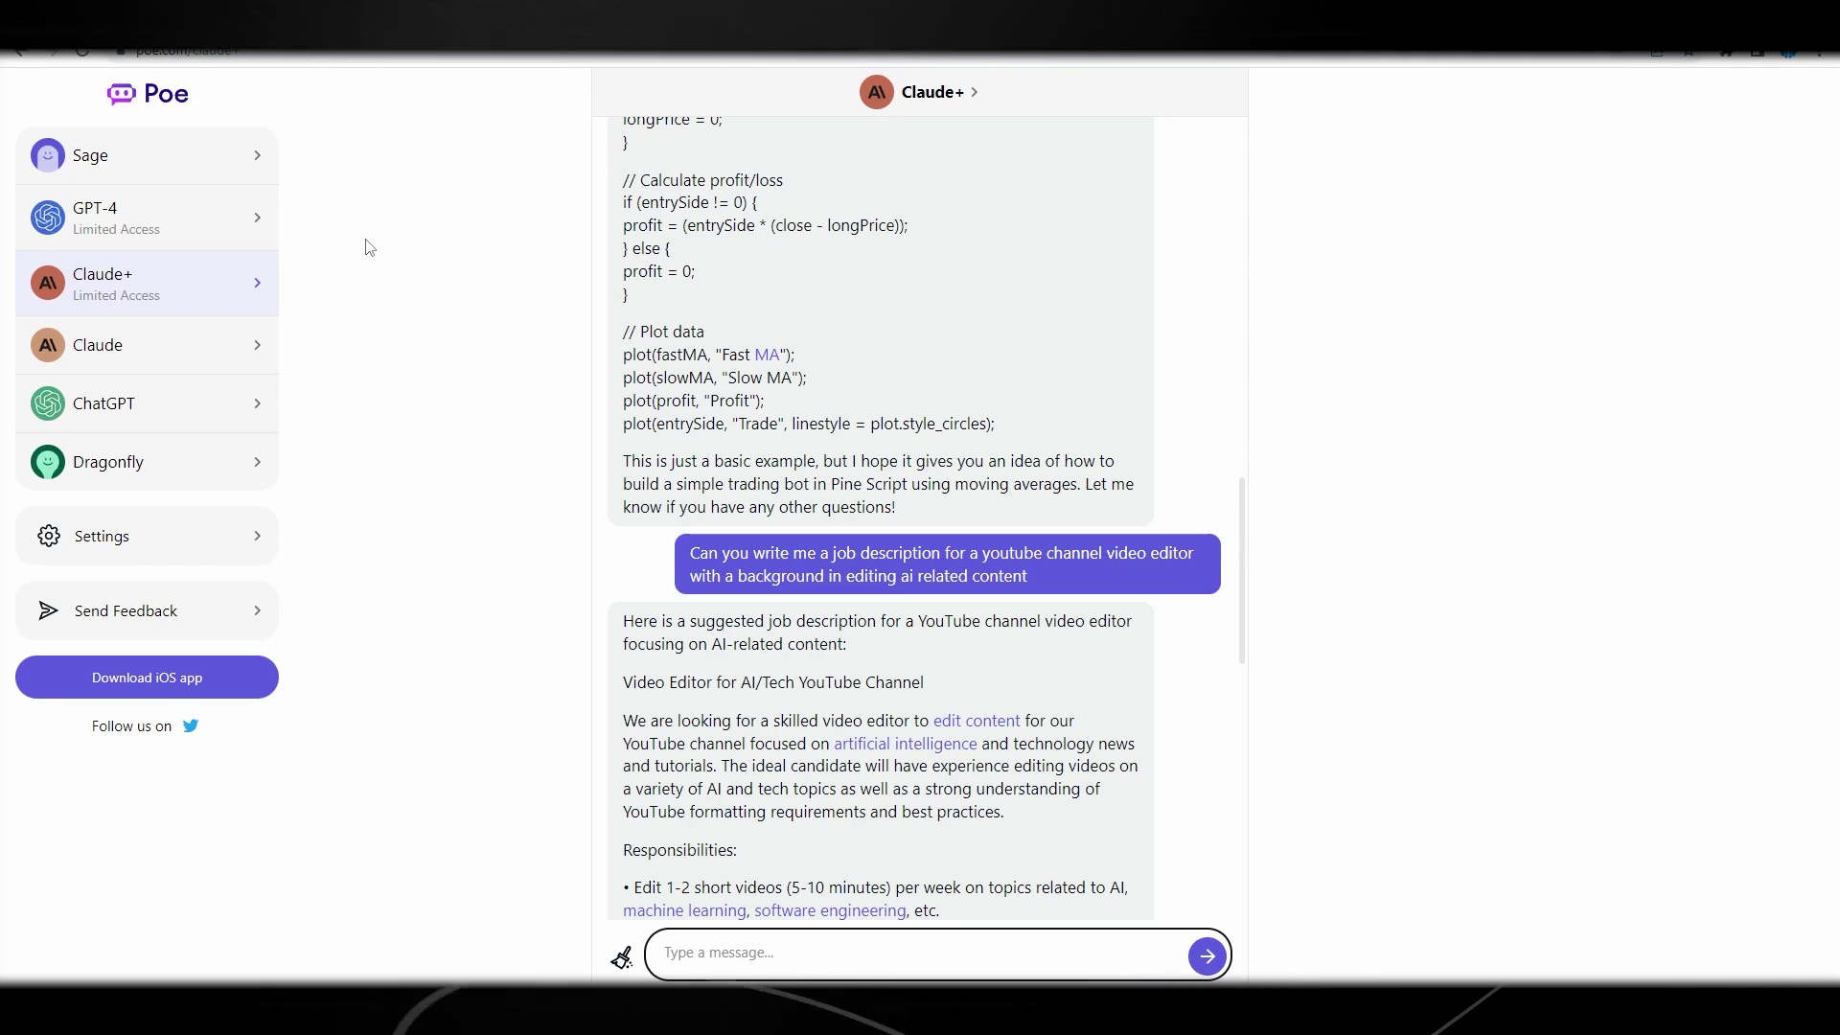
scroll(980, 412, "down", 9)
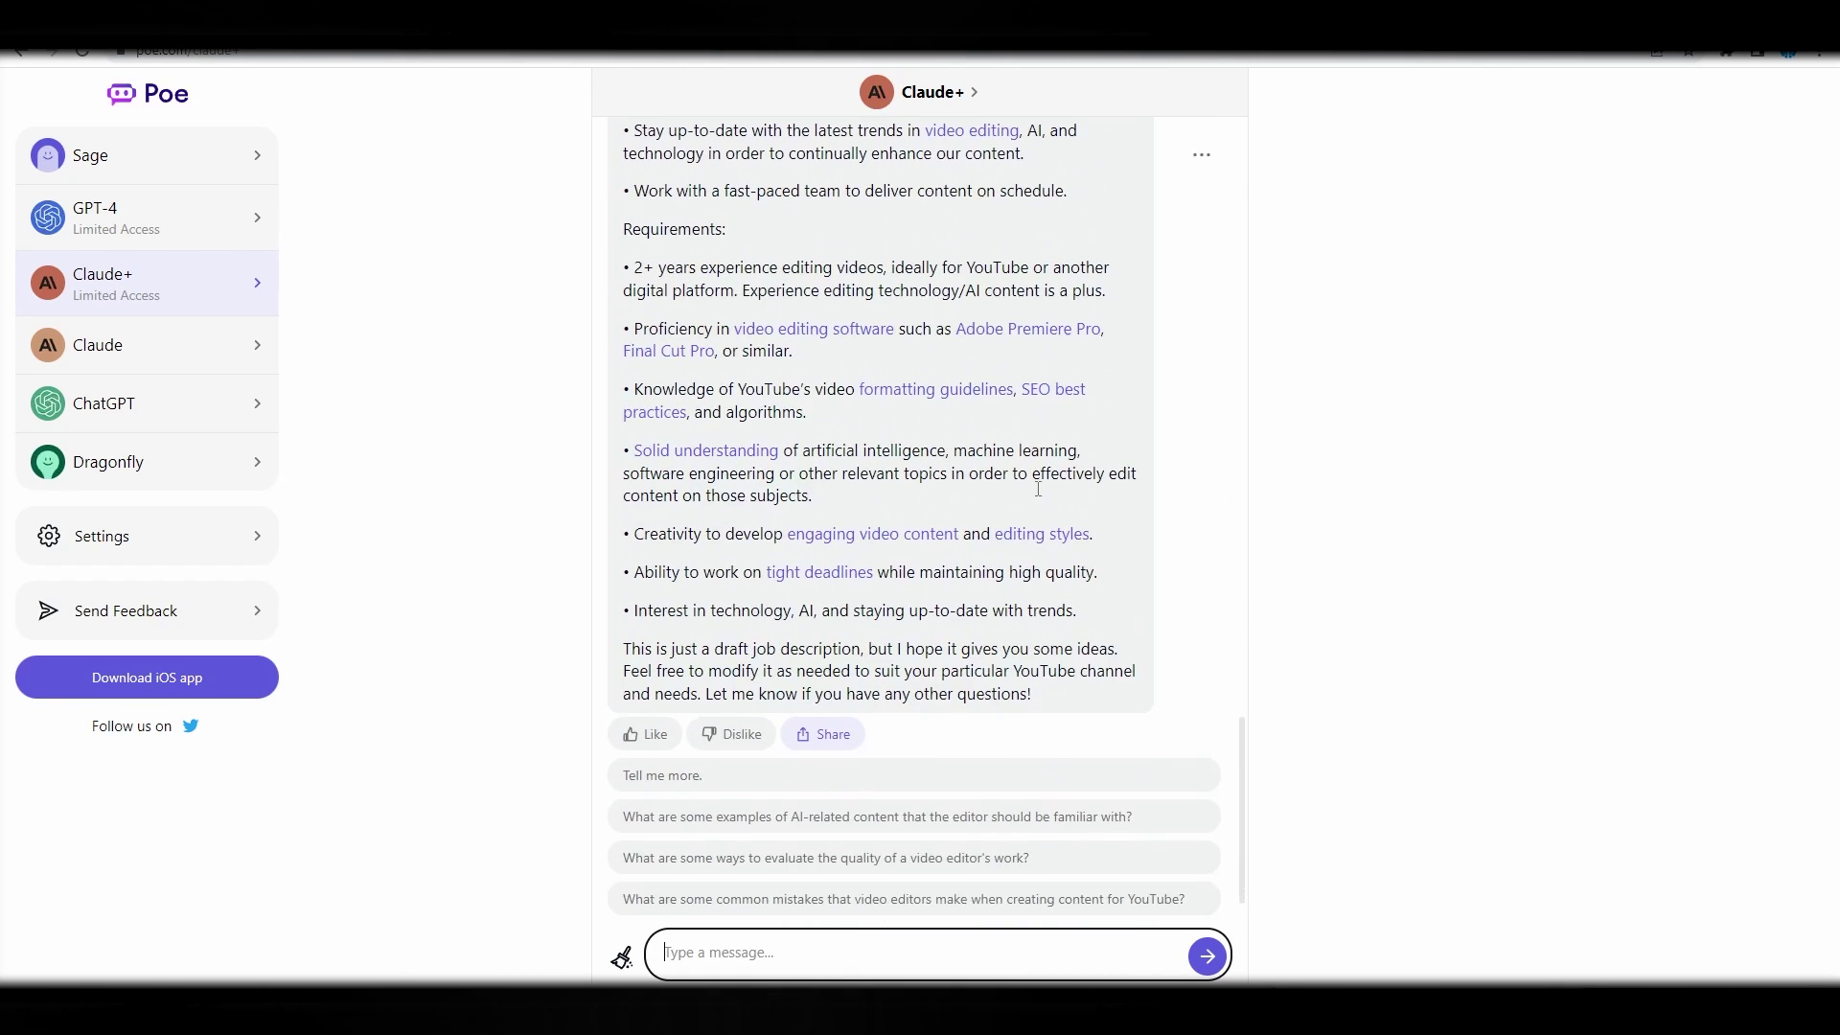
scroll(1038, 489, "up", 8)
scroll(987, 472, "up", 2)
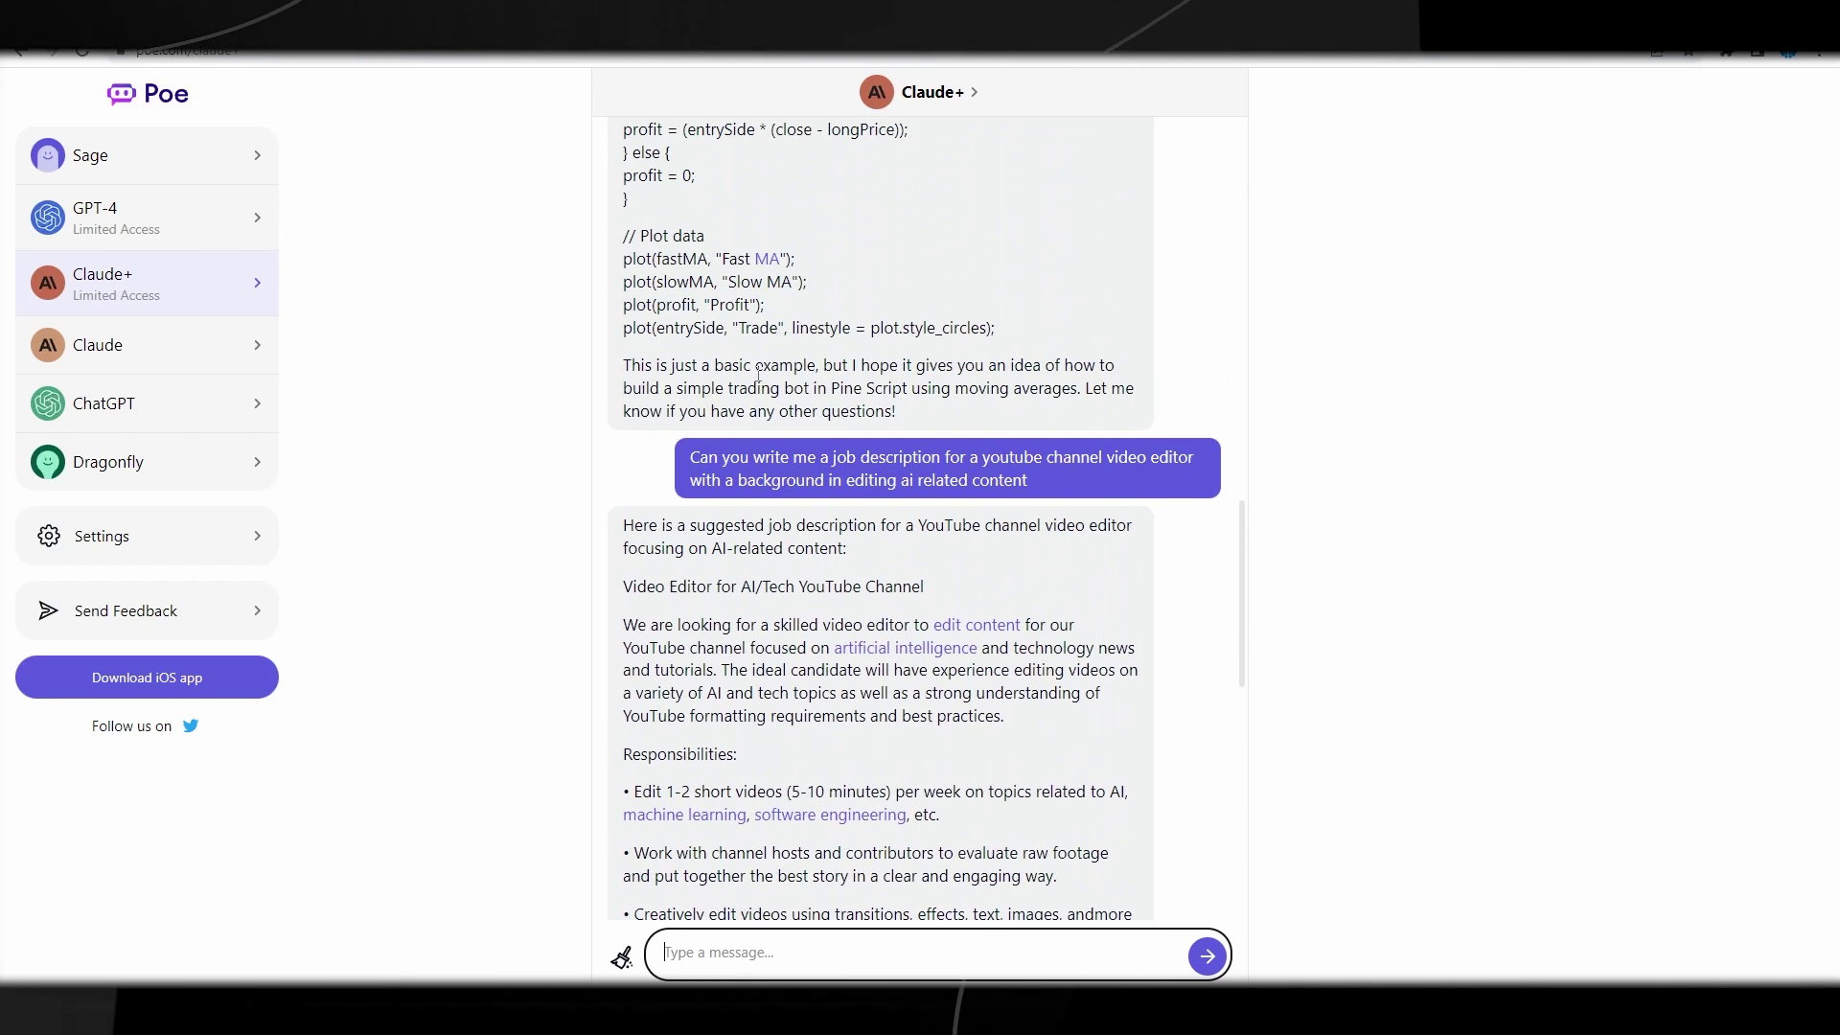
Open the GPT-4 chat with its seven-item, step-by-step car tyre instructions.
left_click(209, 232)
scroll(875, 477, "up", 10)
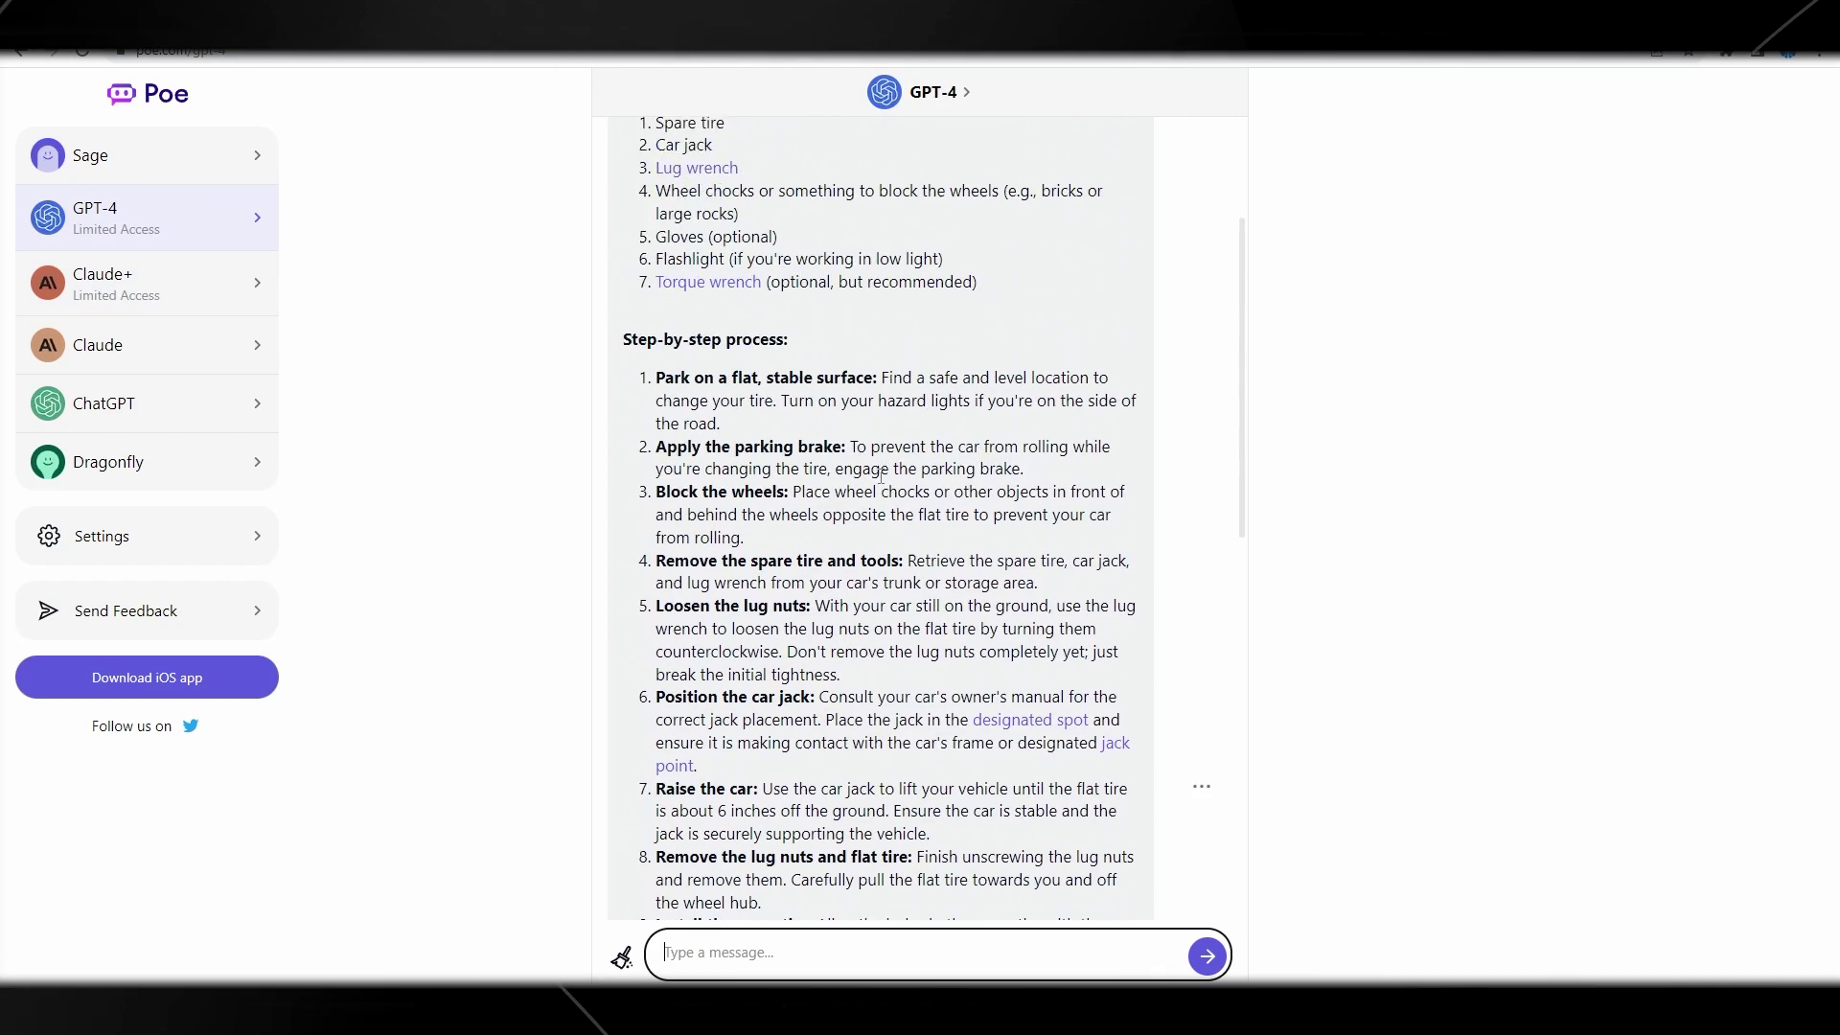